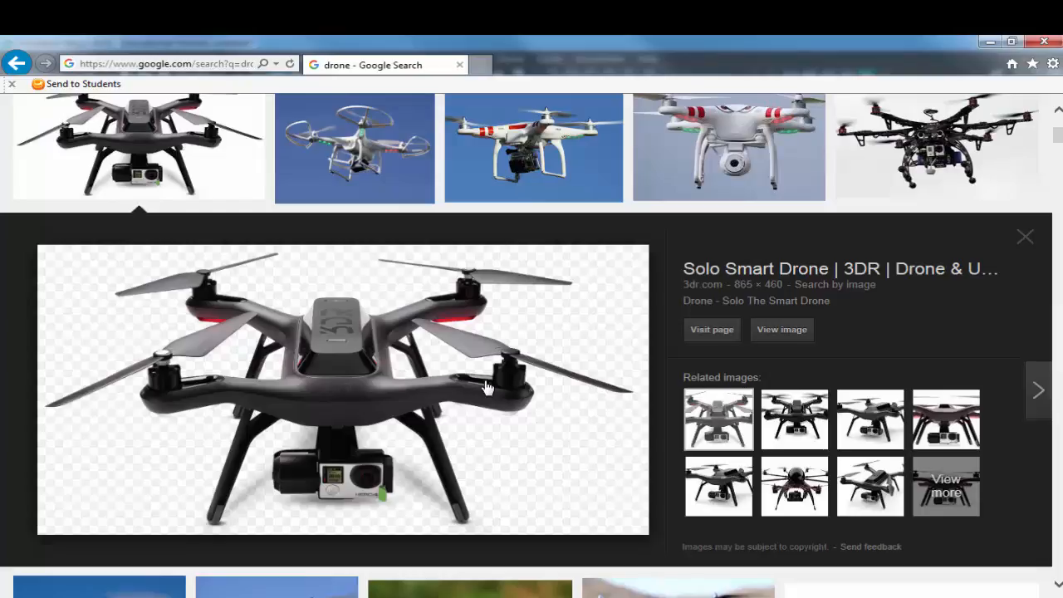
Step: Look through the drone photos and run an image search for "drone parts"
key("Right")
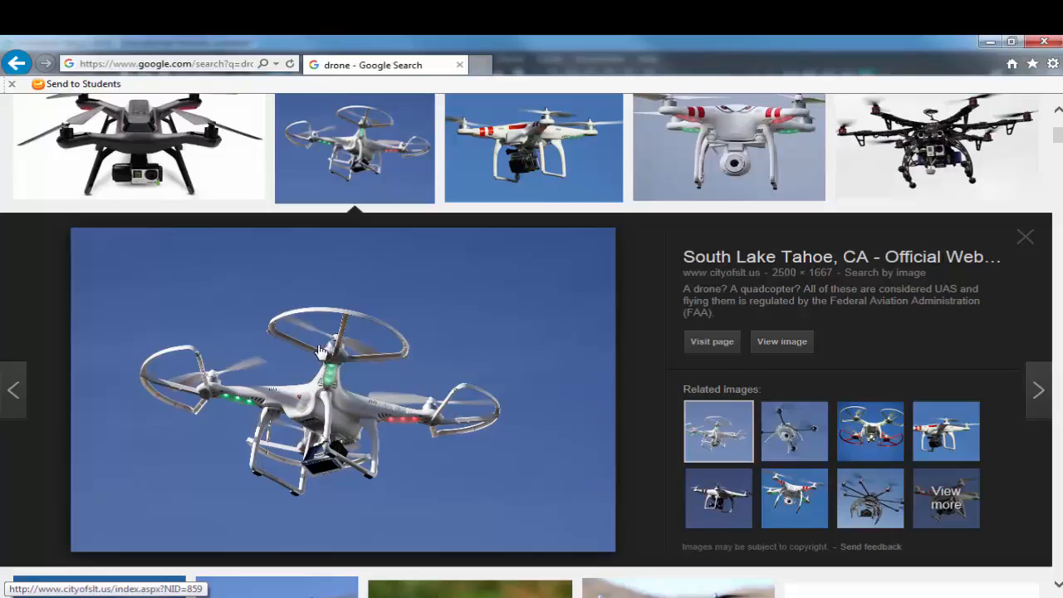
key("Right")
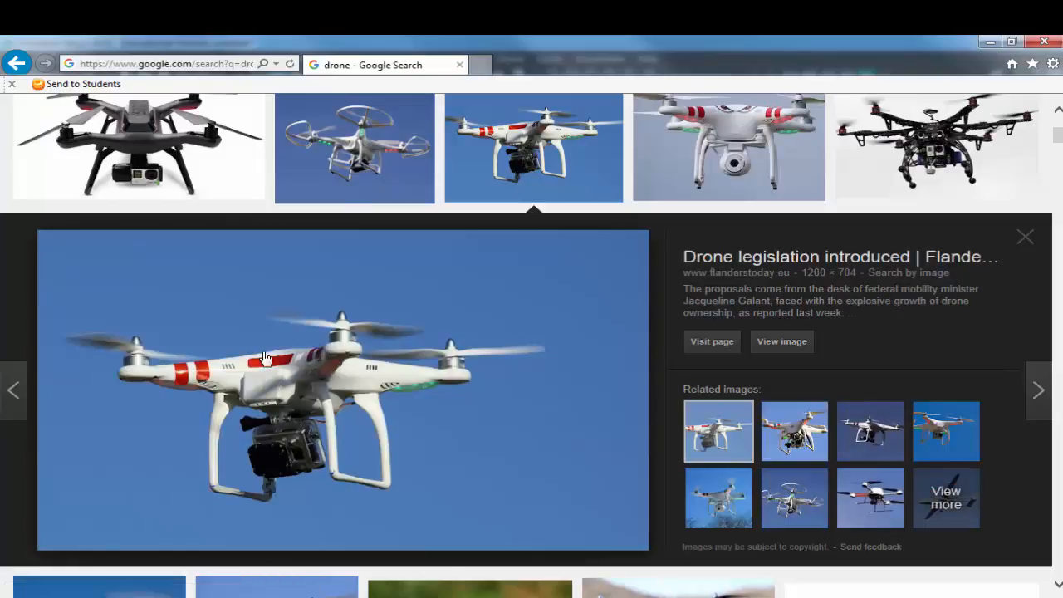
scroll(311, 175, "up", 3)
left_click(304, 118)
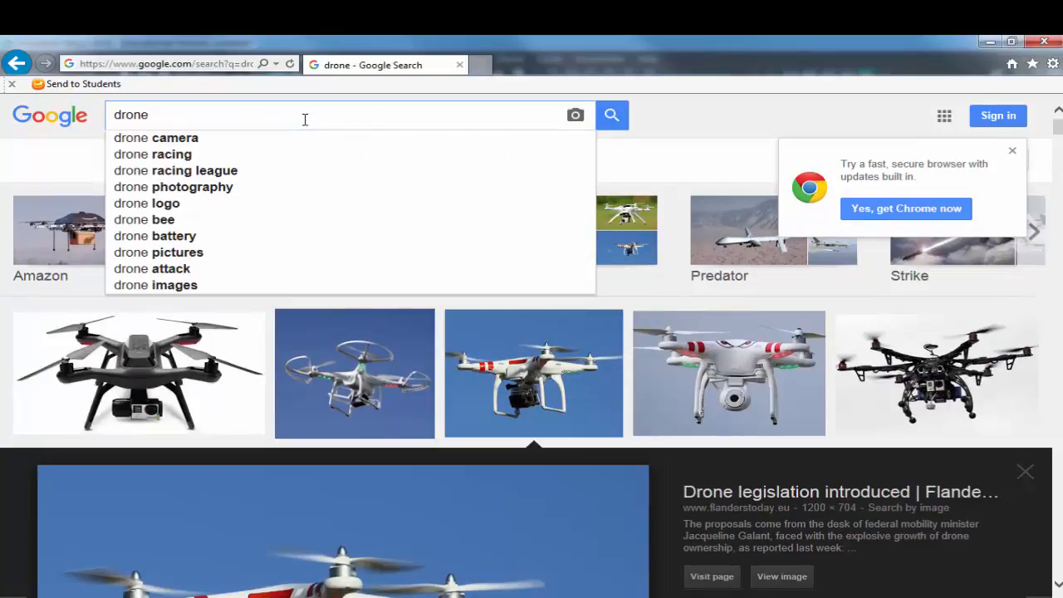
type("parts")
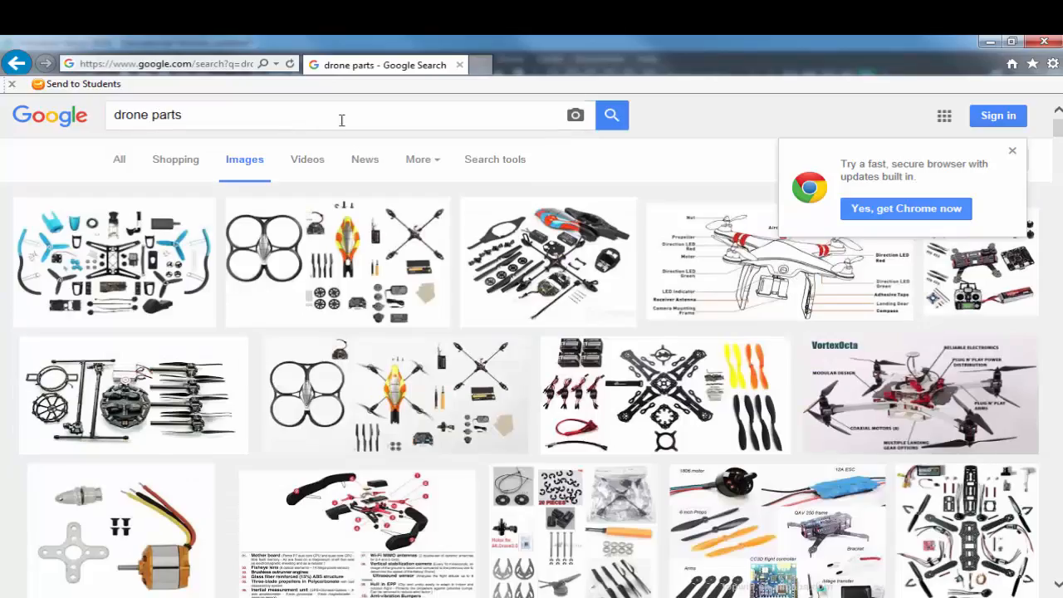
Step: Examine the enlarged previews of several drone parts images, looking at frames, propellers, motors and electronics
left_click(133, 348)
key("Right")
key("Right")
key("Right")
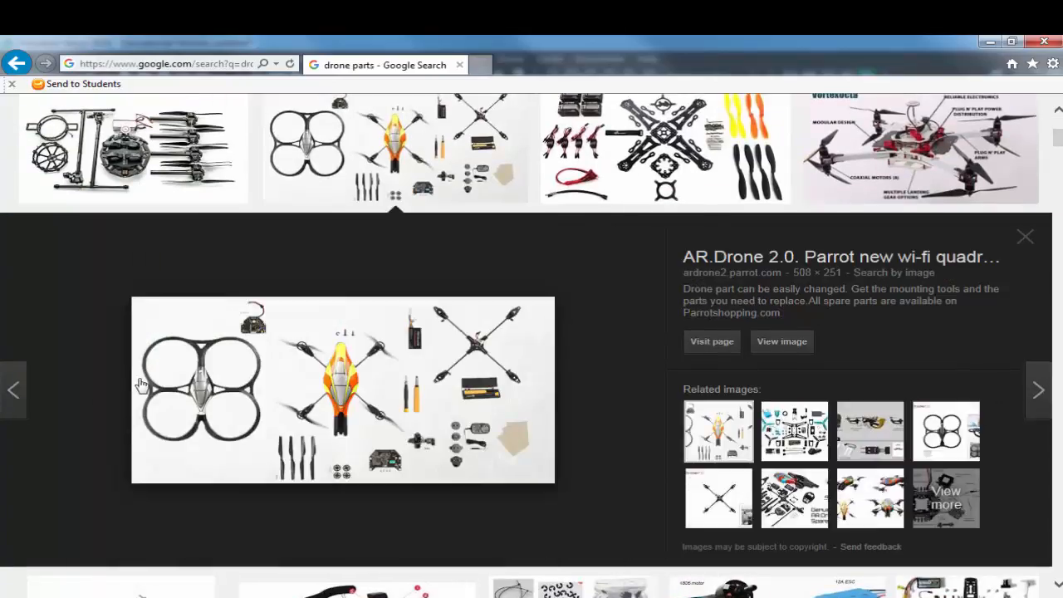
key("Left")
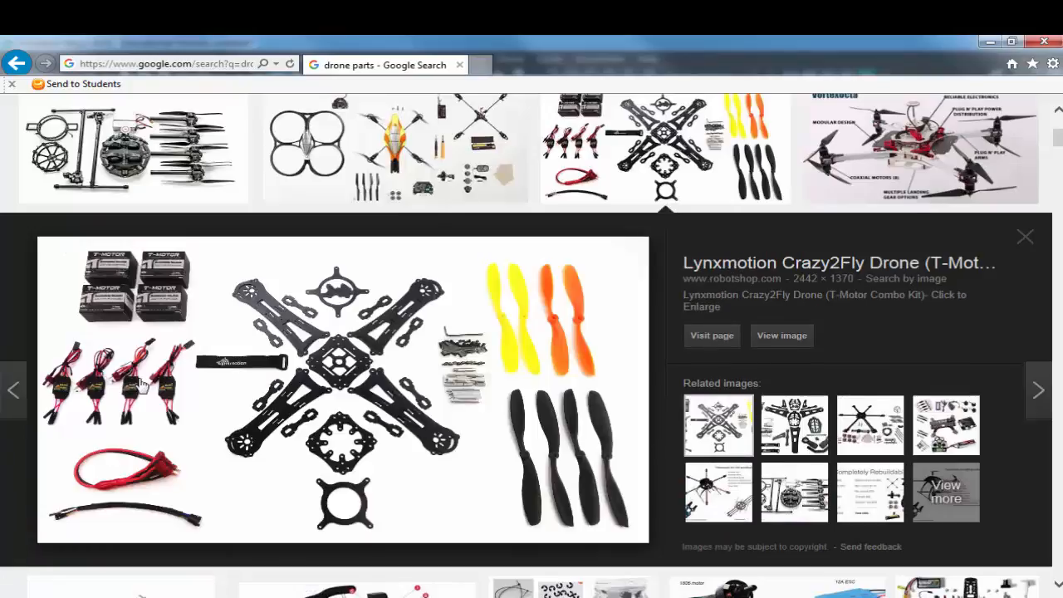
key("Right")
key("Right")
key("Right")
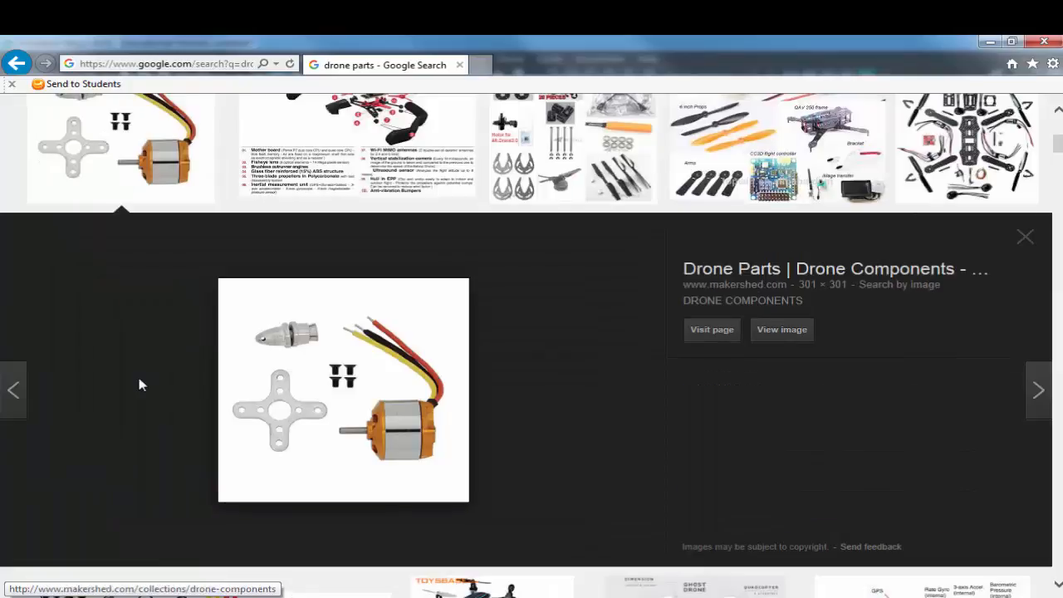
key("Right")
key("Right")
key("Right")
key("Right")
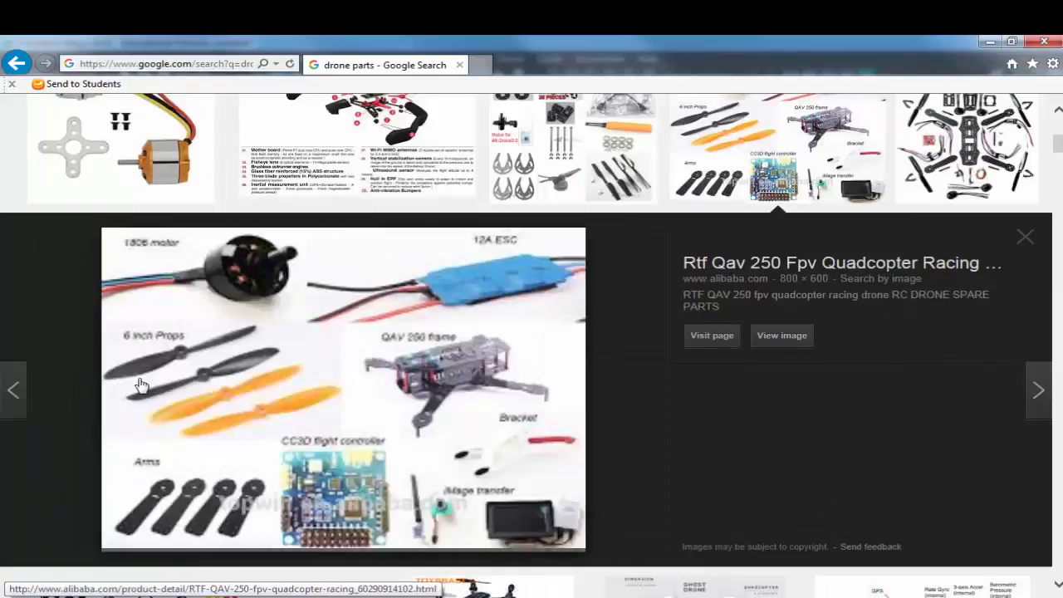
key("Right")
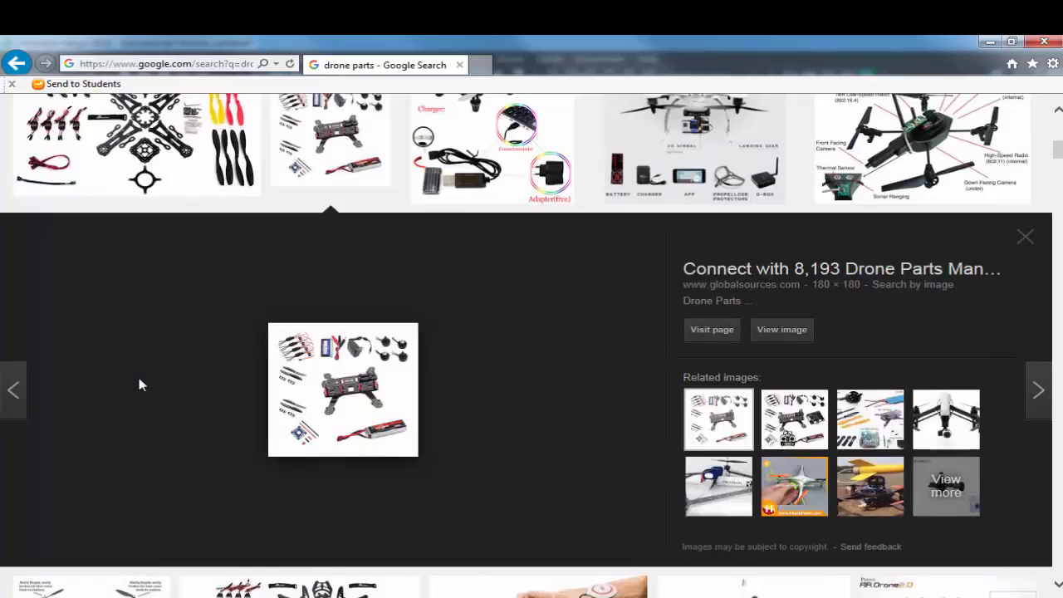
Step: Return to the earlier drone photo results, open the source page of the white-and-red drone image, and close that page
key("BackSpace")
key("BackSpace")
key("BackSpace")
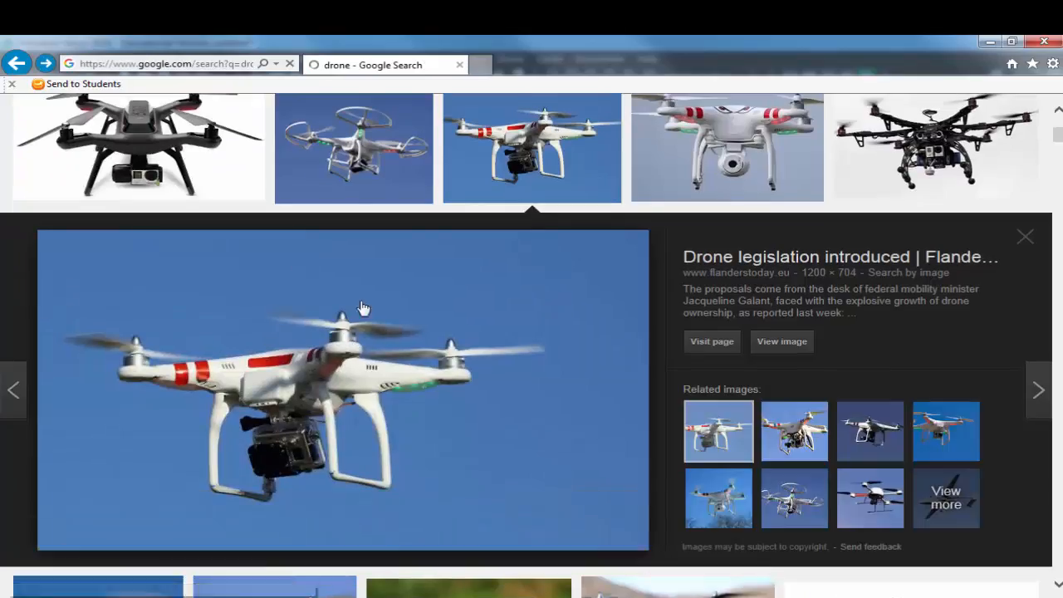
left_click(327, 425)
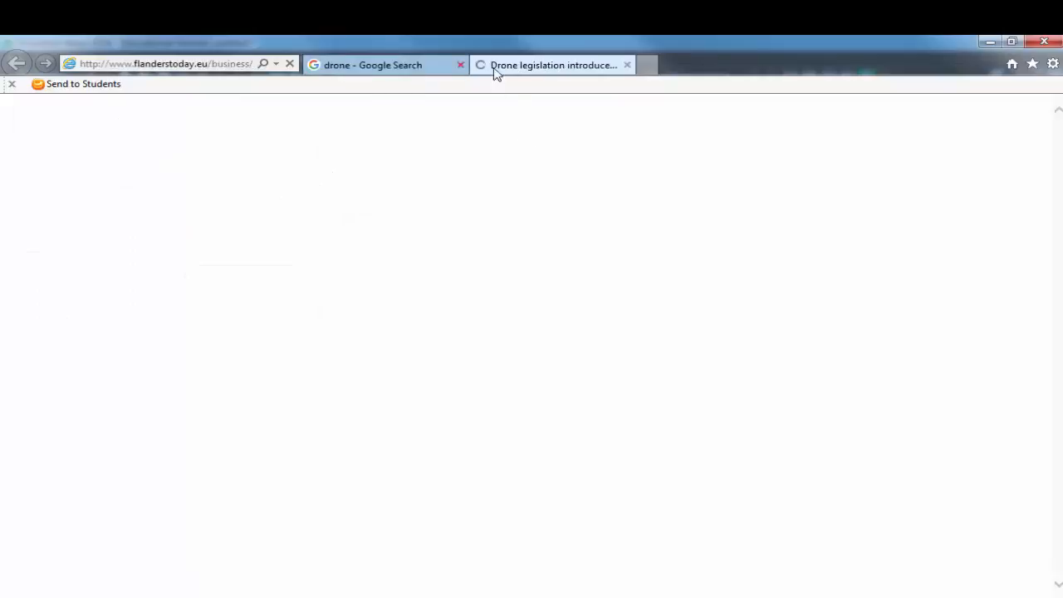
left_click(627, 64)
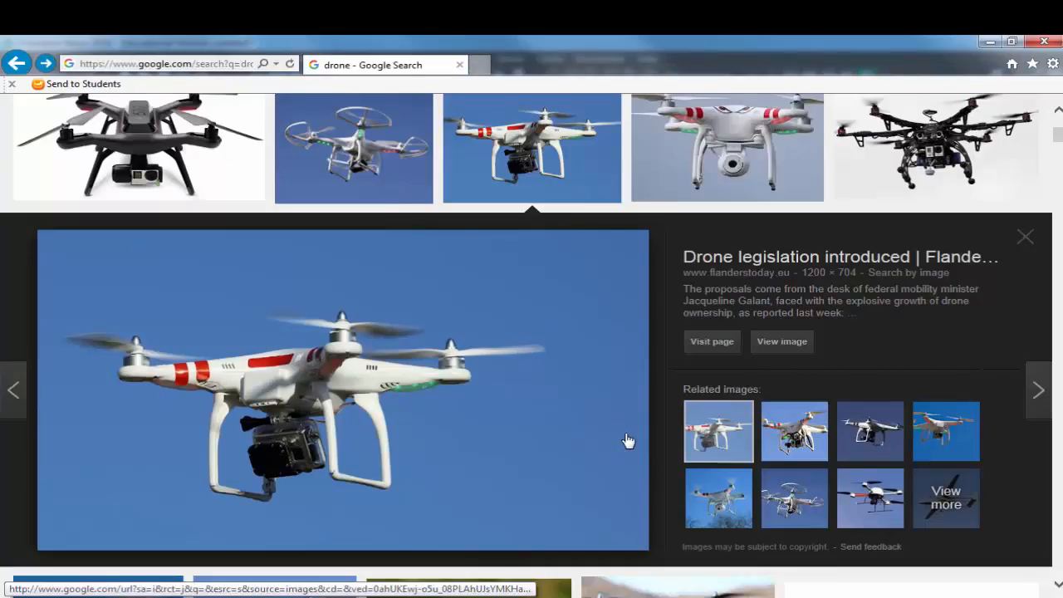
Step: Switch to Maya and create a new project named Drone_TTh with the default folder locations
key("alt+Tab")
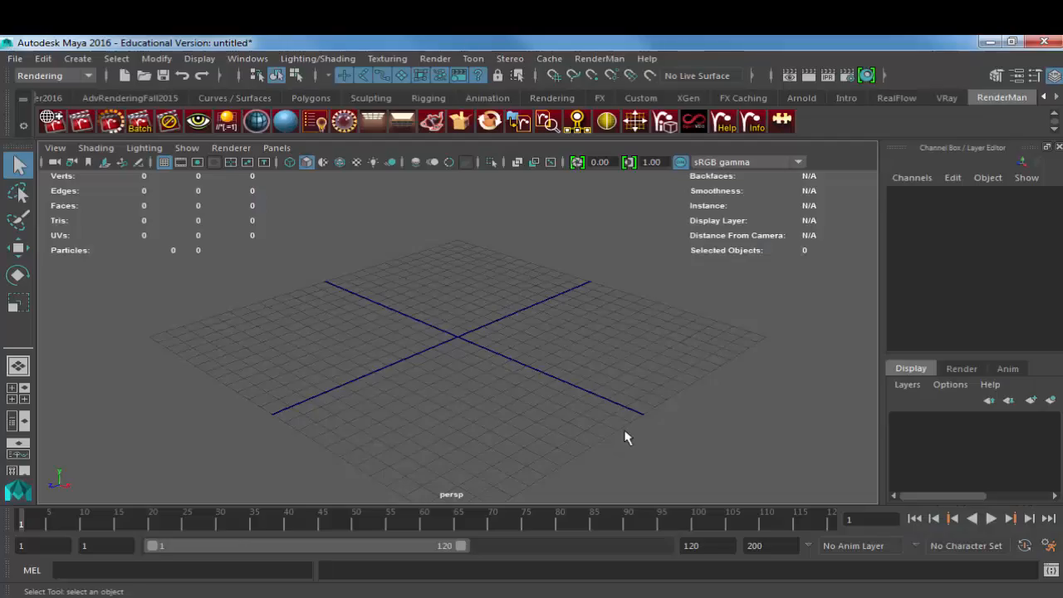
left_click(15, 58)
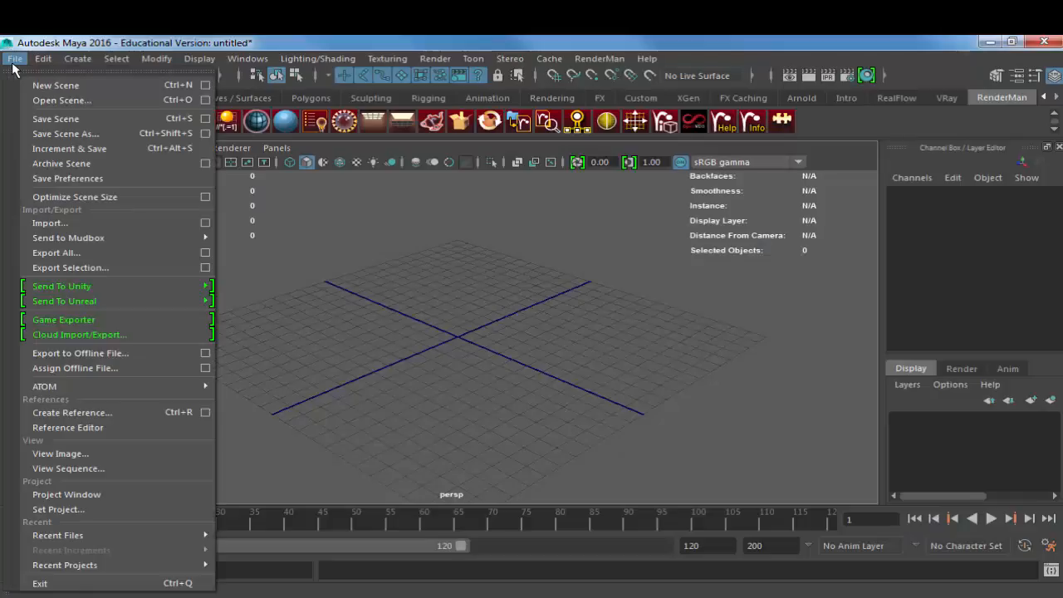
left_click(143, 500)
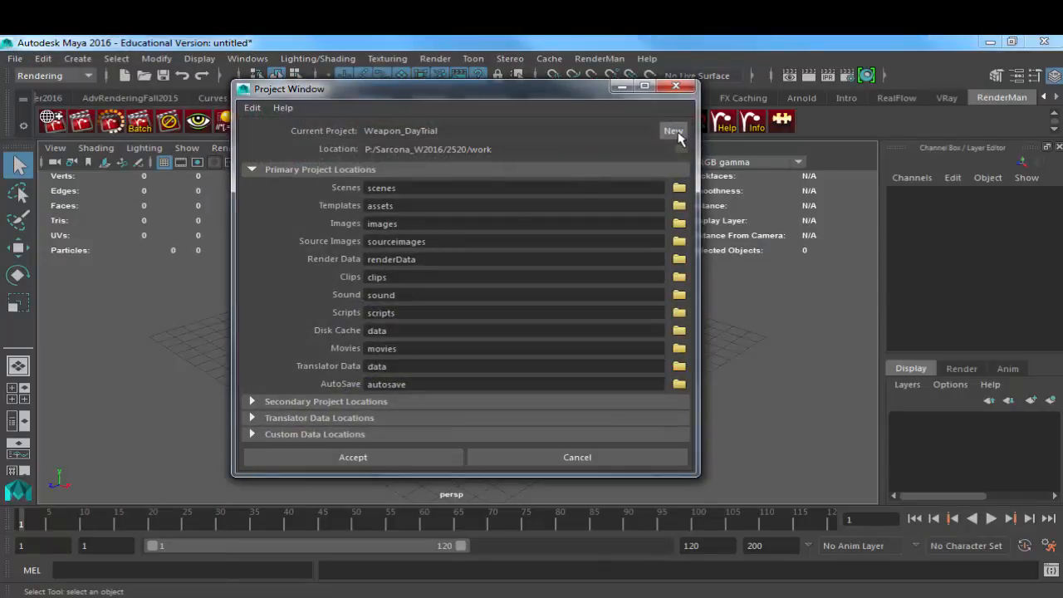
left_click(674, 131)
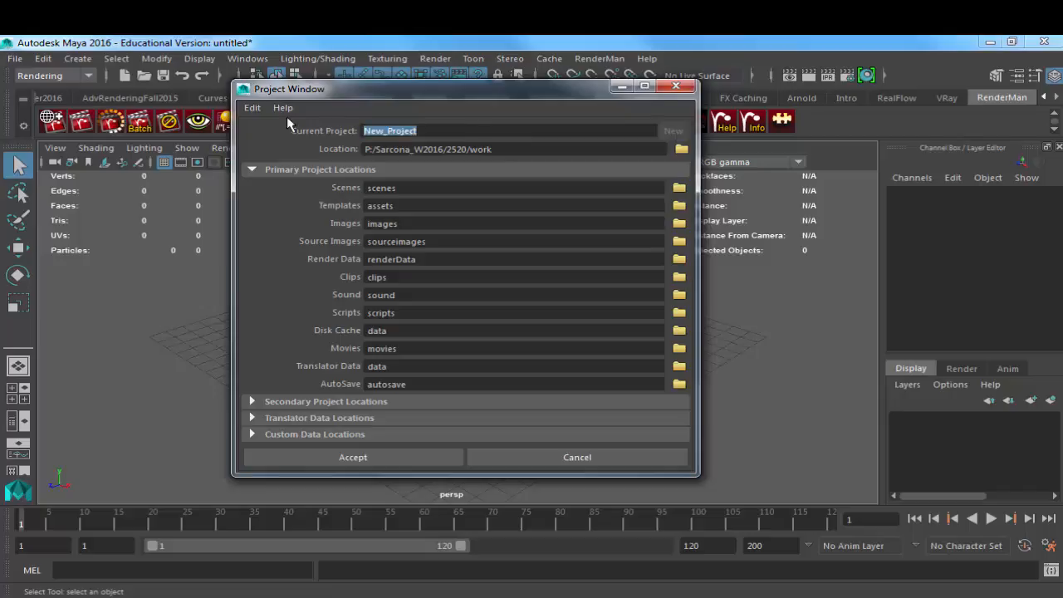
type("Projec")
key("ctrl+a")
type("Drone_TH")
key("BackSpace")
type("Th")
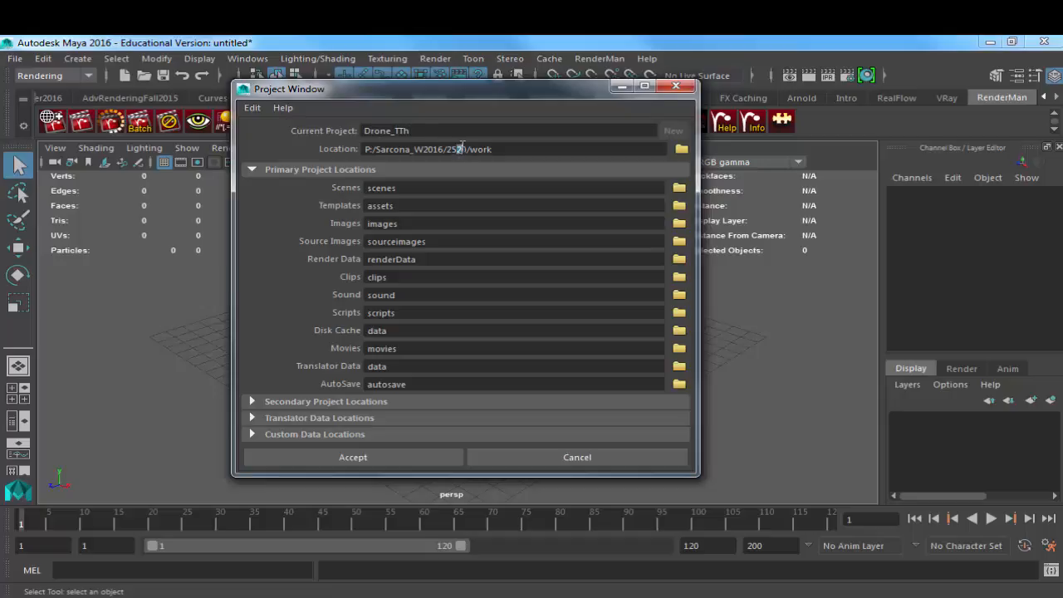
left_click(413, 458)
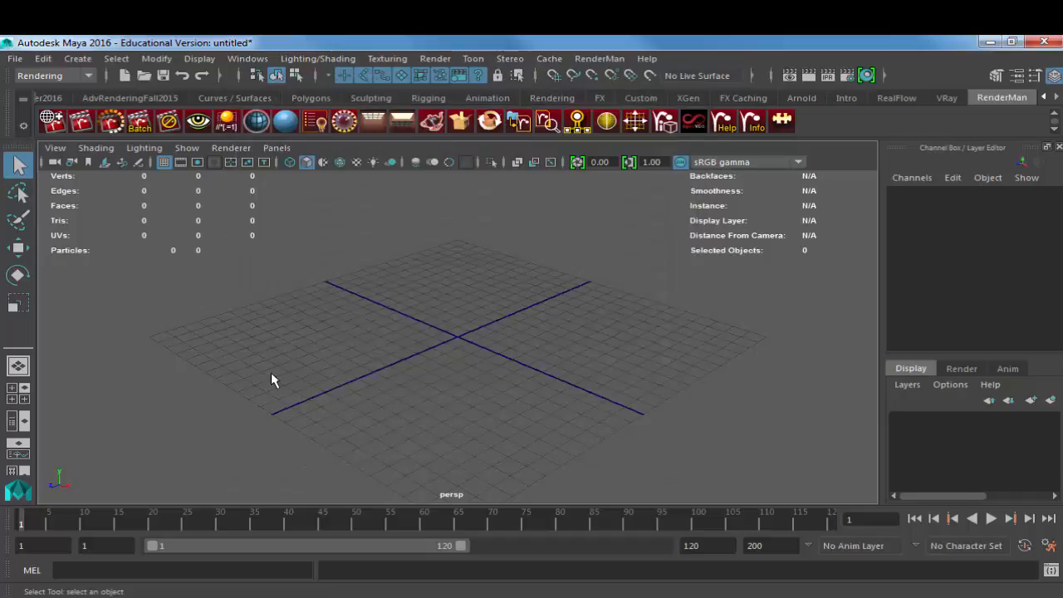
Step: Switch to the browser and view the front-on photo of the white drone with red stripes as reference
left_click(78, 59)
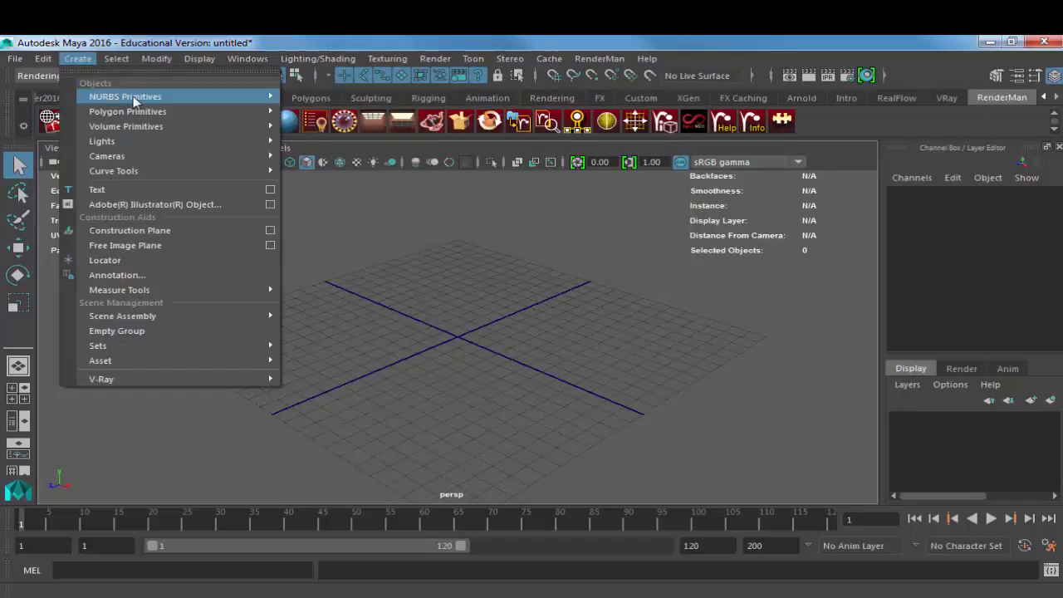
mouse_move(142, 111)
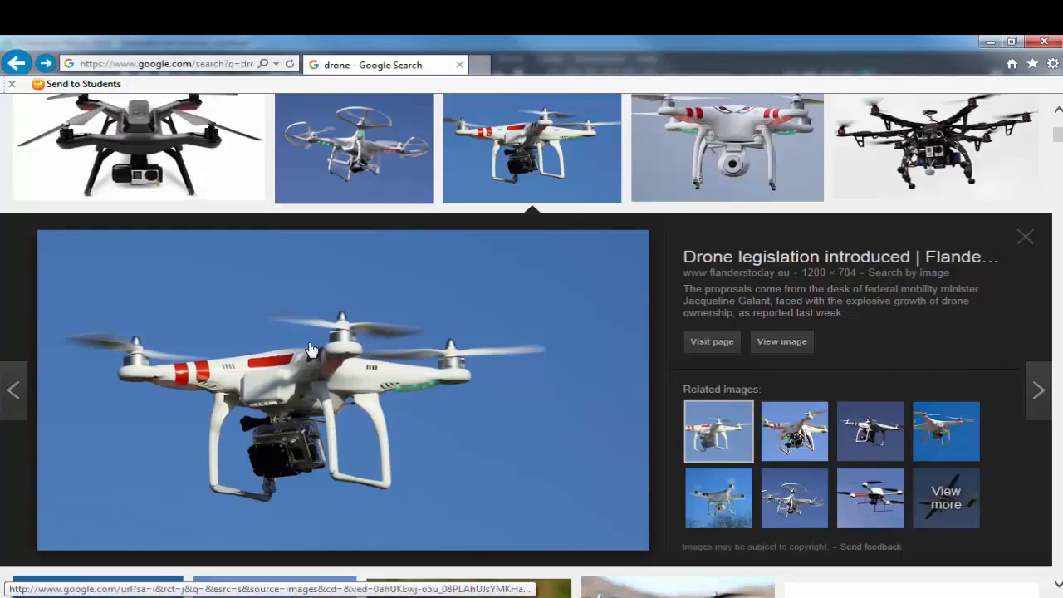
left_click(765, 162)
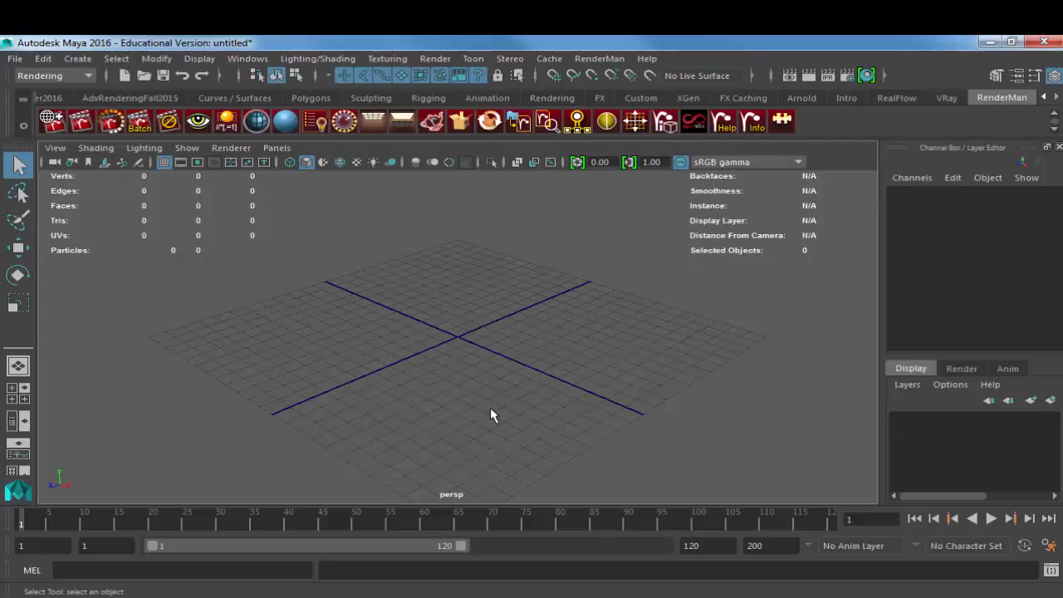
Step: Switch to Maya and create a polygon cube at the origin
left_click(77, 59)
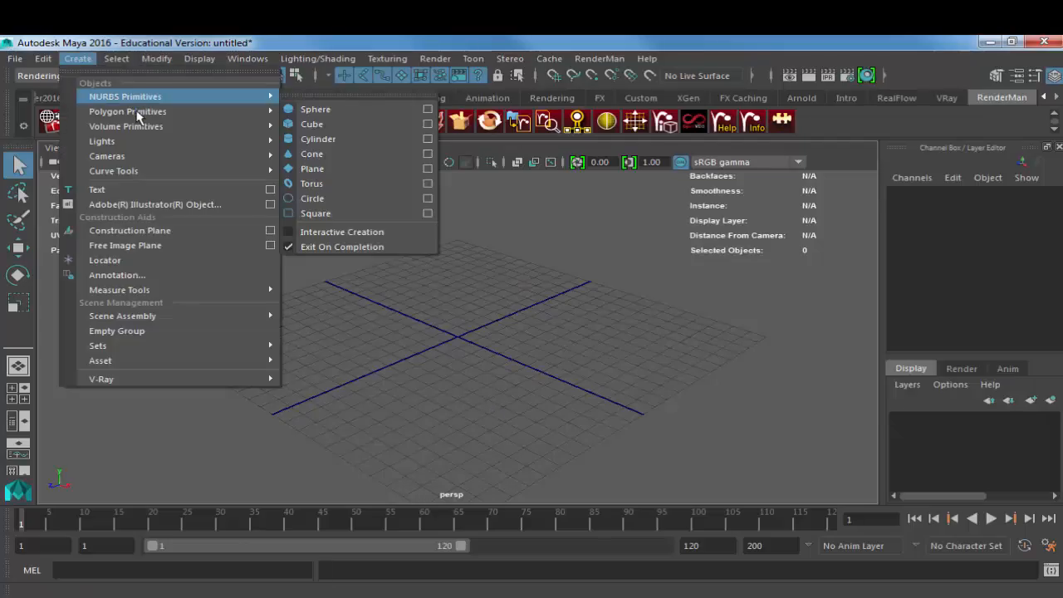
mouse_move(266, 111)
left_click(312, 139)
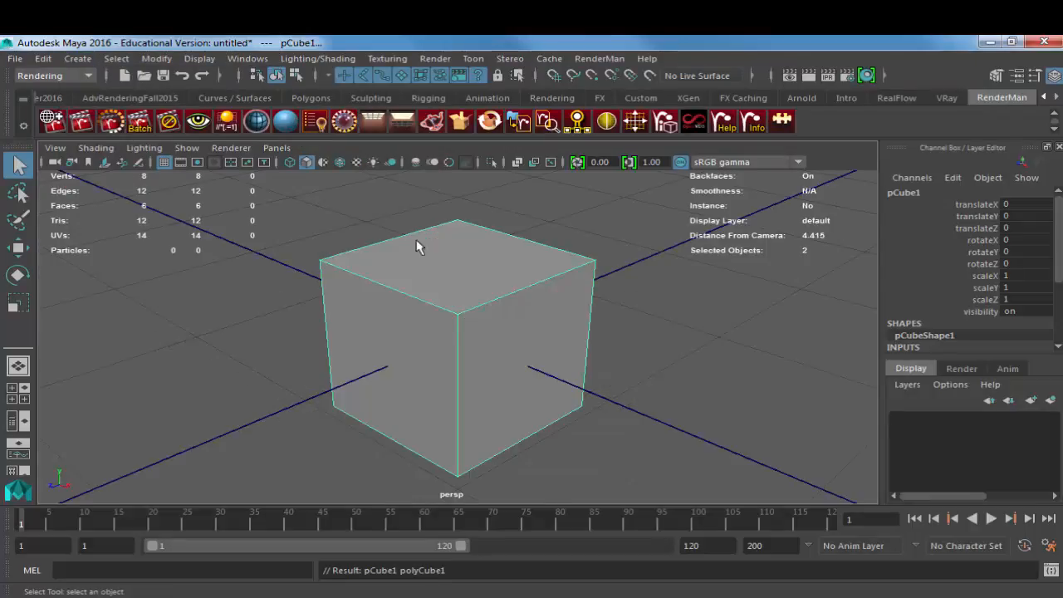
Step: Scale the cube uniformly to 7.776 on all three axes
key("r")
right_click_drag(332, 309, 258, 307, "alt")
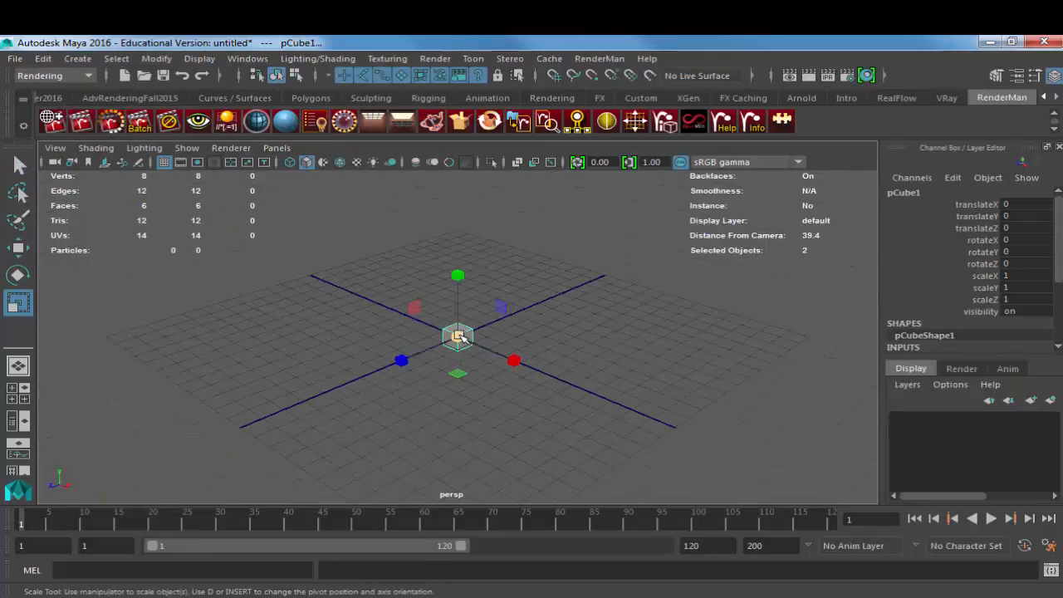
left_click_drag(458, 337, 603, 307)
right_click_drag(695, 368, 101, 355, "alt")
left_click_drag(458, 337, 721, 325)
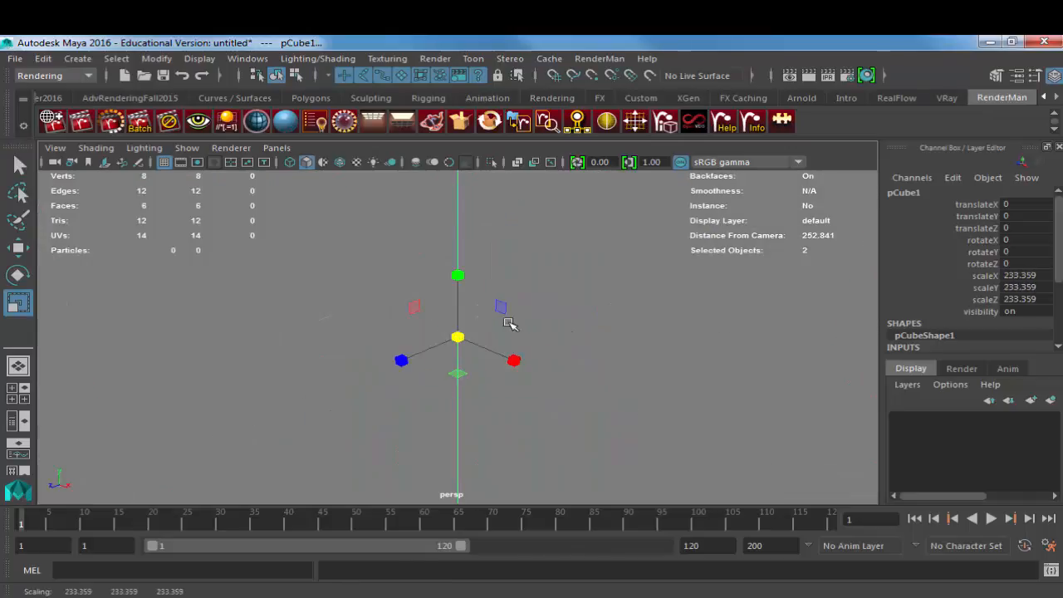
right_click_drag(682, 328, 72, 257, "alt")
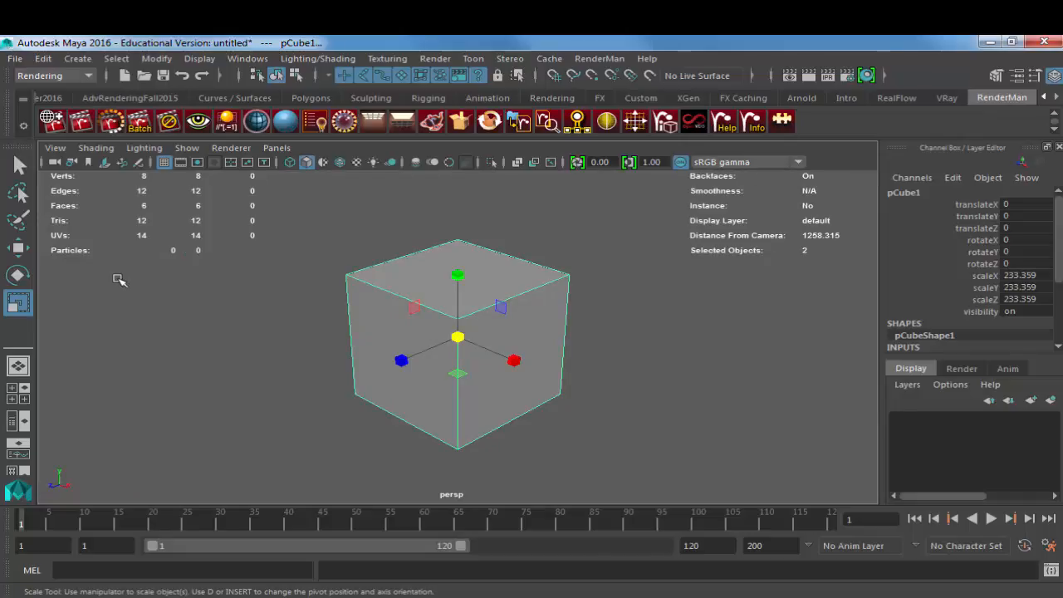
middle_click_drag(605, 351, 479, 352)
key("f")
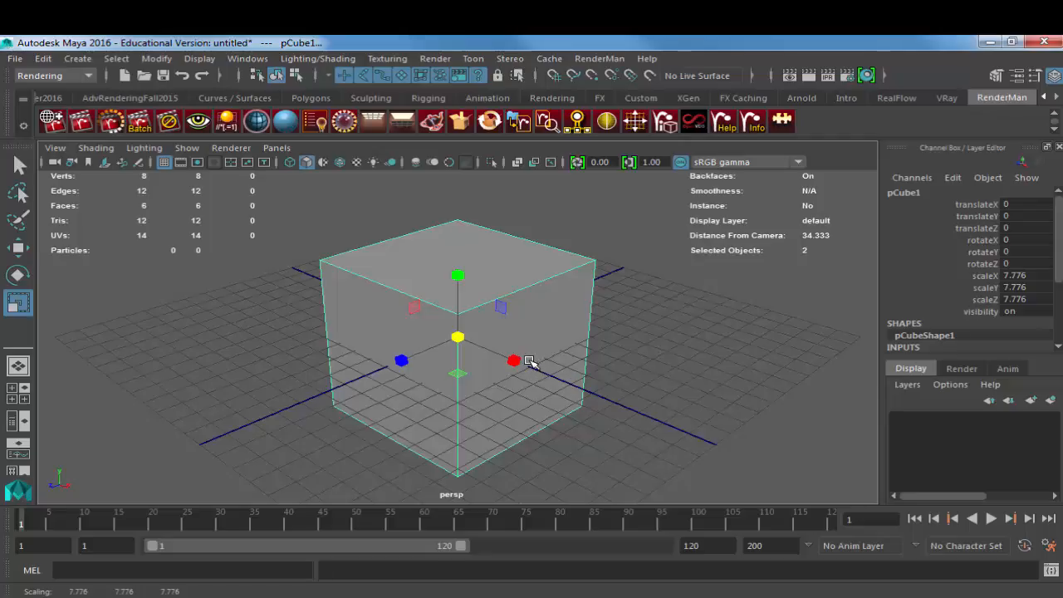
Step: Check the browser photo of the white drone with propeller guards for body shape, and return to Maya
left_click_drag(529, 362, 563, 325, "alt")
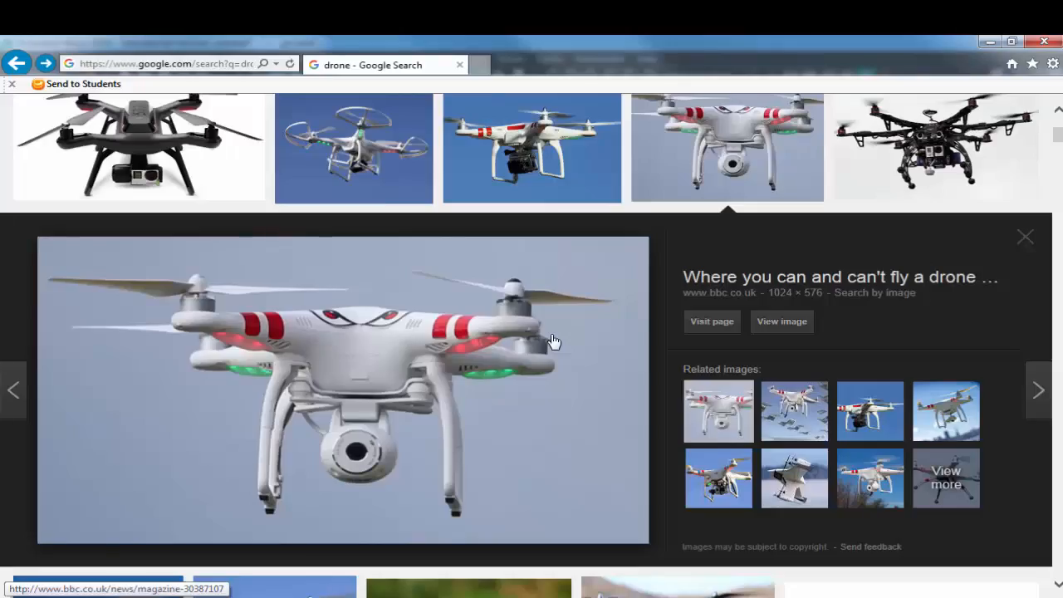
left_click(425, 175)
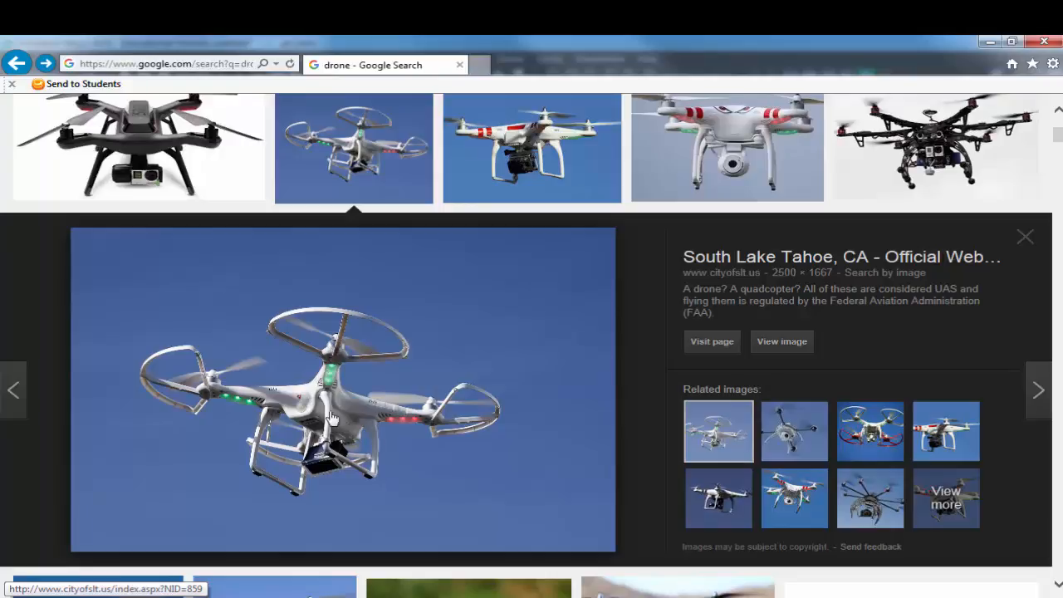
key("alt+Tab")
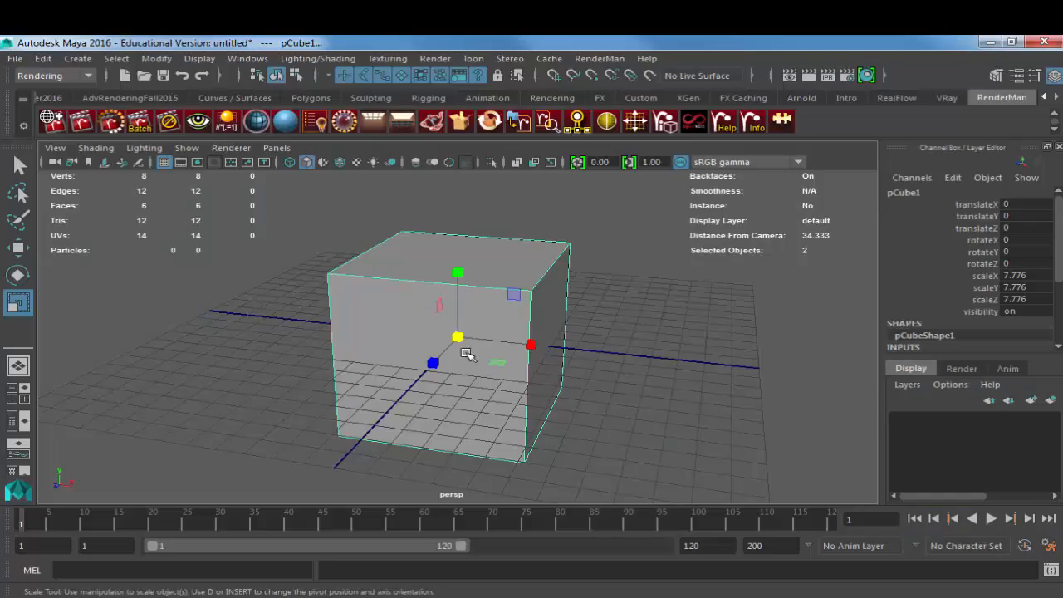
Step: Scale the cube to 6.354 in X and Y and 17.537 in Z, and raise it to 3.302 in Y
left_click_drag(433, 362, 435, 361)
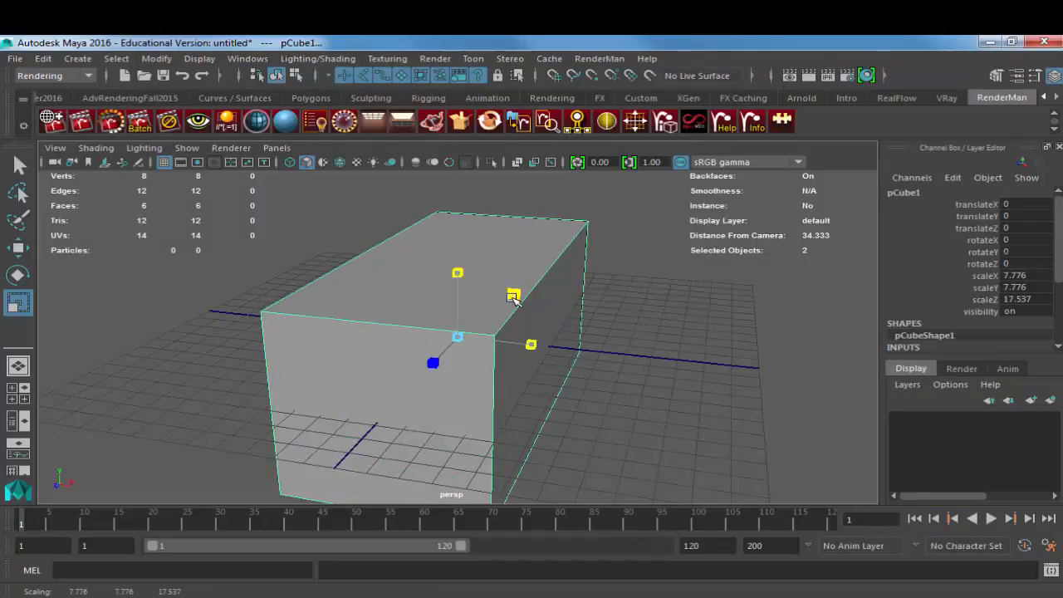
left_click_drag(514, 296, 506, 302)
key("w")
left_click_drag(458, 266, 458, 202)
middle_click_drag(513, 240, 513, 294, "alt")
right_click_drag(513, 294, 467, 290, "alt")
mouse_move(467, 290)
left_mouse_down("alt")
mouse_move(418, 287)
mouse_move(469, 285)
left_mouse_up("alt")
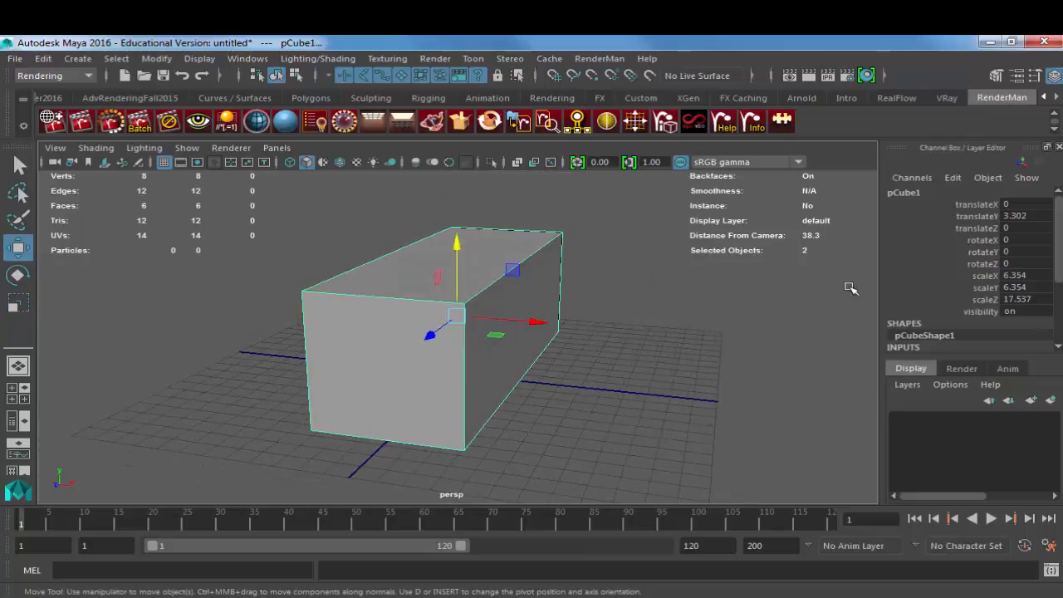
Step: Preview the elongated box with smooth mesh display, inspect its shape, and restore the unsmoothed display
key("3")
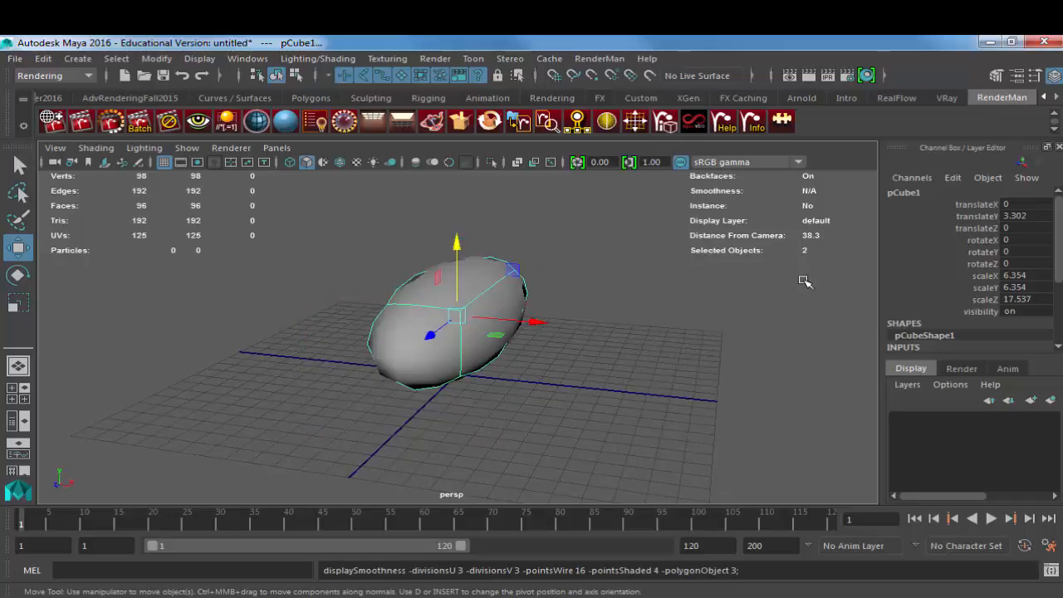
left_click_drag(565, 335, 526, 302, "alt")
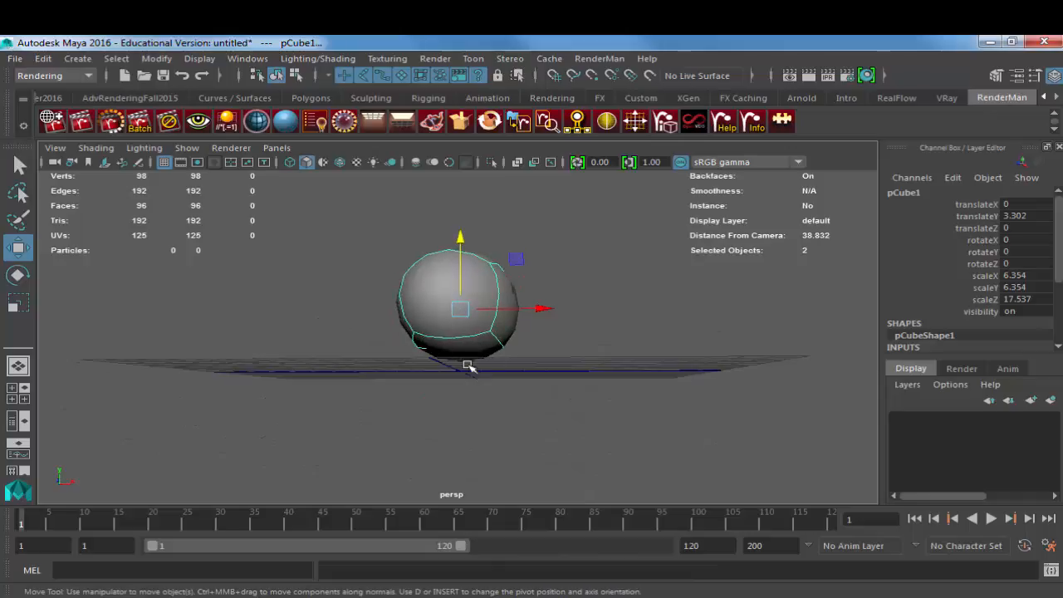
key("1")
left_click_drag(577, 320, 492, 365, "alt")
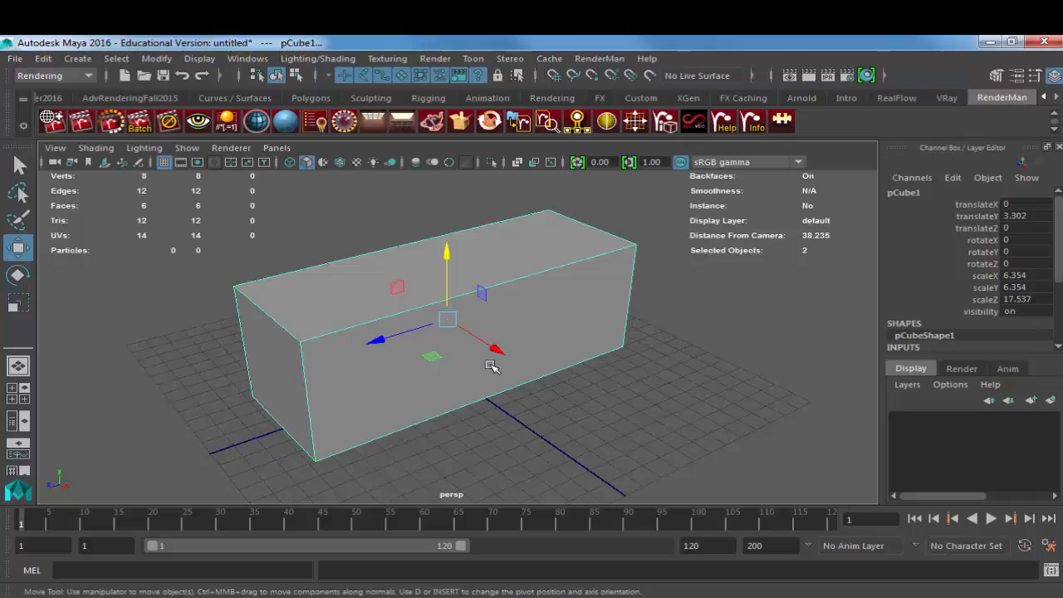
Step: Set both the width and height subdivisions of the box to 3
scroll(1028, 281, "down", 4)
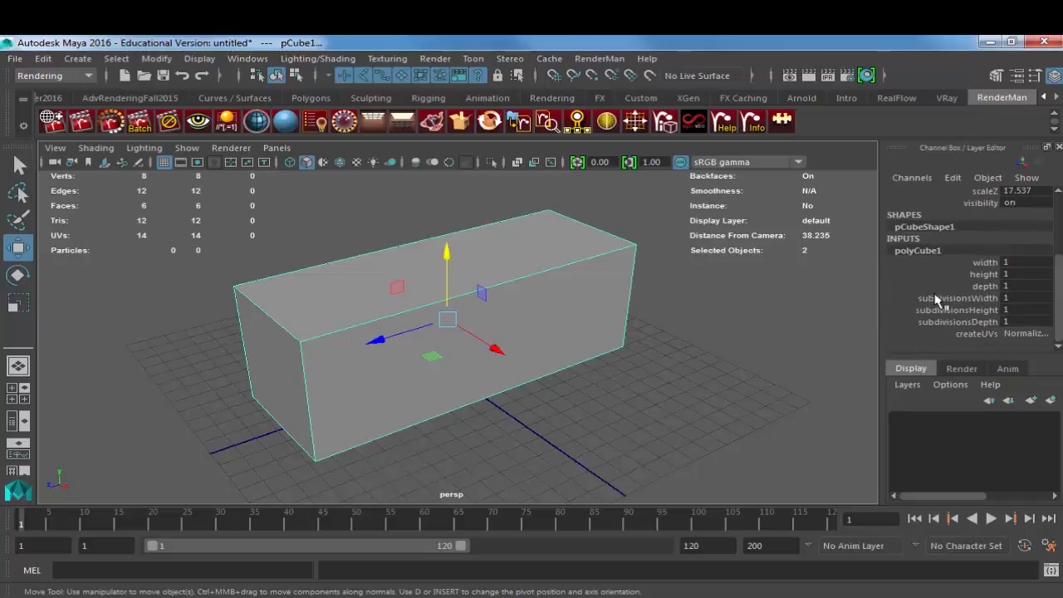
left_click(962, 299)
middle_click_drag(736, 284, 735, 282)
left_click(964, 310)
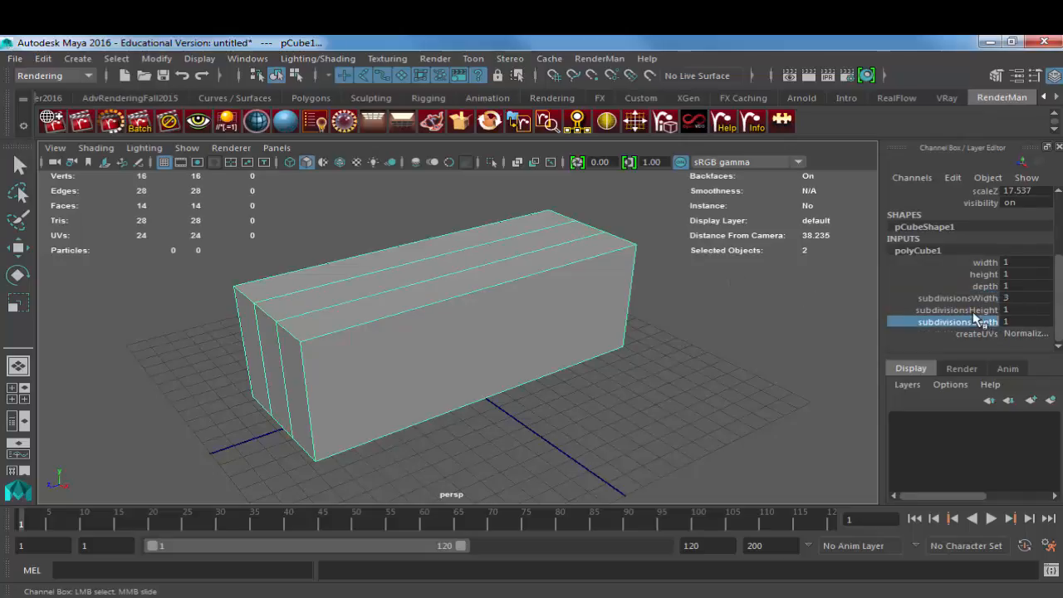
mouse_move(787, 312)
middle_mouse_down()
mouse_move(777, 310)
mouse_move(774, 323)
middle_mouse_up()
Step: Set the depth subdivisions of the box to 6
left_click(956, 321)
left_click_drag(776, 323, 622, 325, "alt")
middle_click_drag(622, 325, 661, 322)
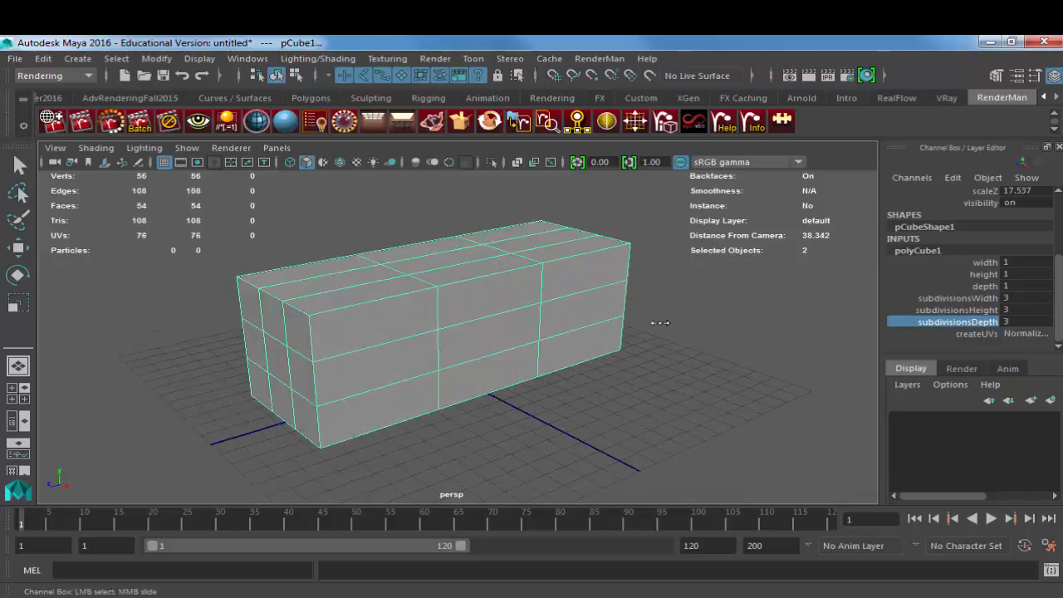
left_click_drag(661, 322, 623, 333, "alt")
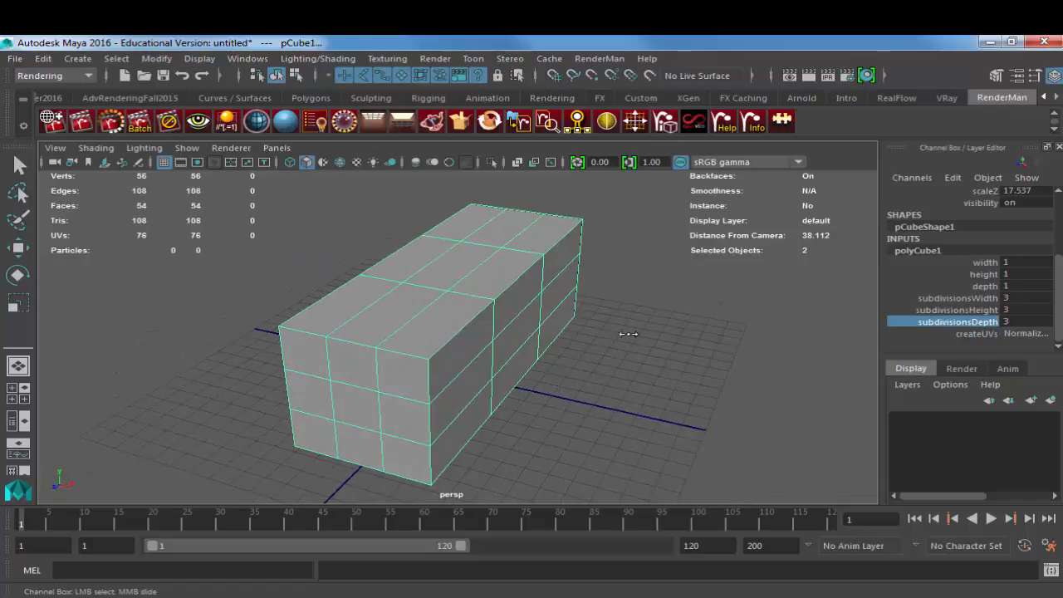
middle_click_drag(623, 333, 638, 334)
left_click_drag(638, 334, 544, 373, "alt")
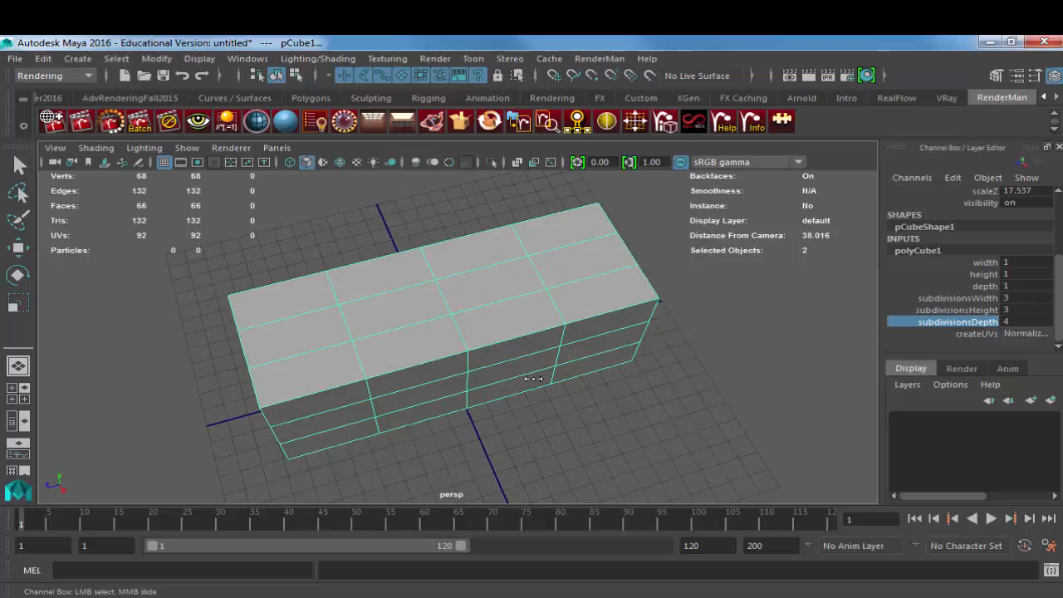
middle_click_drag(543, 373, 551, 373)
left_click_drag(551, 373, 565, 338, "alt")
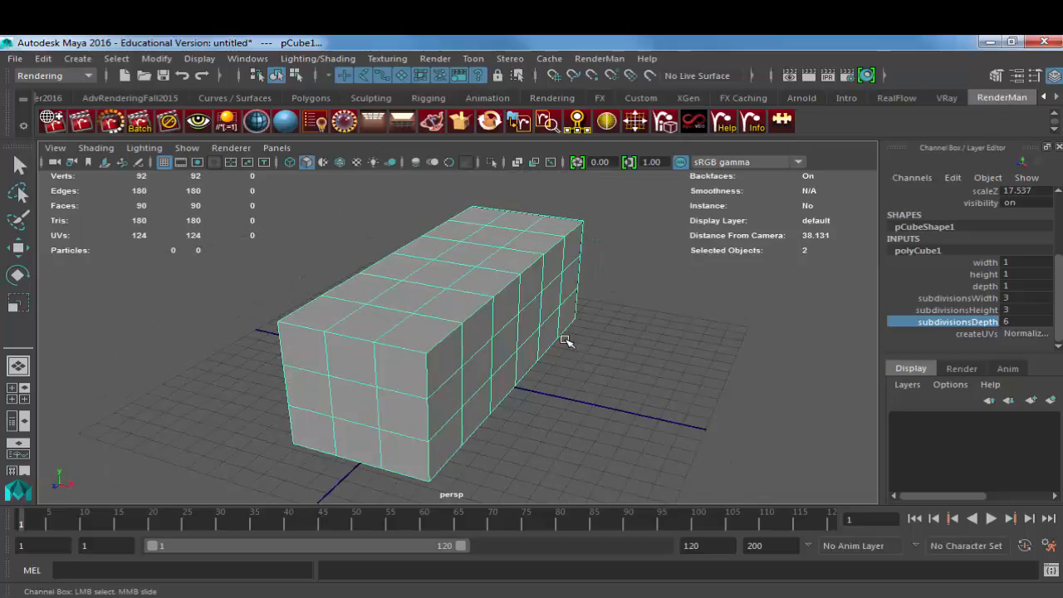
left_click_drag(613, 304, 526, 323, "alt")
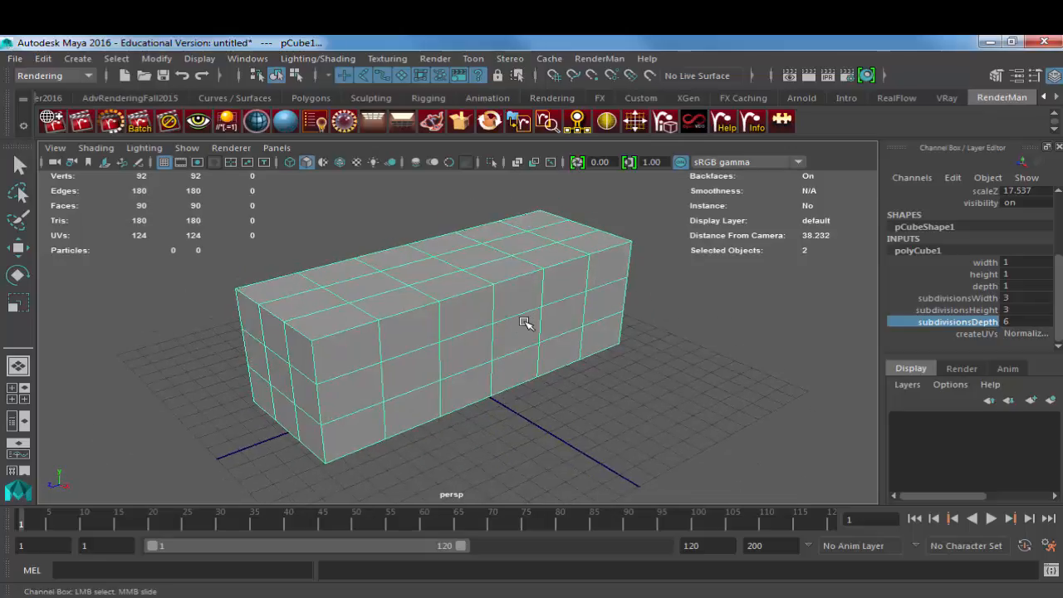
Step: Check the white drone photo in the browser, return to Maya, and inspect the subdivided box from its end and long side
key("alt+Tab")
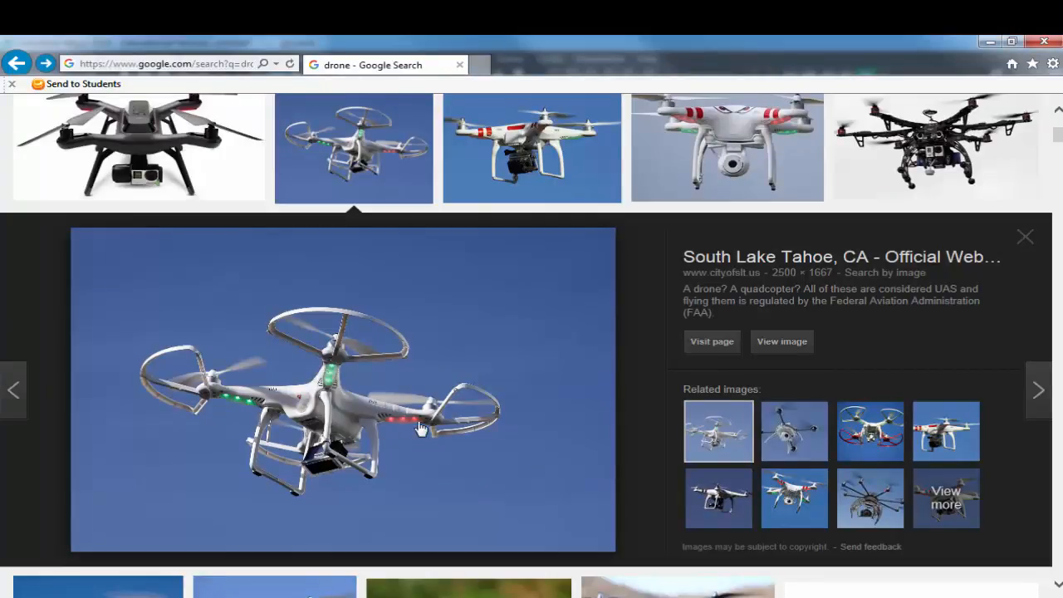
key("alt+Tab")
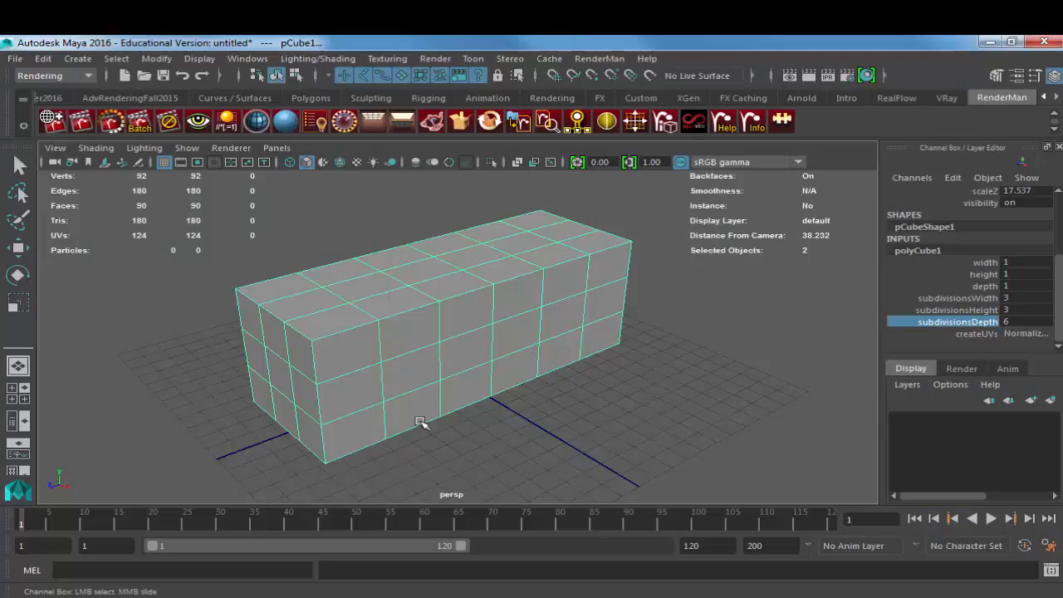
left_click_drag(420, 422, 427, 328, "alt")
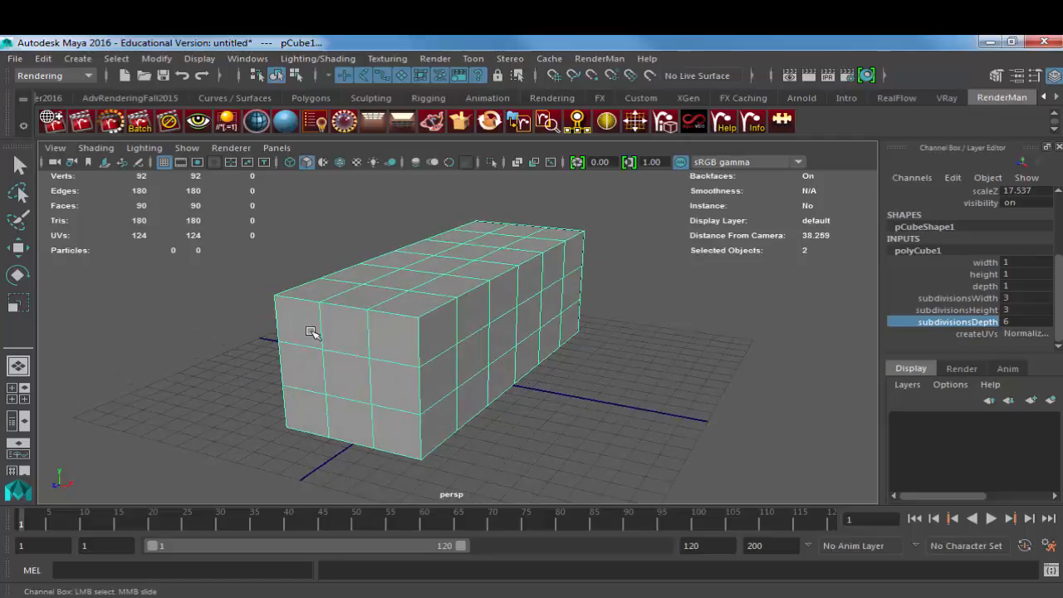
left_click_drag(342, 337, 618, 333, "alt")
left_click_drag(291, 323, 427, 325, "alt")
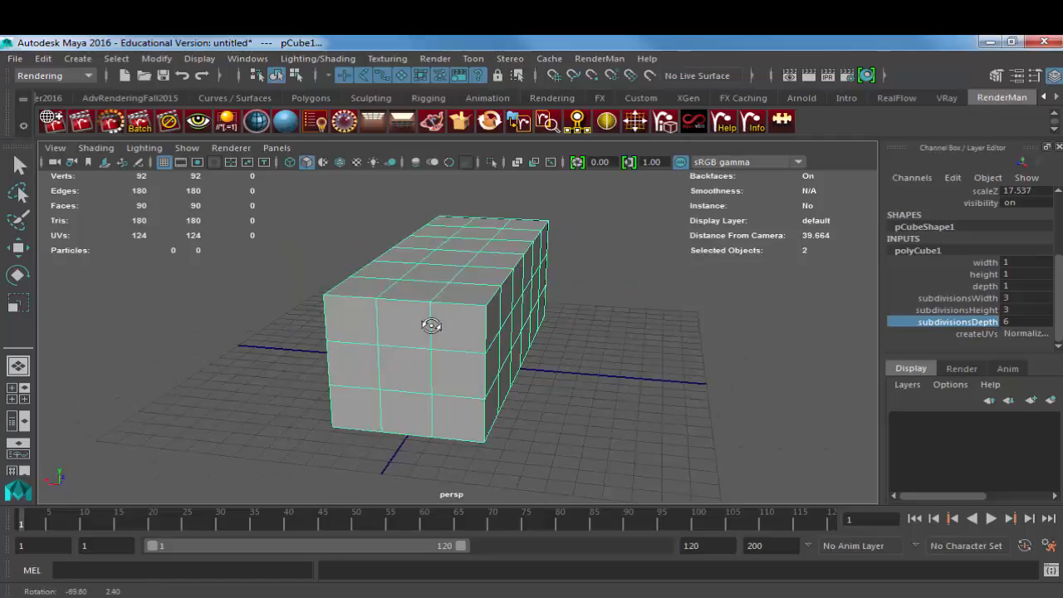
left_click_drag(534, 325, 427, 304, "alt")
right_click_drag(427, 304, 428, 256)
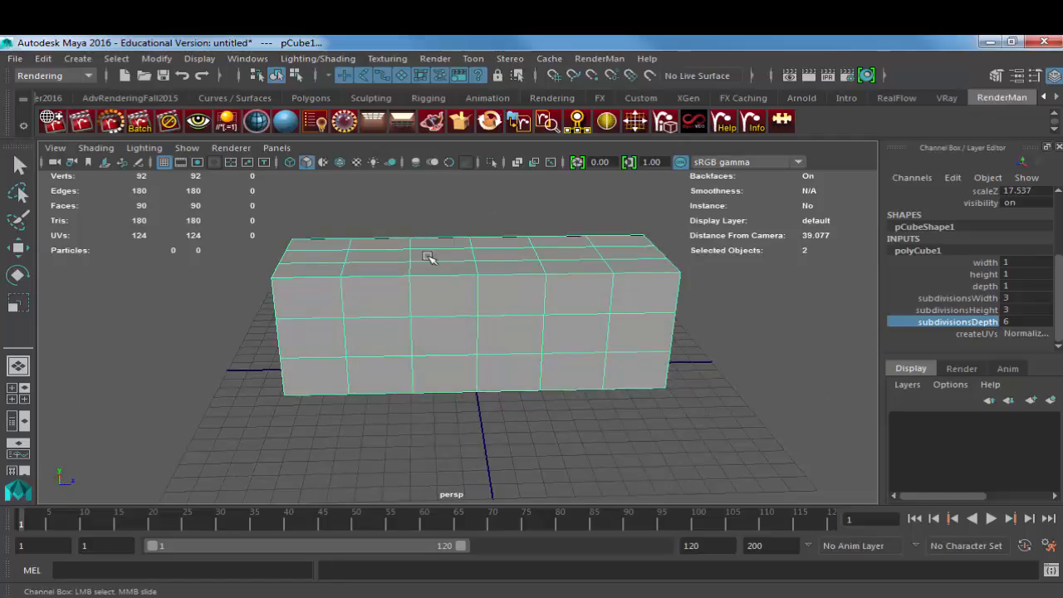
Step: Delete the three middle edge loops running around the box, keeping only the crosswise loops nearest the two ends
left_click(411, 289)
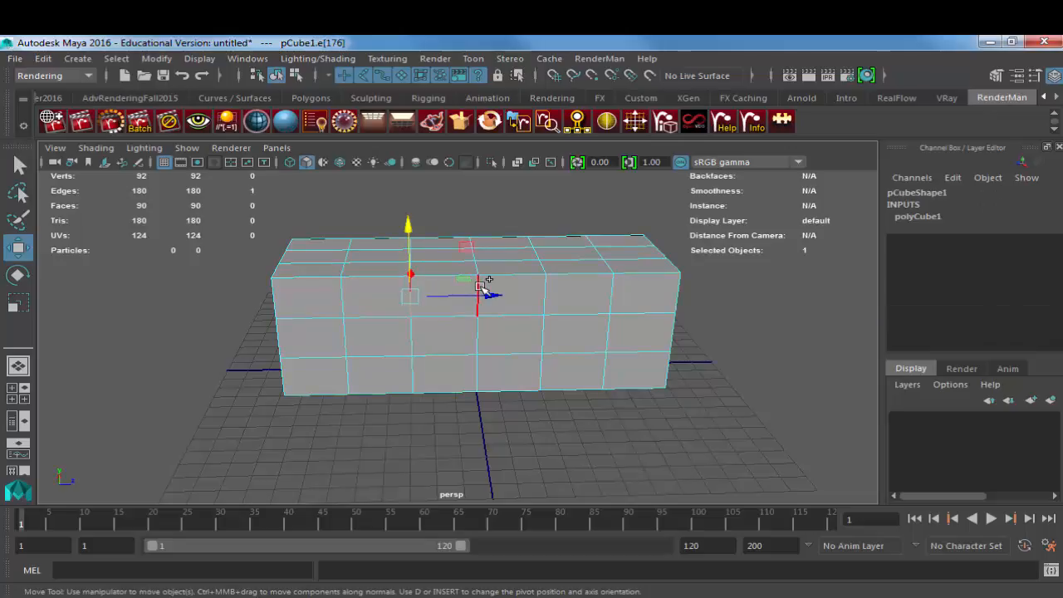
double_click(479, 287, "shift")
double_click(541, 286, "shift")
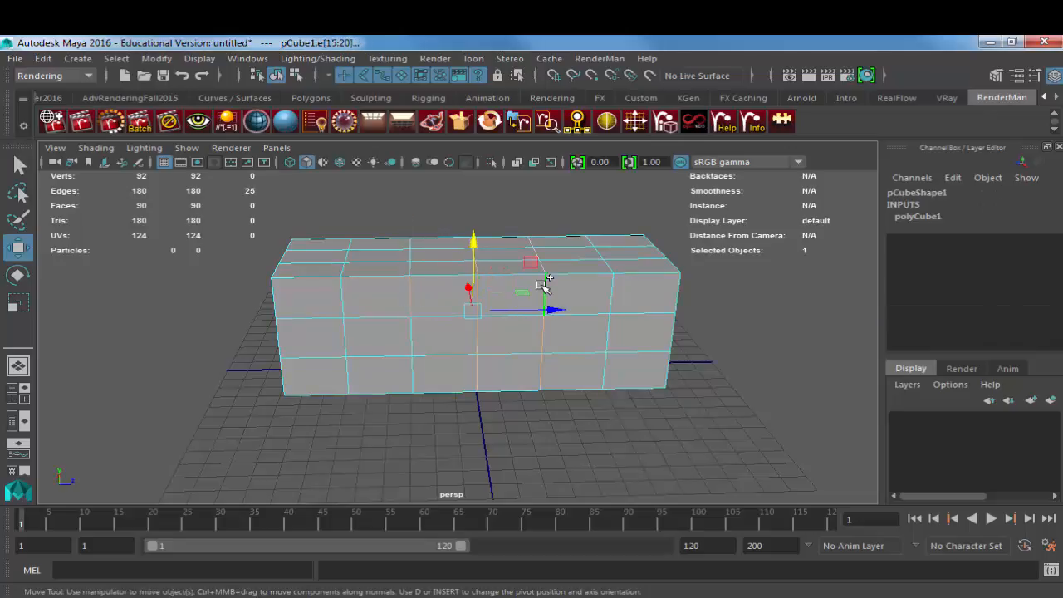
double_click(412, 336, "shift")
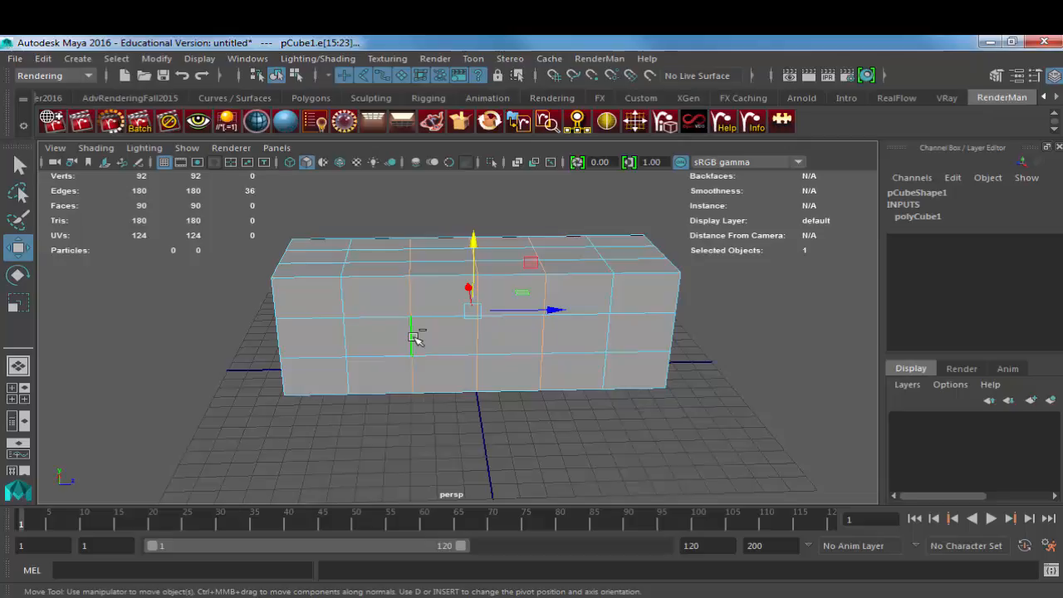
key("Delete")
left_click_drag(393, 337, 502, 335, "alt")
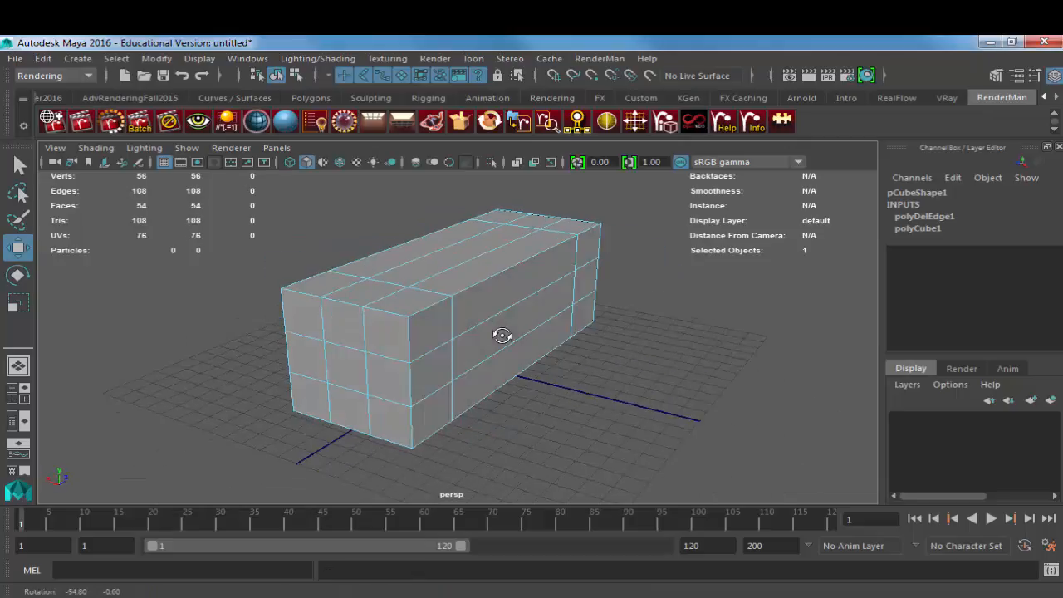
Step: Select the eight side and end faces at the four upper corners of the box
key("F11")
left_click(394, 332)
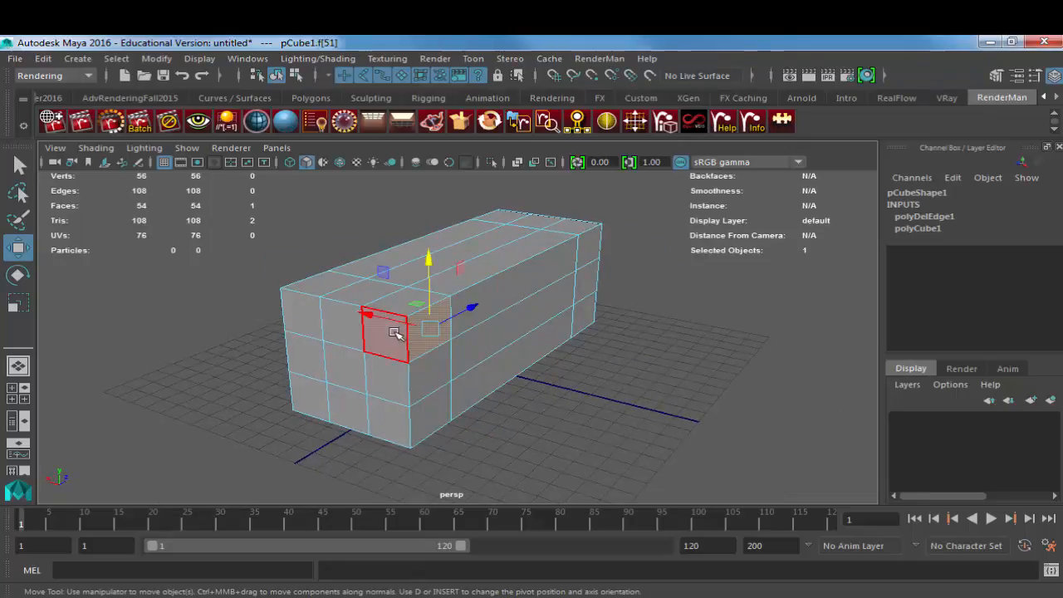
left_click(395, 332)
left_click_drag(389, 379, 519, 367, "alt")
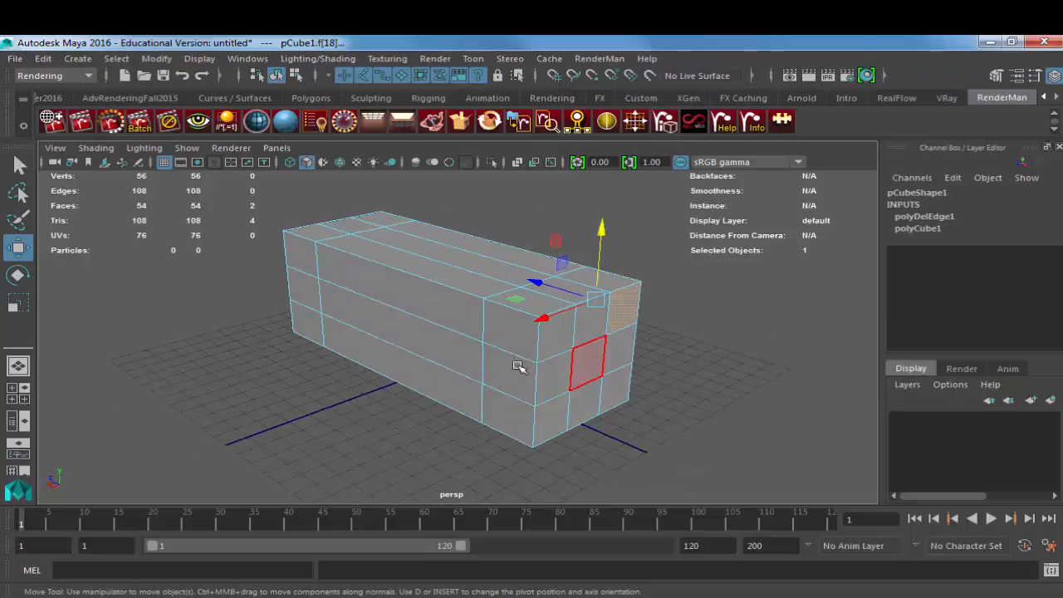
left_click(457, 348)
left_click_drag(365, 344, 603, 334, "alt")
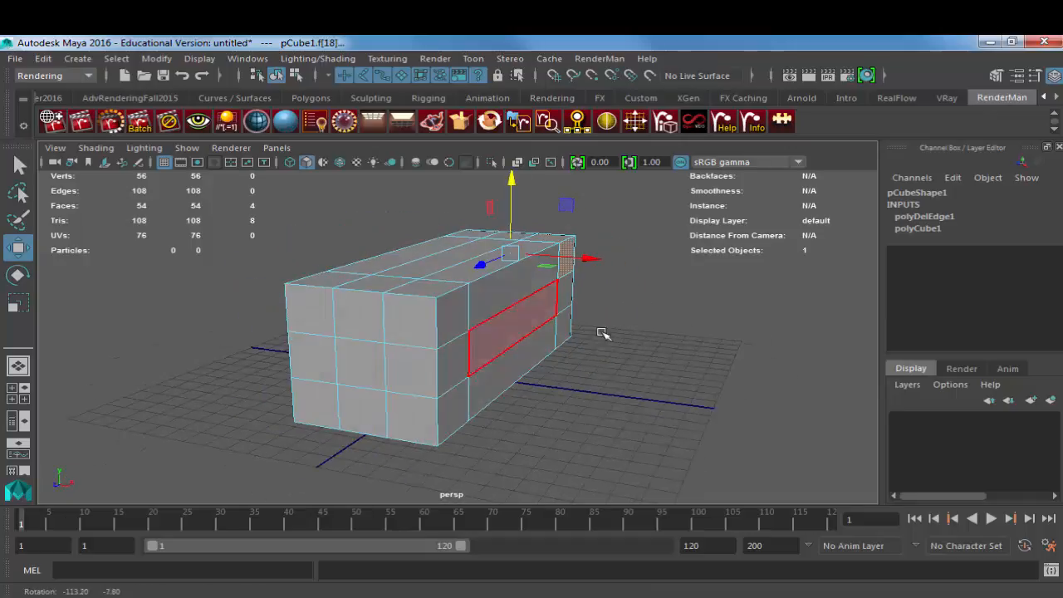
left_click(458, 318, "shift")
left_click(420, 321, "shift")
left_click_drag(372, 329, 523, 344, "alt")
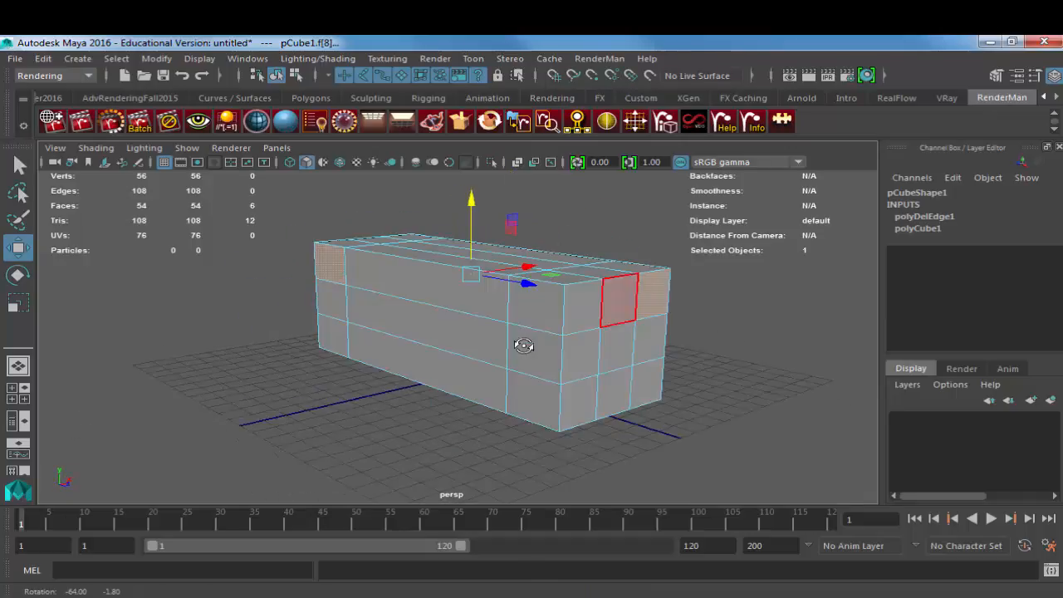
left_click(563, 309, "shift")
left_click(584, 308, "shift")
left_click_drag(622, 341, 482, 283, "alt")
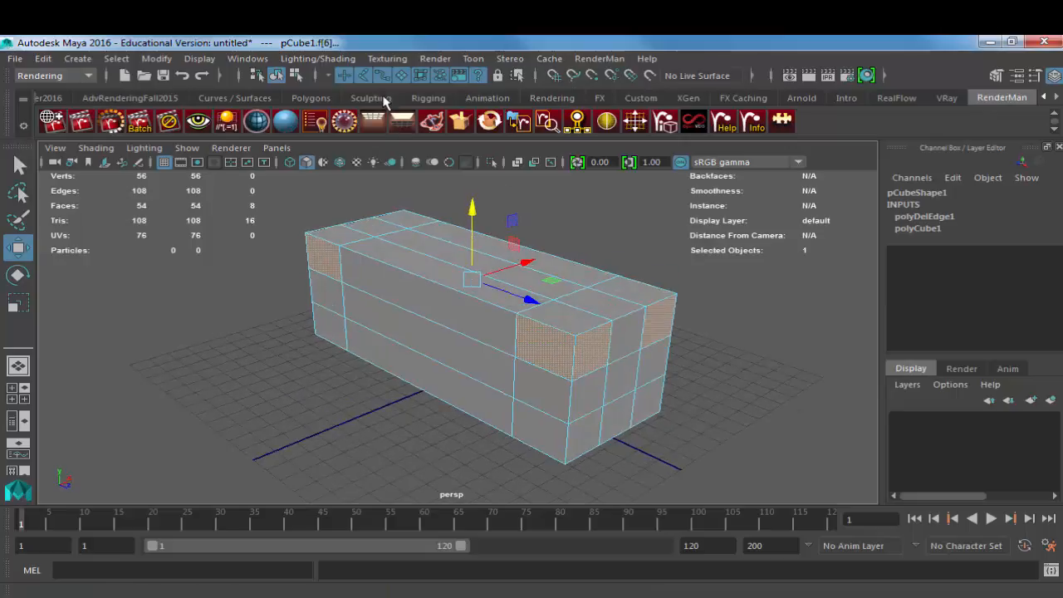
Step: Try extruding the eight corner faces outward with a Local Translate Z of 6.112, and undo the offset
key("ctrl+e")
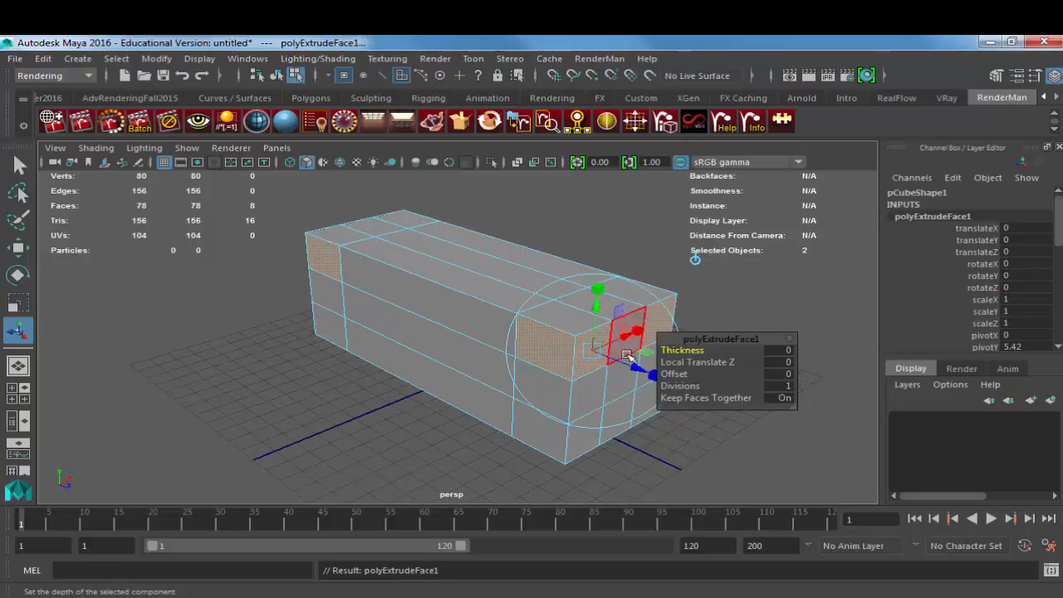
left_click_drag(640, 368, 802, 434)
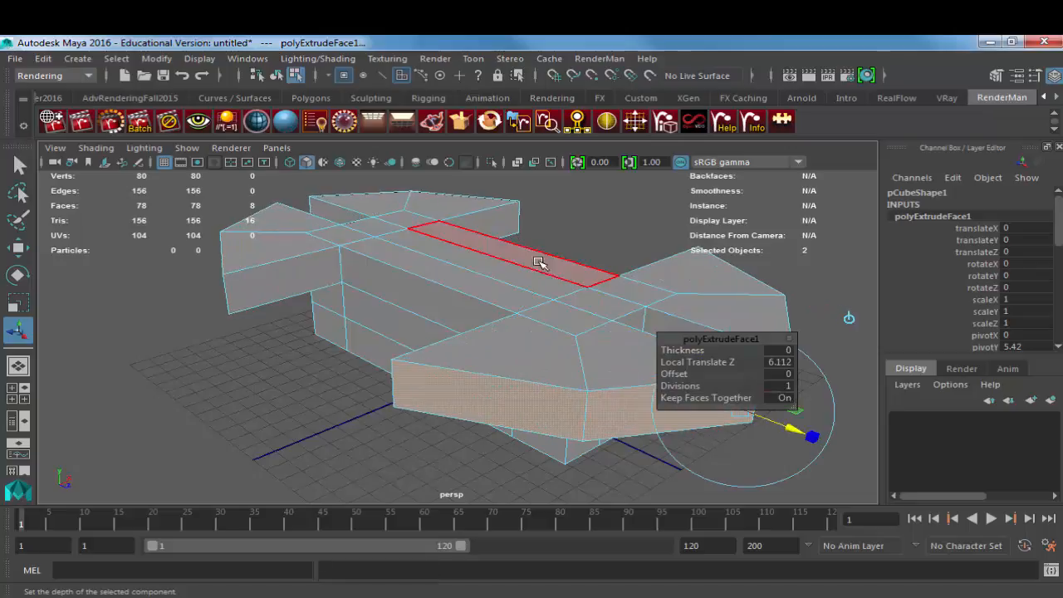
left_click_drag(541, 261, 270, 279, "alt")
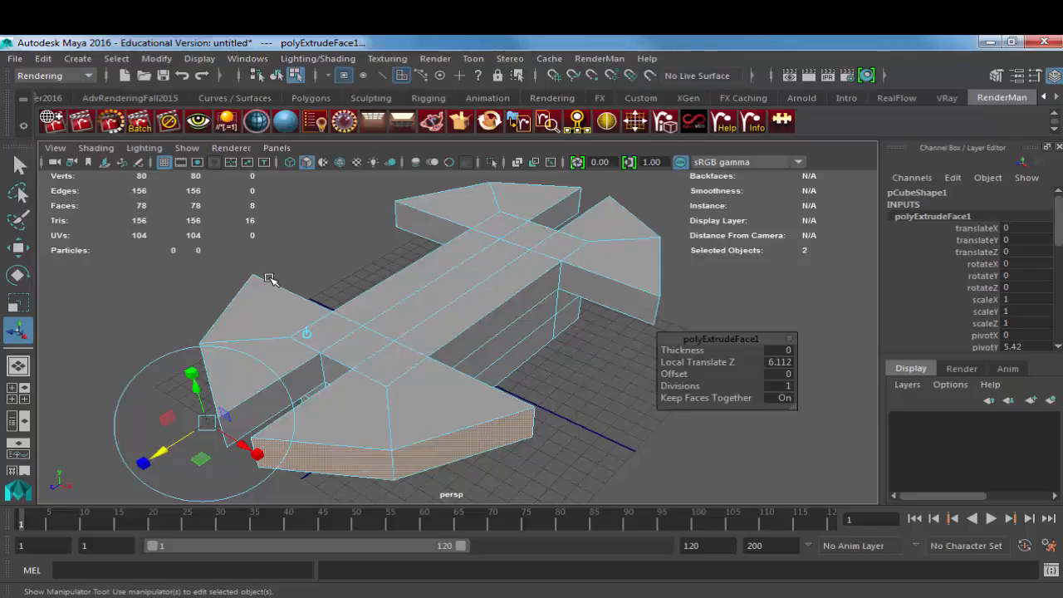
key("ctrl+z")
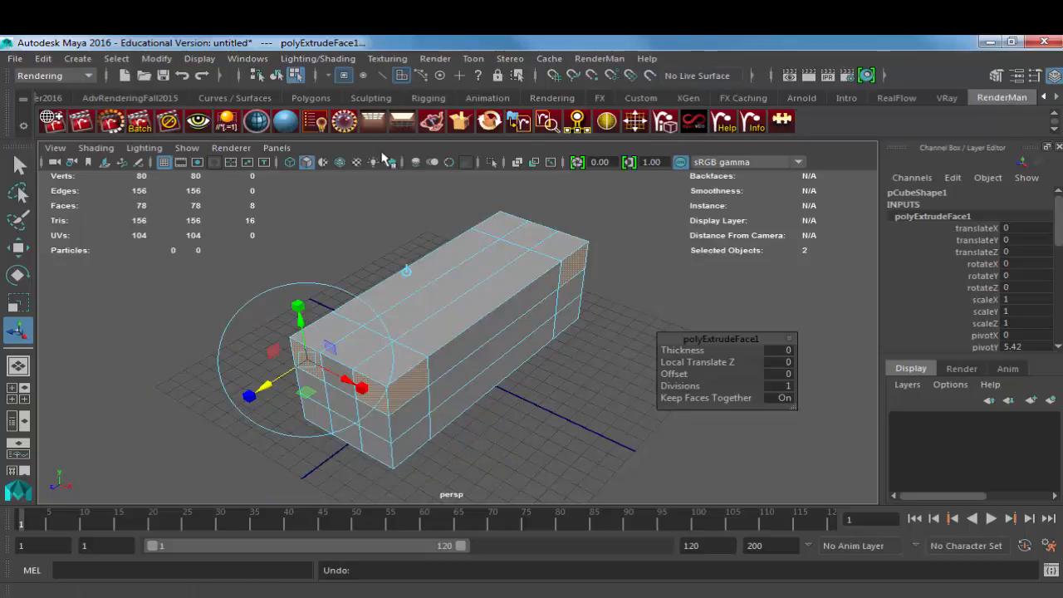
Step: Try scaling the extruded corner faces from their common center to 2.386 in X and 2.654 in Z, and undo the whole extrusion
left_click(422, 291)
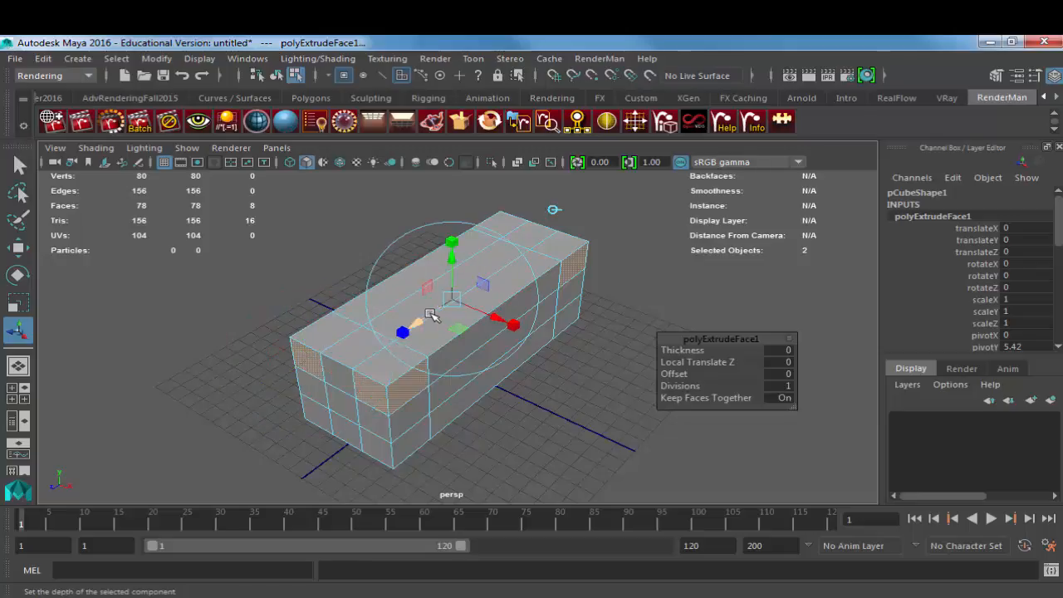
left_click_drag(419, 324, 541, 297)
key("ctrl+z")
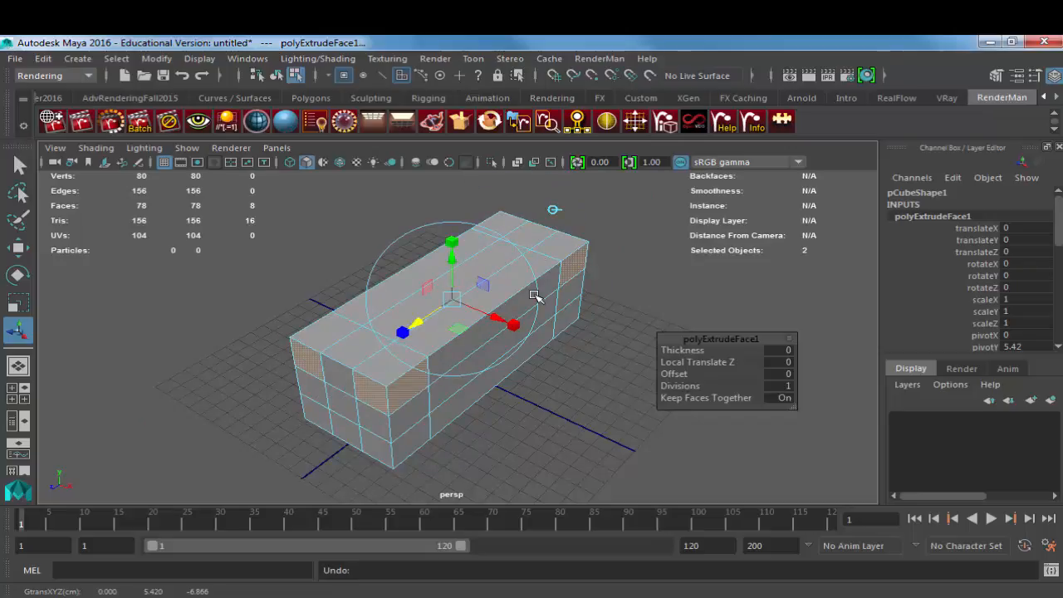
left_click_drag(512, 323, 615, 356)
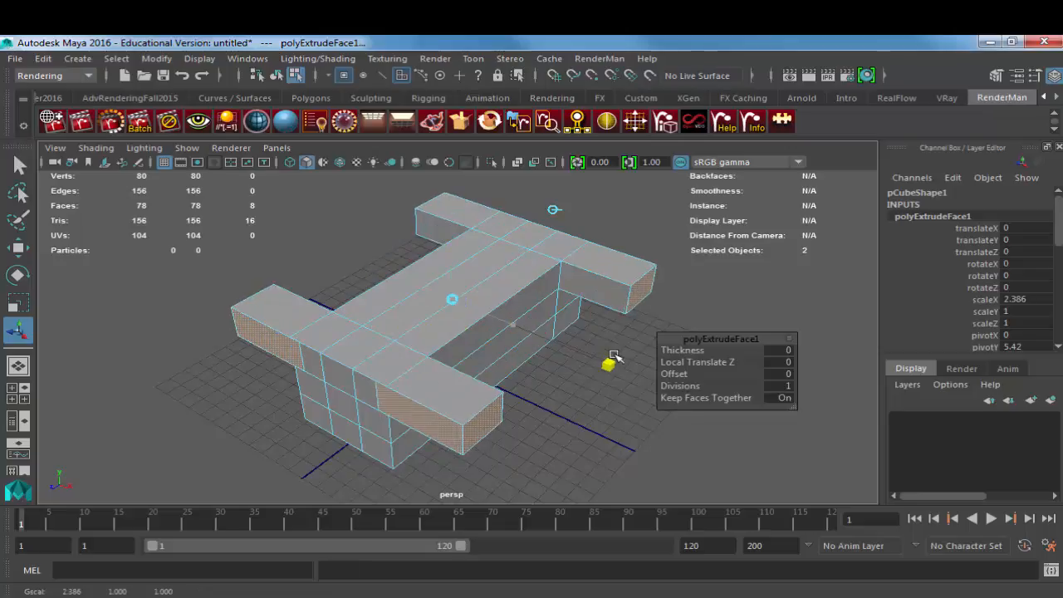
left_click_drag(406, 329, 285, 370)
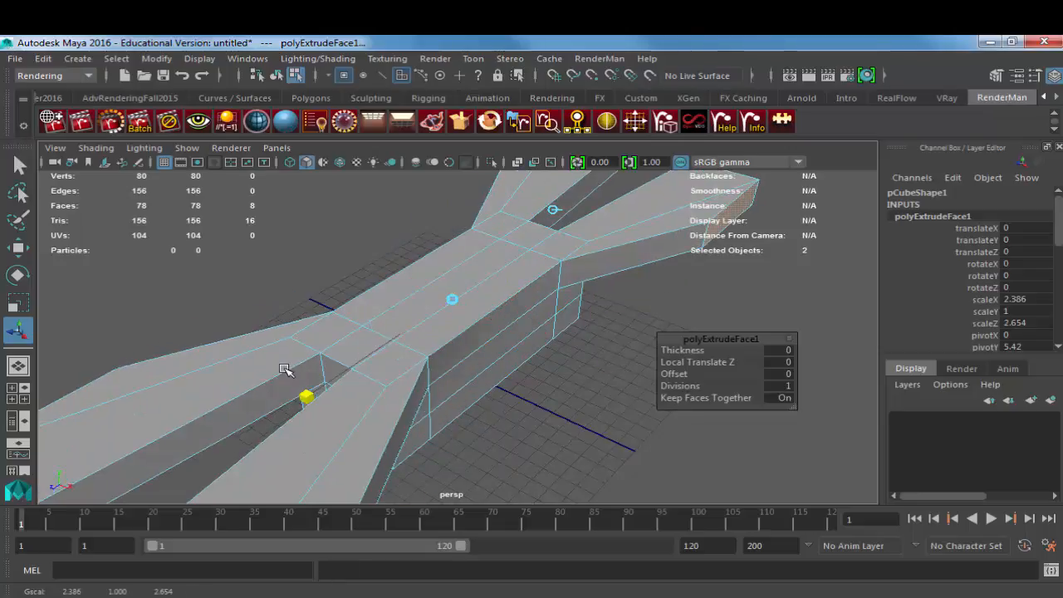
key("ctrl+z")
key("ctrl+z")
key("ctrl+z")
Step: Switch to the browser and examine the black drone with the underslung camera as a body shape reference
key("alt+Tab")
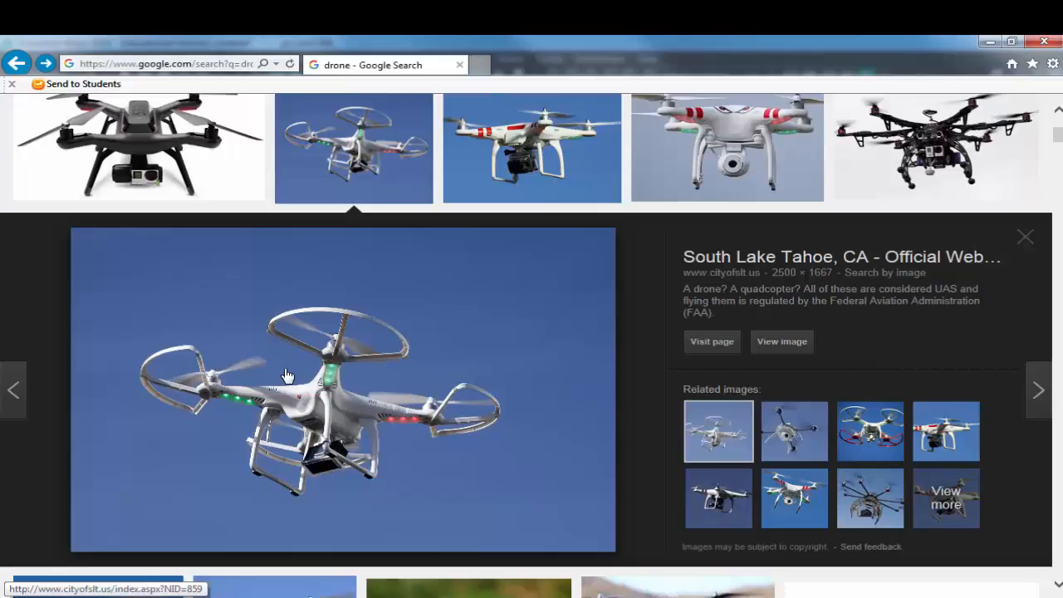
left_click(153, 179)
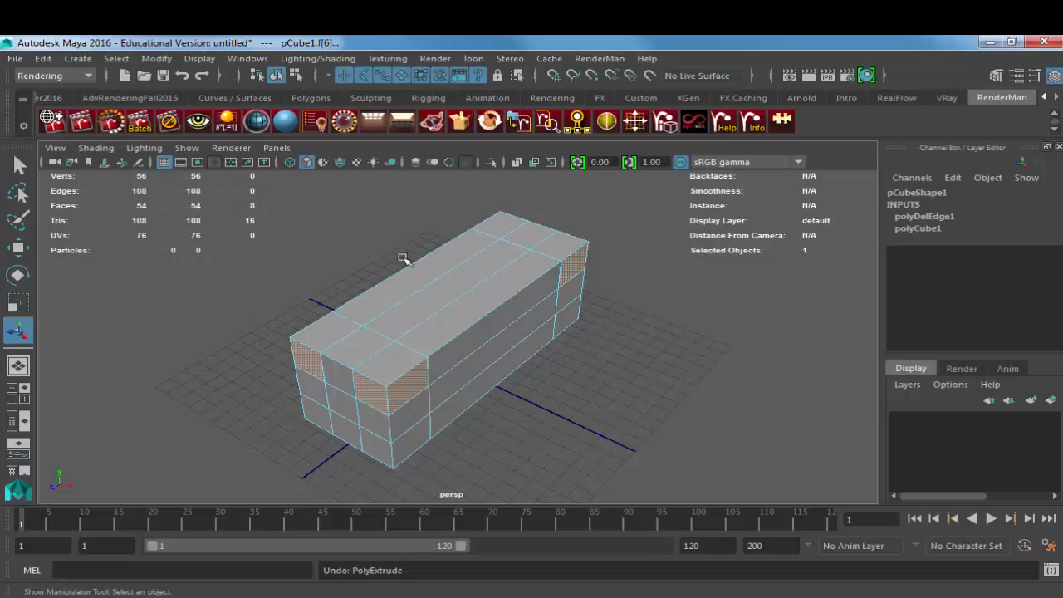
Step: Return to Maya and insert an edge loop around the middle of the box's length
key("F8")
left_click_drag(431, 335, 504, 313, "alt")
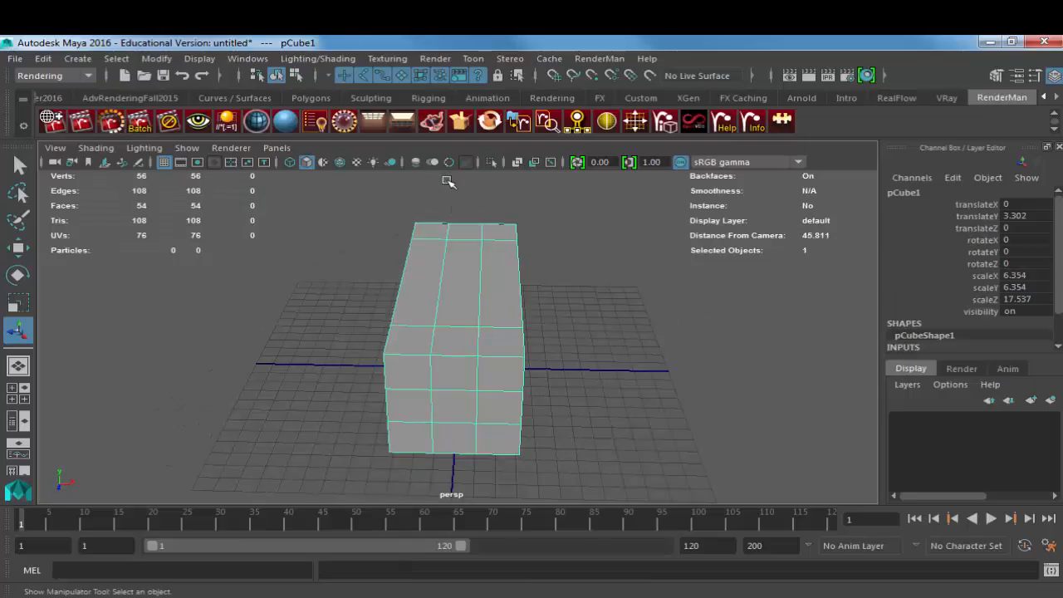
left_click_drag(449, 182, 482, 247, "alt")
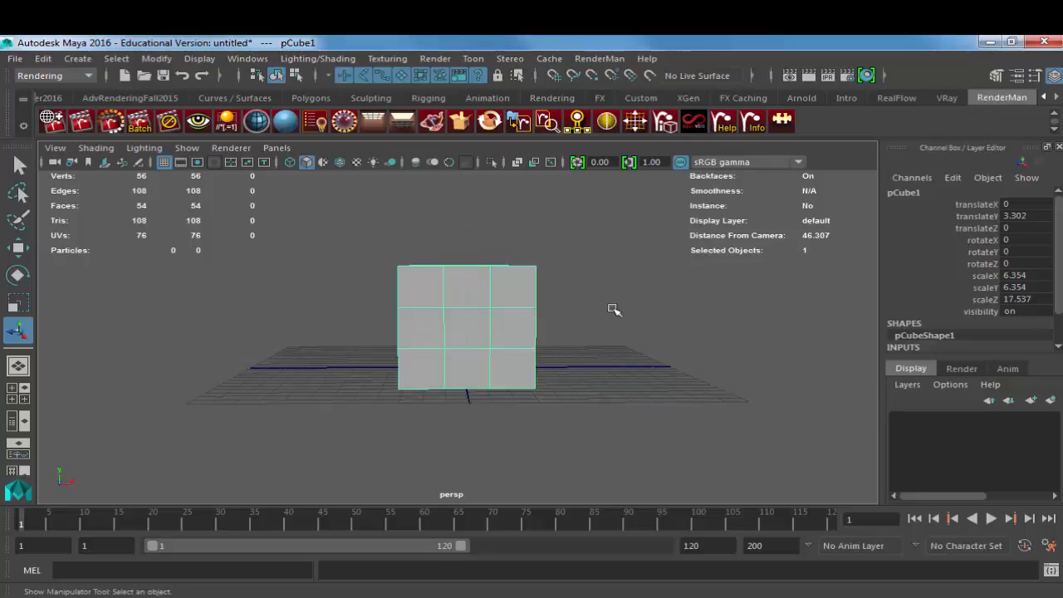
left_click_drag(614, 309, 446, 295, "alt")
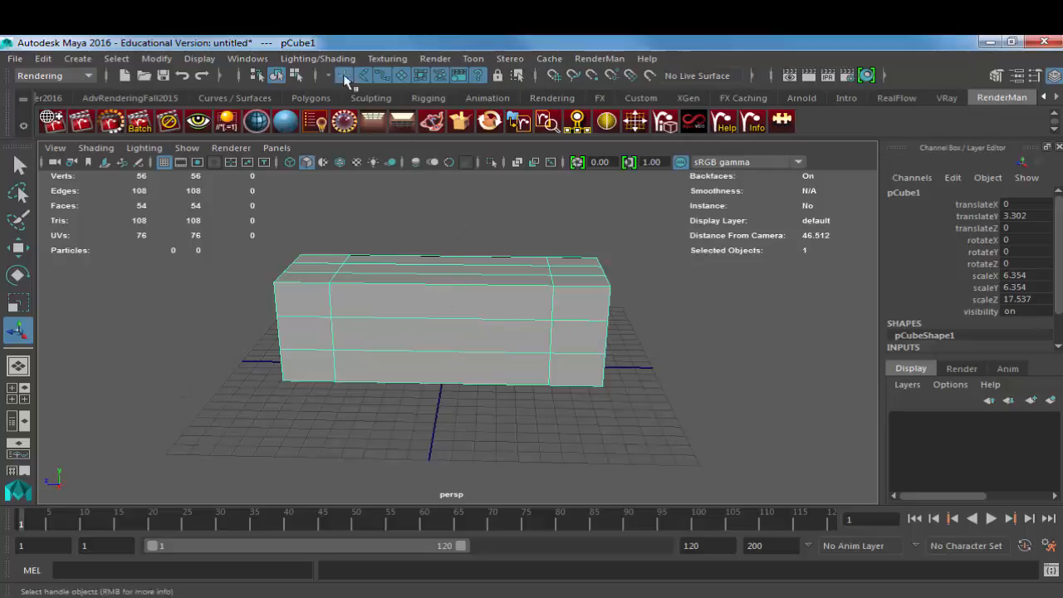
right_click_drag(400, 266, 319, 290, "shift")
left_click(454, 287)
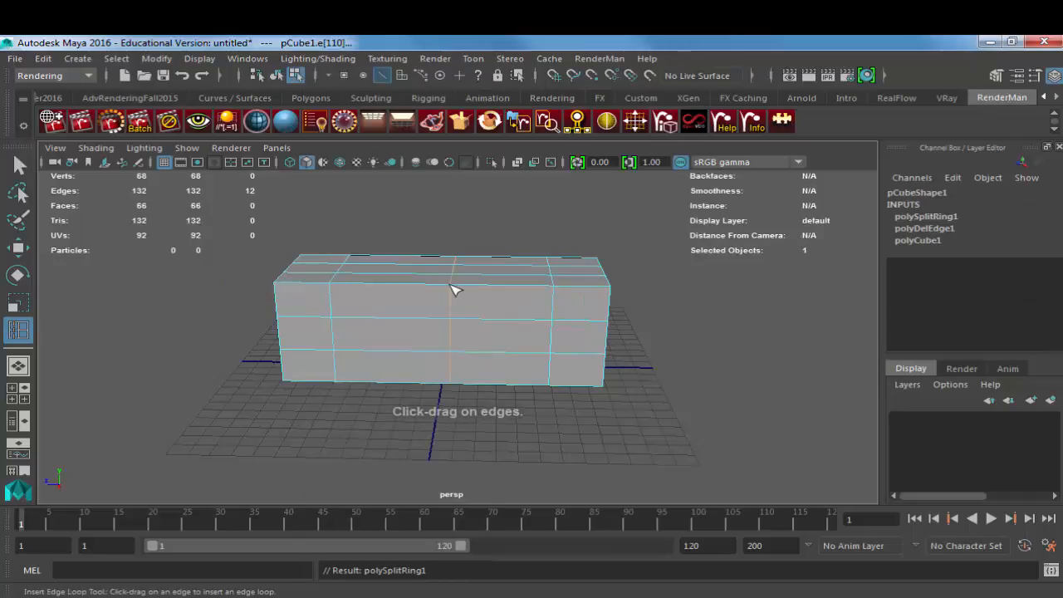
Step: Insert a second edge loop running lengthwise through the middle of the box's width
left_click_drag(424, 295, 531, 318, "alt")
left_click(490, 294)
key("w")
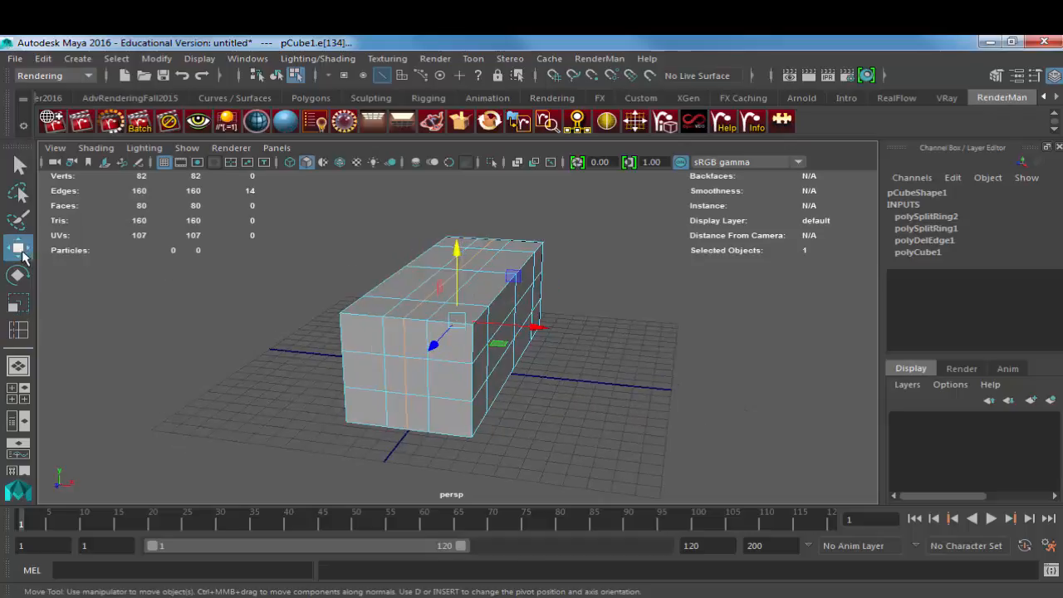
Step: Set the weight of both inserted edge loops, polySplitRing1 and polySplitRing2, to 0.5 to center them
left_click(929, 232)
left_click(1028, 241)
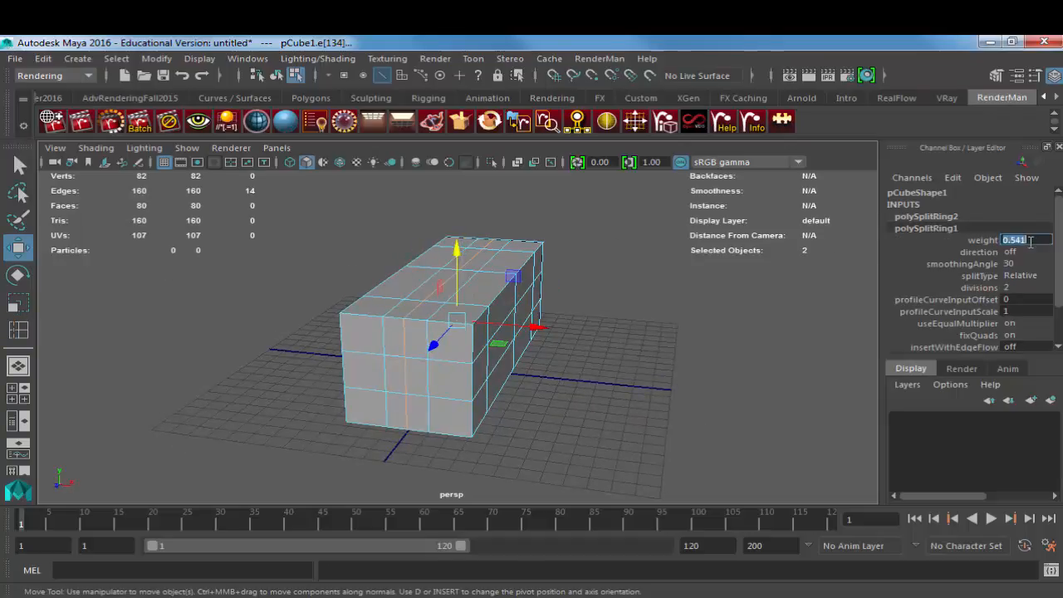
type(".5")
key("Return")
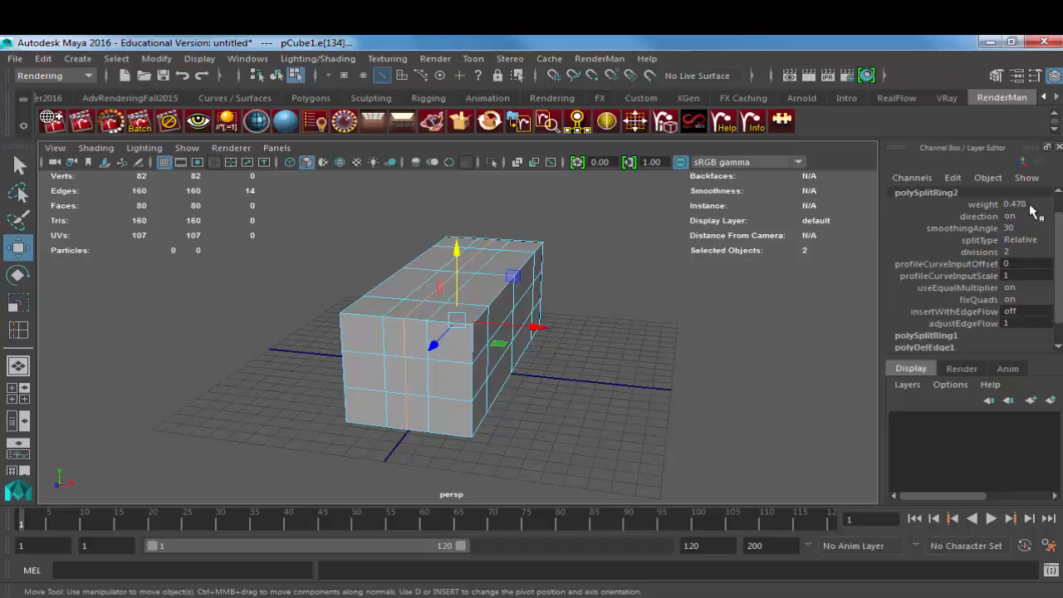
left_click(1030, 205)
type(".5")
key("Return")
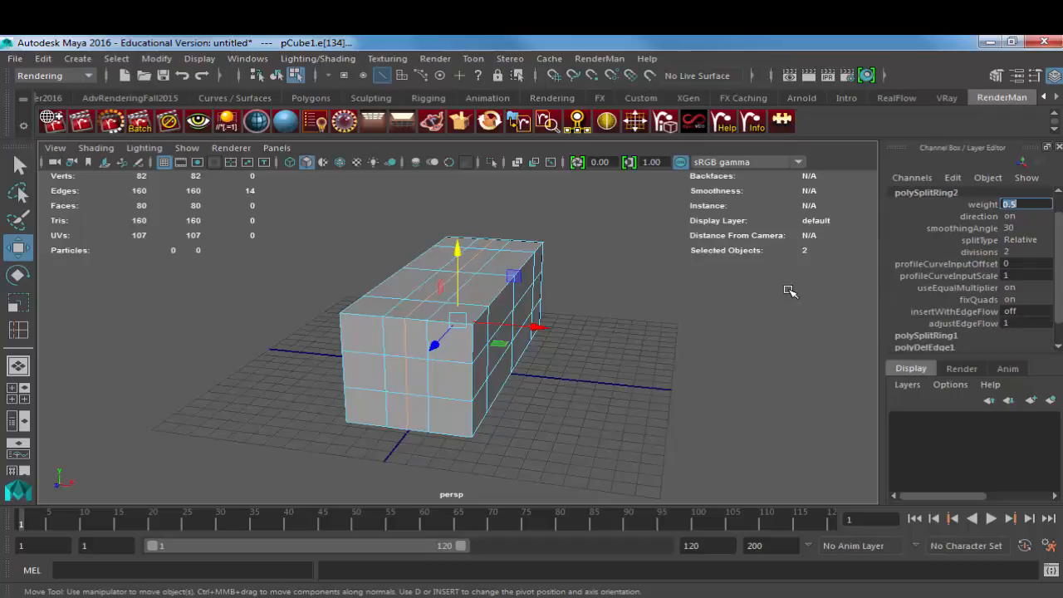
Step: Delete the faces beyond both center edge loops so only one quarter of the box is left, and return to object mode
left_click_drag(631, 292, 463, 324, "alt")
right_click_drag(506, 186, 504, 228)
left_click_drag(502, 225, 692, 445)
key("Delete")
left_click_drag(491, 344, 335, 333, "alt")
key("Delete")
left_click(399, 380)
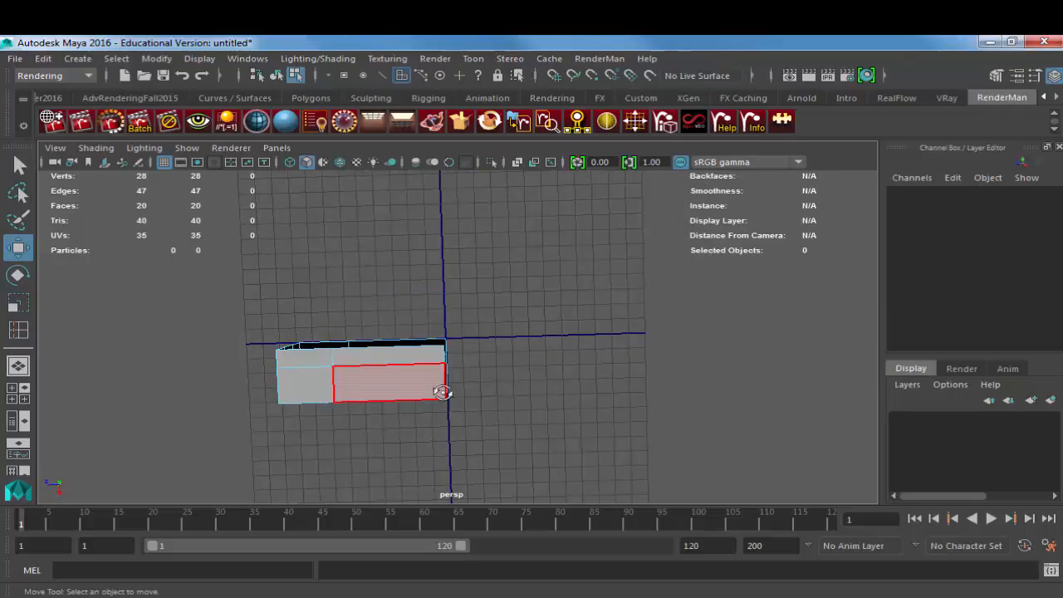
left_click_drag(444, 387, 520, 314, "alt")
key("F8")
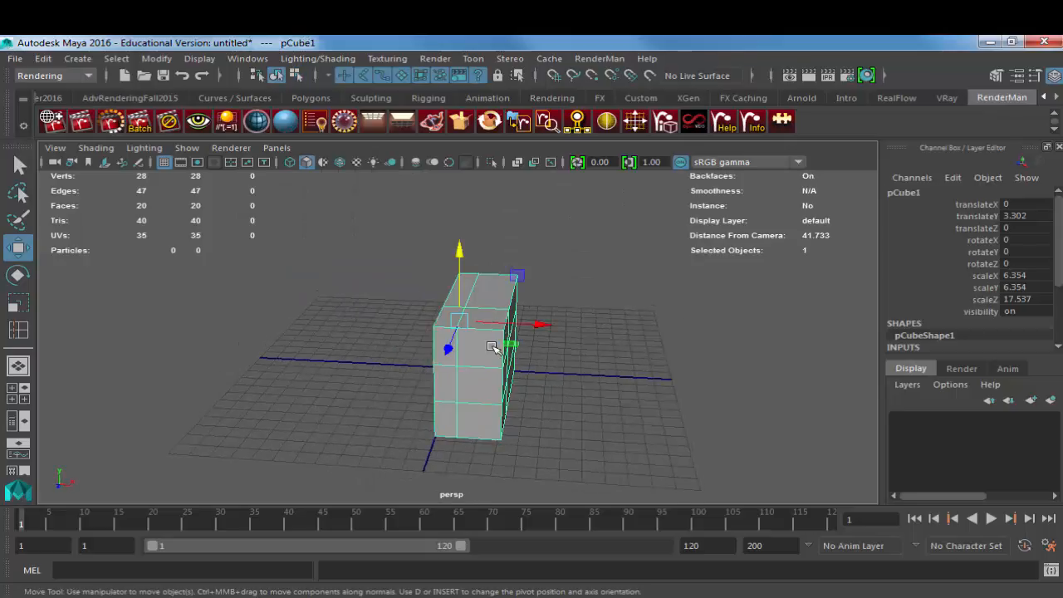
Step: Create a polygon plane, scale it uniformly to 28.712, and rotate it to -90 in Z as a mirror plane illustration
left_click_drag(498, 349, 548, 339, "alt")
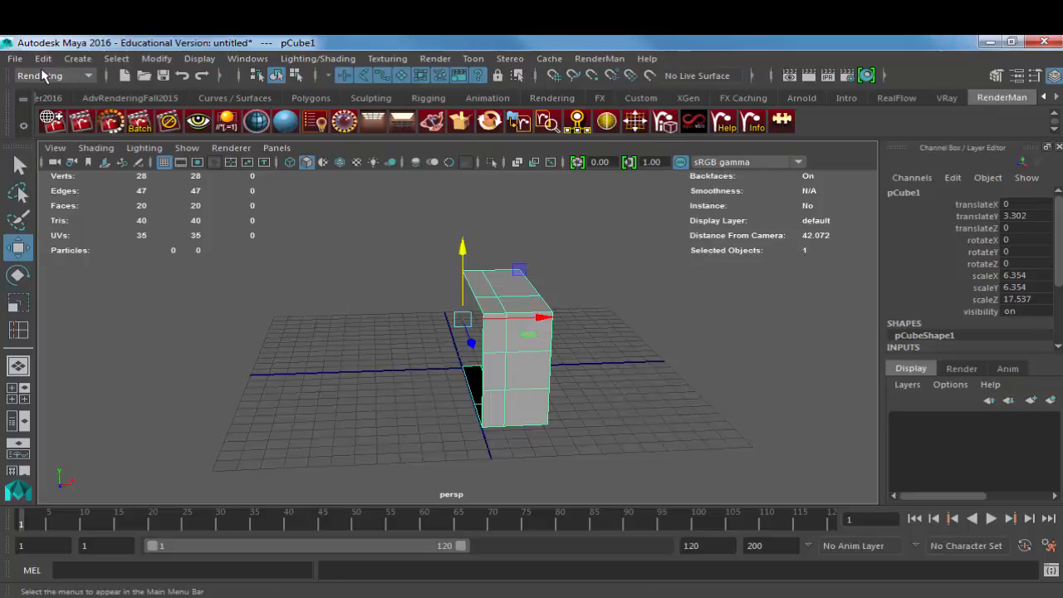
left_click(78, 58)
mouse_move(129, 116)
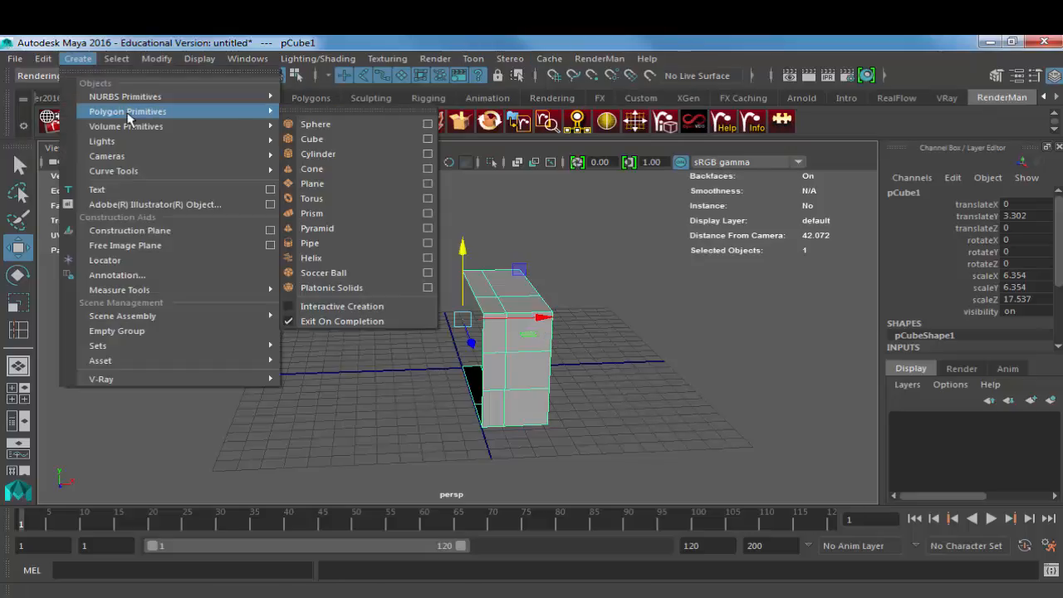
left_click(313, 184)
key("r")
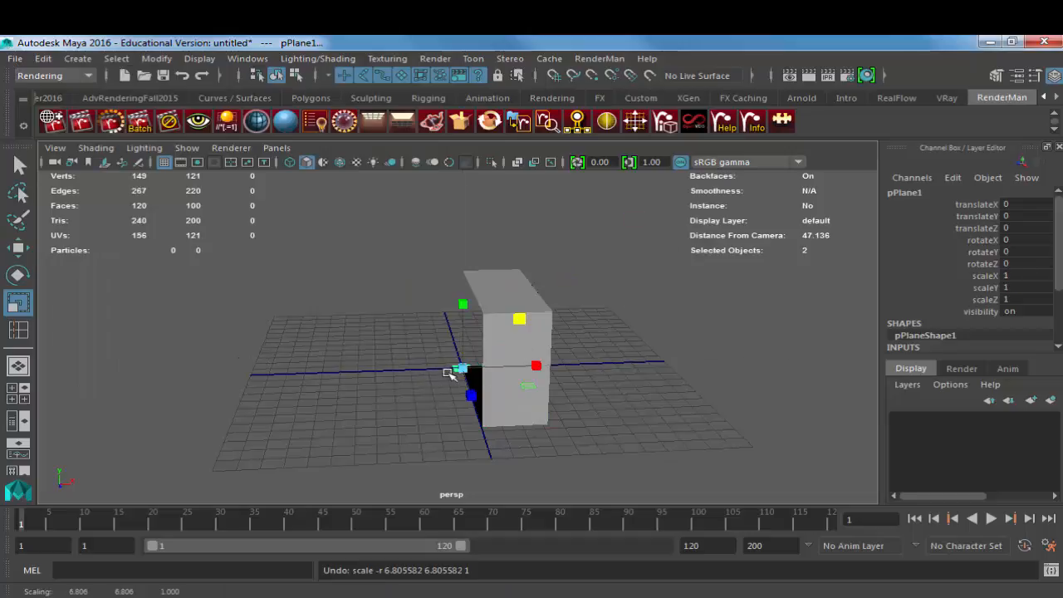
left_click_drag(459, 370, 759, 357)
key("e")
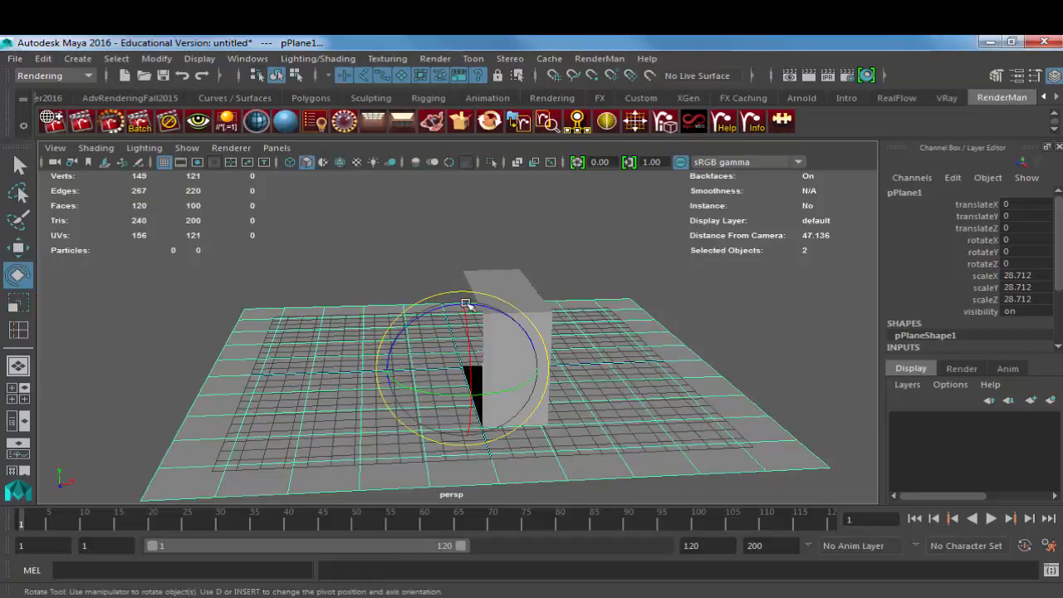
left_click_drag(470, 303, 492, 333)
Step: Duplicate the upright plane and rotate the copy to 90 in X, perpendicular to the first one
key("ctrl+d")
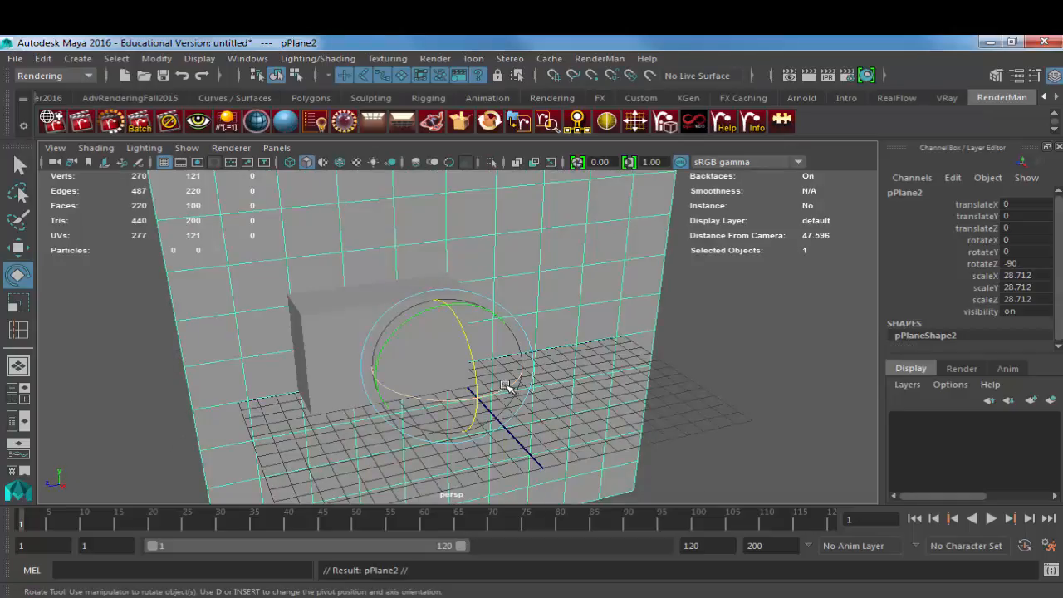
left_click_drag(506, 387, 387, 391)
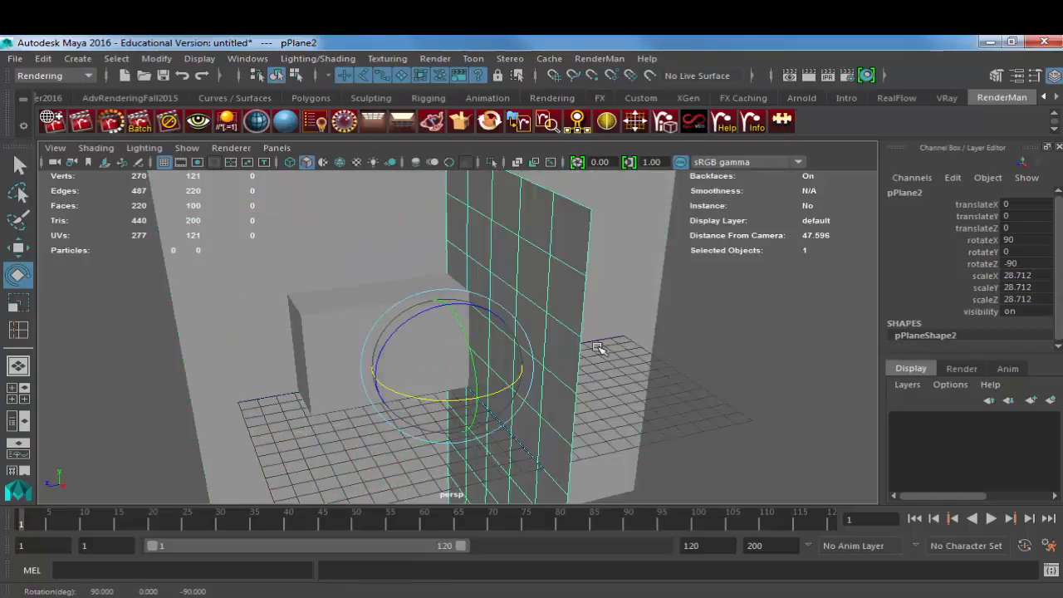
left_click_drag(598, 348, 677, 357, "alt")
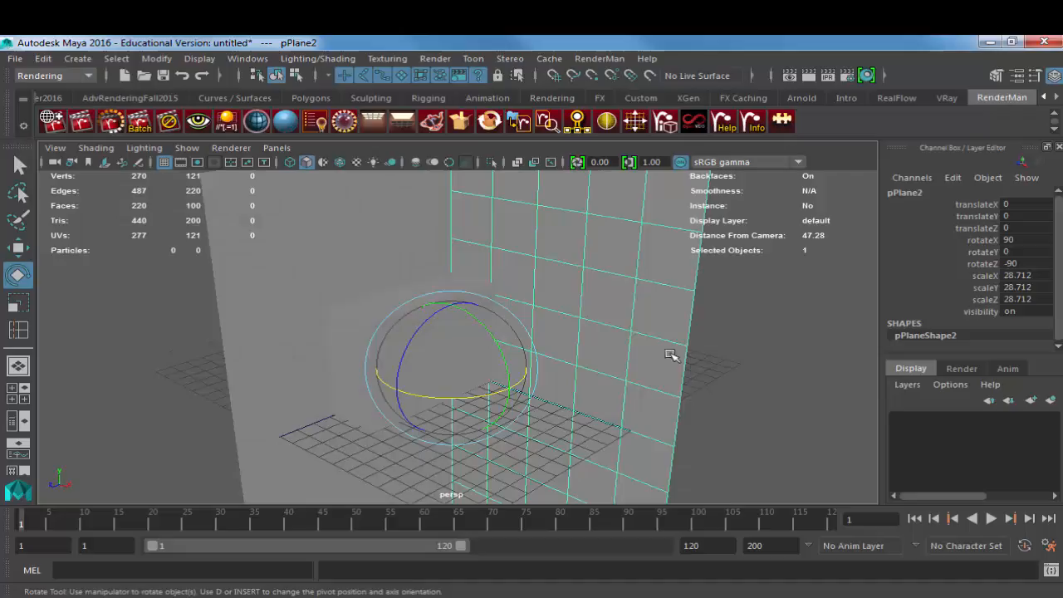
Step: Try moving the two top vertices of the quarter box nearest the center, and undo the moves
left_click(442, 275)
left_click(455, 281)
left_click_drag(456, 281, 368, 328, "alt")
key("w")
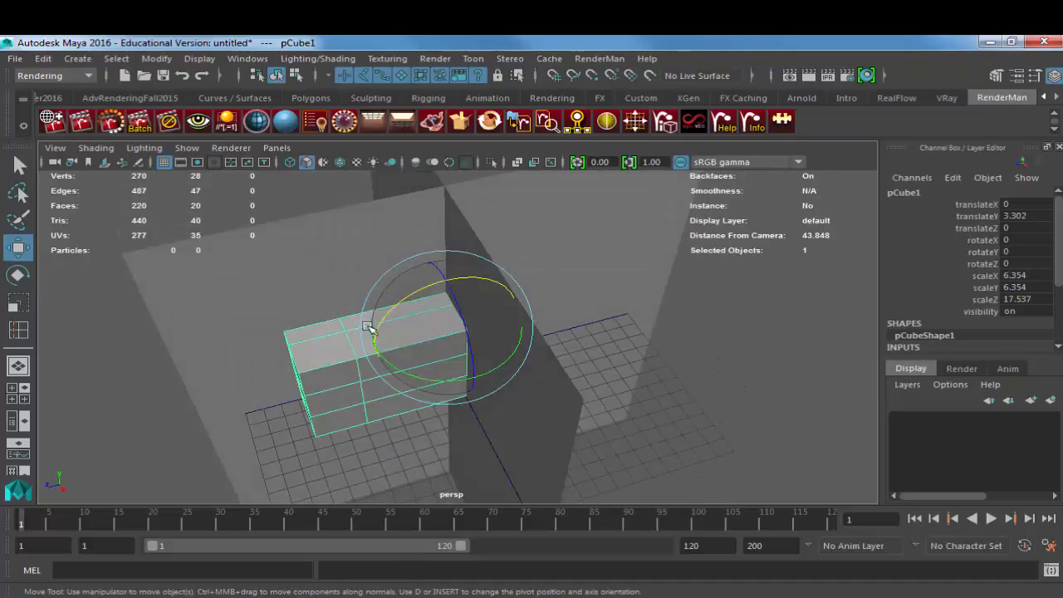
right_click_drag(368, 328, 289, 330)
left_click_drag(425, 278, 472, 318)
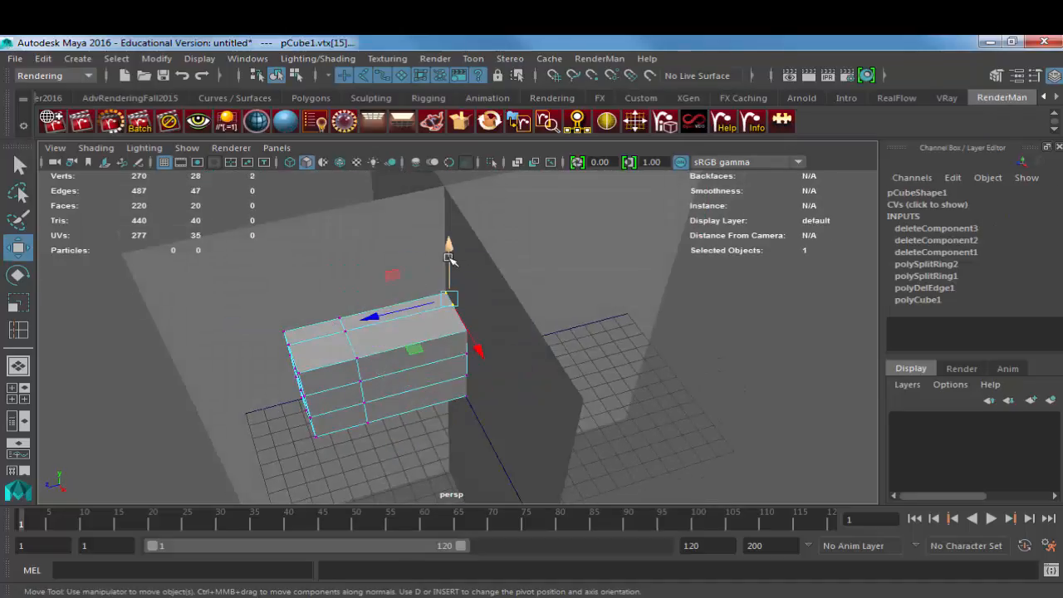
left_click_drag(448, 258, 517, 326)
key("ctrl+z")
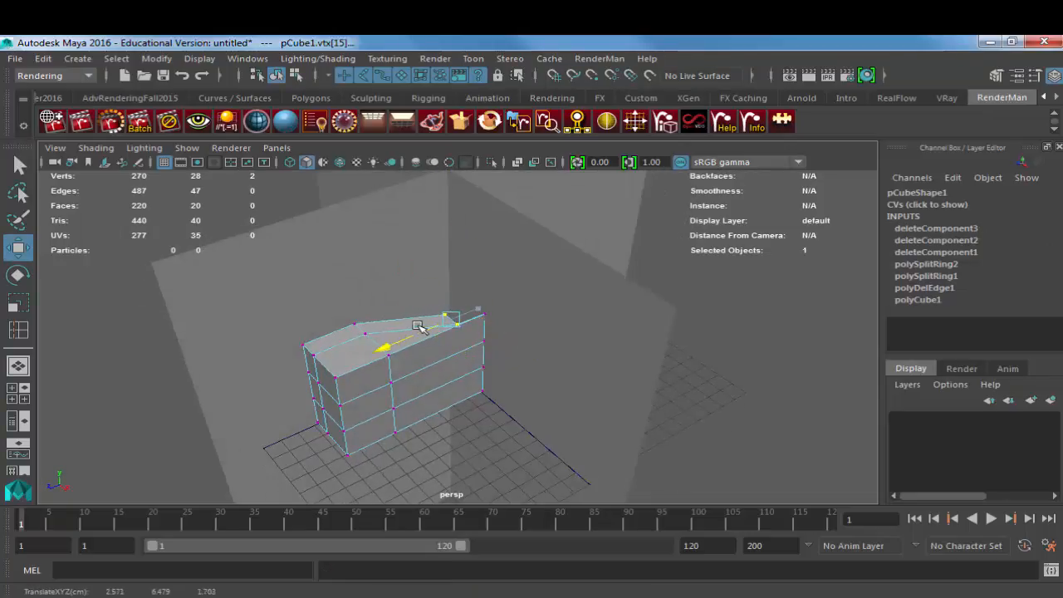
left_click_drag(407, 304, 411, 354, "alt")
key("ctrl+z")
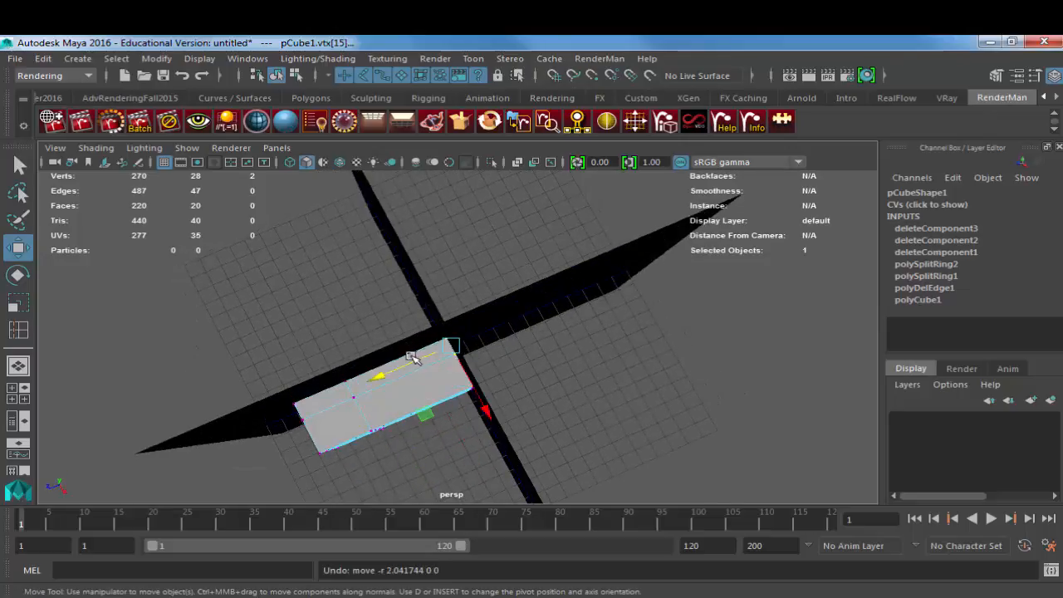
Step: Return to object mode and remove the two upright planes from the scene
left_click_drag(433, 379, 440, 273, "alt")
key("F8")
left_click(482, 187)
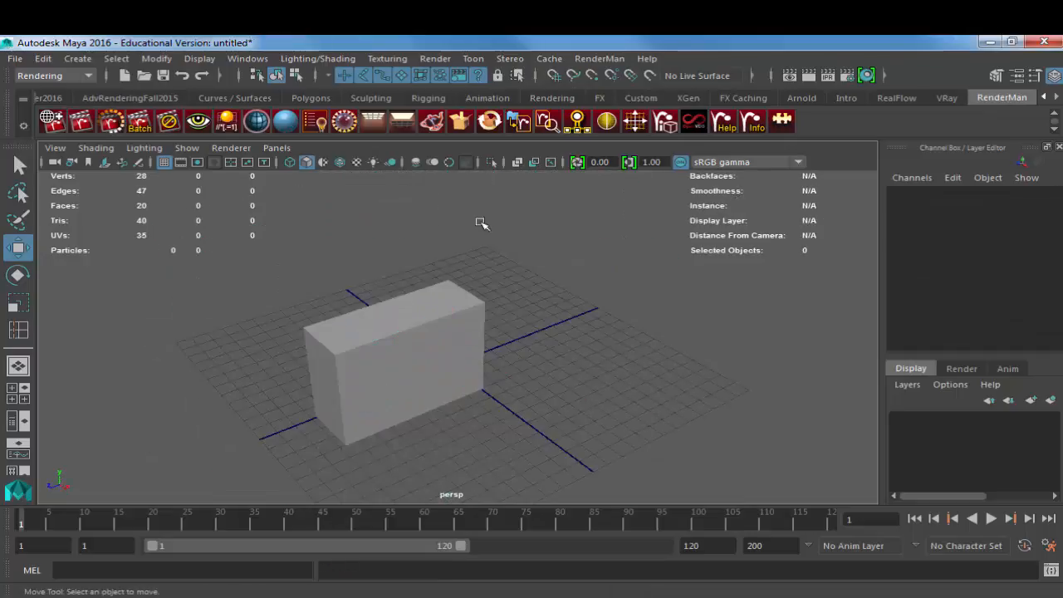
Step: Select the quarter box and switch to the Modeling menu set
left_click(458, 308)
left_click_drag(458, 308, 483, 320, "alt")
left_click(65, 75)
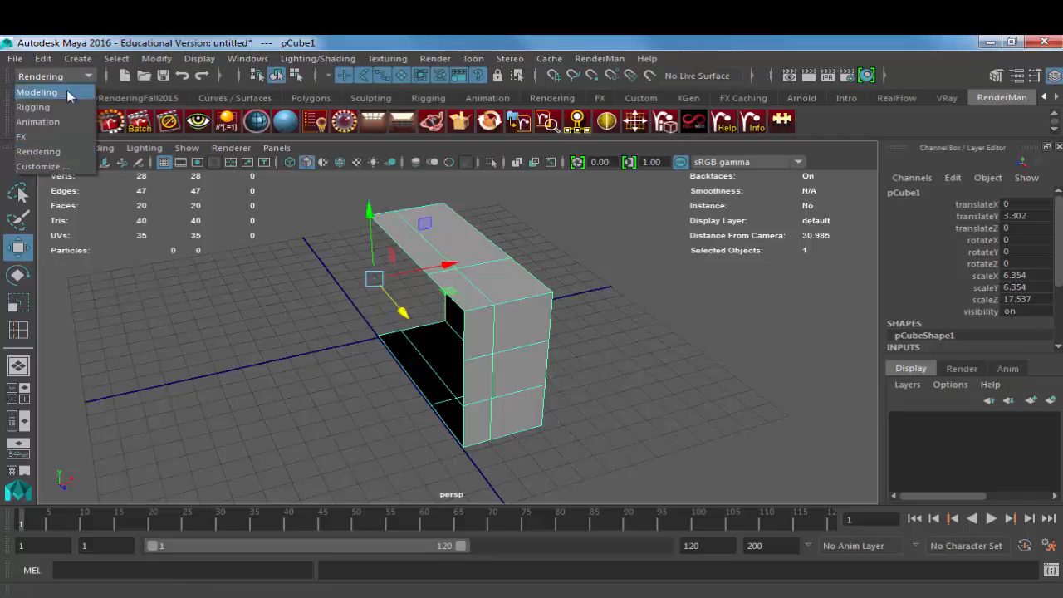
left_click(37, 93)
Step: Try mirroring the quarter box in the -X direction with Mirror Geometry, merging with the original and merging vertices
left_click(292, 58)
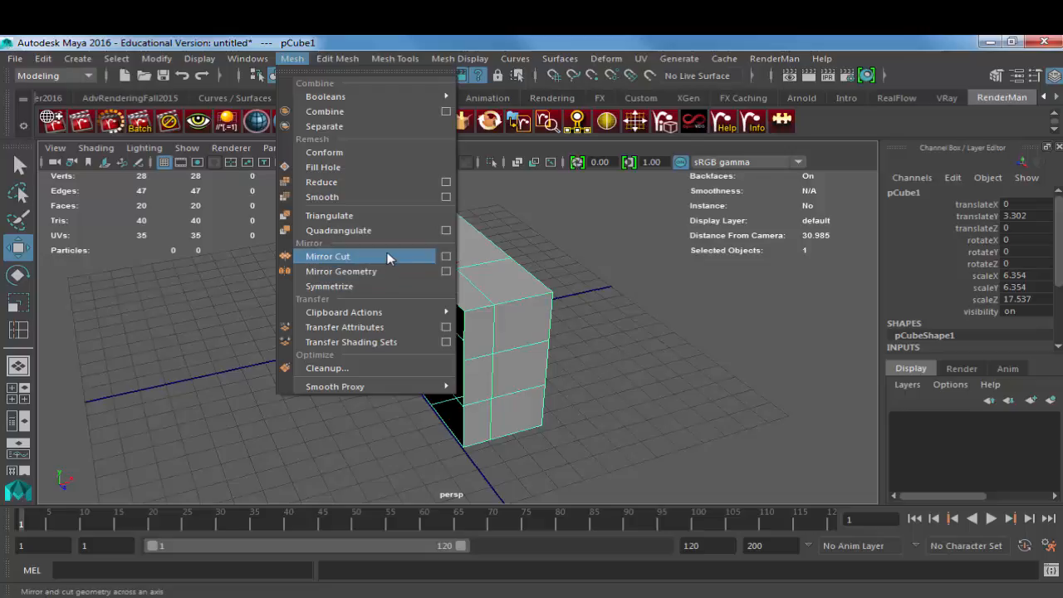
left_click(447, 274)
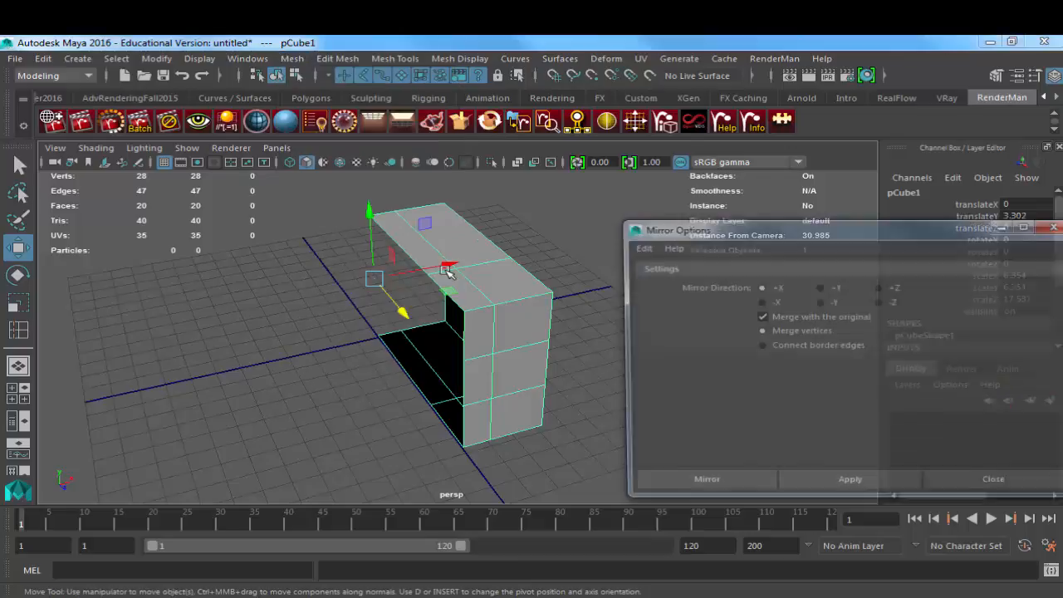
left_click_drag(774, 233, 715, 173)
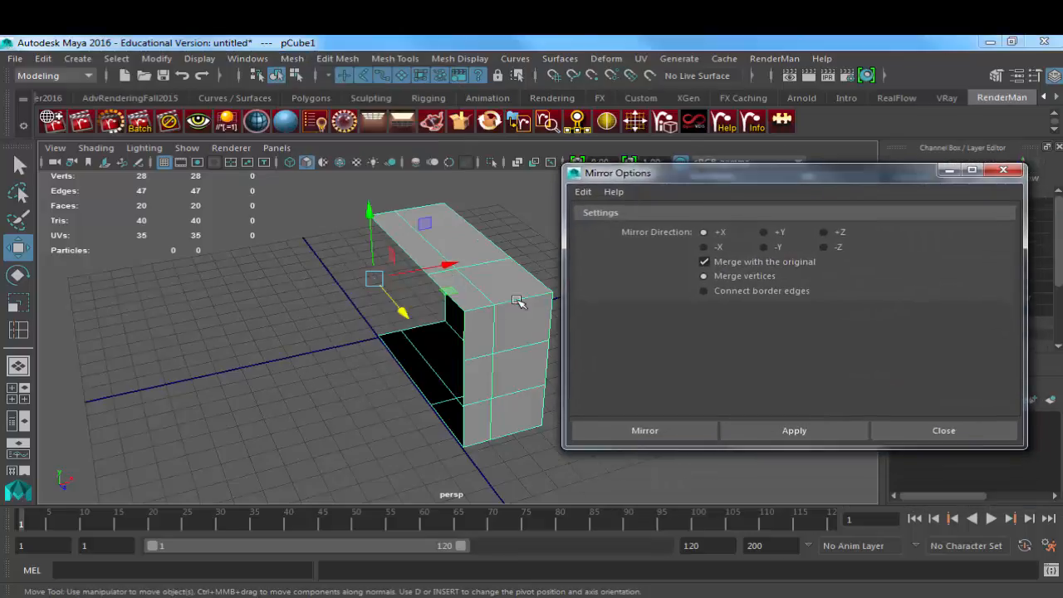
left_click_drag(518, 301, 446, 307, "alt")
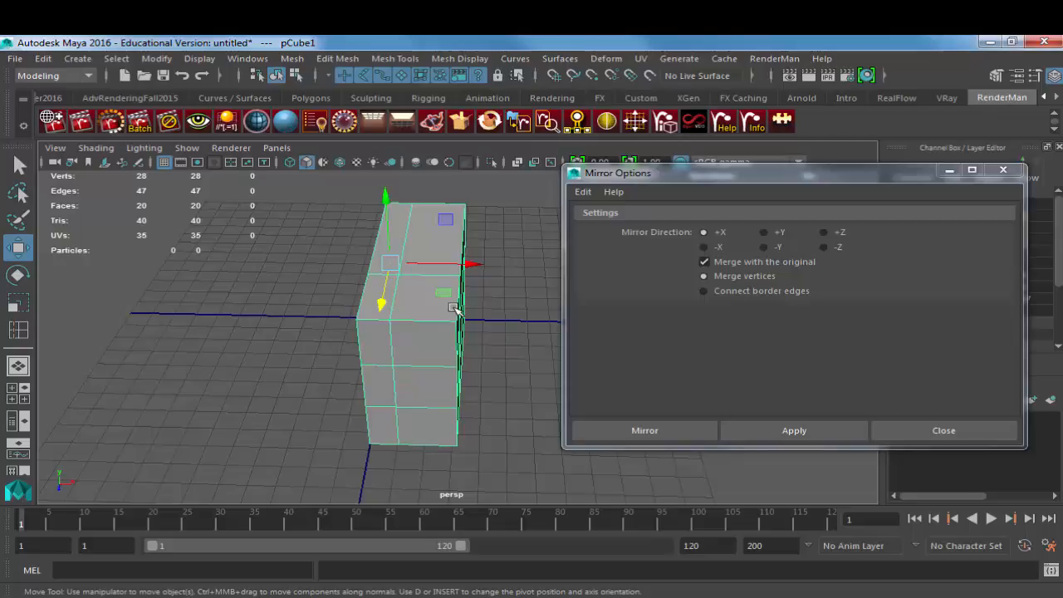
left_click(719, 247)
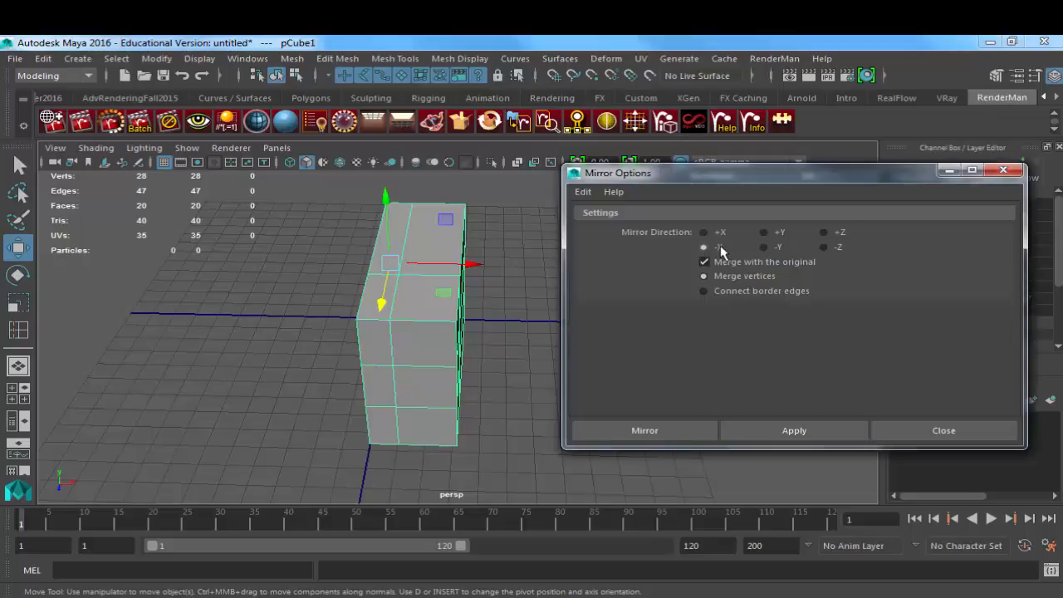
left_click(768, 432)
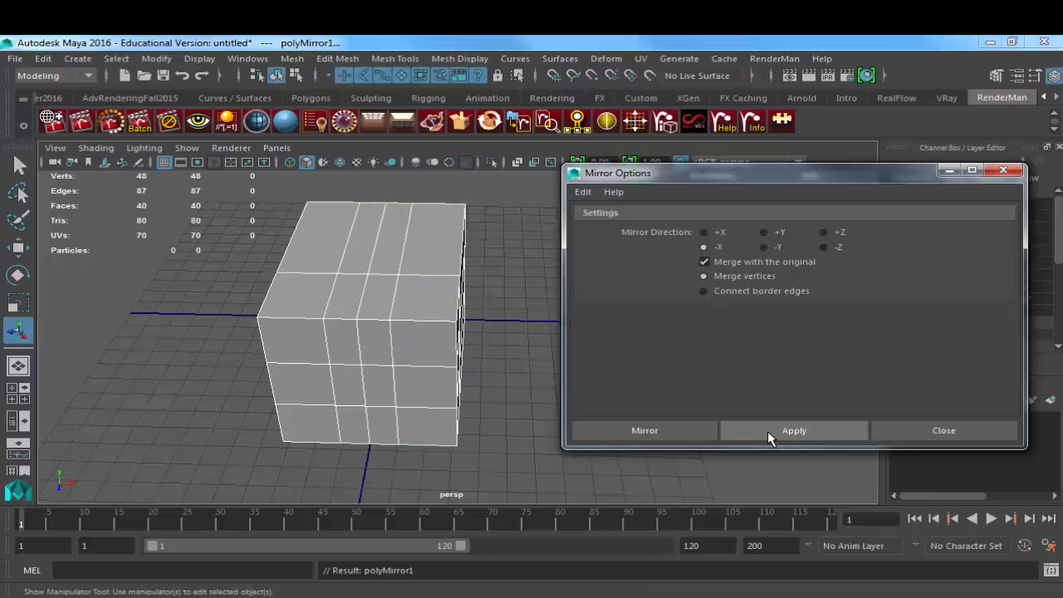
Step: Try mirroring the half box in the -Z direction, merged with the original, to complete the full box
left_click(435, 299)
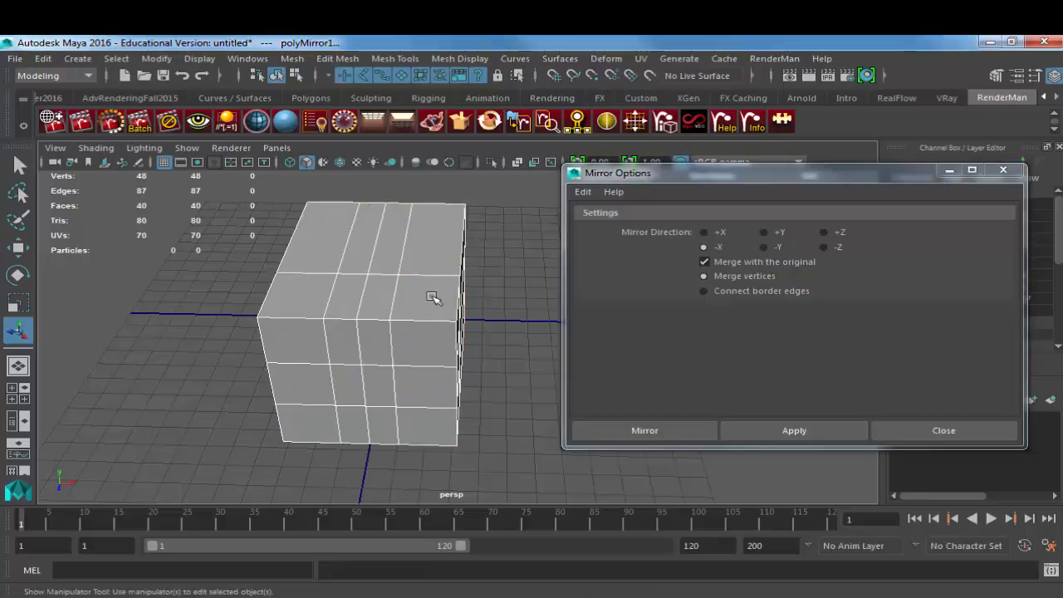
left_click_drag(487, 301, 392, 289, "alt")
middle_click_drag(392, 290, 402, 300, "alt")
left_click_drag(402, 299, 282, 374, "alt")
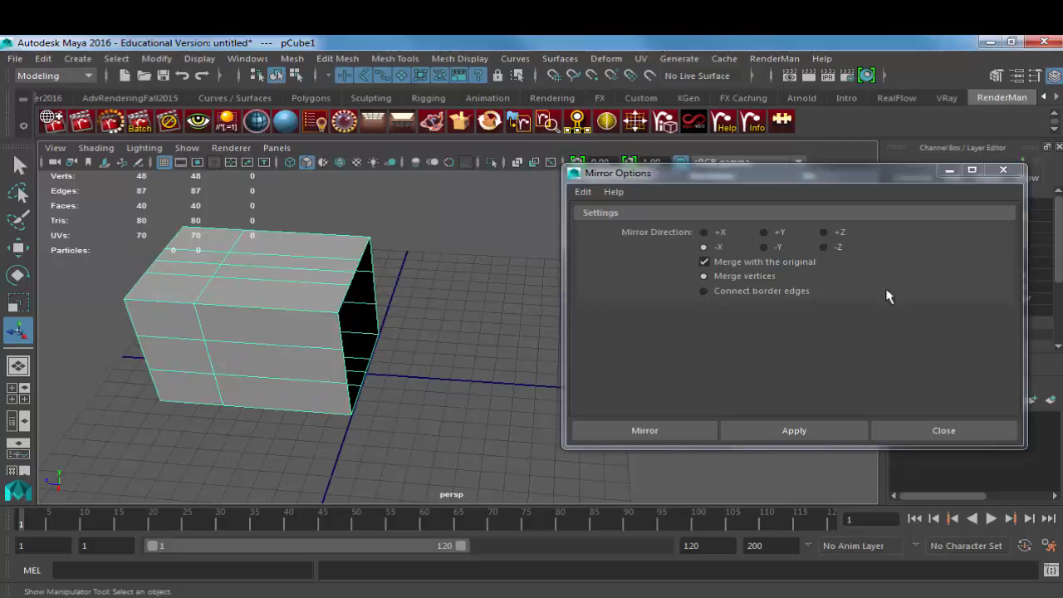
left_click(823, 246)
left_click(793, 428)
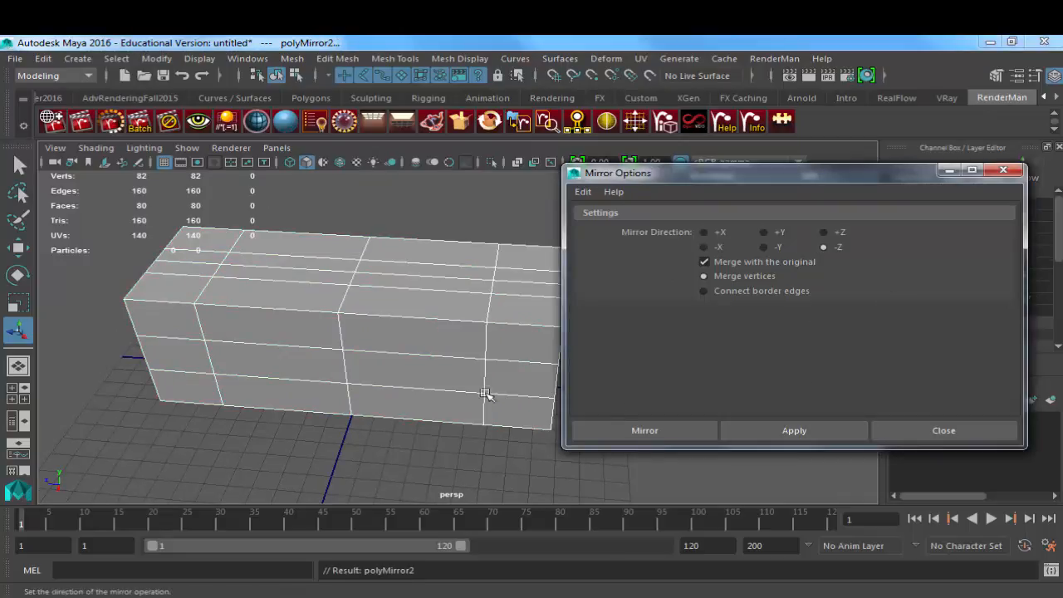
Step: Undo both mirror operations to restore the quarter box, and close the mirror options
left_click_drag(375, 364, 446, 358, "alt")
left_click(448, 325)
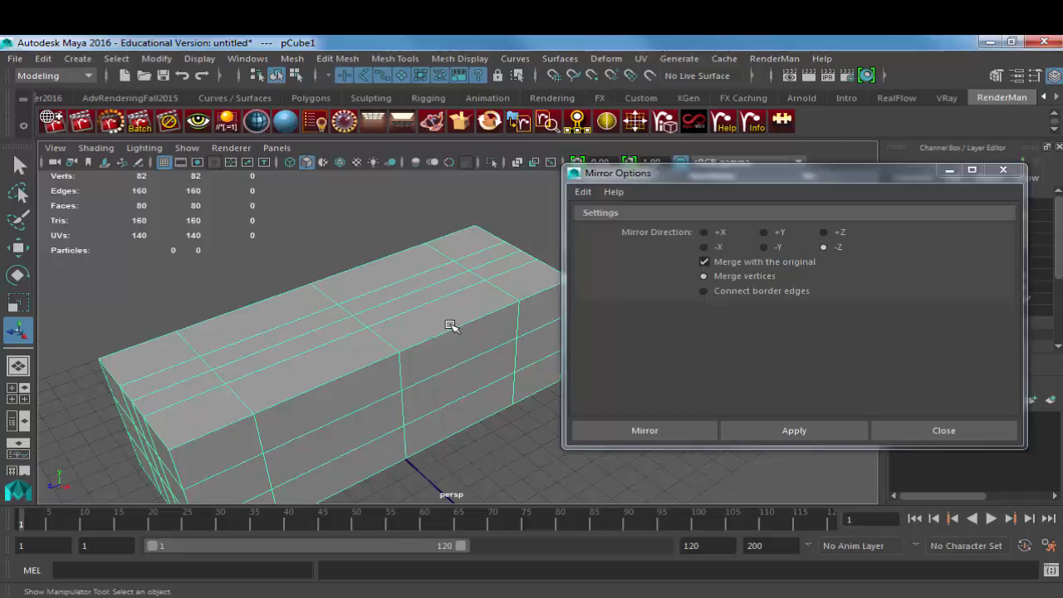
key("ctrl+z")
key("ctrl+z")
key("ctrl+z")
key("ctrl+z")
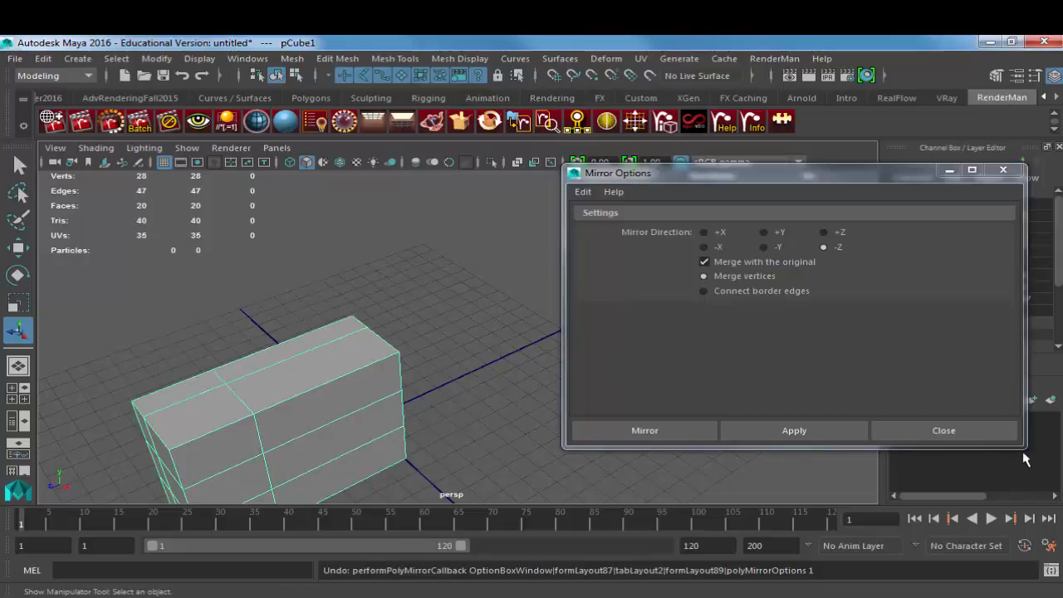
left_click(944, 430)
Step: Move the vertical edge at the quarter box's upper outer corner diagonally inward toward the body
left_click_drag(831, 387, 540, 298, "alt")
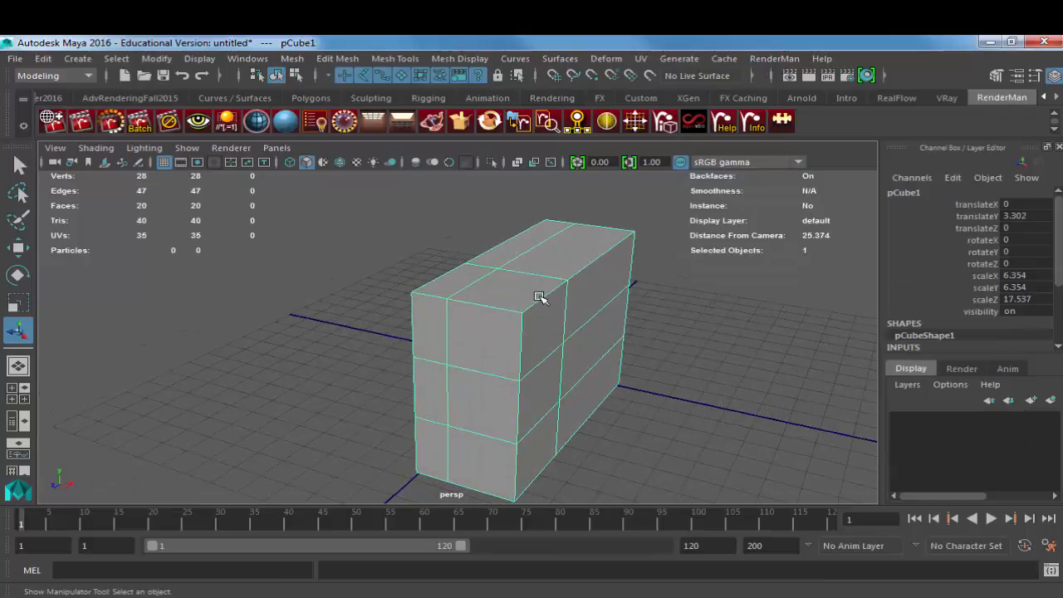
key("F11")
left_click(510, 327)
left_click(544, 341, "shift")
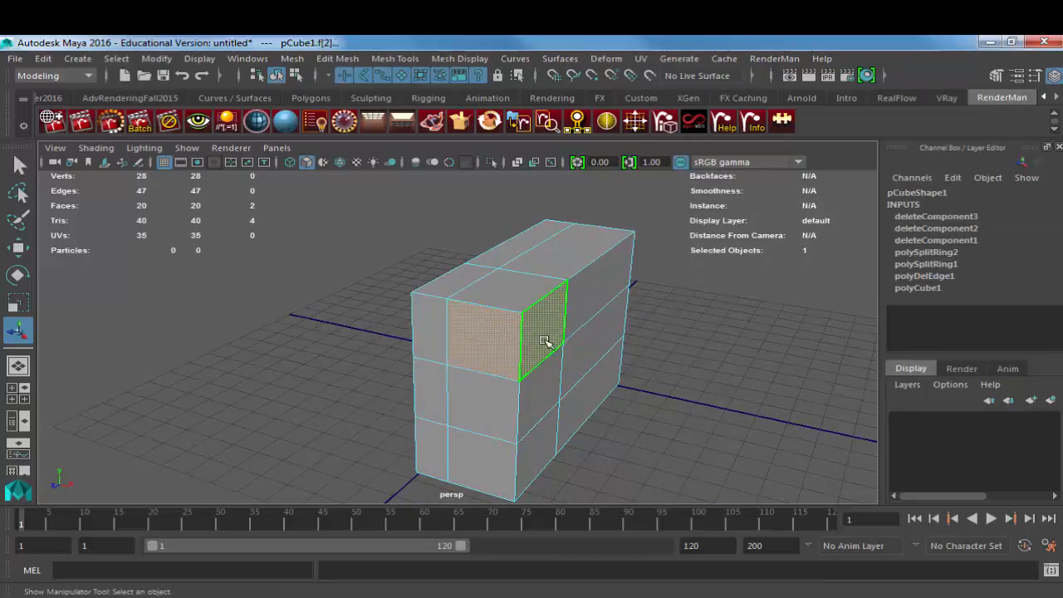
key("w")
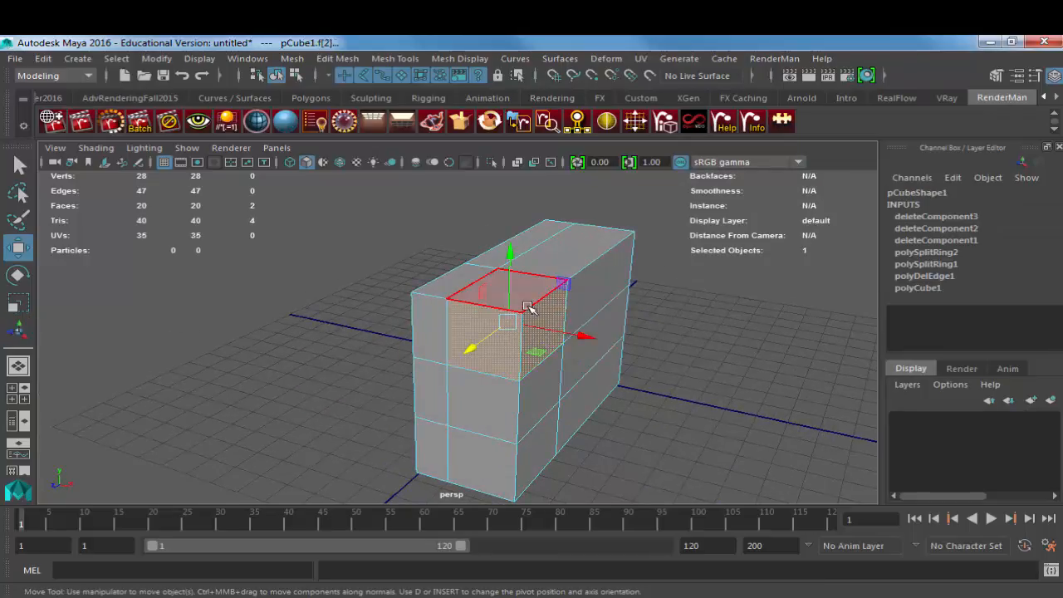
key("F10")
left_click(524, 332)
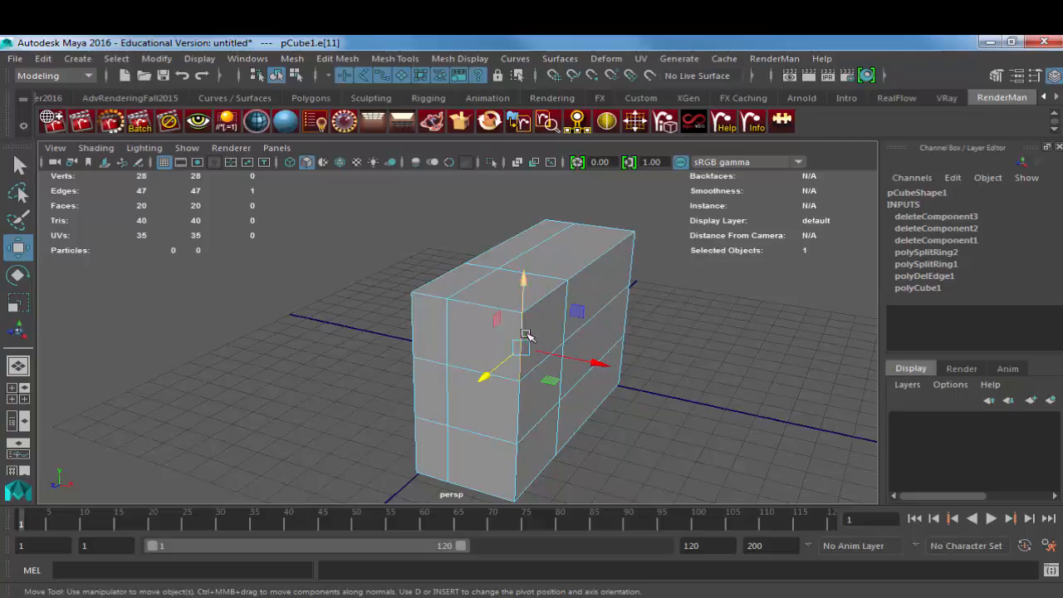
left_click_drag(547, 336, 485, 337, "alt")
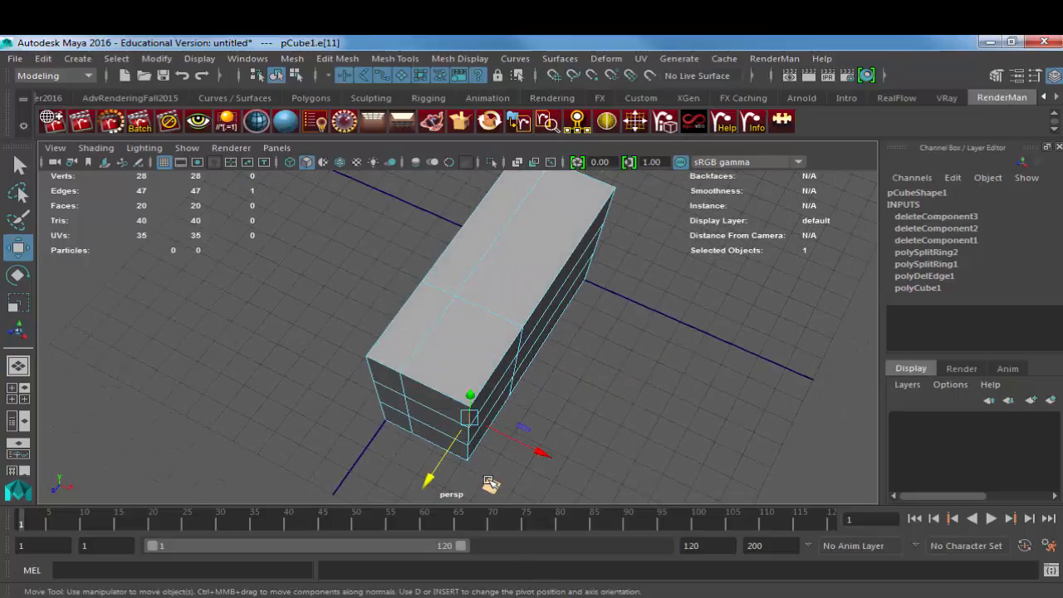
middle_click_drag(490, 485, 482, 461)
left_click_drag(482, 462, 468, 336, "alt")
Step: Extrude the two upper corner faces together and move them diagonally outward to form a drone arm
key("F11")
left_click(479, 339)
left_click(449, 346, "shift")
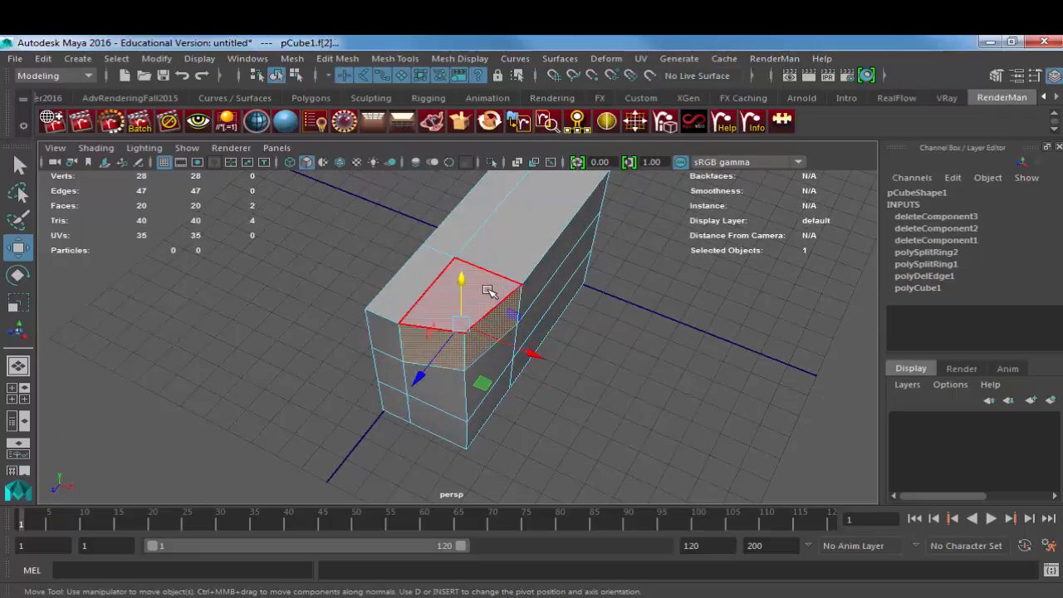
key("ctrl+e")
key("w")
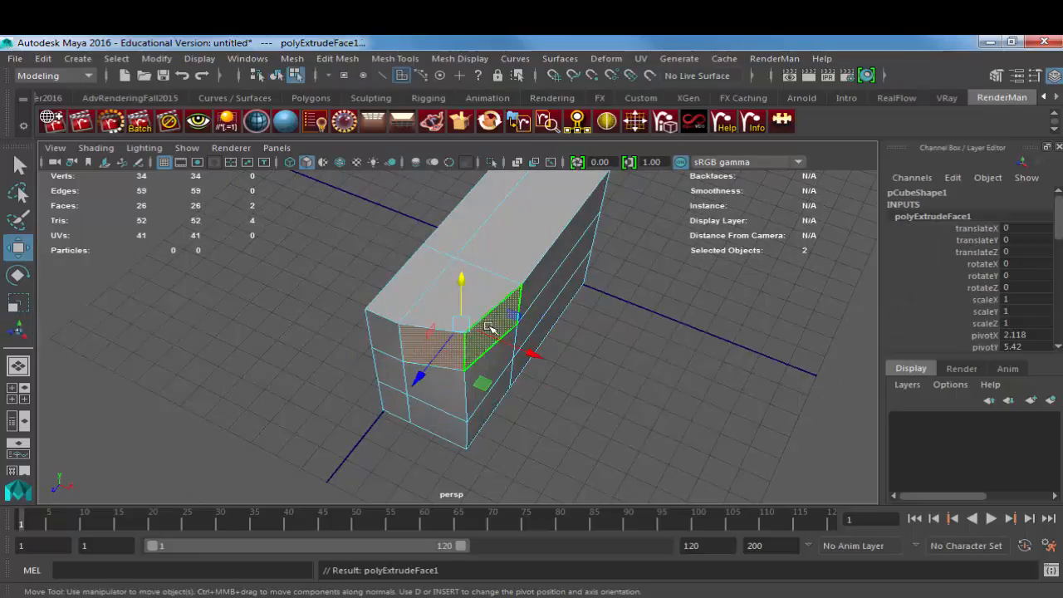
left_click_drag(490, 327, 637, 399, "alt")
middle_click_drag(569, 299, 541, 357, "alt")
left_click_drag(541, 357, 467, 316, "alt")
Step: Check the drone reference photo in the browser and lengthen the arm by moving its end faces farther outward
key("r")
middle_click_drag(452, 418, 460, 379, "alt")
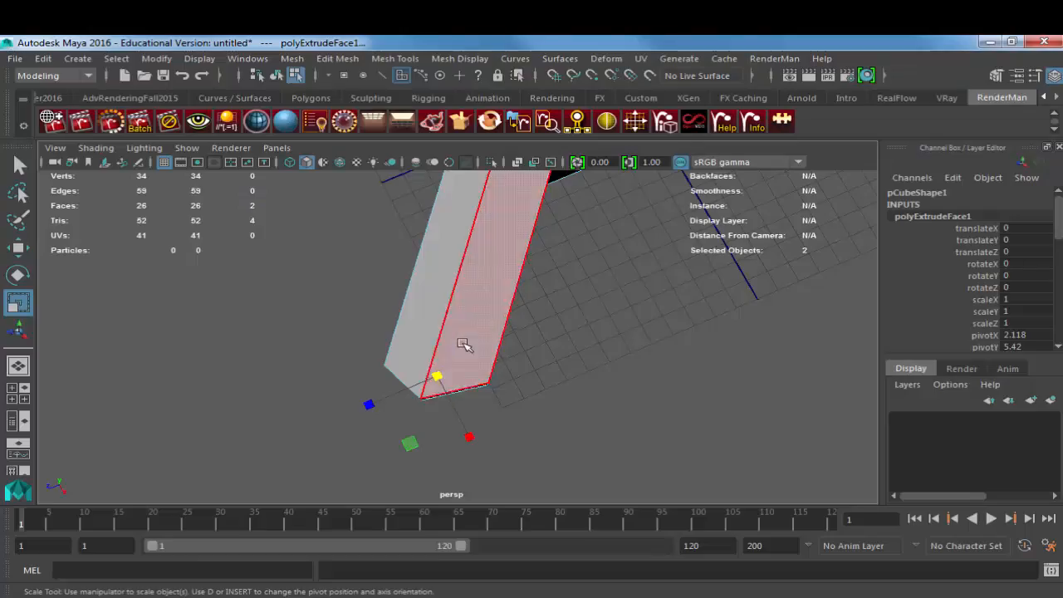
left_click_drag(458, 349, 589, 387, "alt")
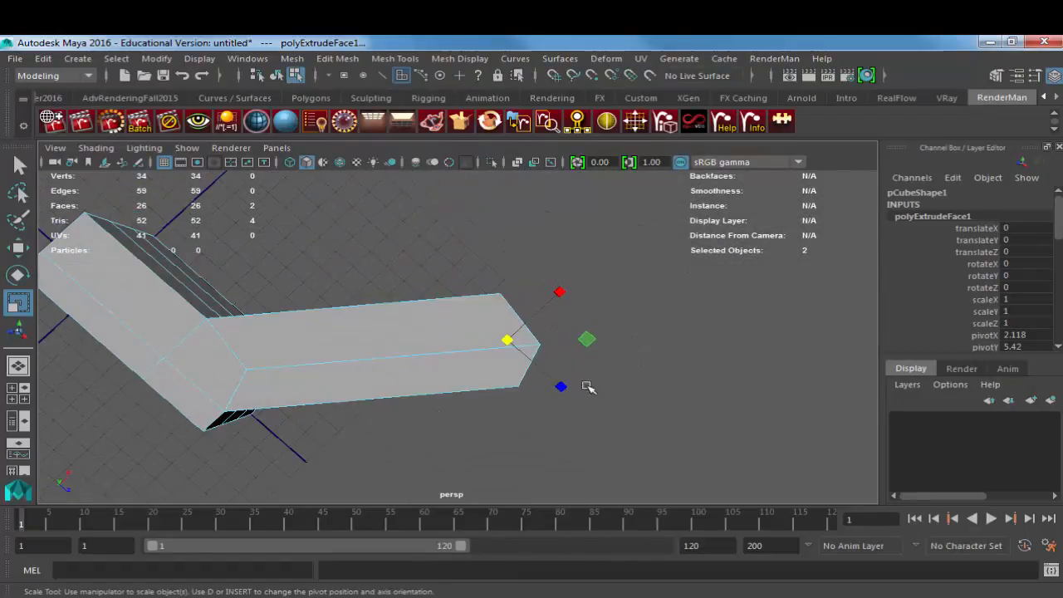
key("w")
left_click_drag(581, 340, 613, 334)
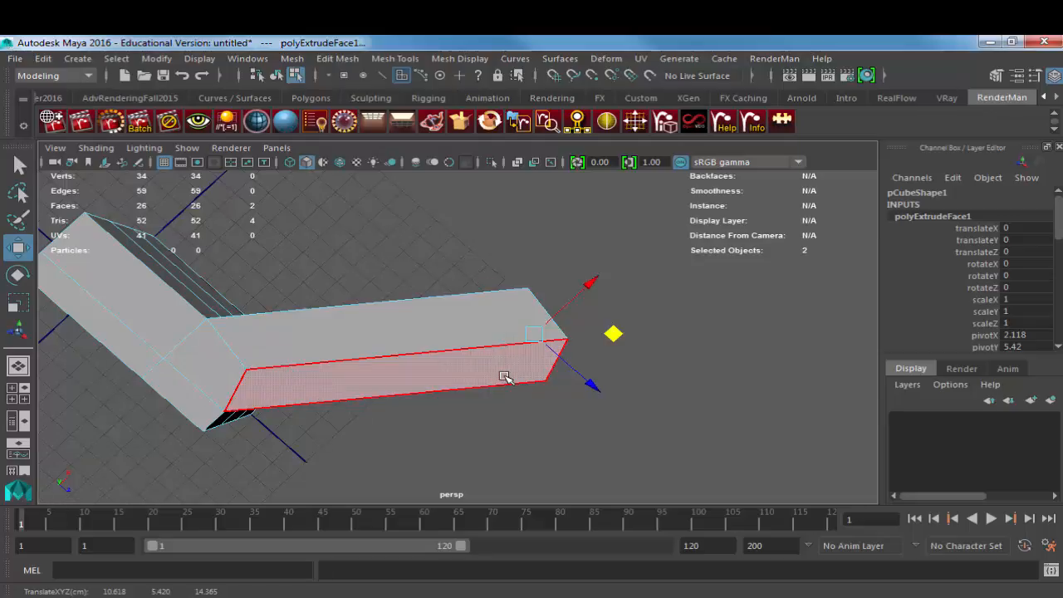
Step: Insert an edge loop across the arm near its outer end
right_click_drag(477, 363, 403, 290)
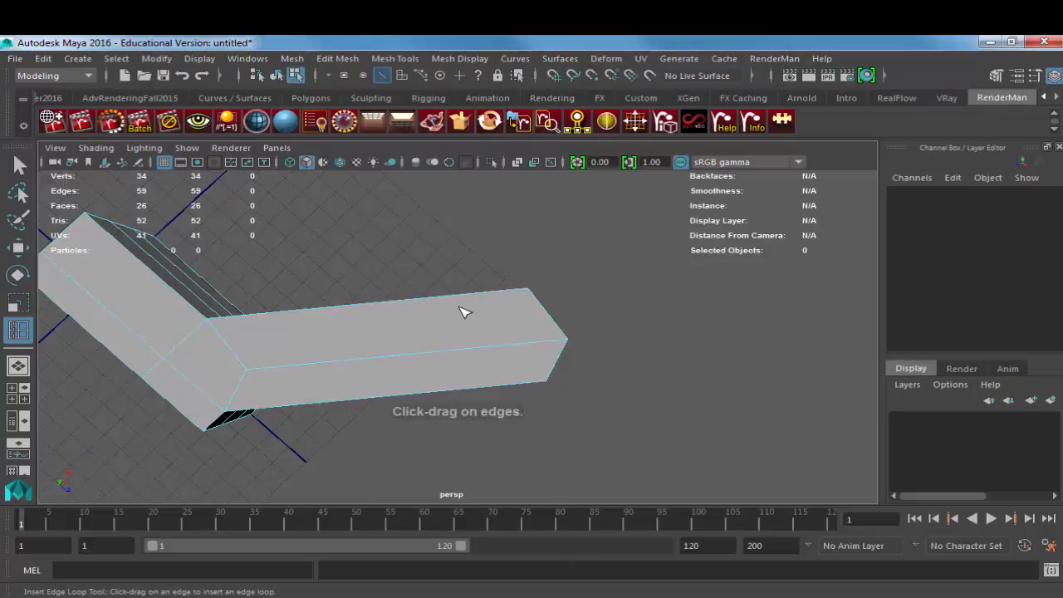
left_click(461, 299)
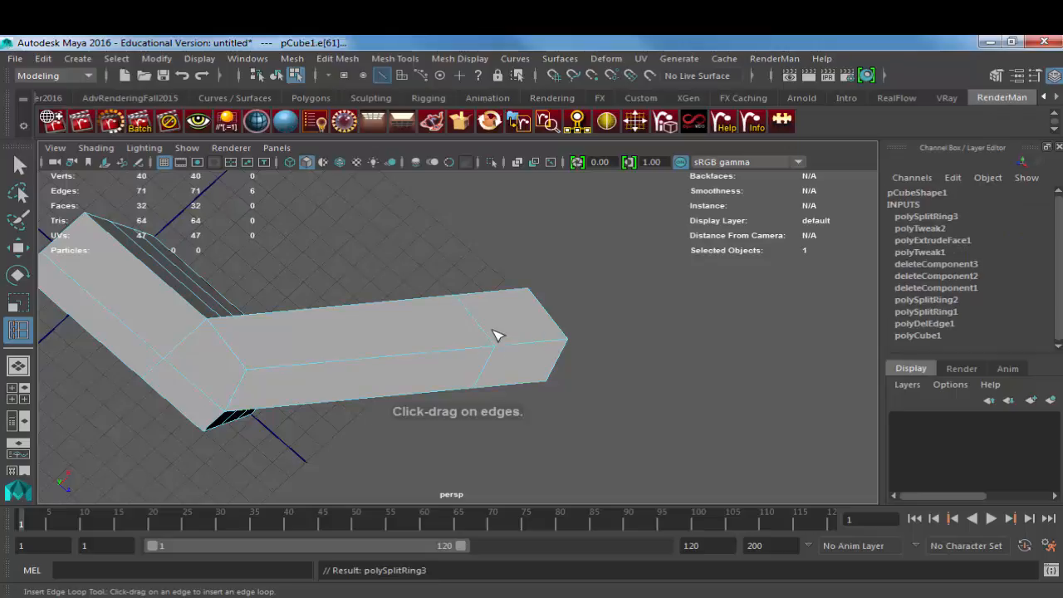
key("w")
key("space")
left_click_drag(486, 311, 442, 305)
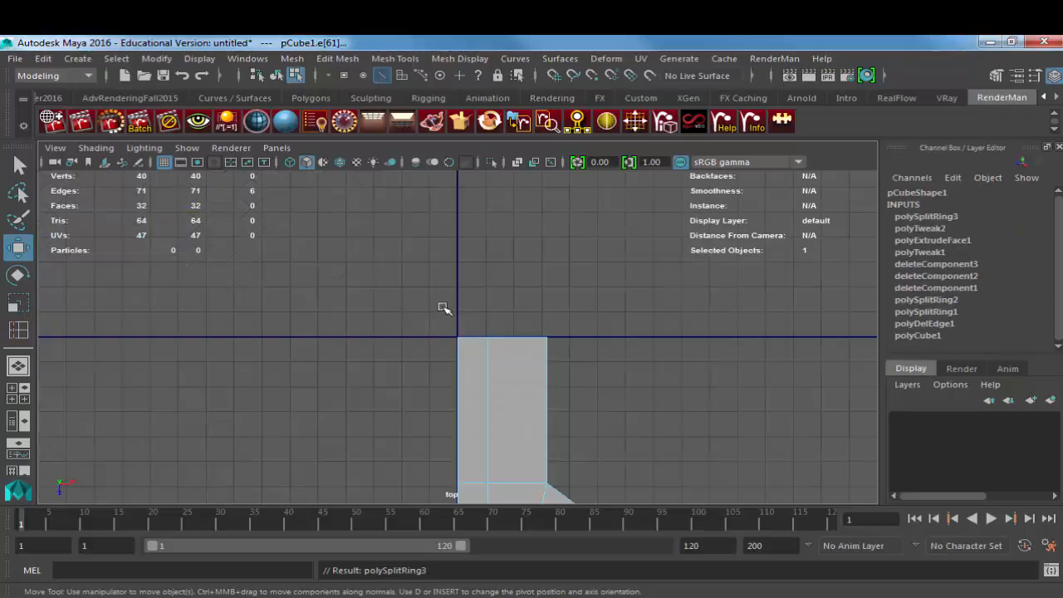
middle_click_drag(518, 486, 413, 323, "alt")
right_click_drag(413, 323, 582, 361, "alt")
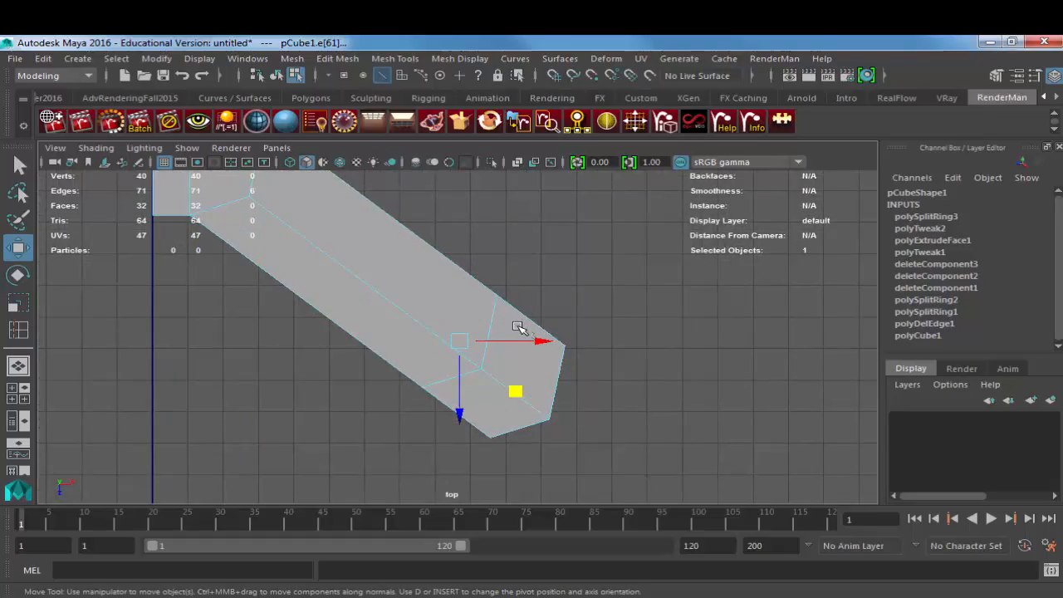
middle_click_drag(515, 317, 586, 380, "alt")
key("space")
left_click_drag(556, 364, 552, 327)
left_click_drag(521, 373, 549, 328, "alt")
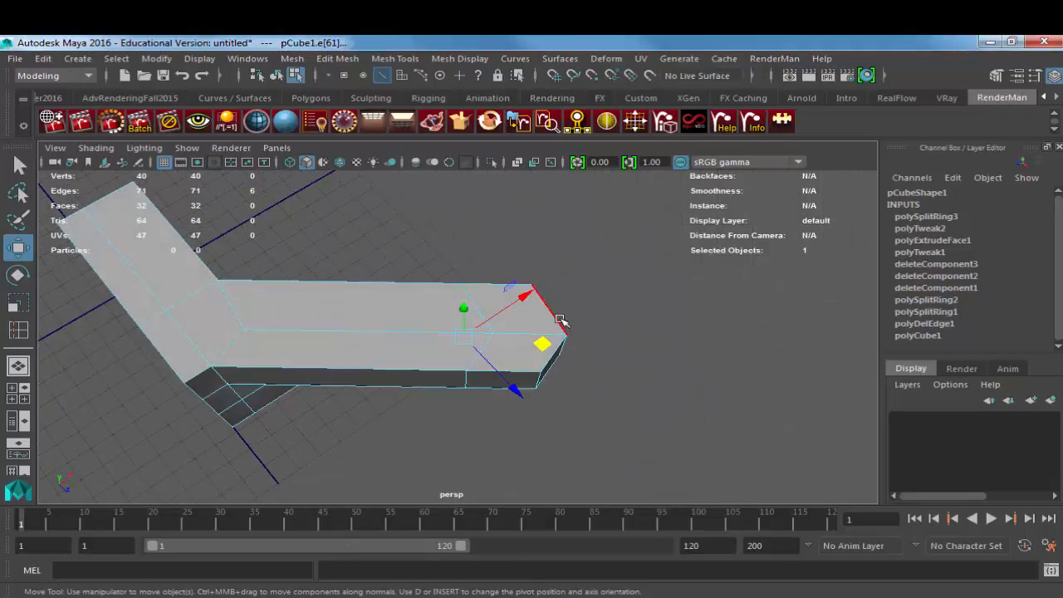
left_click_drag(464, 308, 522, 346, "alt")
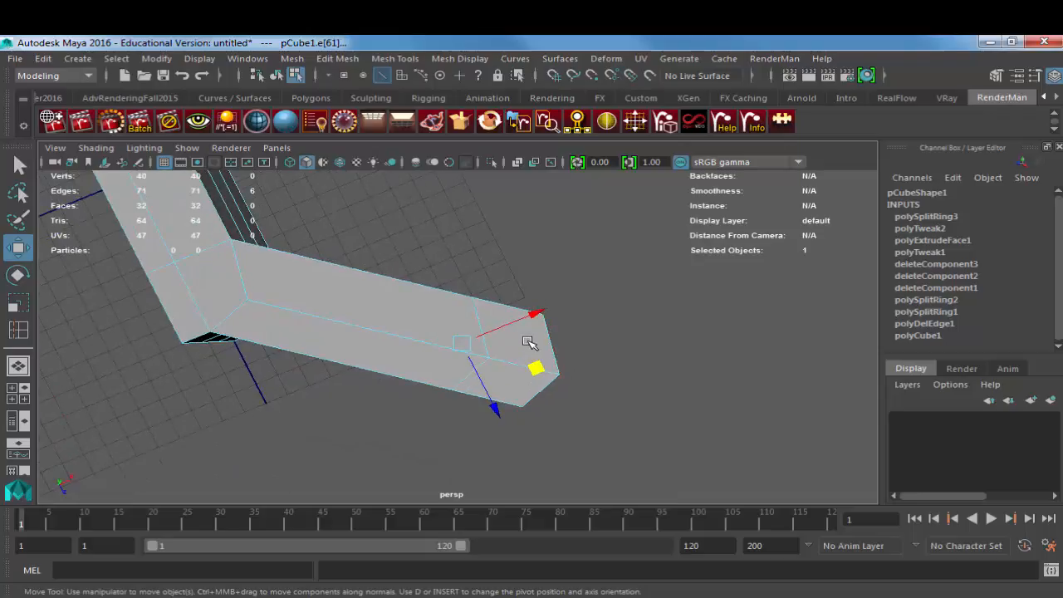
Step: In the top wireframe view, move the new loop's middle vertices inward along the arm to widen the end segment
key("space")
left_click_drag(529, 342, 489, 339)
key("F9")
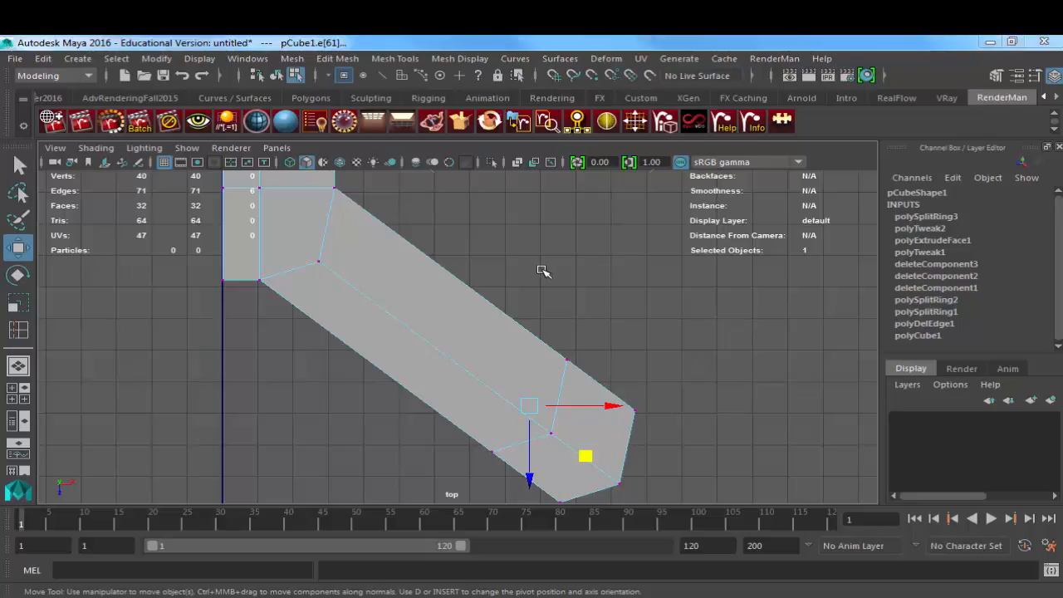
key("space")
mouse_move(541, 270)
left_mouse_down()
mouse_move(592, 274)
mouse_move(536, 254)
mouse_move(540, 287)
mouse_move(557, 261)
mouse_move(551, 276)
mouse_move(542, 271)
left_mouse_up()
key("4")
left_click_drag(555, 340, 586, 379)
mouse_move(534, 413)
left_mouse_down()
mouse_move(571, 452)
mouse_move(506, 391)
left_mouse_up()
left_click_drag(542, 336, 591, 379)
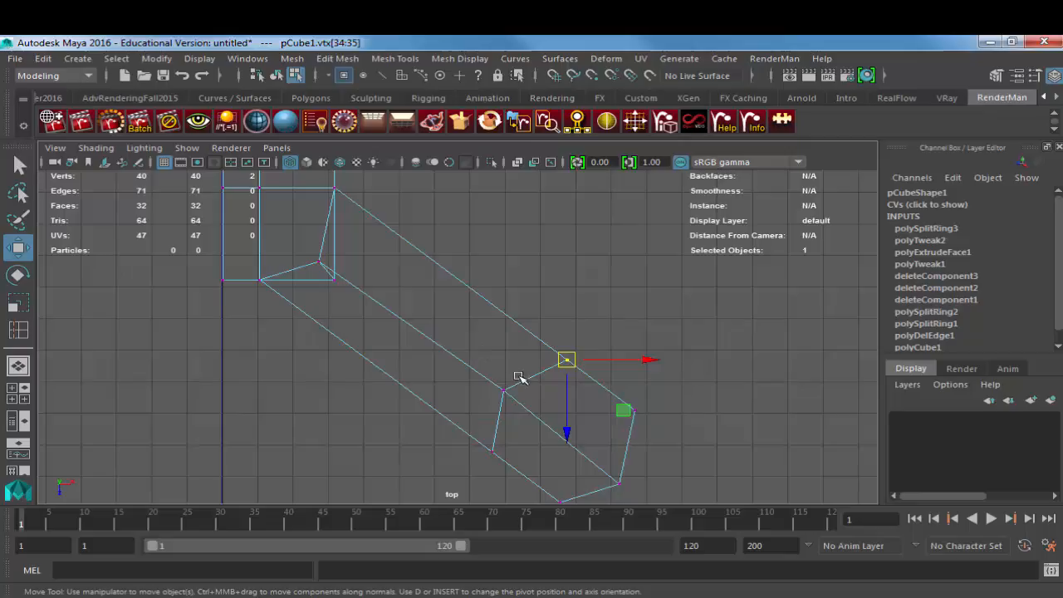
Step: Shift the arm's centre-line vertices slightly toward its middle and align the body's lower corner vertices with that line
left_click_drag(612, 473, 631, 488)
left_click_drag(490, 380, 520, 403, "shift")
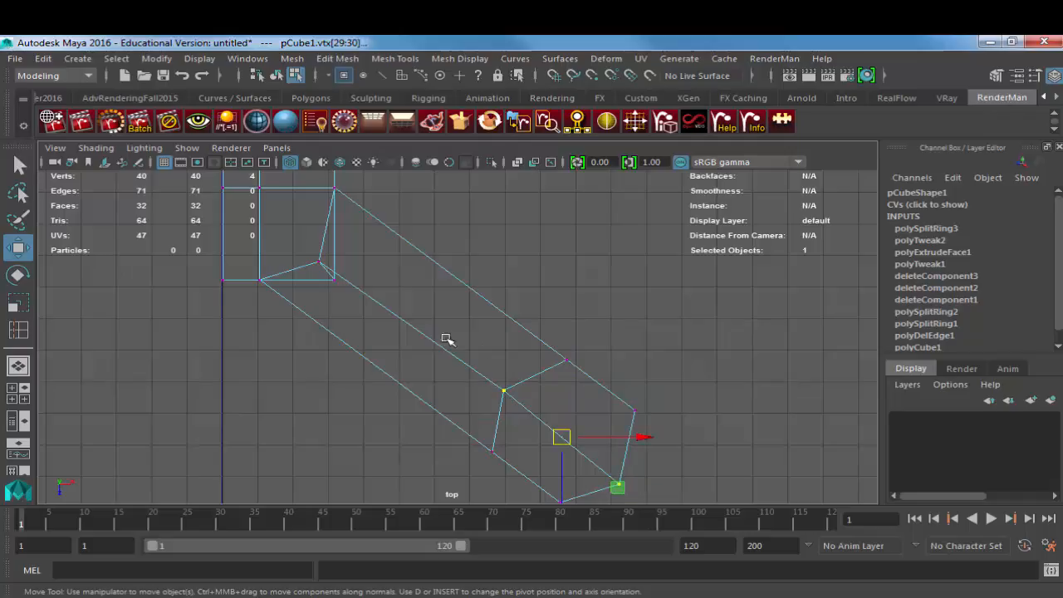
left_click_drag(316, 259, 332, 276, "shift")
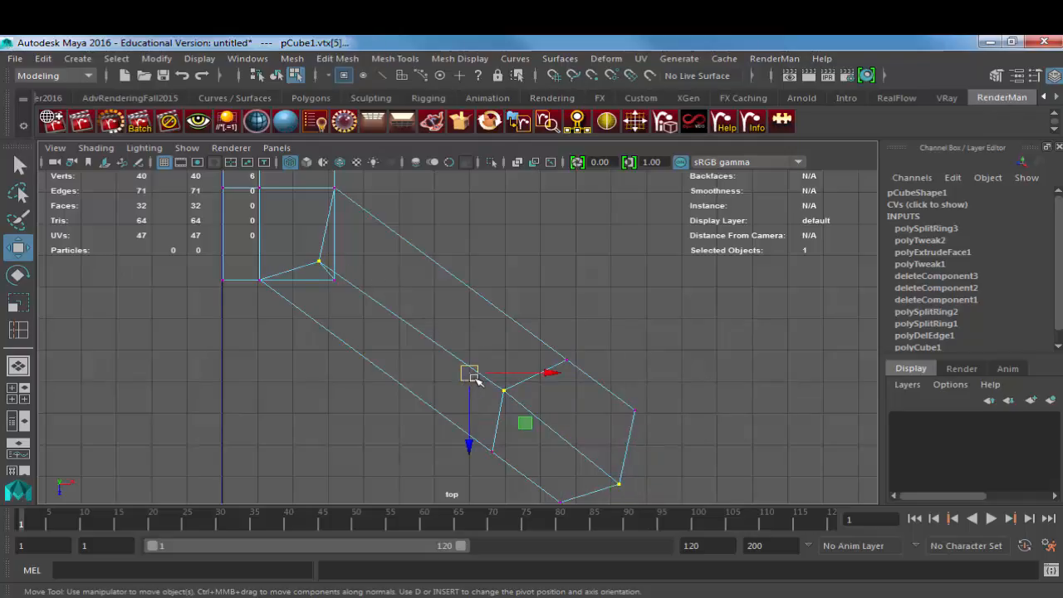
left_click_drag(470, 372, 475, 375)
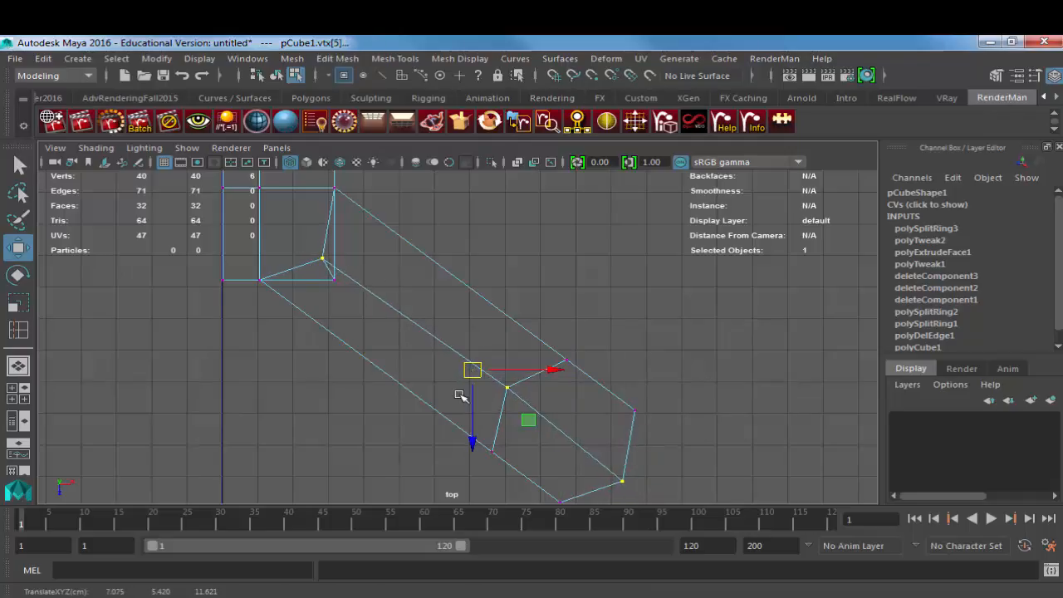
left_click(332, 279)
left_click_drag(332, 280, 335, 271)
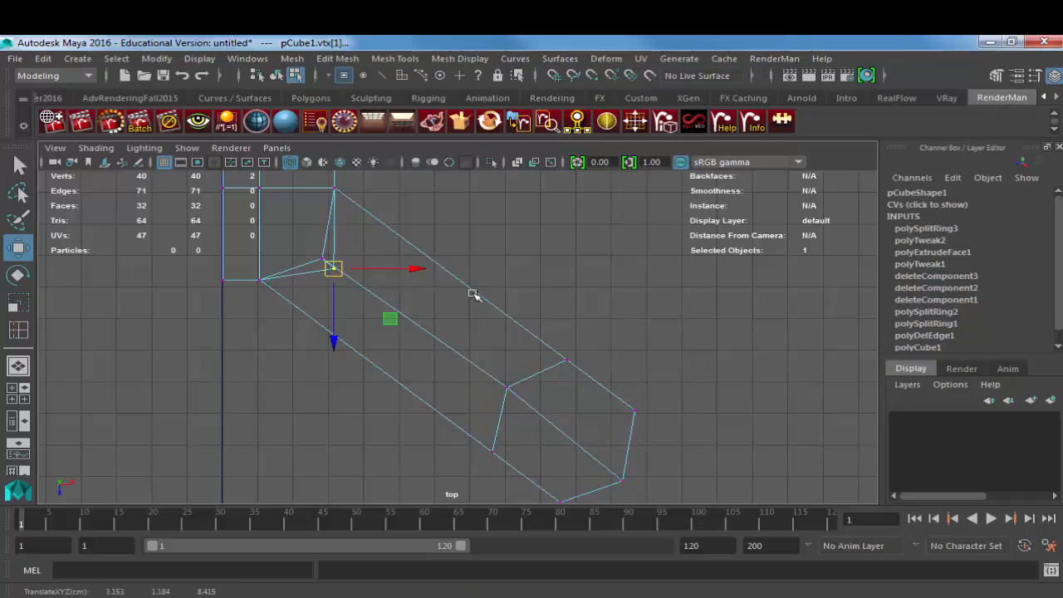
Step: Insert another edge loop through the middle of the arm's end segment
middle_click_drag(556, 376, 523, 368, "alt")
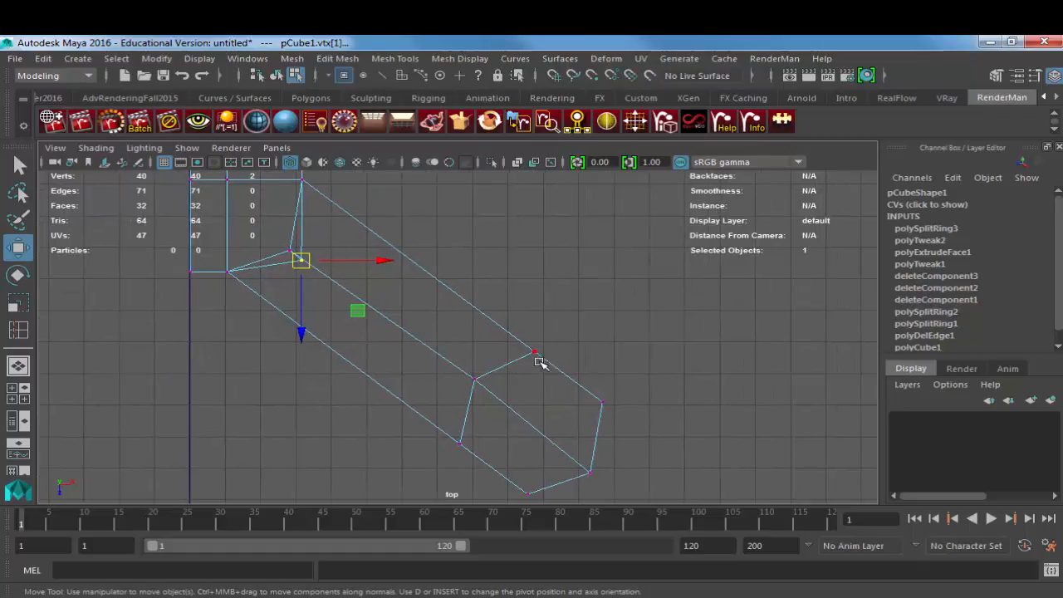
right_click_drag(540, 363, 552, 356)
left_click(547, 359)
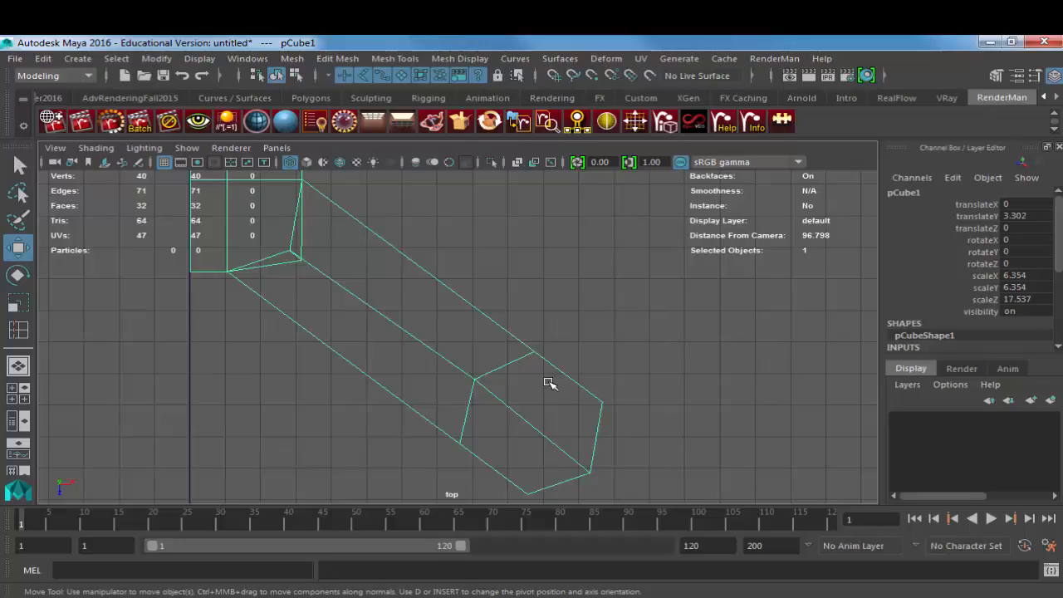
right_click_drag(507, 270, 374, 295, "shift")
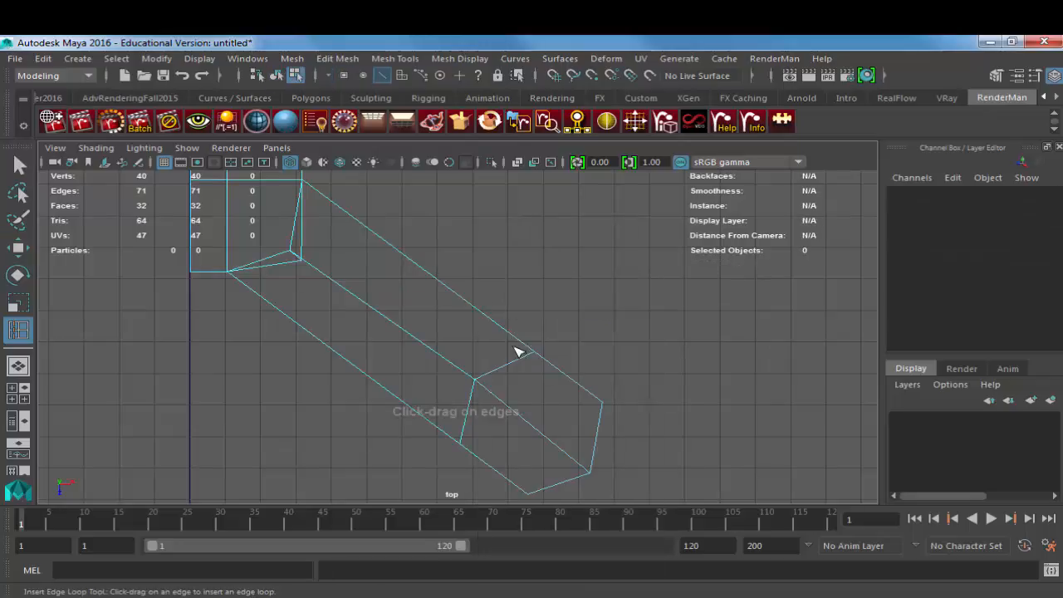
left_click_drag(570, 381, 570, 377)
Step: Pull the new loop's side vertices outward to begin rounding the arm's end
key("w")
right_click_drag(559, 186, 474, 181)
left_click_drag(558, 369, 582, 356)
left_click_drag(507, 449, 475, 490)
middle_click_drag(576, 446, 526, 375, "alt")
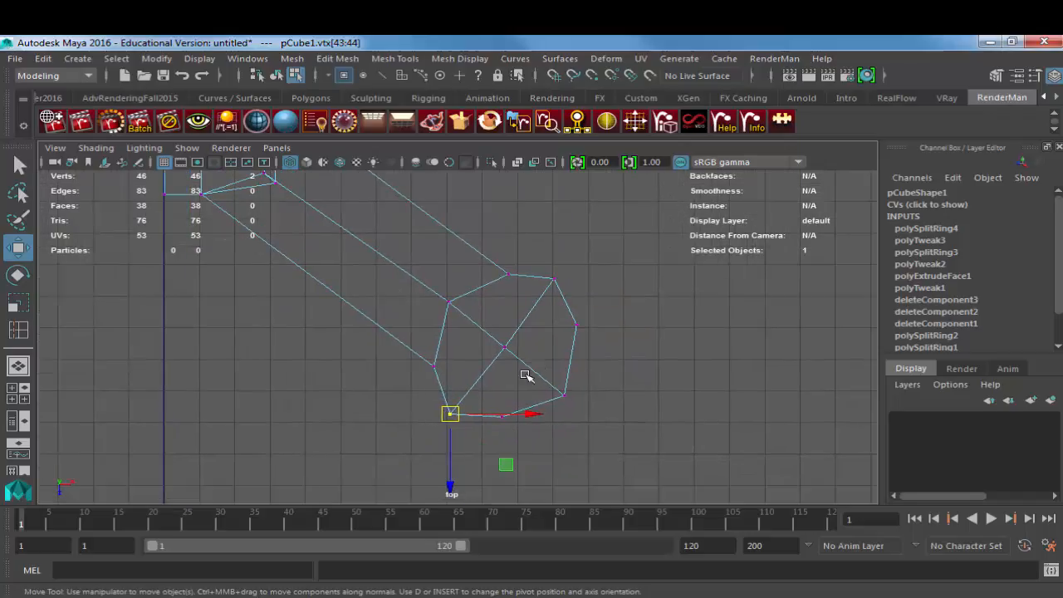
Step: Move the three vertex pairs at the arm's far tip outward to round its outline
left_click_drag(519, 429, 513, 433)
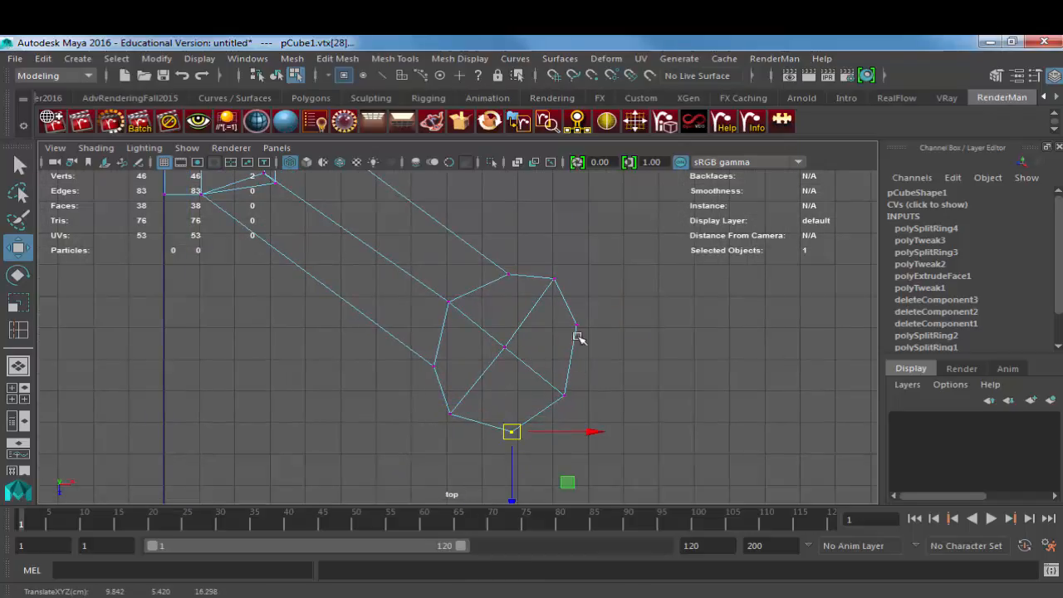
left_click_drag(563, 314, 591, 343)
left_click_drag(579, 332, 590, 338)
left_click_drag(532, 381, 578, 412)
left_click_drag(549, 404, 555, 412)
middle_click_drag(554, 411, 554, 411)
Step: Nudge the end segment's two side vertex pairs and its centre vertices to even out the octagonal outline
middle_click_drag(520, 357, 520, 375, "alt")
left_click_drag(444, 414, 471, 445)
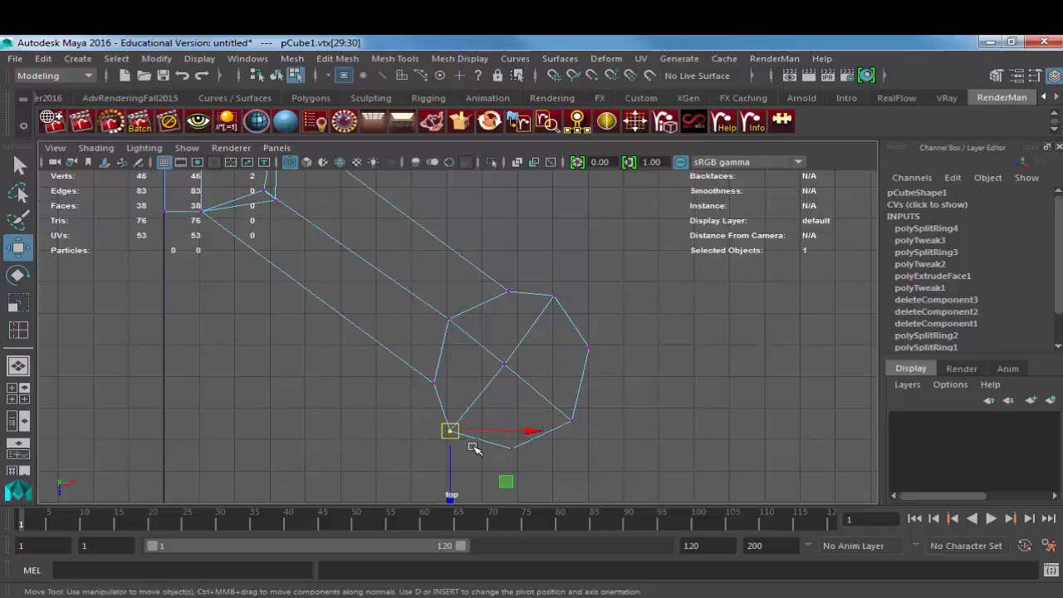
middle_click_drag(472, 445, 477, 446)
left_click_drag(489, 347, 522, 384)
middle_click_drag(523, 384, 523, 388)
left_click_drag(542, 284, 568, 317)
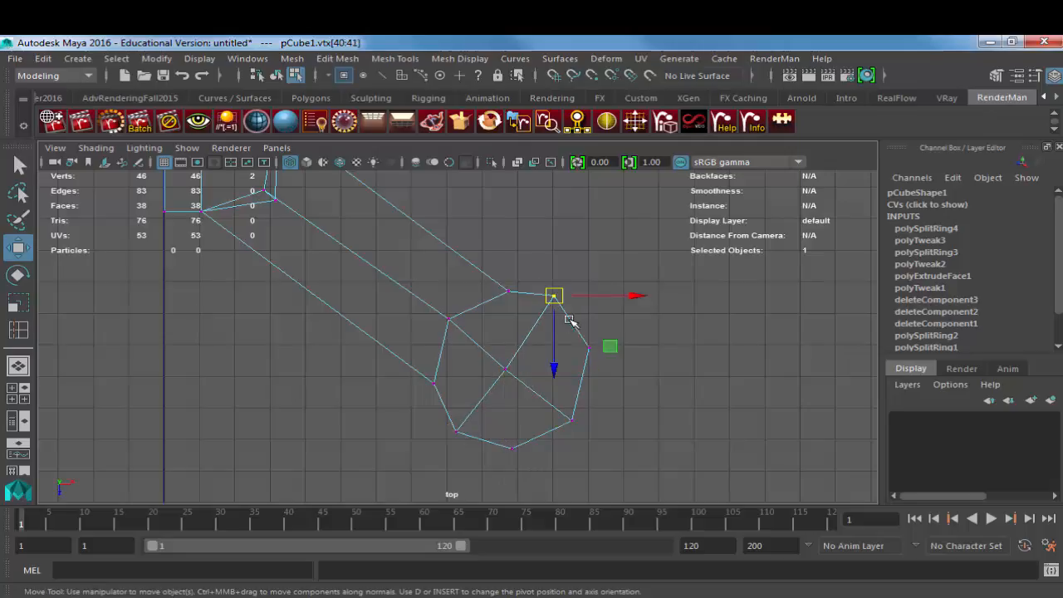
middle_click_drag(568, 317, 572, 326)
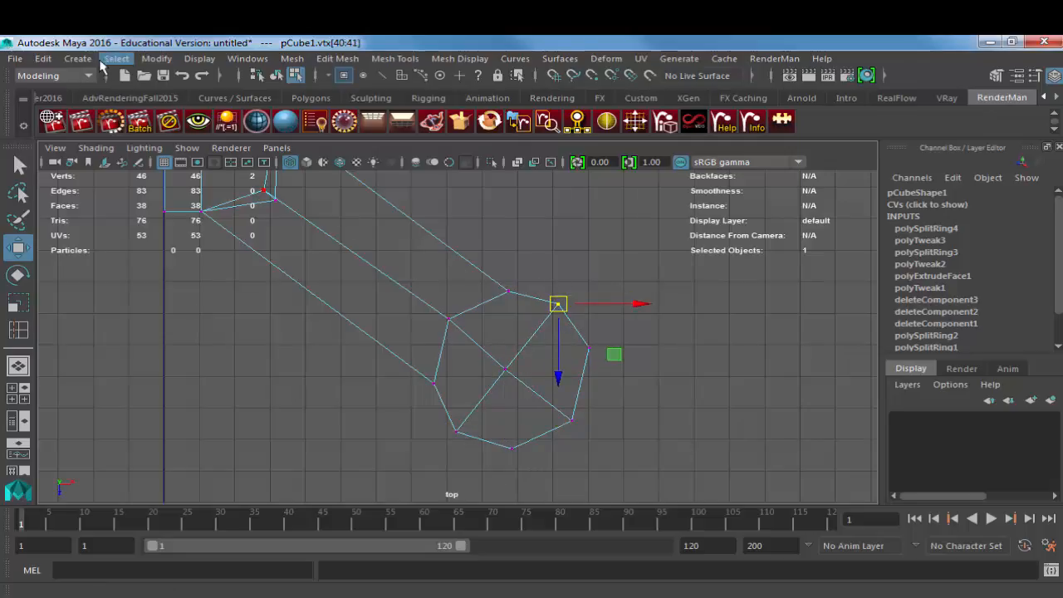
Step: Create a polygon cylinder, snap it to the arm end's centre vertex and scale it to about 2.14 as a rounding guide
left_click(77, 59)
mouse_move(127, 111)
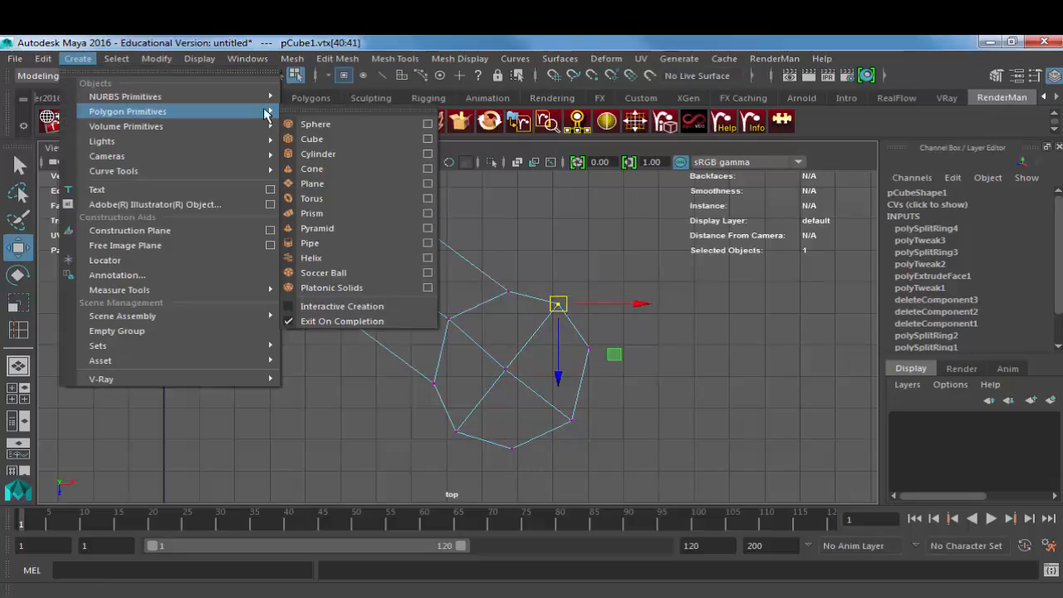
left_click(315, 156)
key("x")
middle_click_drag(414, 264, 516, 376)
left_click_drag(517, 375, 577, 375)
key("r")
key("w")
Step: Set the cylinder's axis subdivisions to 8
scroll(980, 297, "down", 3)
double_click(1008, 286)
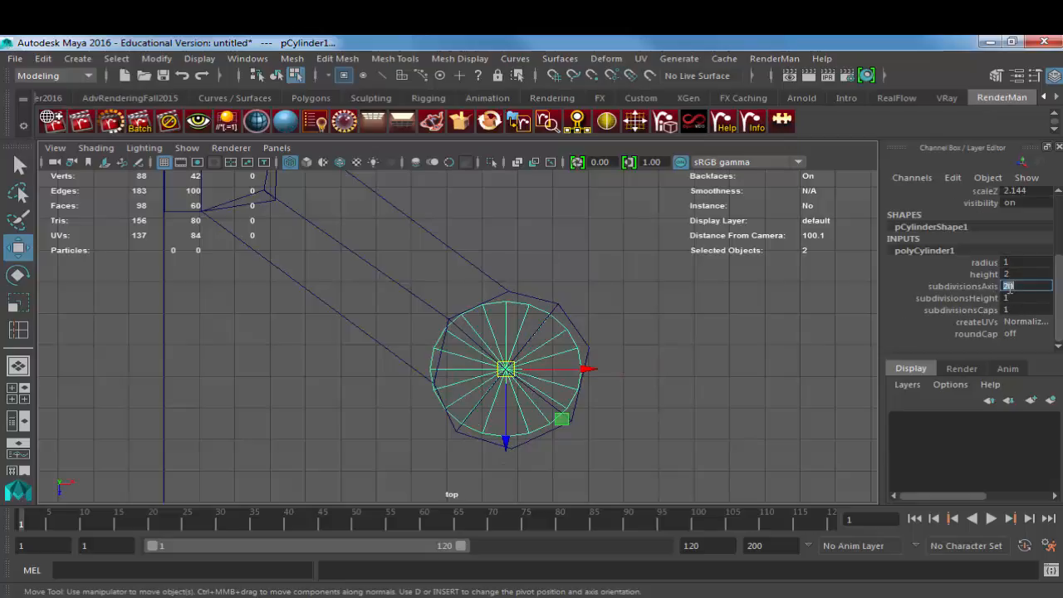
type("8")
key("Return")
Step: Rotate and reposition the guide cylinder to match the octagonal arm end, and scale it up to about 2.41
key("e")
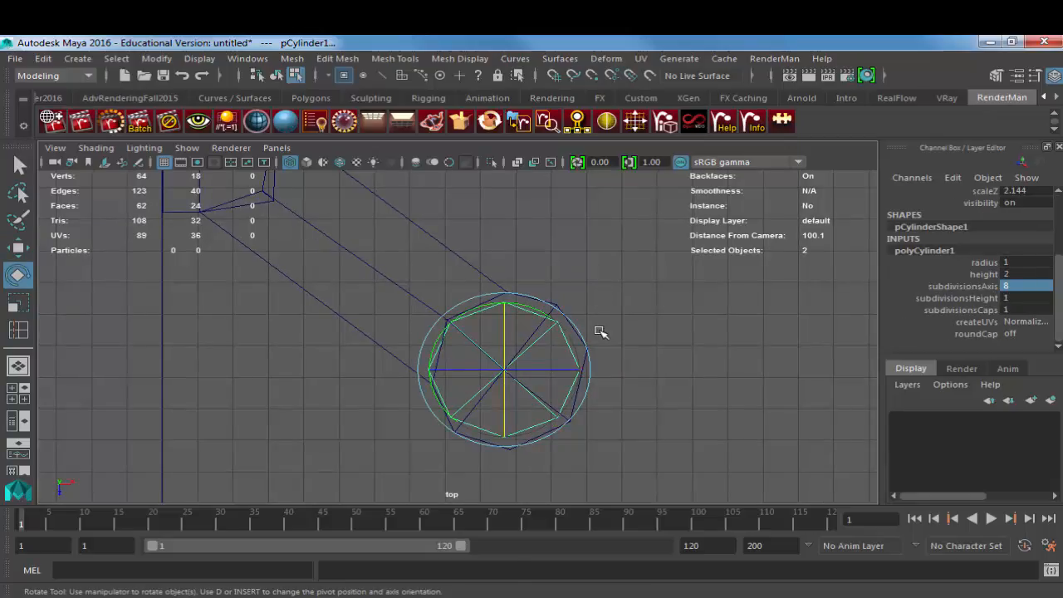
left_click_drag(548, 315, 544, 304)
key("w")
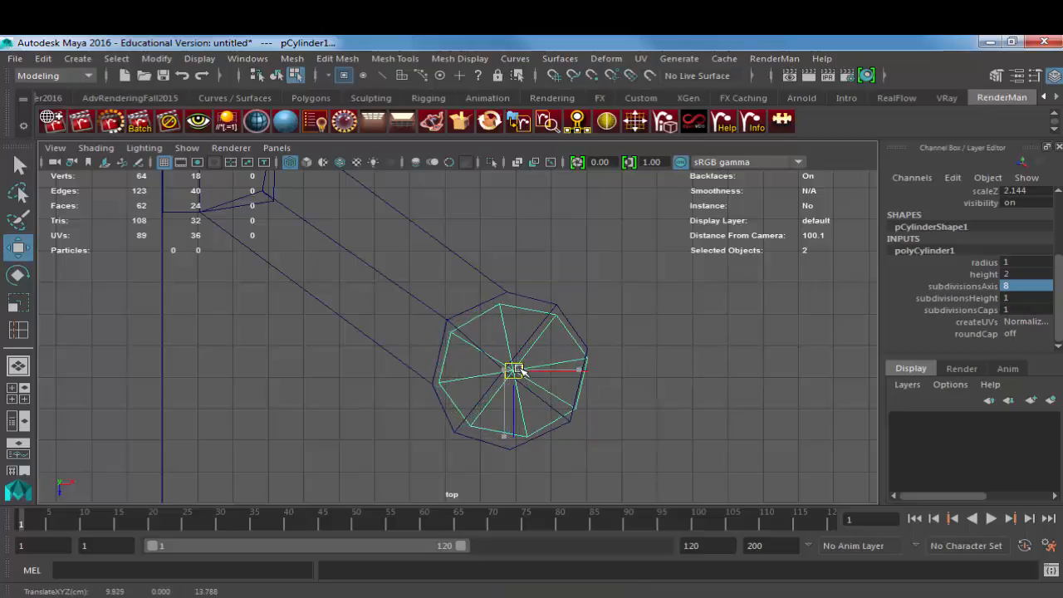
key("r")
left_click_drag(515, 369, 539, 369)
key("w")
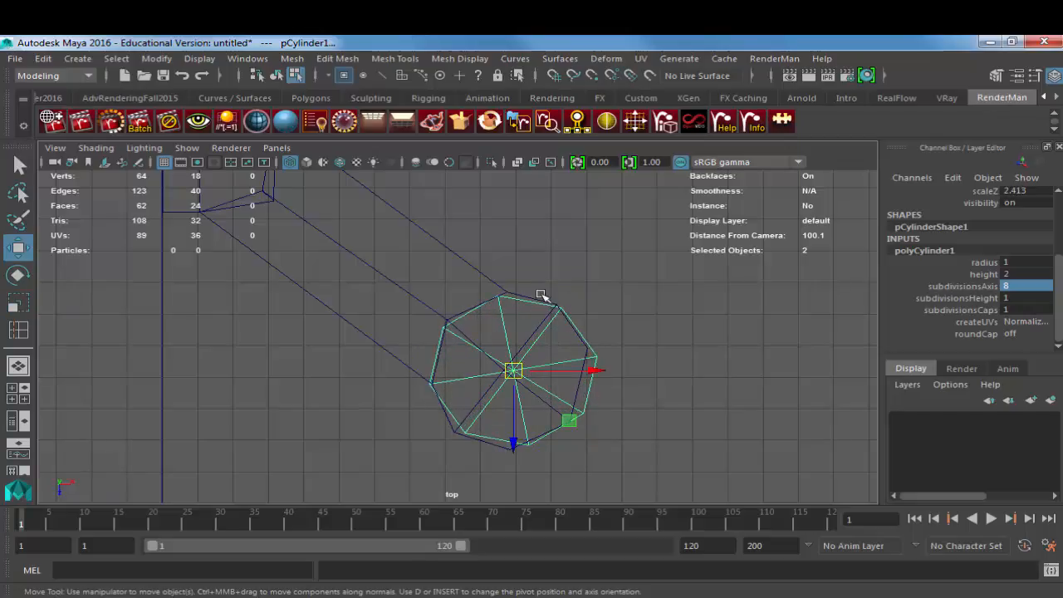
Step: Move the arm end's two upper vertex pairs, its centre vertices and its two outer pairs onto the guide cylinder's matching points
key("F9")
key("ctrl+z")
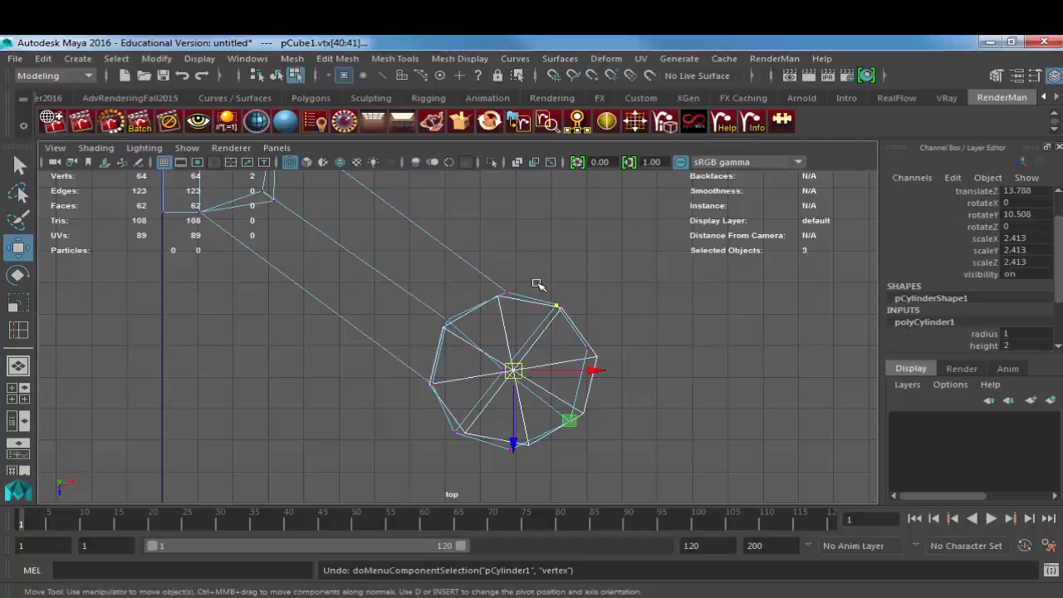
left_click_drag(492, 303, 566, 312)
left_click_drag(494, 356, 518, 371)
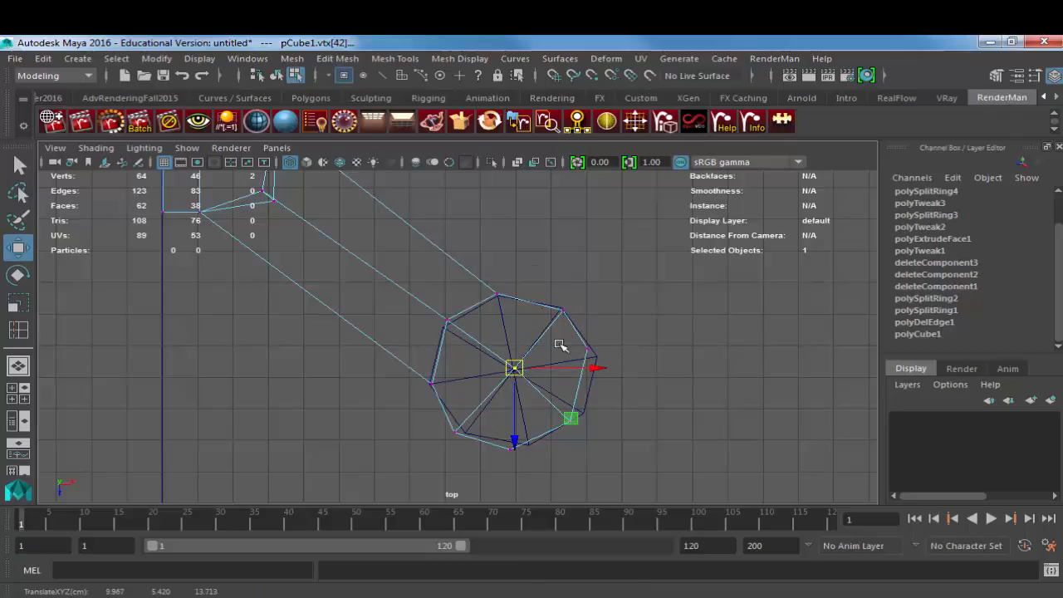
left_click_drag(558, 343, 594, 368)
left_click_drag(589, 360, 589, 443)
middle_click_drag(545, 445, 559, 437)
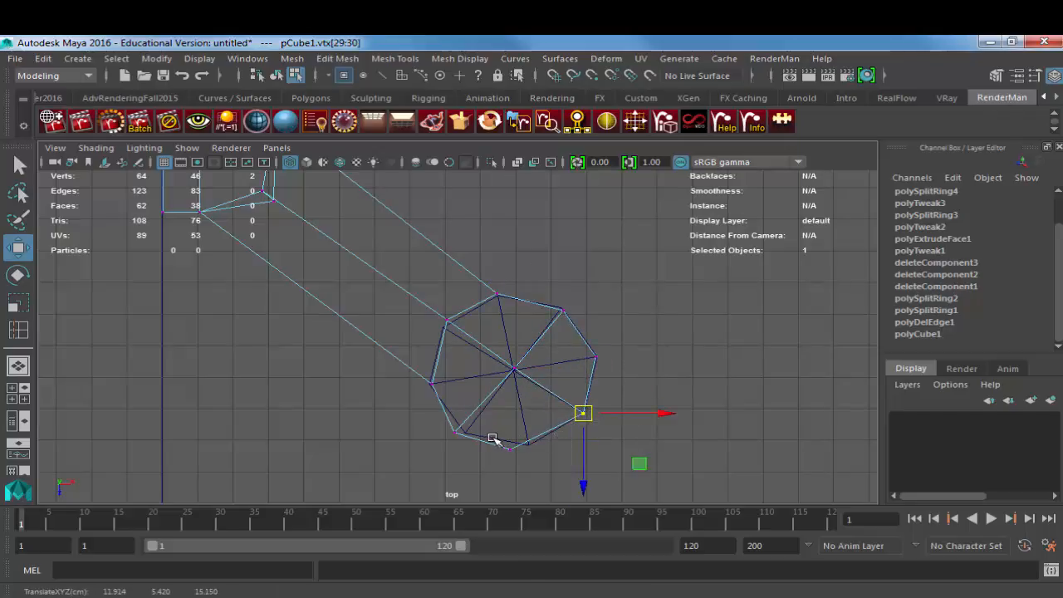
Step: Align the arm end's two lower vertex pairs and the pairs nearest the arm with the guide cylinder's corners
left_click_drag(493, 437, 530, 465)
middle_click_drag(533, 464, 553, 462)
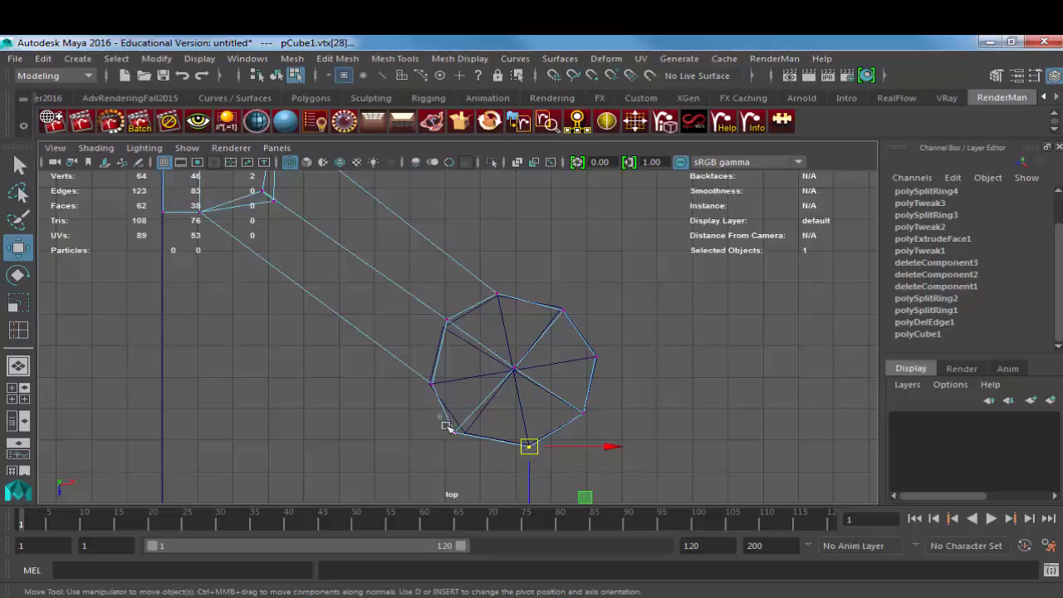
left_click_drag(443, 426, 472, 443)
middle_click_drag(463, 435, 470, 438)
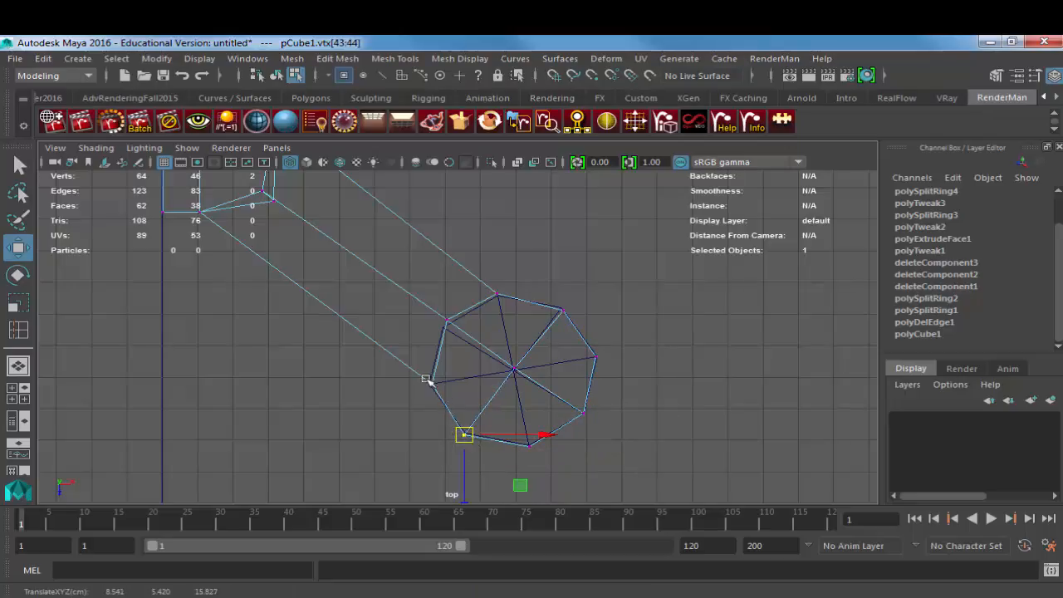
left_click_drag(422, 373, 447, 402)
middle_click_drag(447, 403, 448, 402)
left_click_drag(432, 304, 467, 334)
middle_click_drag(466, 334, 466, 339)
Step: Fine-tune the arm end's two upper vertex pairs and its centre vertices against the guide cylinder
left_click_drag(465, 279, 516, 314)
middle_click_drag(516, 314, 517, 318)
left_click_drag(570, 322, 551, 304)
middle_click_drag(570, 326, 569, 323)
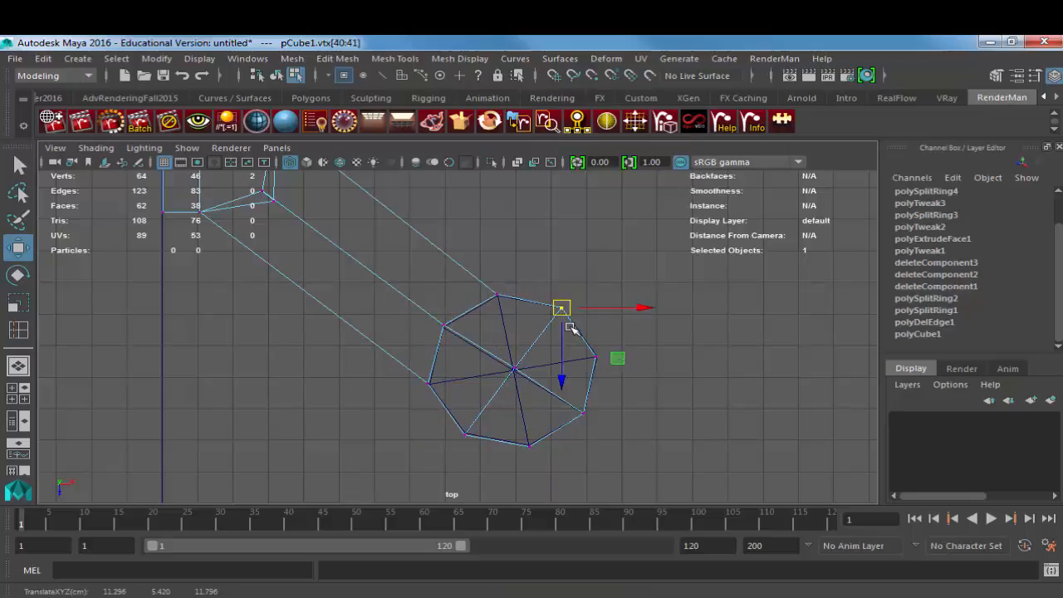
left_click_drag(504, 348, 518, 376)
middle_click_drag(522, 382, 523, 387)
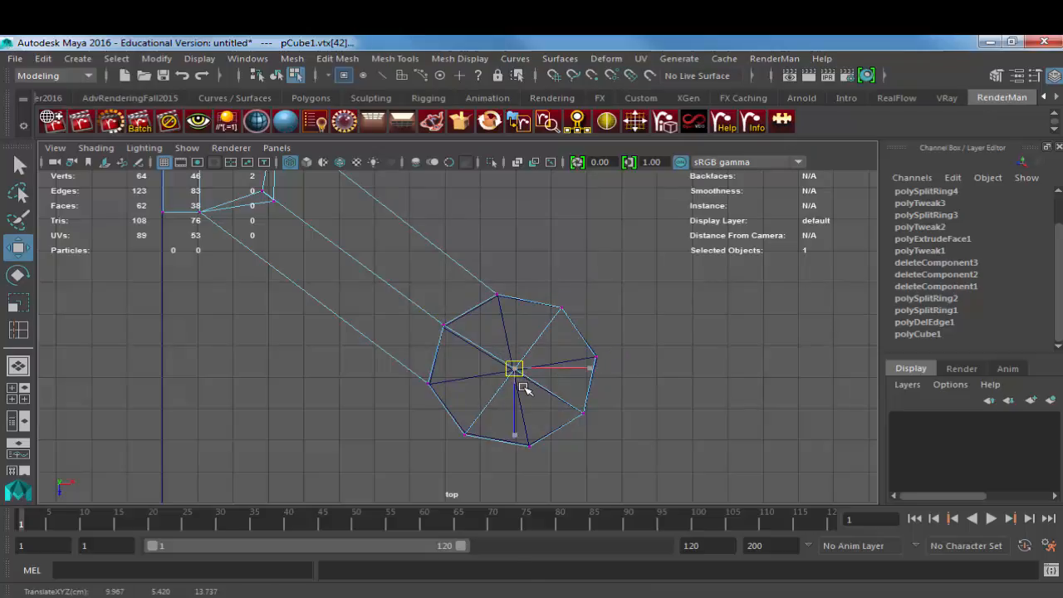
Step: Delete the guide cylinder and show the drone quarter textured and shaded in the perspective view
key("F8")
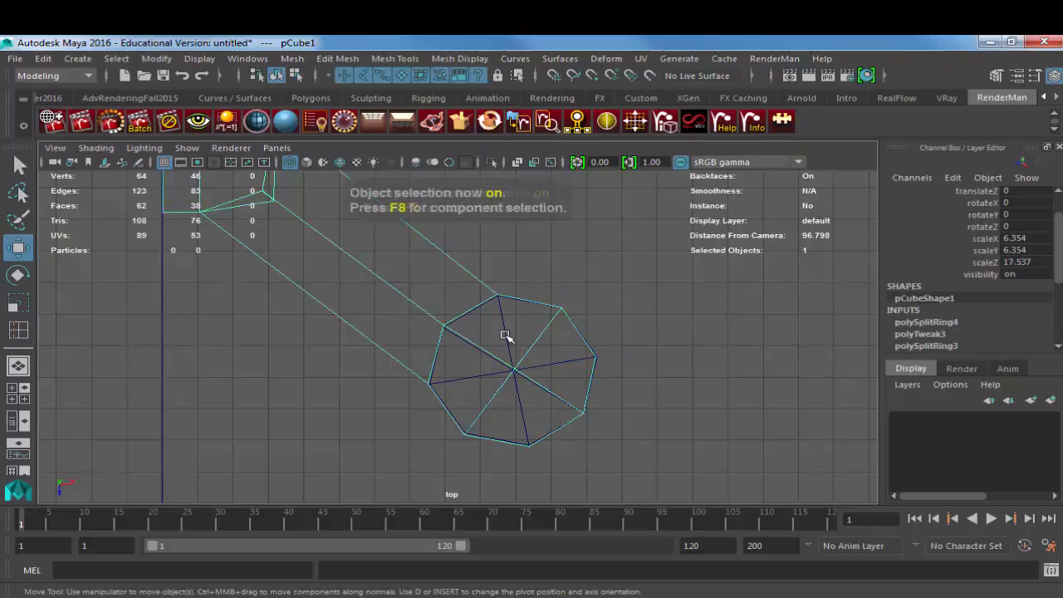
left_click(507, 330)
key("space")
left_click_drag(527, 332, 523, 297)
key("5")
mouse_move(540, 345)
left_mouse_down("alt")
mouse_move(529, 266)
mouse_move(573, 299)
mouse_move(560, 304)
left_mouse_up("alt")
key("q")
Step: Save the scene as Drone_Modeling_01 in Maya ASCII format in the project's scenes folder
key("ctrl+s")
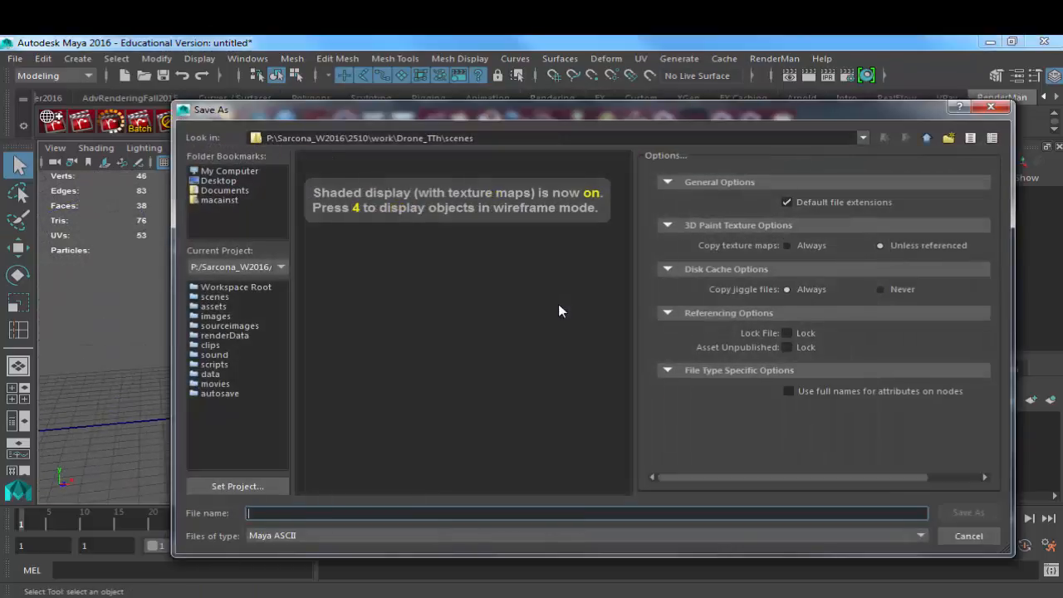
type("Drone_Modeli")
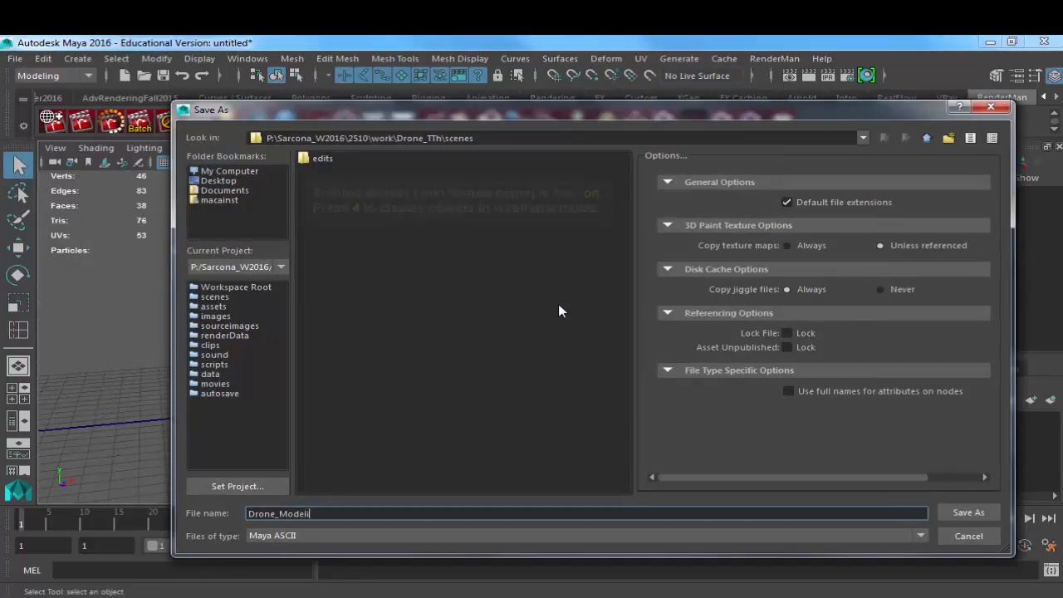
type("NG_01")
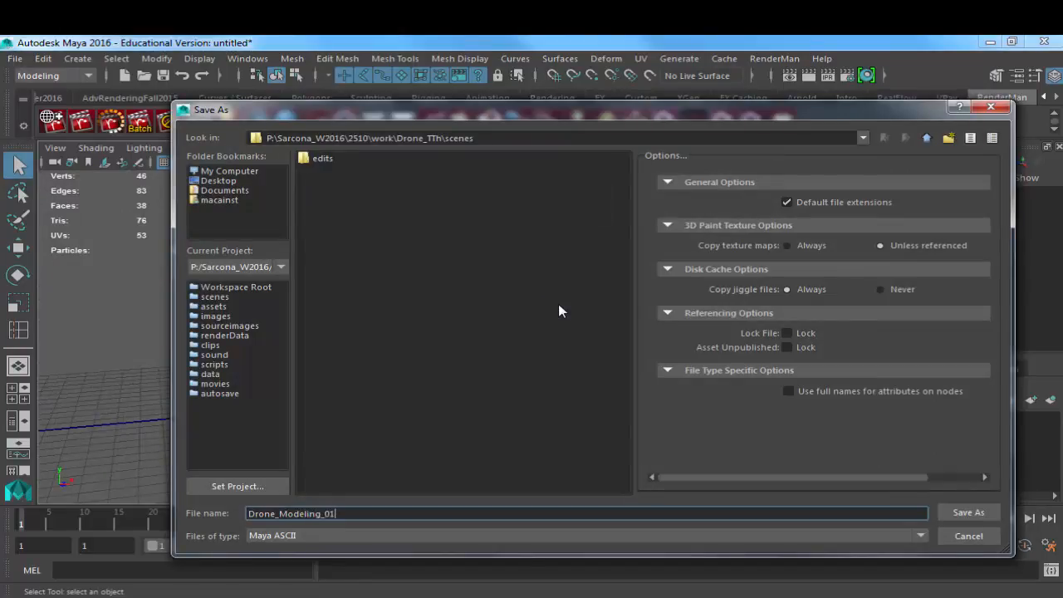
key("Return")
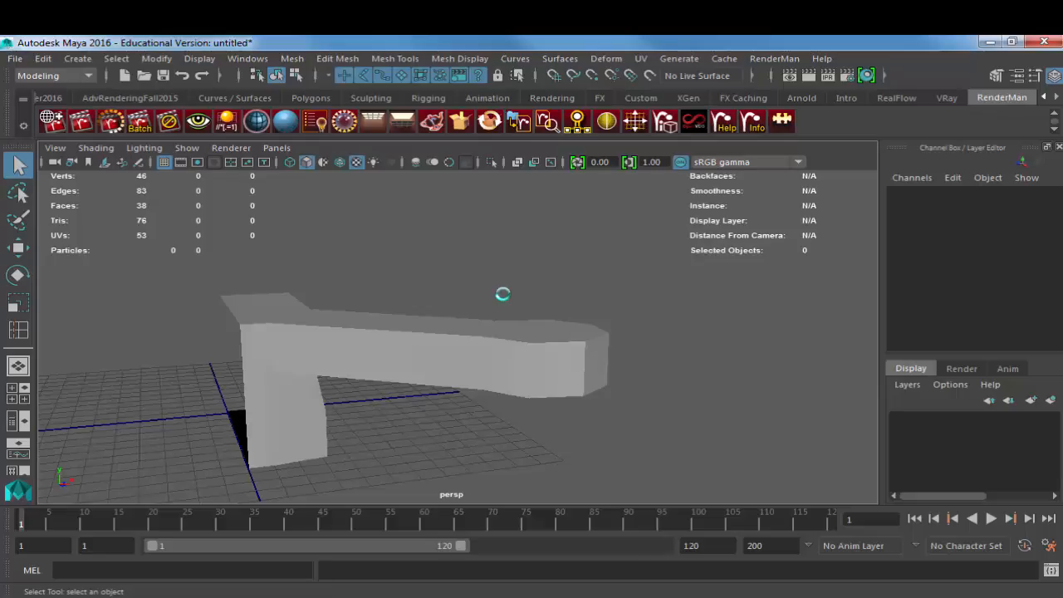
Step: Compare the drone quarter in smooth preview and unsmoothed display, examining the arm and its motor end from several sides
left_click(438, 358)
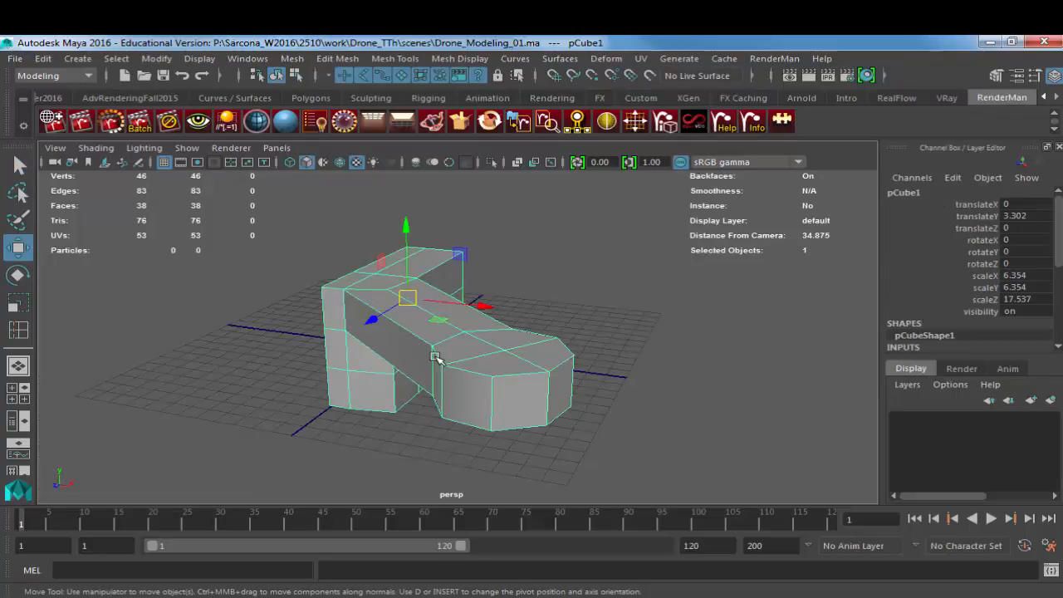
key("3")
left_click_drag(437, 359, 789, 391, "alt")
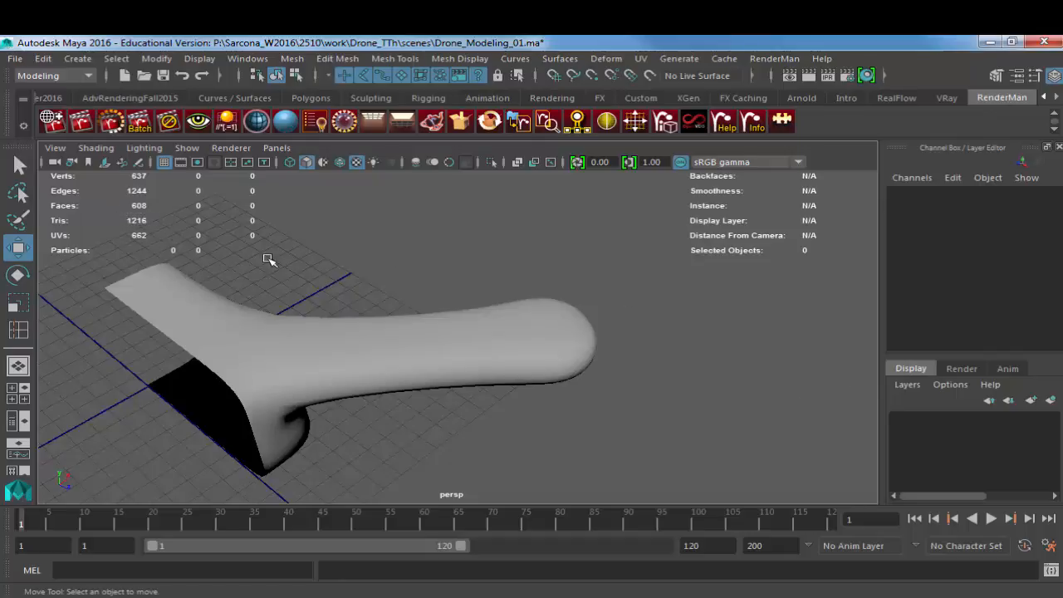
left_click(554, 382)
key("1")
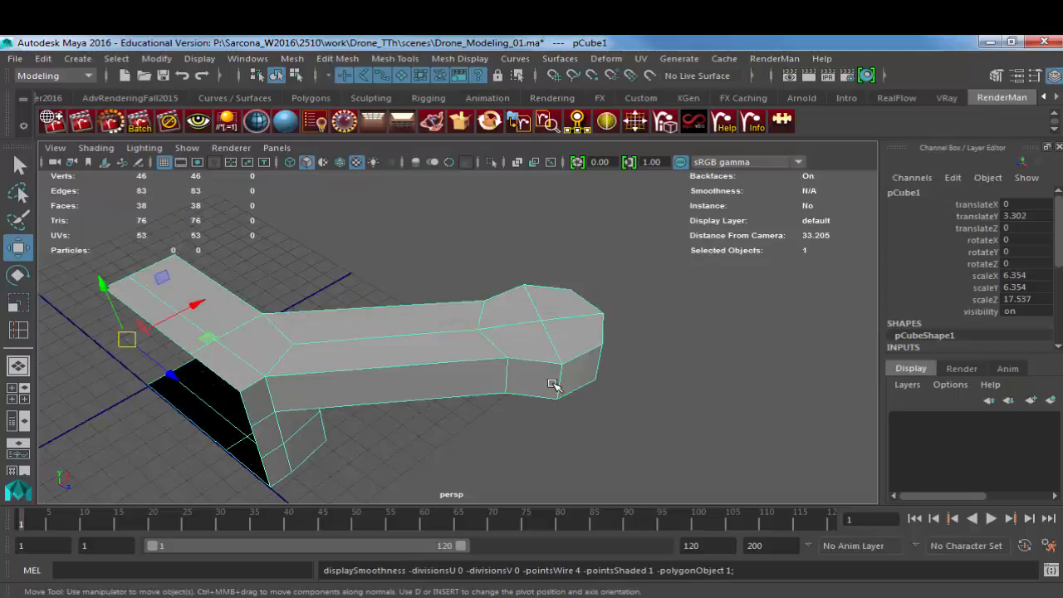
key("3")
key("1")
key("3")
key("1")
key("3")
key("1")
left_click_drag(637, 375, 346, 367, "alt")
key("3")
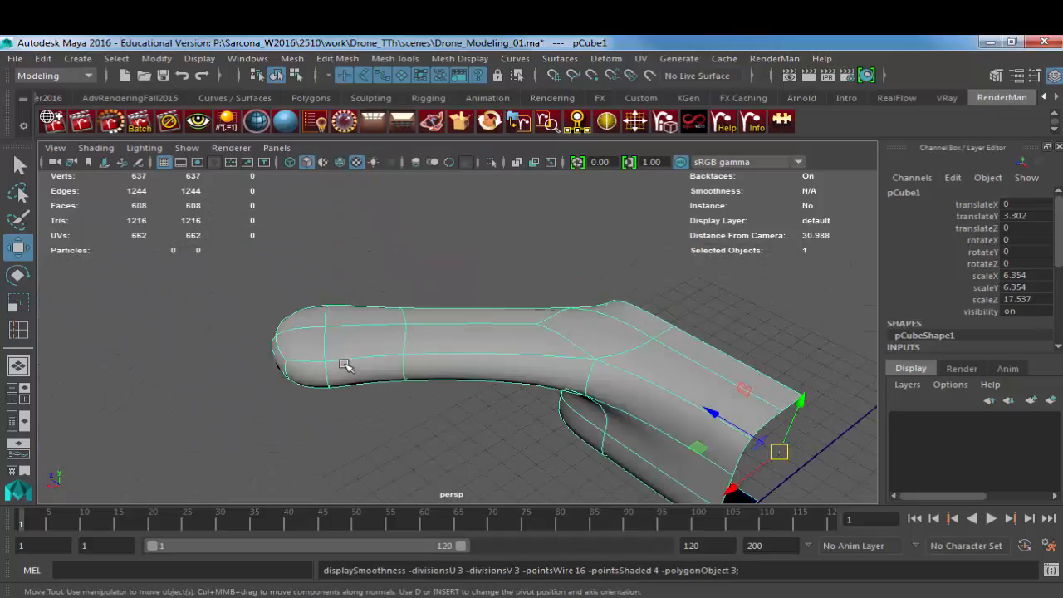
key("1")
Step: Insert an edge loop around the arm just before the motor end and check its effect in smooth preview
right_click_drag(378, 371, 479, 365, "alt")
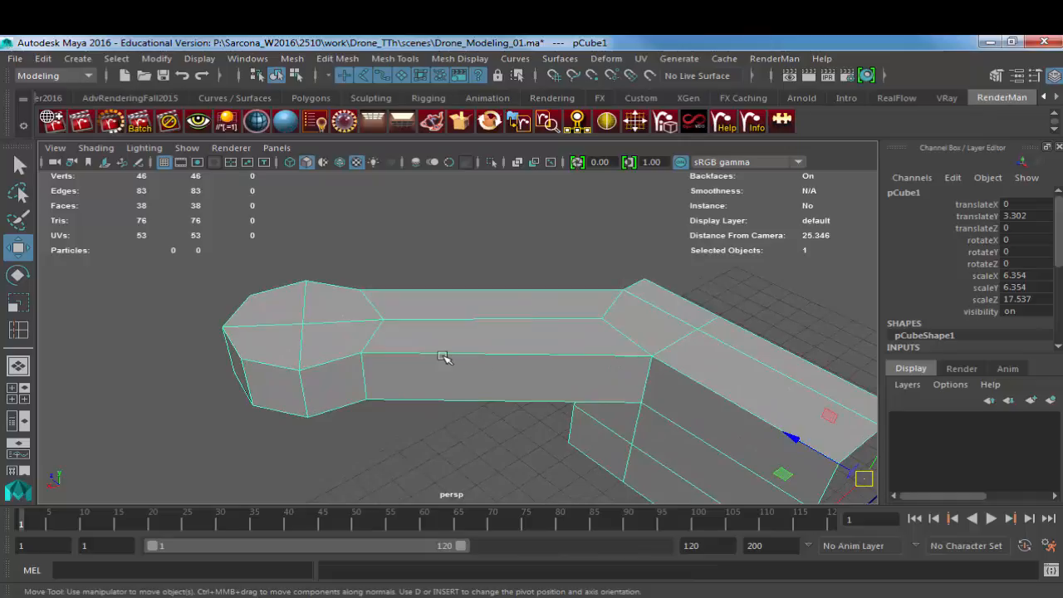
right_click_drag(412, 319, 308, 290, "shift")
left_click_drag(402, 320, 395, 323)
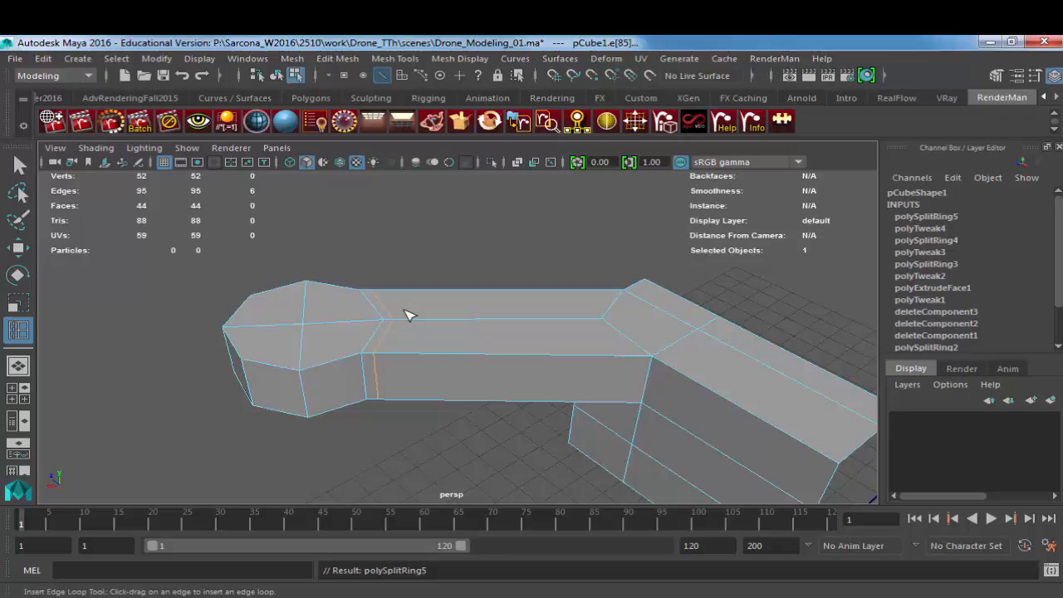
key("3")
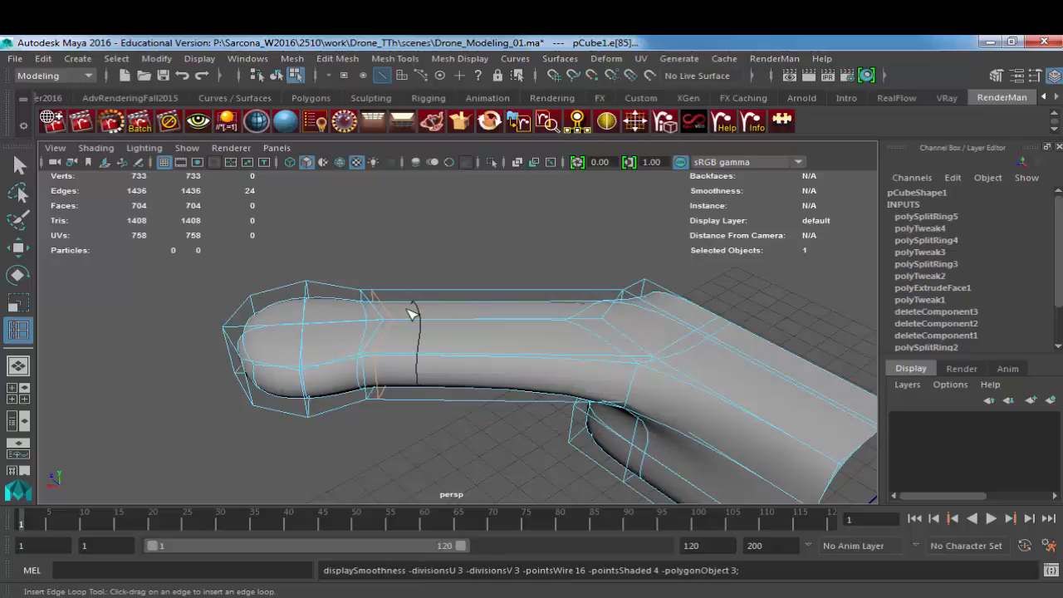
key("w")
right_click_drag(382, 347, 404, 333)
left_click(412, 290)
left_click_drag(476, 372, 560, 373, "alt")
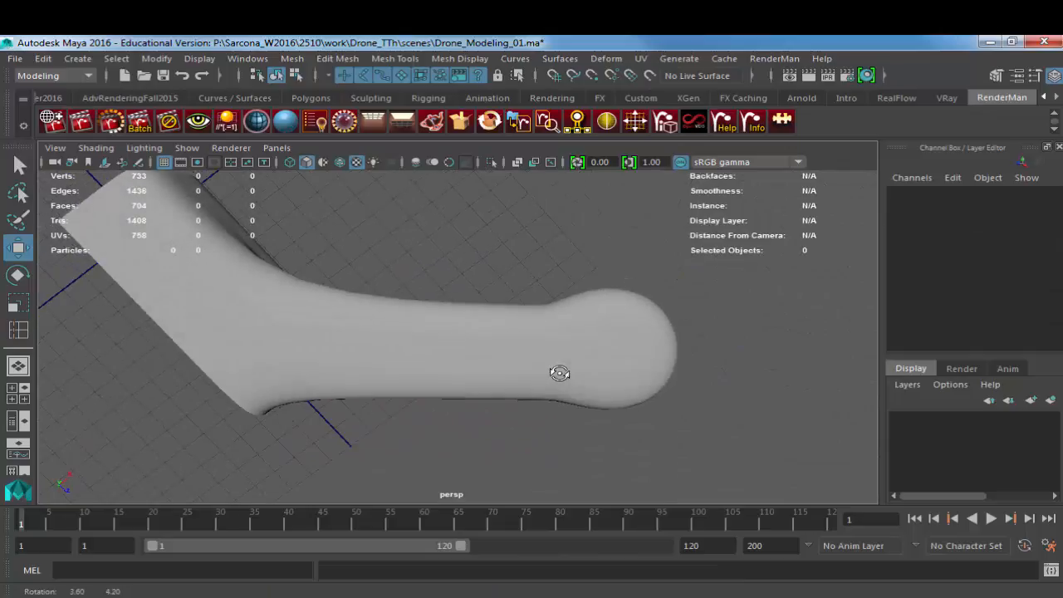
left_click(551, 311)
key("1")
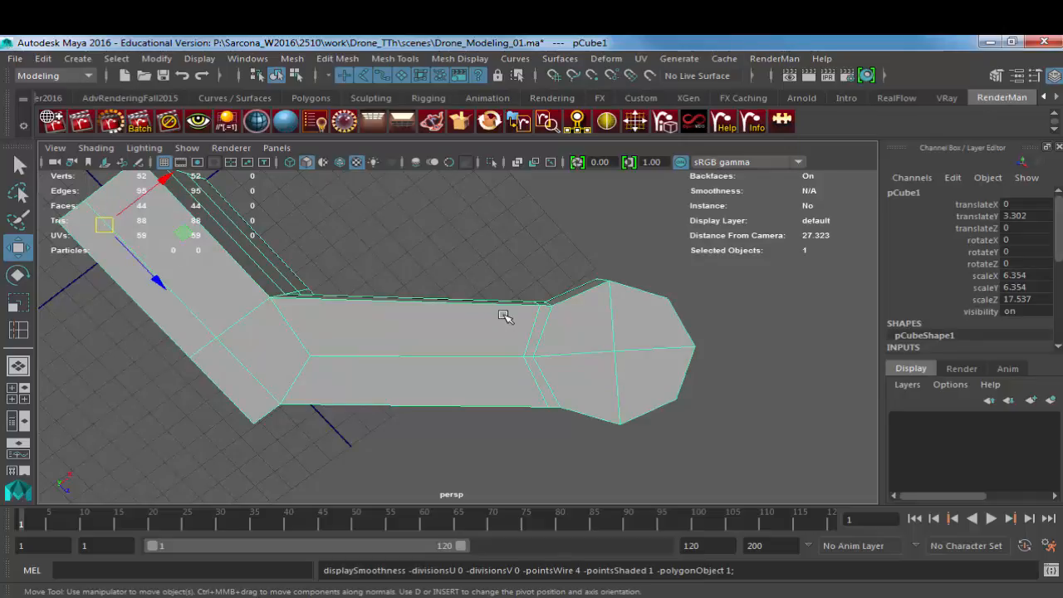
Step: Select the two long side faces of the arm
right_click_drag(505, 316, 506, 142)
left_click_drag(420, 299, 449, 310, "alt")
left_click(427, 336)
left_click(408, 395)
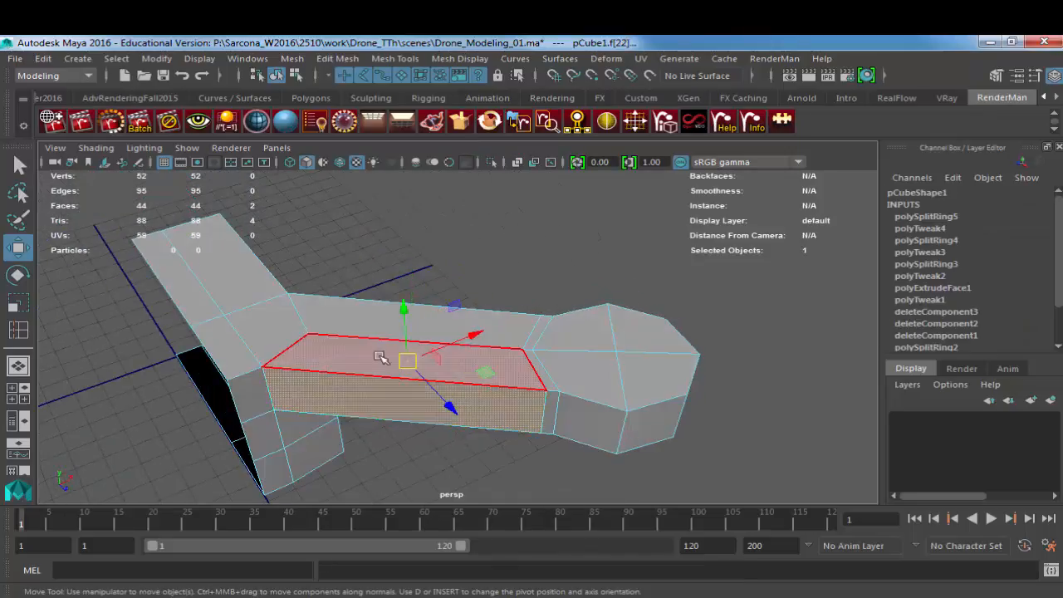
left_click_drag(408, 395, 545, 427, "alt")
Step: Try to narrow the arm by scaling its side faces along the object's Z and X axes
key("r")
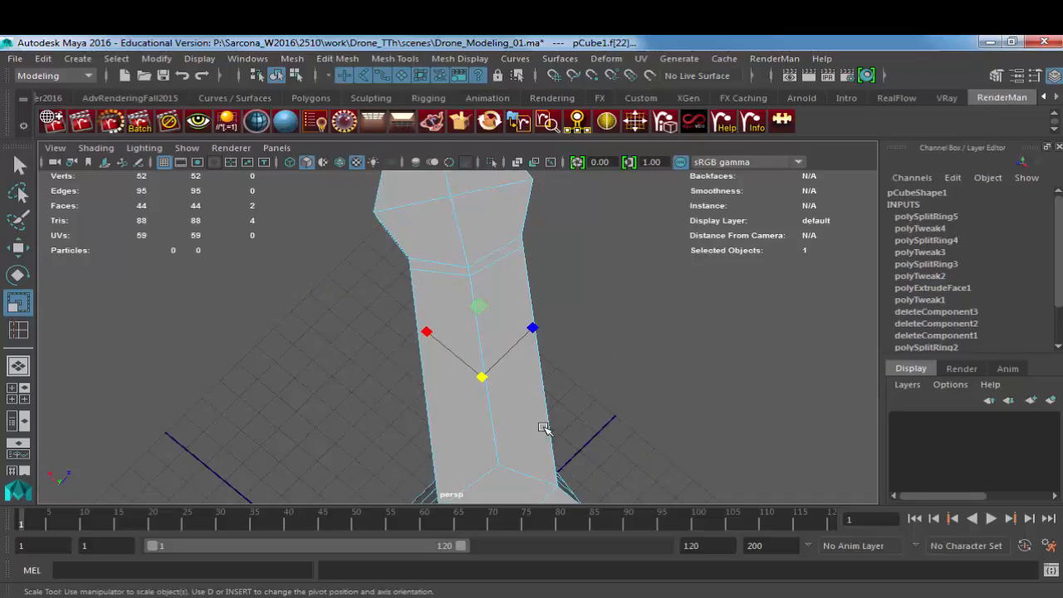
left_click_drag(533, 328, 498, 346)
key("ctrl+z")
left_click_drag(427, 331, 458, 353)
key("ctrl+z")
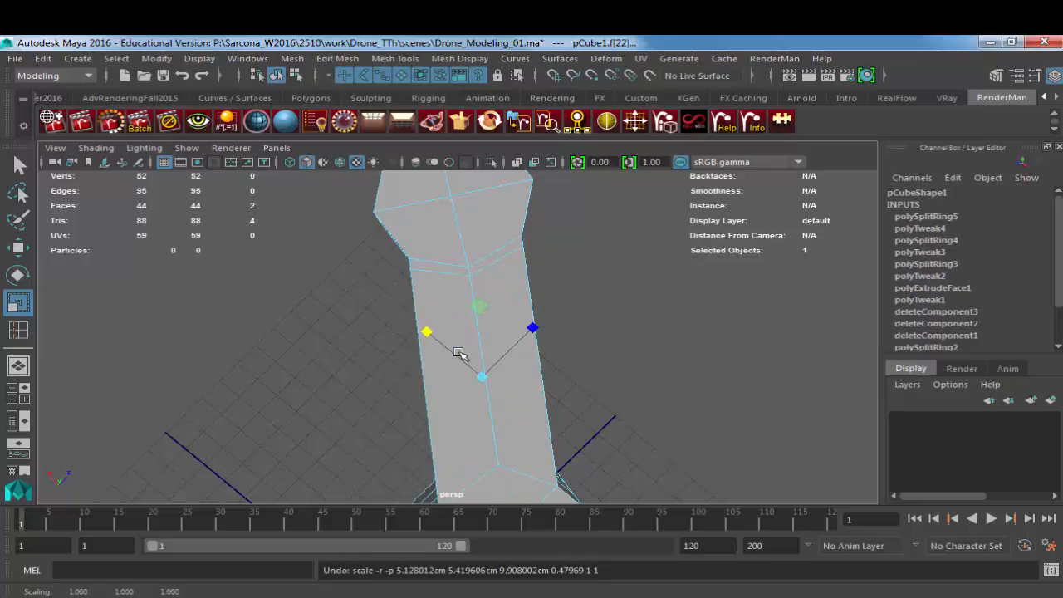
Step: Reset the Scale tool and set its axis orientation to Component
double_click(18, 304)
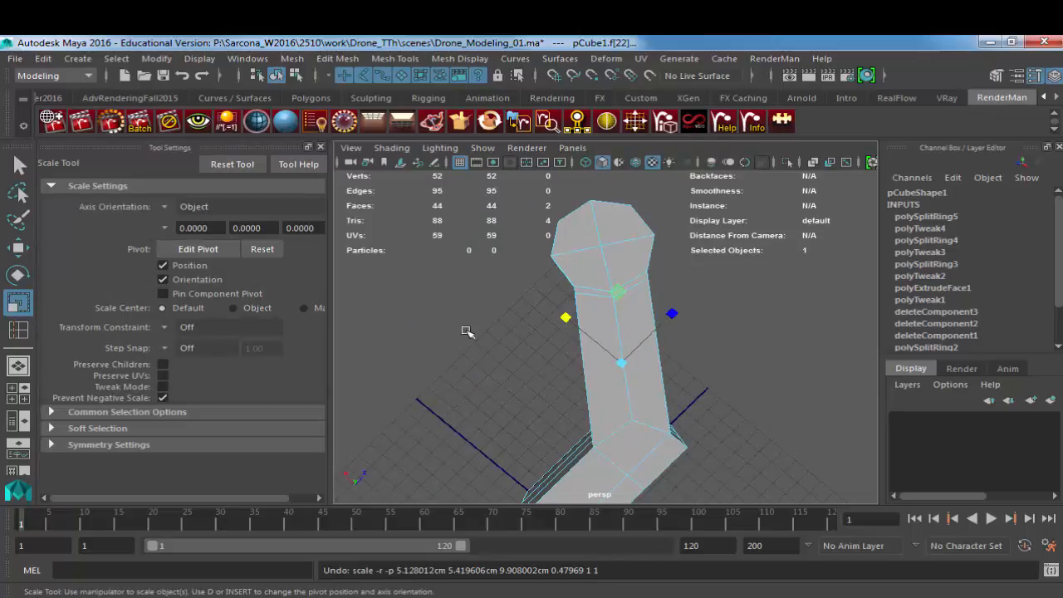
left_click(231, 165)
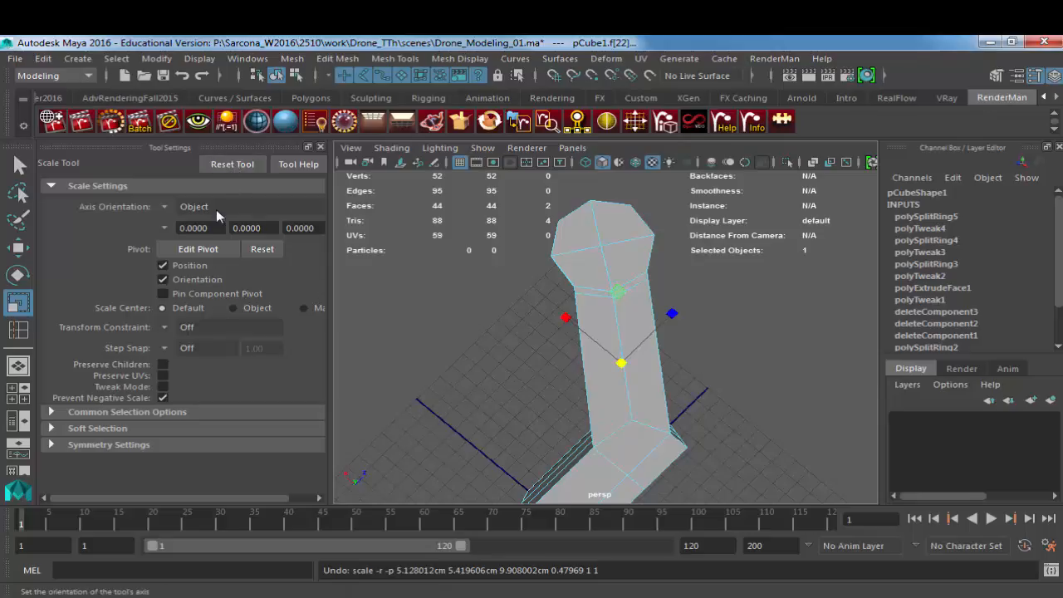
left_click(182, 207)
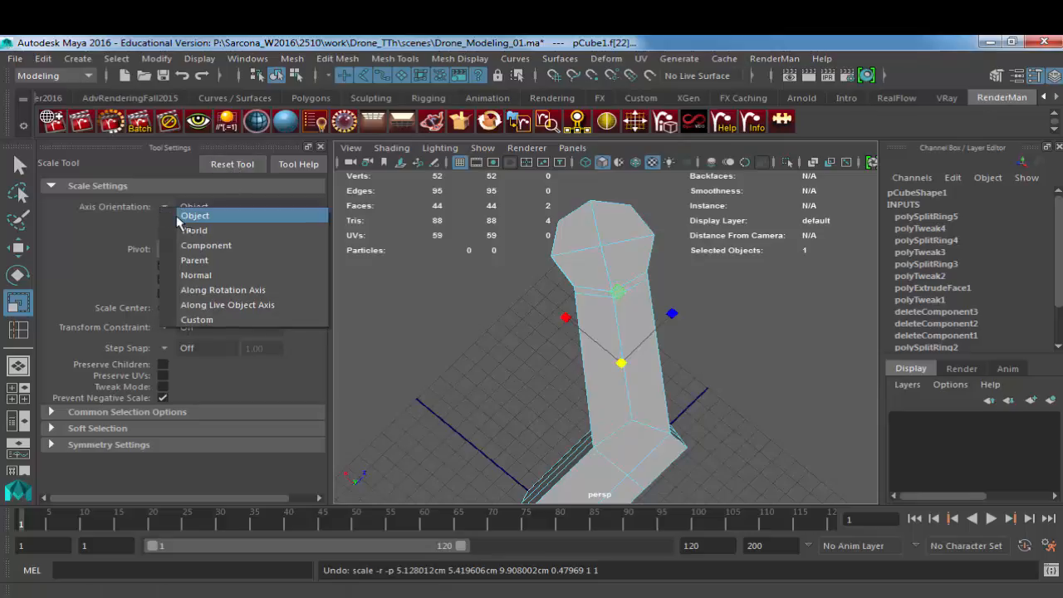
left_click(191, 231)
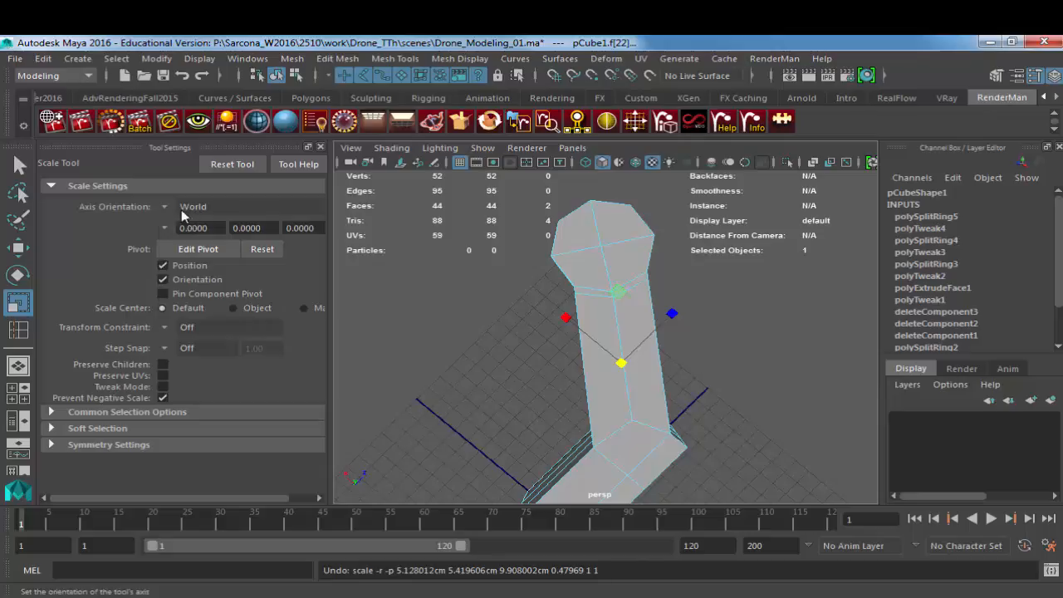
left_click(181, 209)
left_click(187, 243)
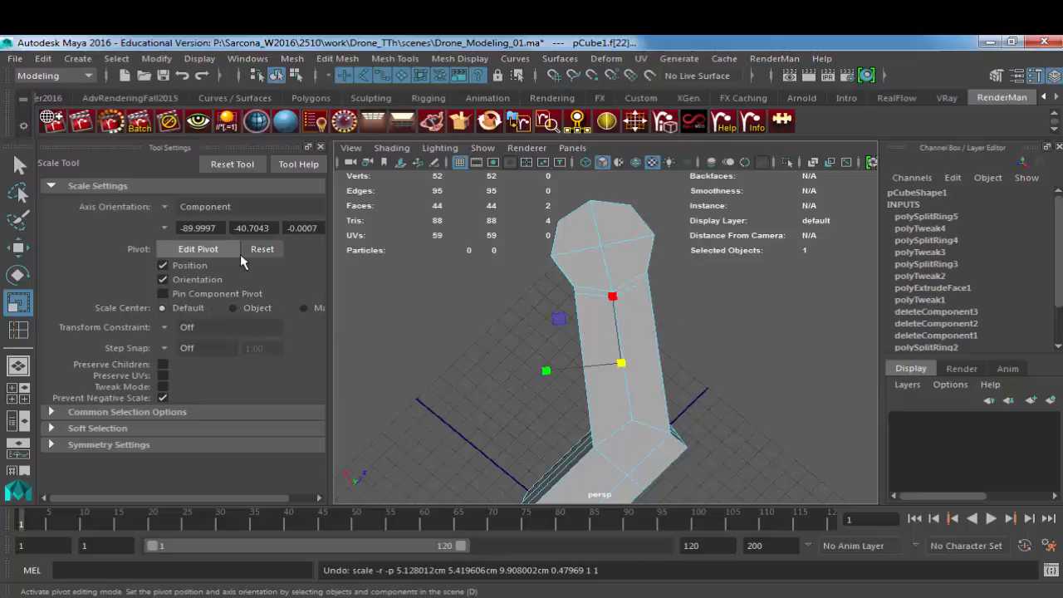
Step: Narrow the arm by scaling the selected side faces along the component axes, and reset the Scale tool to its defaults
left_click_drag(545, 368, 576, 374)
left_click_drag(613, 295, 619, 305)
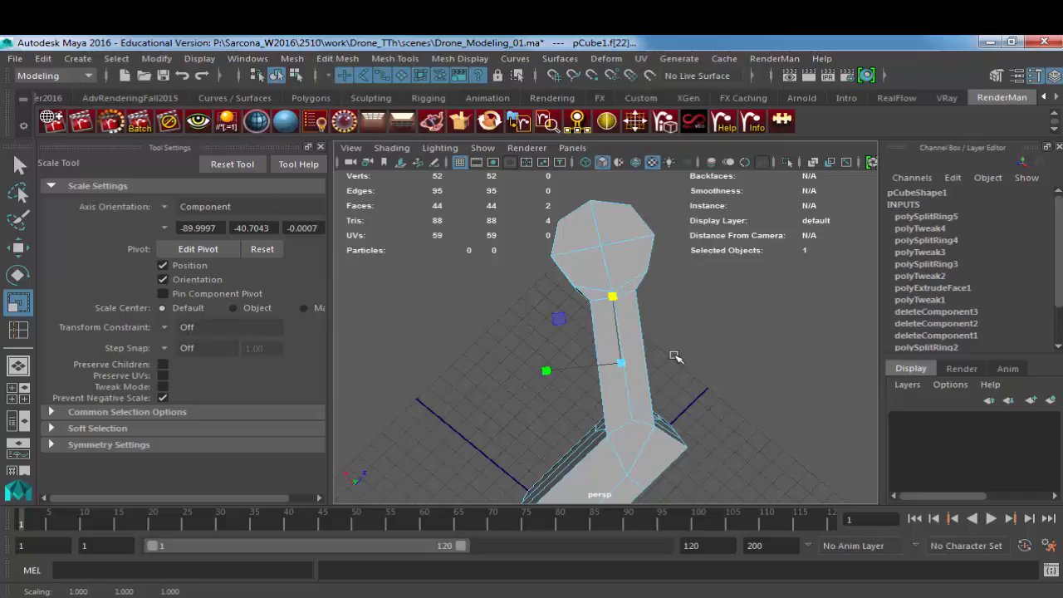
left_click(233, 165)
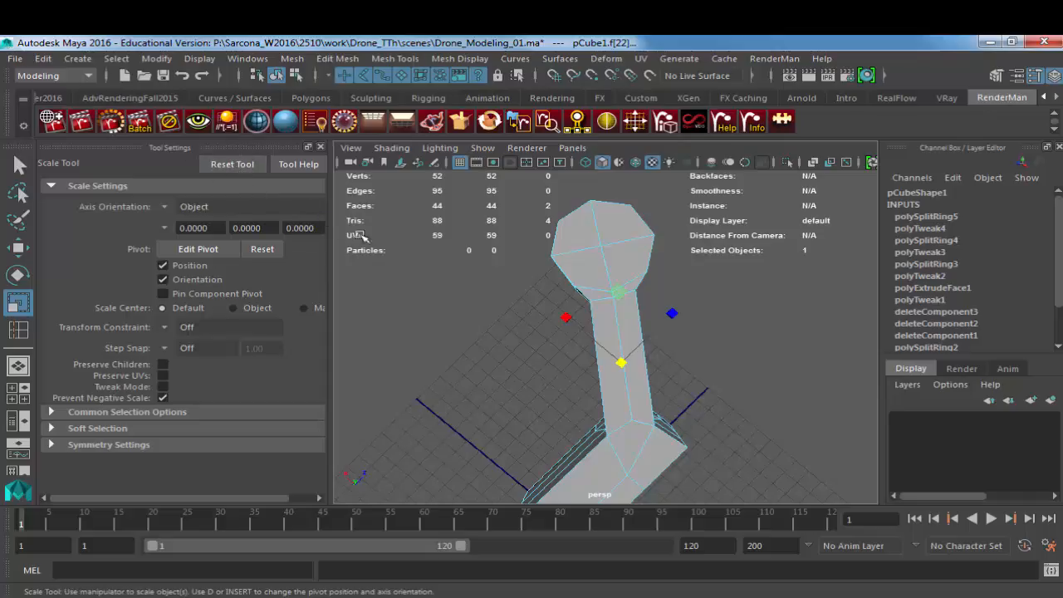
Step: Examine the narrowed arm and its transition to the motor end in smooth preview and unsmoothed display
left_click_drag(615, 362, 431, 339, "alt")
key("3")
left_click_drag(578, 294, 618, 391, "alt")
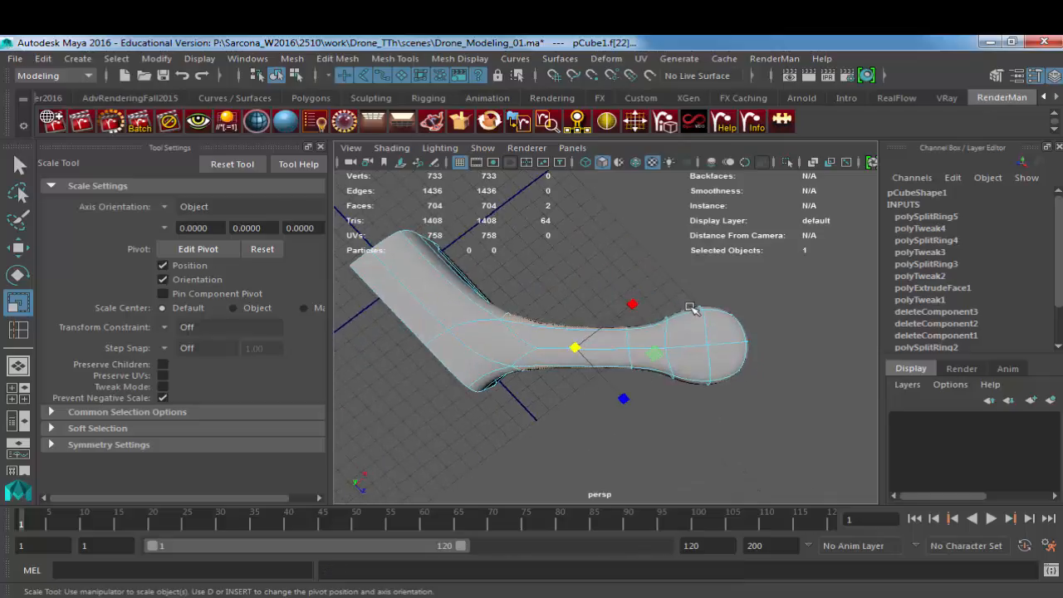
middle_click_drag(648, 326, 565, 333, "alt")
right_click_drag(565, 333, 674, 335, "alt")
middle_click_drag(453, 344, 594, 344, "alt")
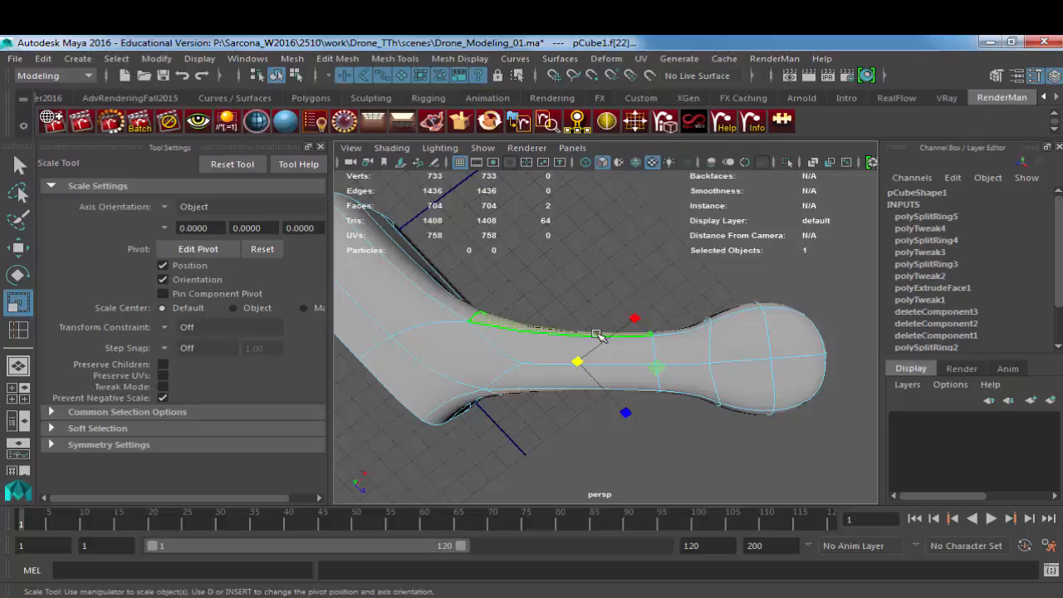
key("1")
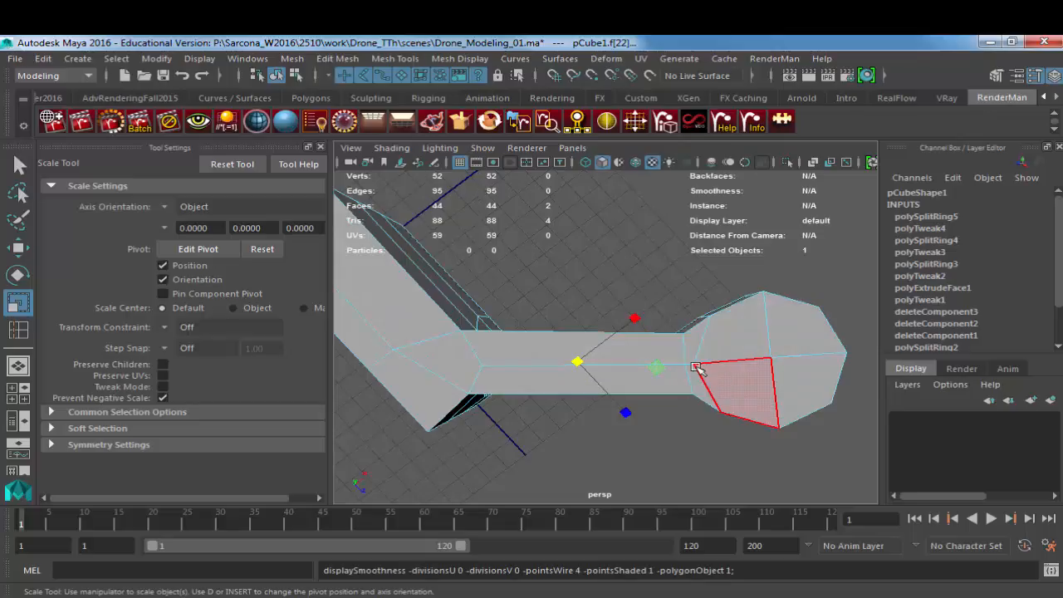
right_click_drag(696, 366, 724, 346)
middle_click_drag(724, 347, 627, 347, "alt")
right_click_drag(626, 347, 771, 358, "alt")
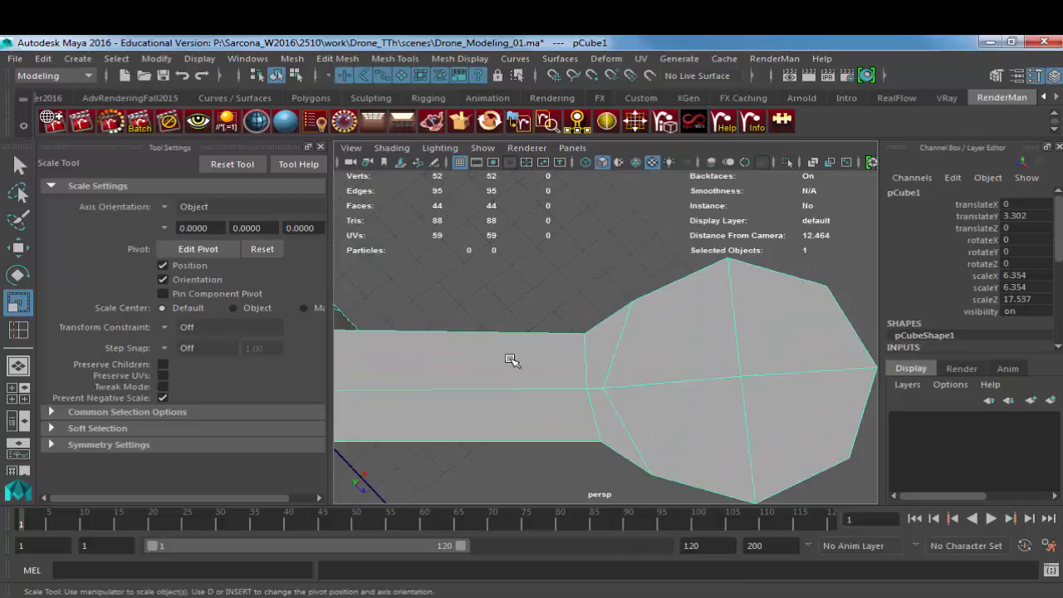
Step: Insert two edge loops across the arm, one close to the body end and one close to the motor end
middle_click_drag(510, 360, 668, 363, "alt")
right_click_drag(463, 282, 332, 290, "shift")
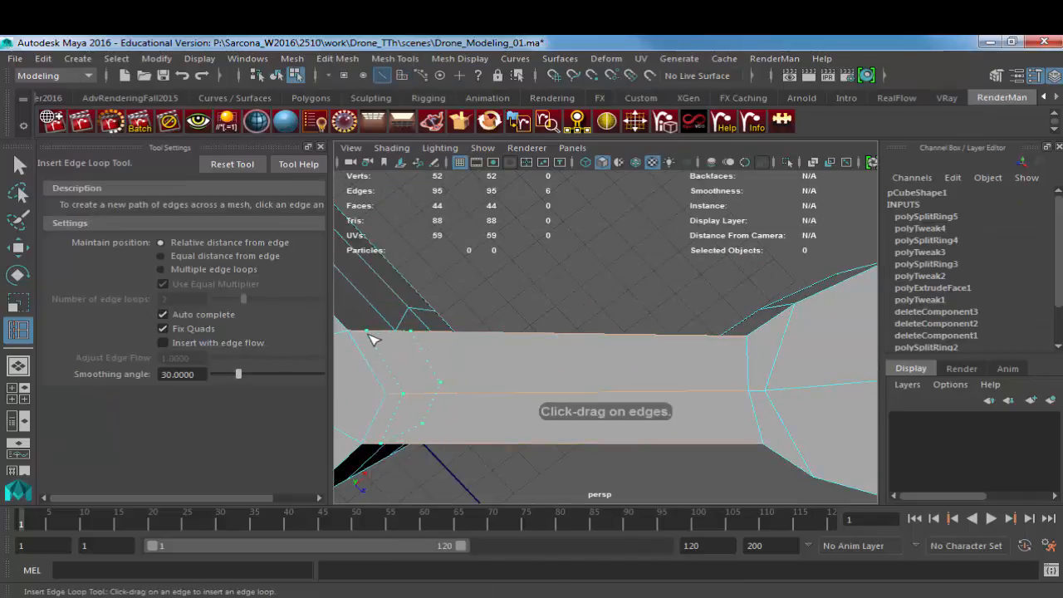
left_click_drag(371, 339, 366, 337)
left_click_drag(721, 342, 739, 340)
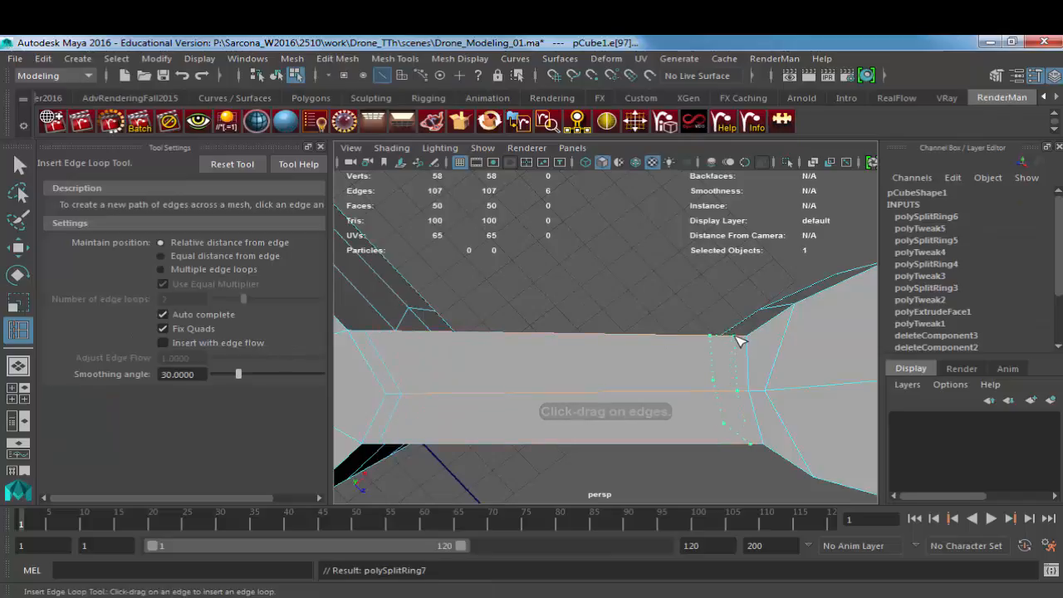
Step: Examine the arm's tightened transitions at the body and motor end in smooth preview, from above and from the side
key("w")
left_click(650, 353)
key("3")
left_click(653, 305)
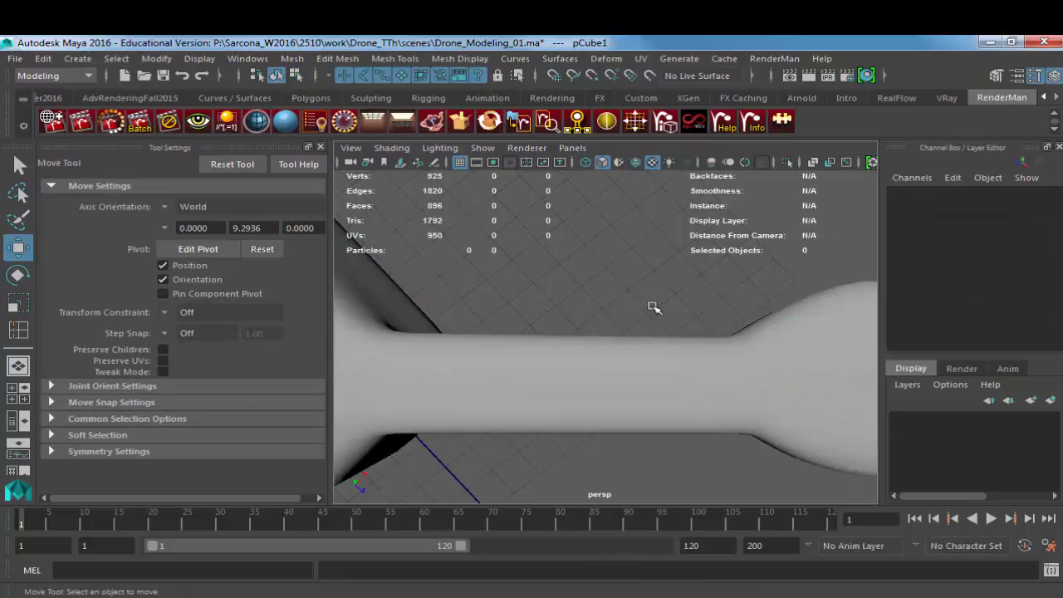
left_click_drag(653, 306, 767, 368, "alt")
scroll(712, 363, "down", 5)
scroll(634, 357, "down", 3)
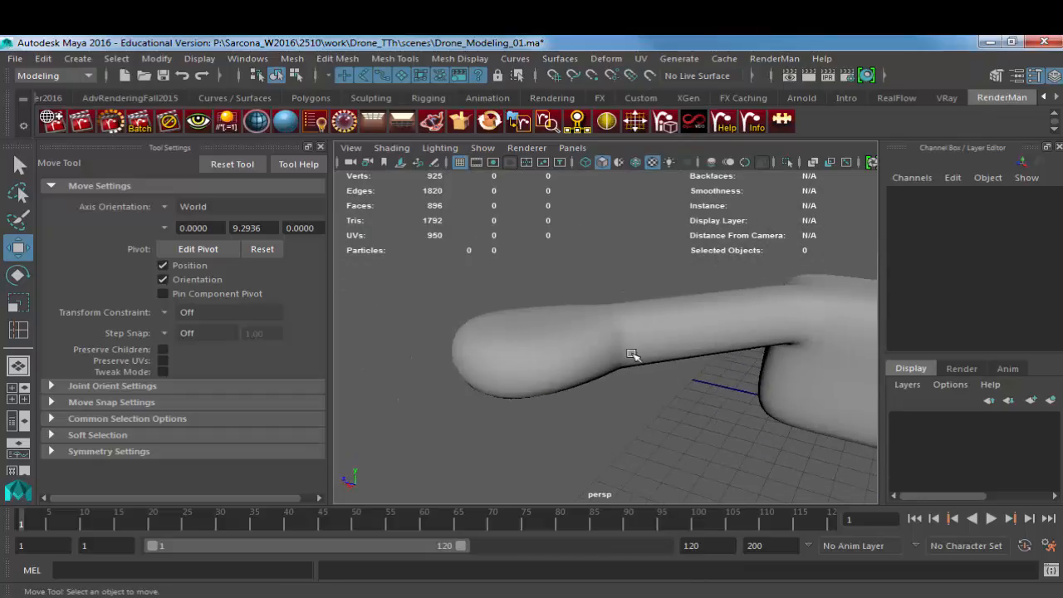
left_click_drag(634, 356, 687, 337, "alt")
scroll(590, 361, "down", 4)
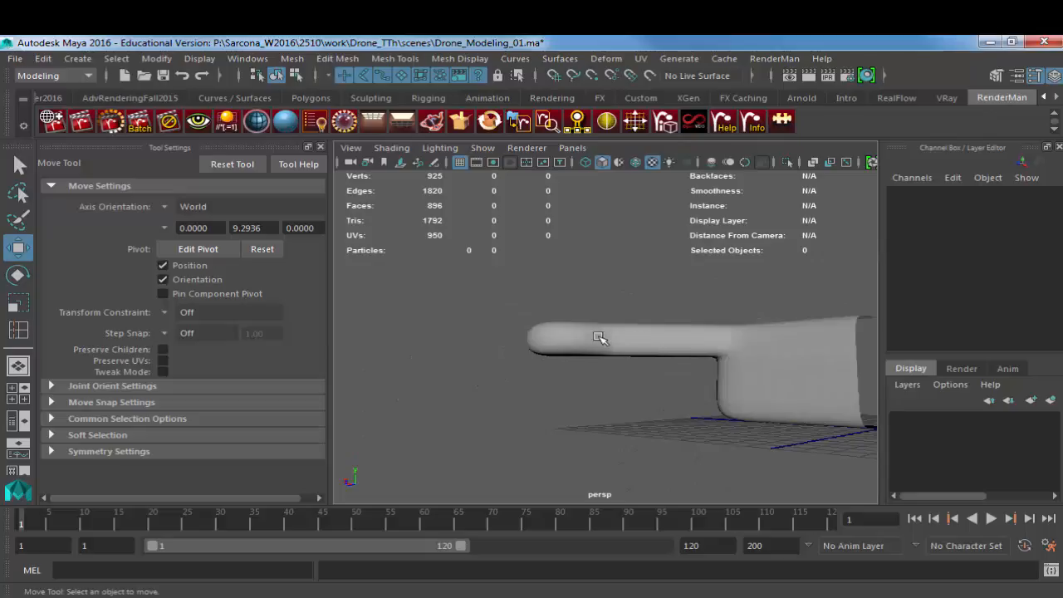
Step: Select the two long underside faces of the unsmoothed arm and raise them to make the arm thinner
left_click(654, 336)
key("1")
left_click_drag(670, 354, 554, 340, "alt")
scroll(606, 356, "up", 5)
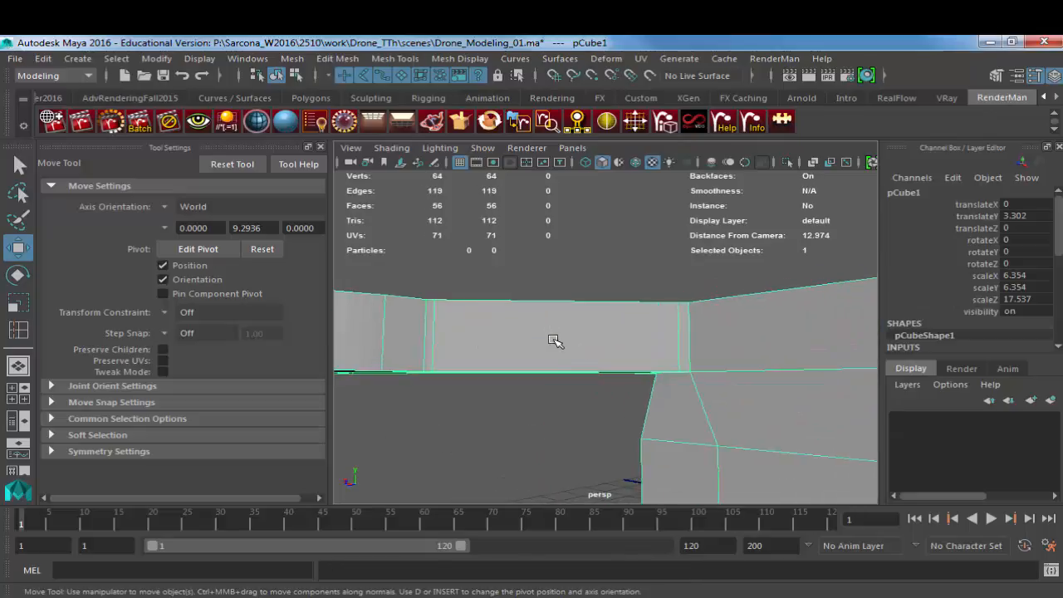
right_click_drag(554, 340, 555, 363)
left_click_drag(555, 363, 555, 355, "alt")
left_click(553, 368)
left_click(548, 388, "shift")
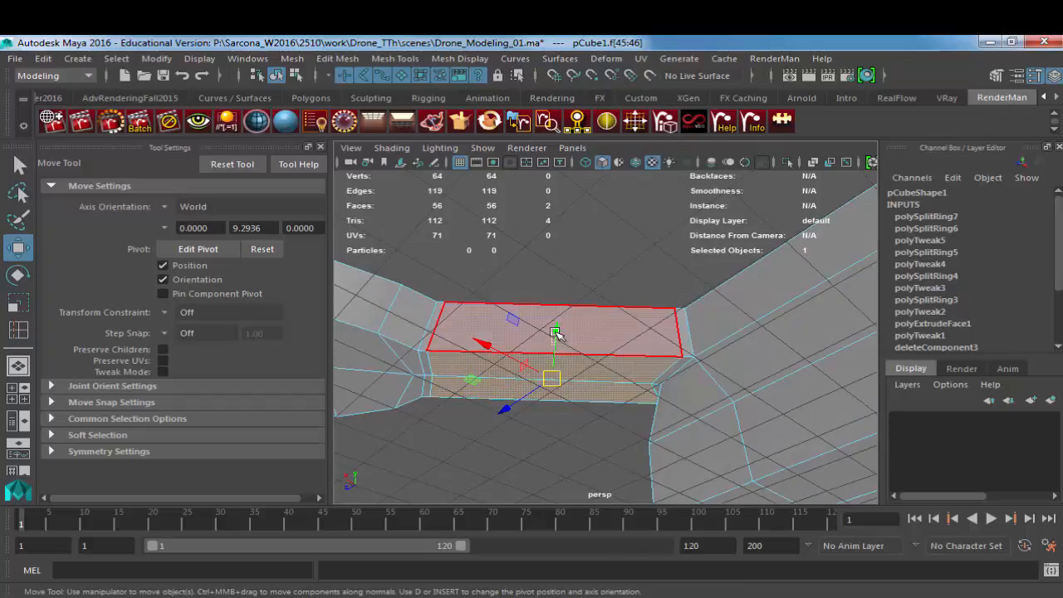
left_click_drag(556, 333, 569, 386)
Step: Select the two long top faces of the arm and lower them to reduce its thickness
left_click_drag(588, 316, 587, 347, "alt")
left_click(585, 308)
left_click(581, 292, "shift")
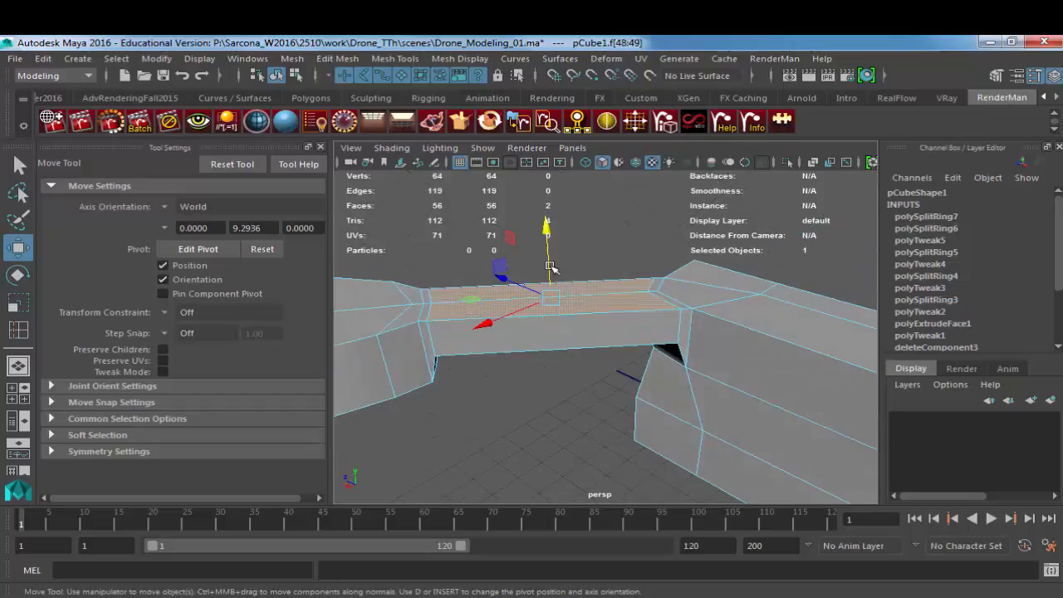
left_click_drag(546, 242, 549, 253)
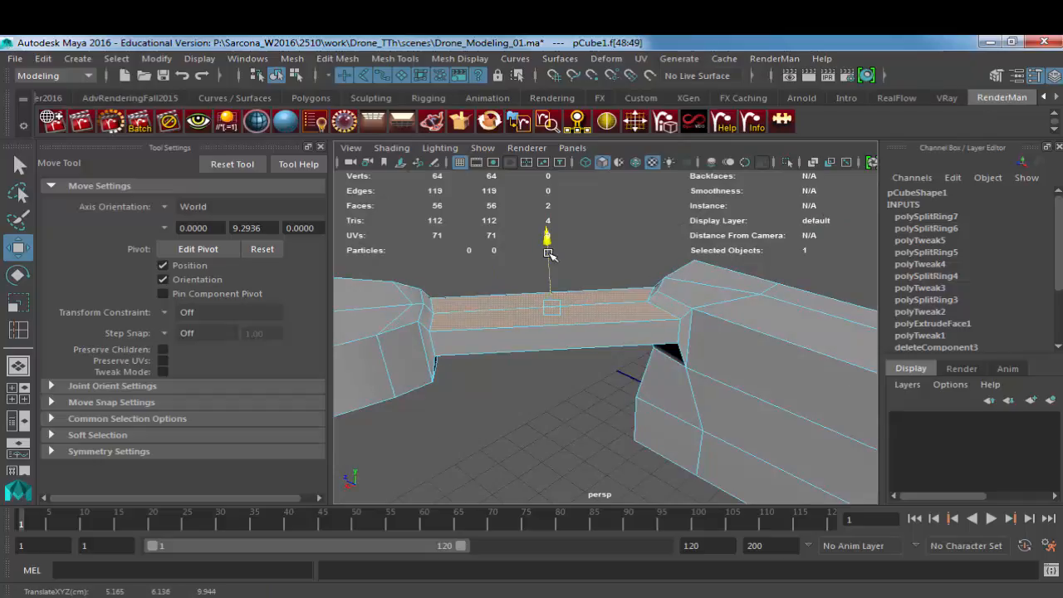
Step: Examine the thinned arm together with the body and motor end in smooth preview
right_click_drag(555, 335, 599, 324)
left_click(598, 326)
key("f")
left_click_drag(588, 371, 888, 353, "alt")
key("3")
left_click(583, 370)
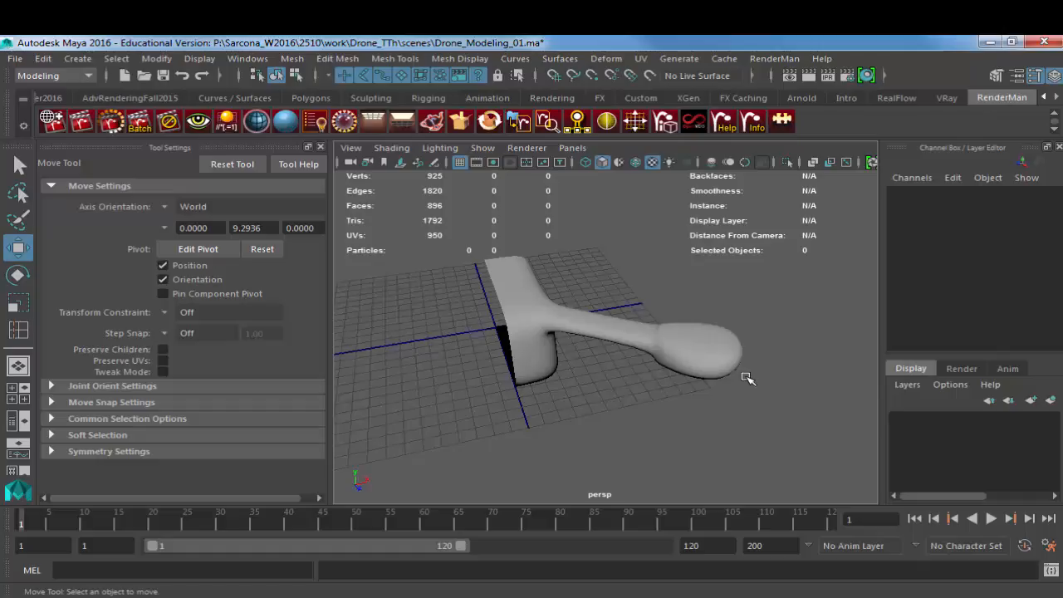
left_click(579, 324)
key("1")
Step: Examine the body's lower edge and the arm joint in smoothed and unsmoothed display from several angles
left_click_drag(759, 341, 518, 311, "alt")
right_click_drag(518, 311, 748, 333, "alt")
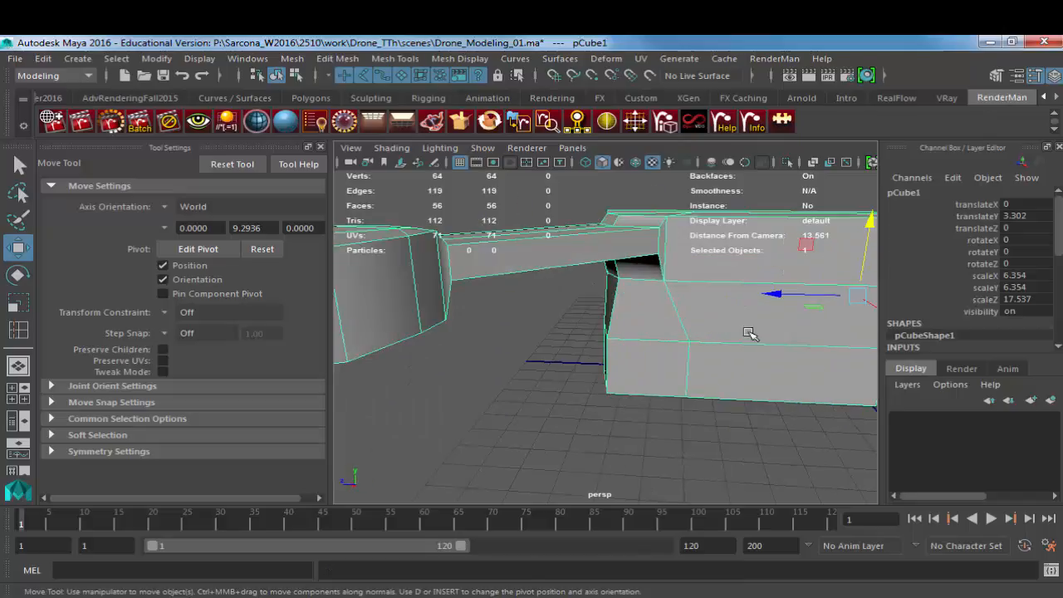
left_click_drag(750, 334, 672, 396, "alt")
key("3")
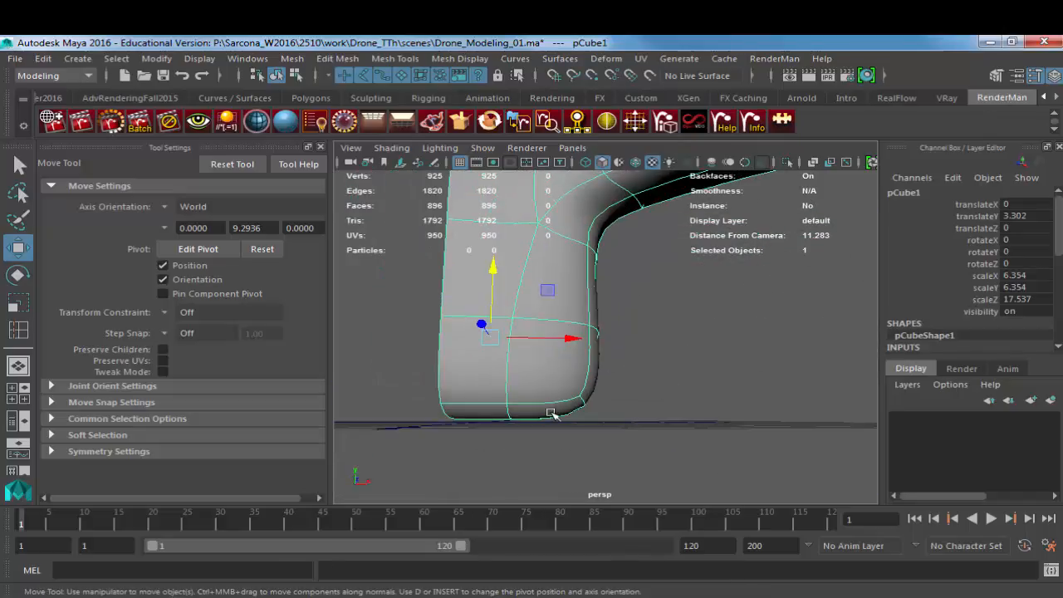
left_click_drag(592, 324, 642, 275, "alt")
key("1")
right_click_drag(611, 284, 619, 268)
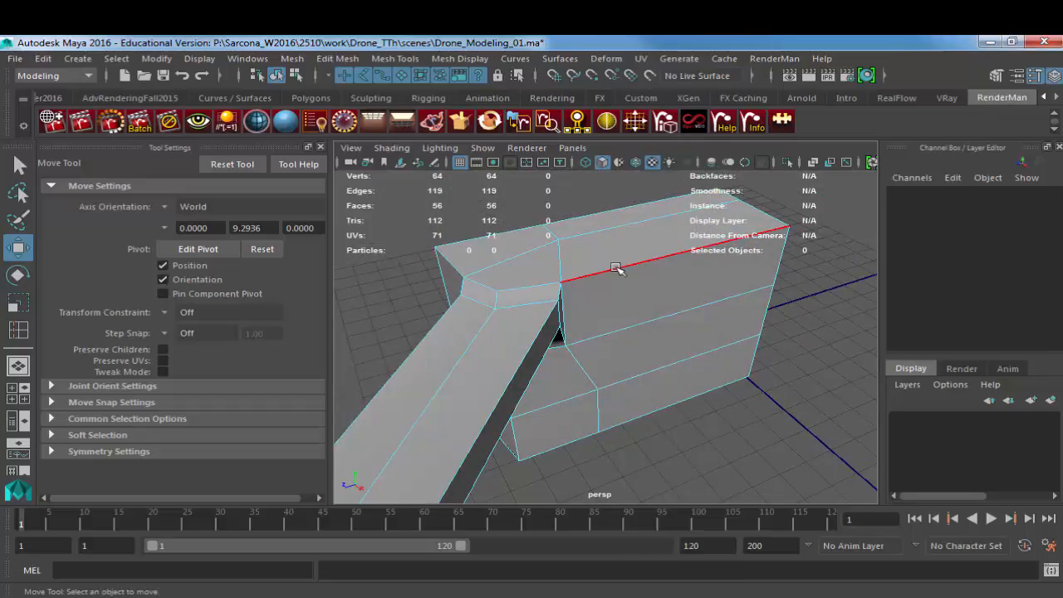
left_click_drag(667, 318, 625, 302, "alt")
right_click_drag(597, 347, 611, 333)
left_click_drag(611, 333, 576, 325, "alt")
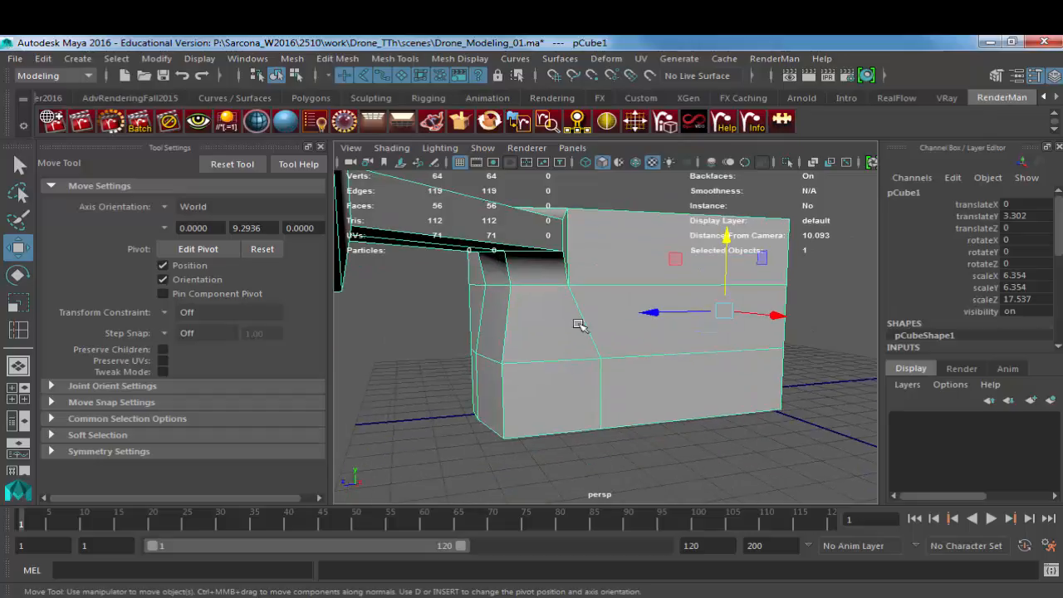
right_click_drag(510, 279, 432, 290, "shift")
Step: Insert an edge loop around the body between its bottom edge and the lowest existing loop, and check the smoothed shape
left_click_drag(547, 283, 664, 304, "alt")
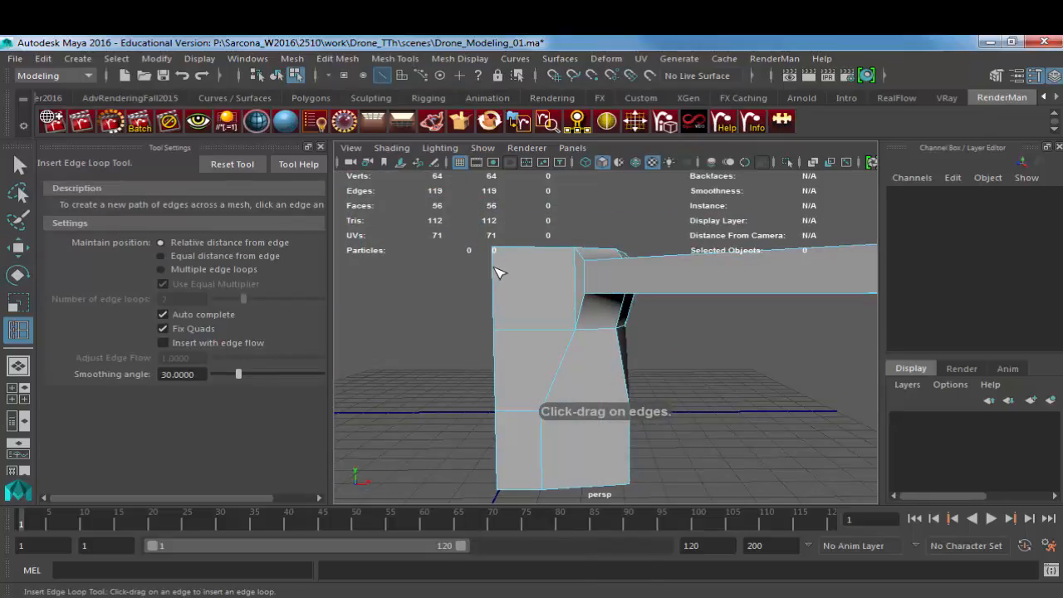
left_click_drag(504, 465, 524, 429)
key("3")
left_click_drag(705, 423, 717, 414, "alt")
key("w")
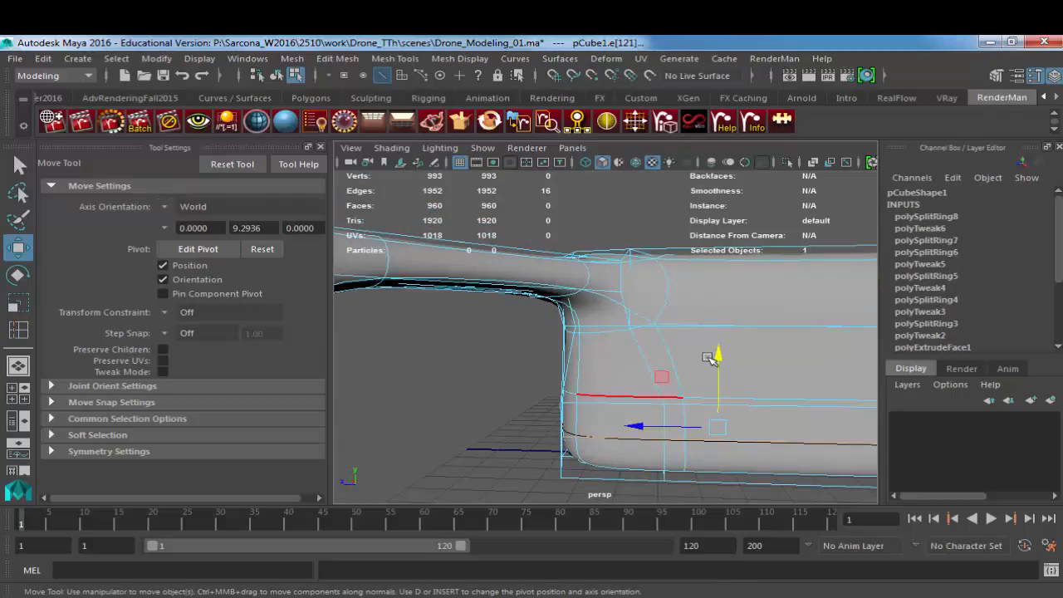
key("F8")
left_click(662, 380)
left_click_drag(662, 380, 613, 319, "alt")
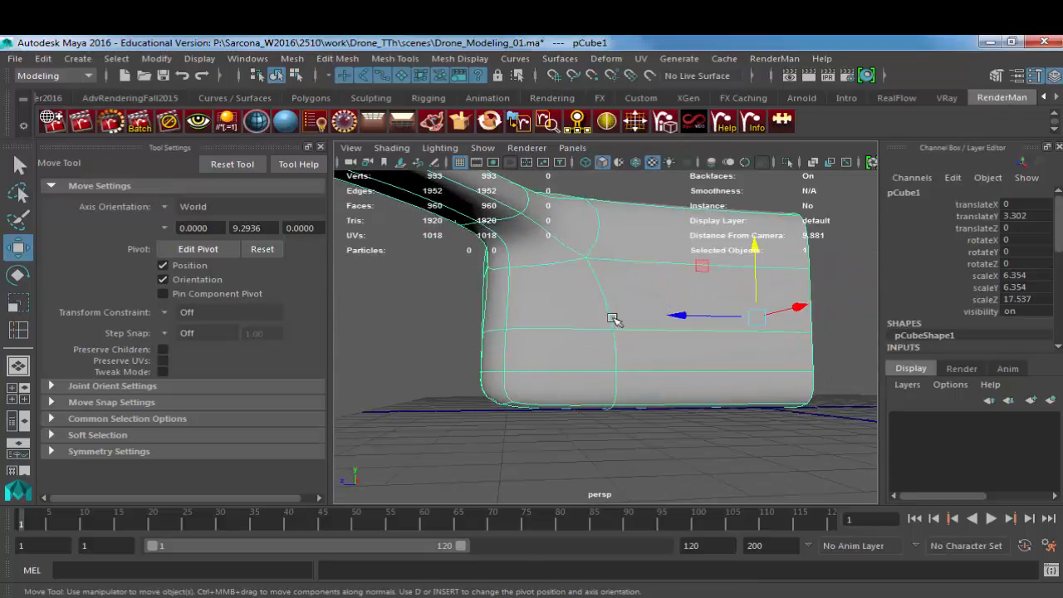
Step: Move the body's lowest edge loop down towards the bottom edge, to about Y 0.49, comparing smoothed and unsmoothed display
key("1")
key("F10")
left_click(613, 369)
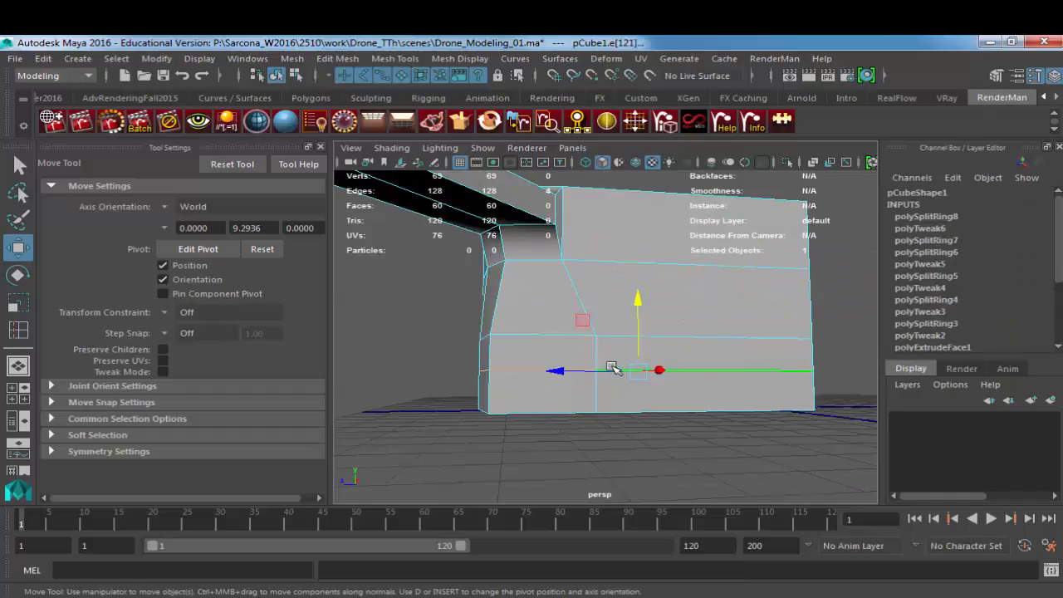
left_click_drag(636, 309, 636, 327)
key("3")
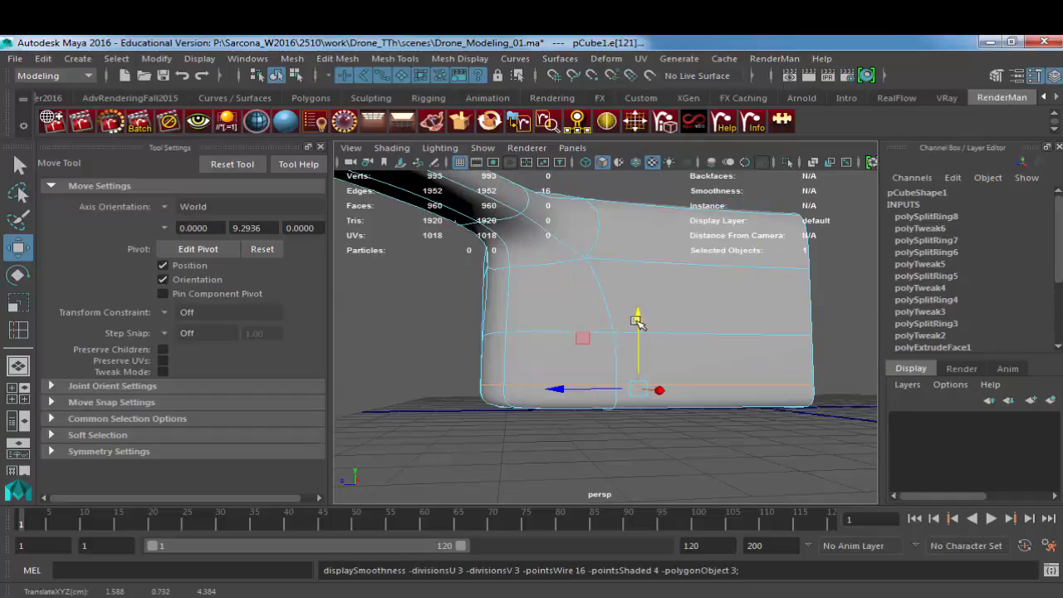
left_click_drag(558, 352, 680, 330, "alt")
key("1")
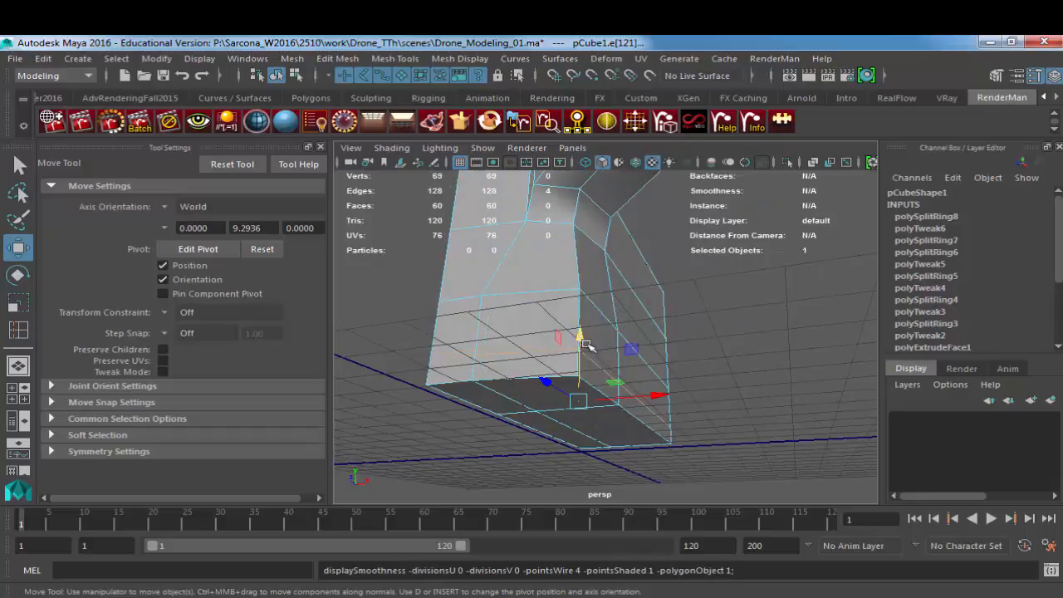
left_click_drag(575, 394, 573, 382, "alt")
left_click_drag(580, 343, 580, 348)
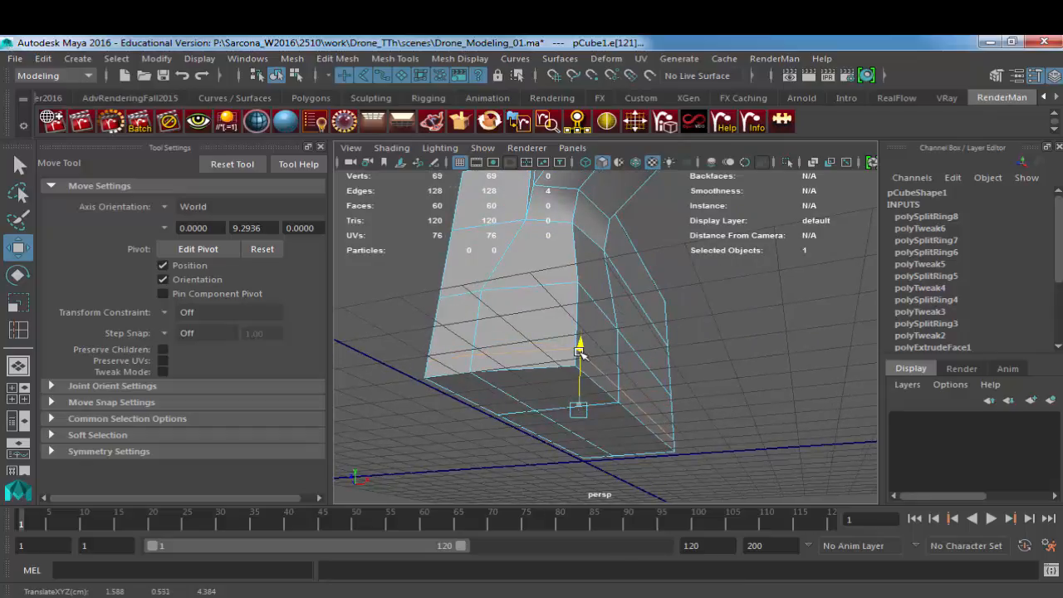
key("3")
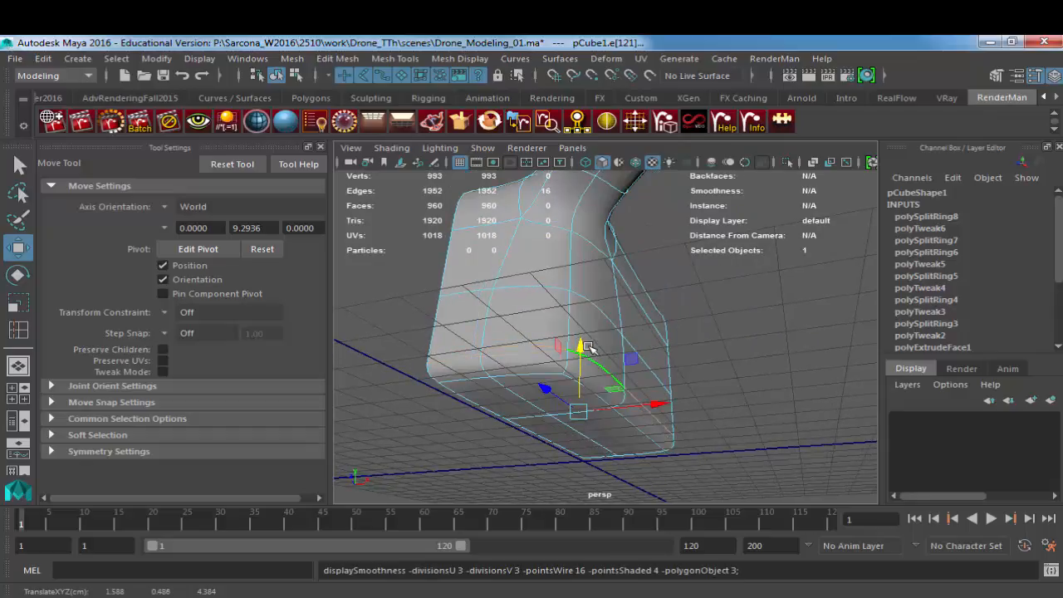
Step: Try the lowest edge loop below the body's bottom edge, at about Y -0.31, and examine the effect on the smoothed shape
key("1")
key("2")
left_click_drag(580, 347, 583, 371)
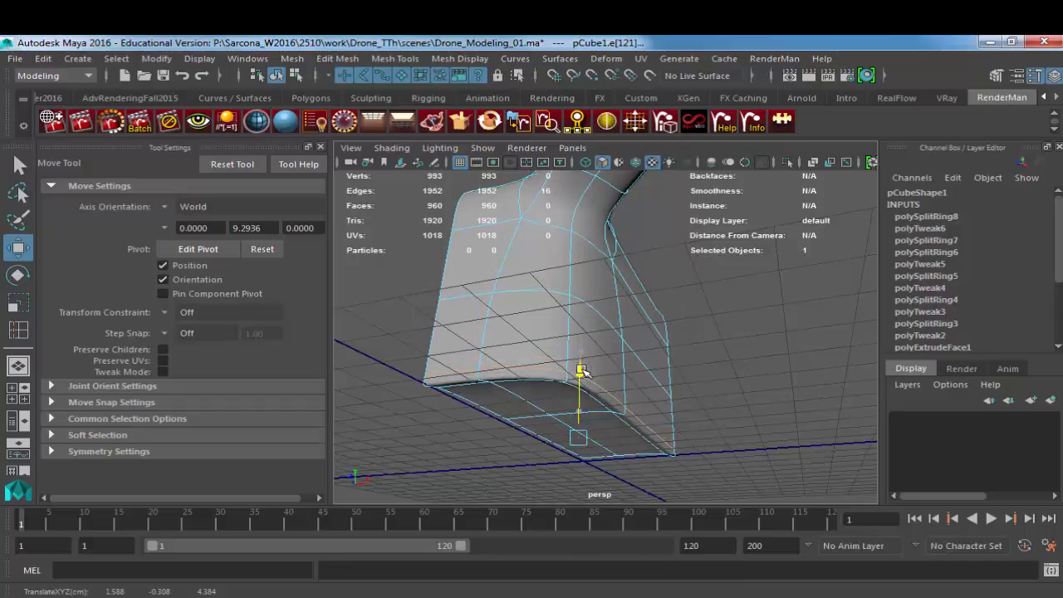
key("1")
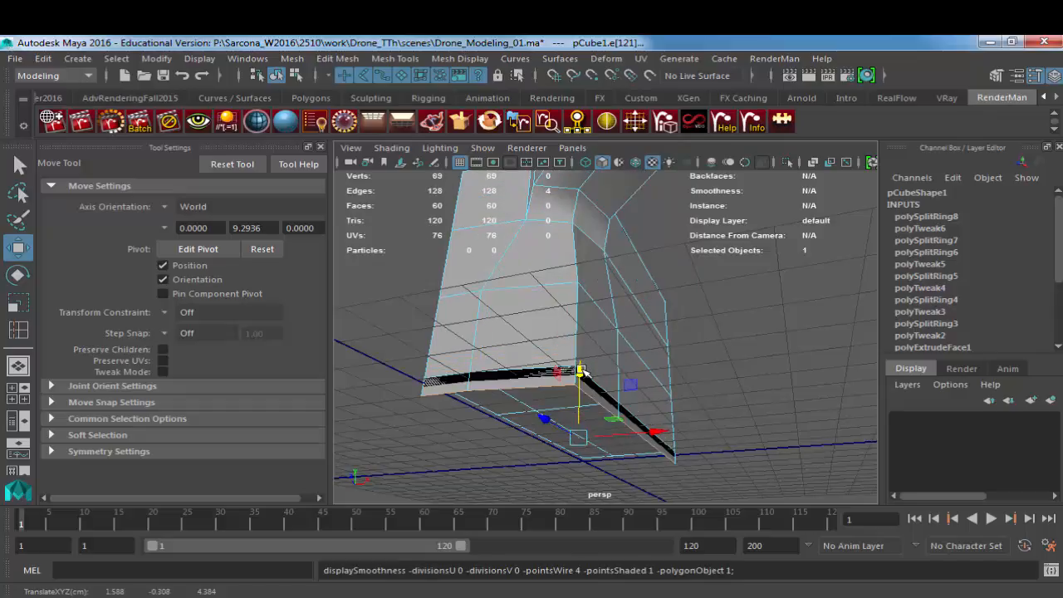
left_click_drag(636, 354, 615, 313, "alt")
right_click_drag(615, 313, 634, 328, "alt")
middle_click_drag(634, 327, 679, 291, "alt")
right_click_drag(679, 291, 580, 290, "alt")
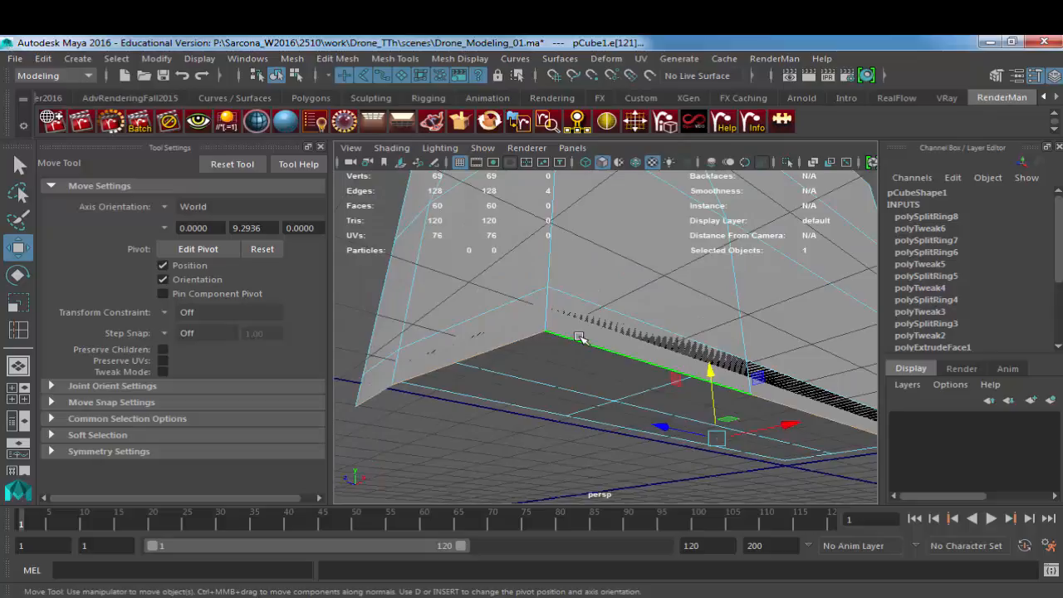
key("1")
key("3")
key("1")
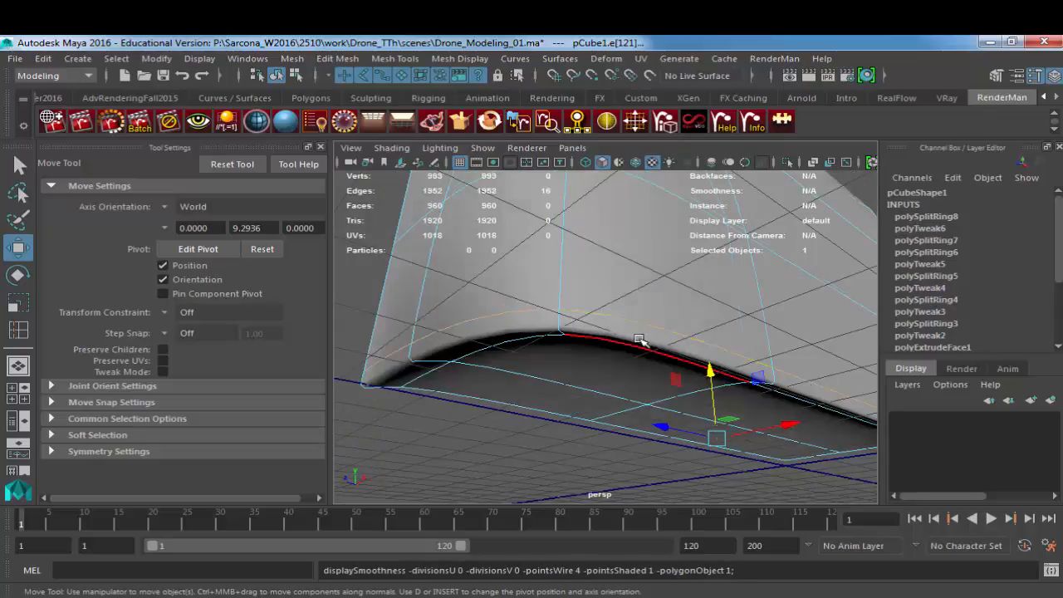
Step: Move the lowest edge loop back above the body's bottom edge, to about Y 0.47, and check the smoothed corner
middle_click_drag(634, 342, 631, 304)
key("3")
key("1")
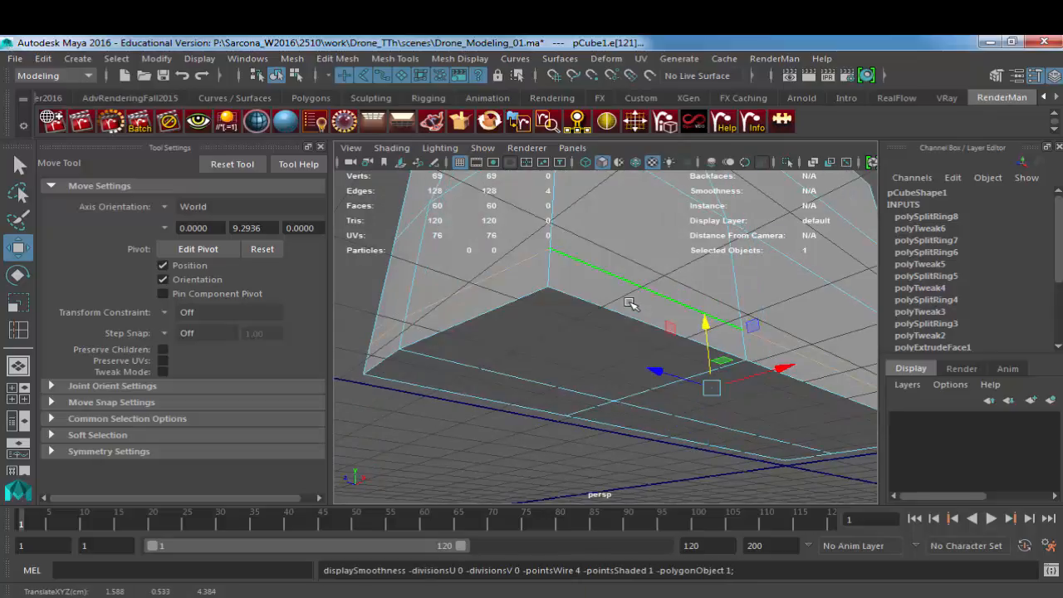
key("3")
key("1")
key("3")
mouse_move(630, 308)
middle_mouse_down()
mouse_move(631, 355)
mouse_move(630, 294)
middle_mouse_up()
key("1")
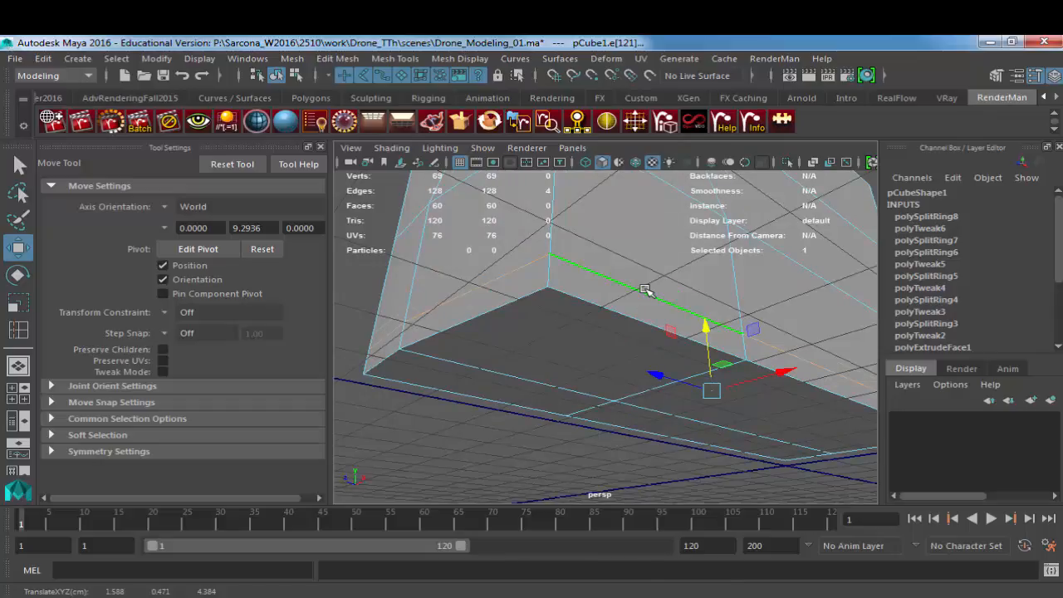
key("3")
scroll(706, 309, "down", 5)
left_click_drag(722, 304, 658, 420, "alt")
key("1")
Step: Select the four faces on top of the body, try raising them along Y, and undo the move
left_click_drag(518, 335, 721, 344, "alt")
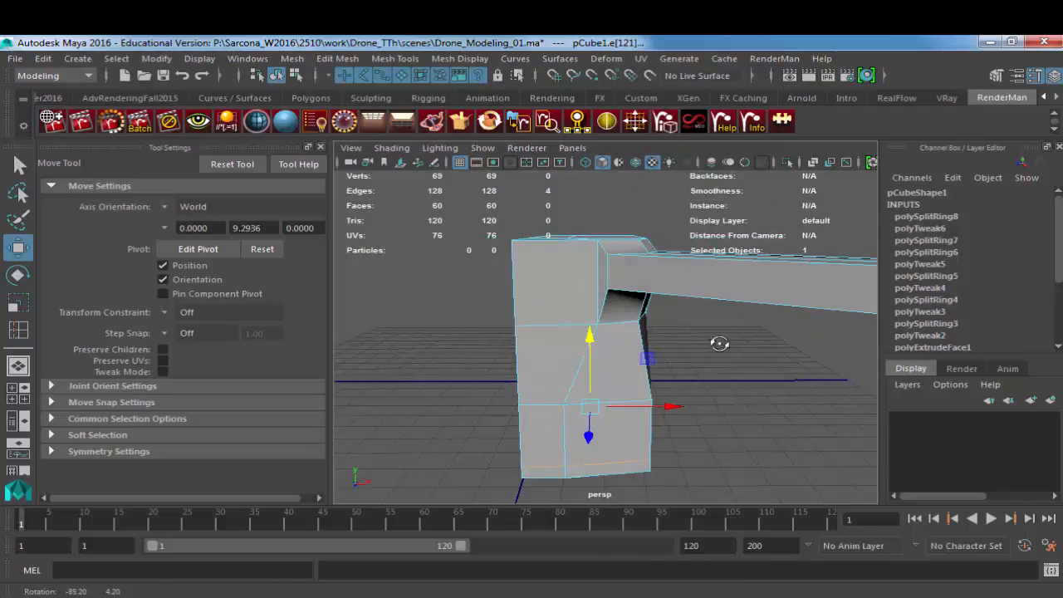
left_click(560, 311)
left_click_drag(573, 334, 631, 285, "alt")
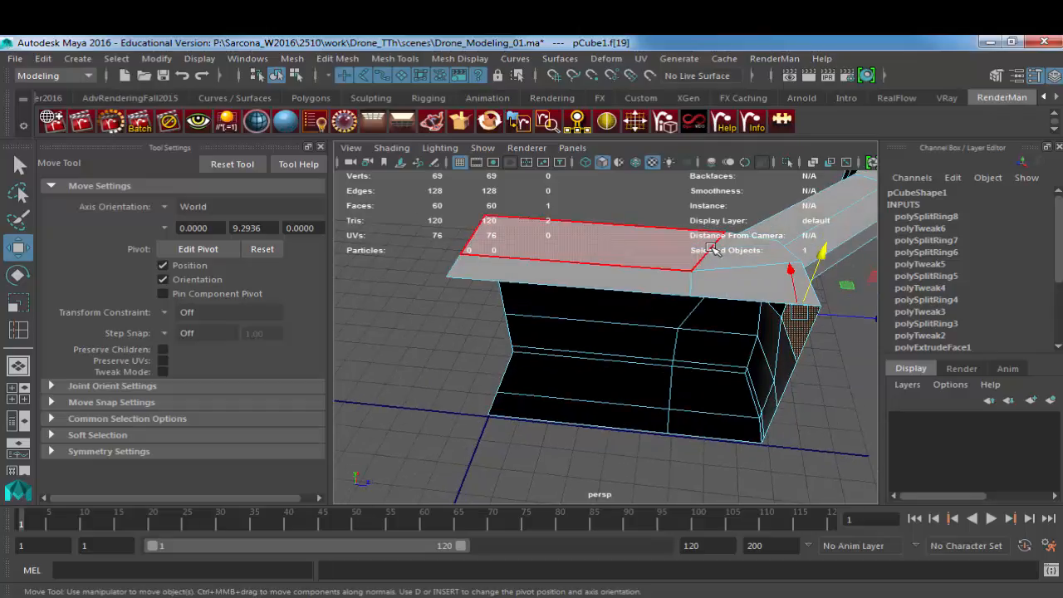
left_click(659, 256)
left_click(729, 274, "shift")
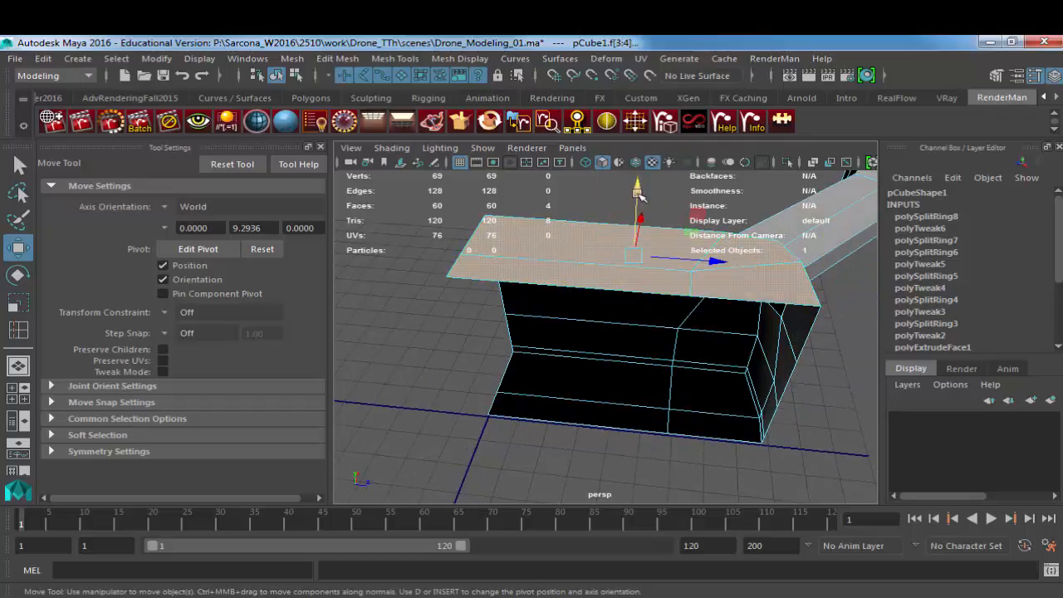
left_click_drag(639, 194, 640, 177)
key("ctrl+z")
left_click_drag(644, 241, 511, 280, "alt")
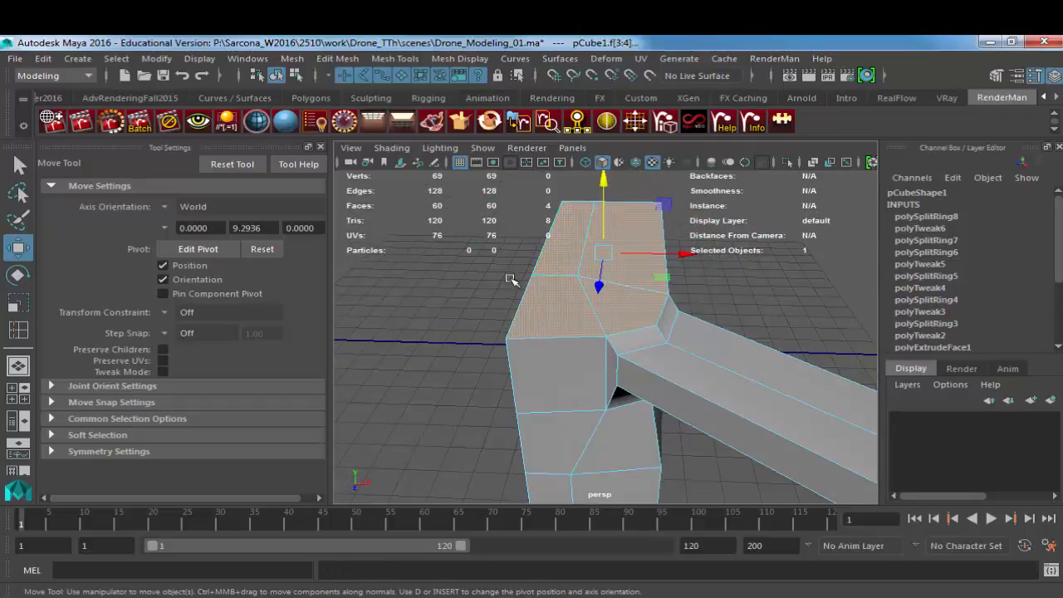
Step: Extrude the body's selected top faces with an offset of 0.25 and a local Z translation of 0.319
key("ctrl+e")
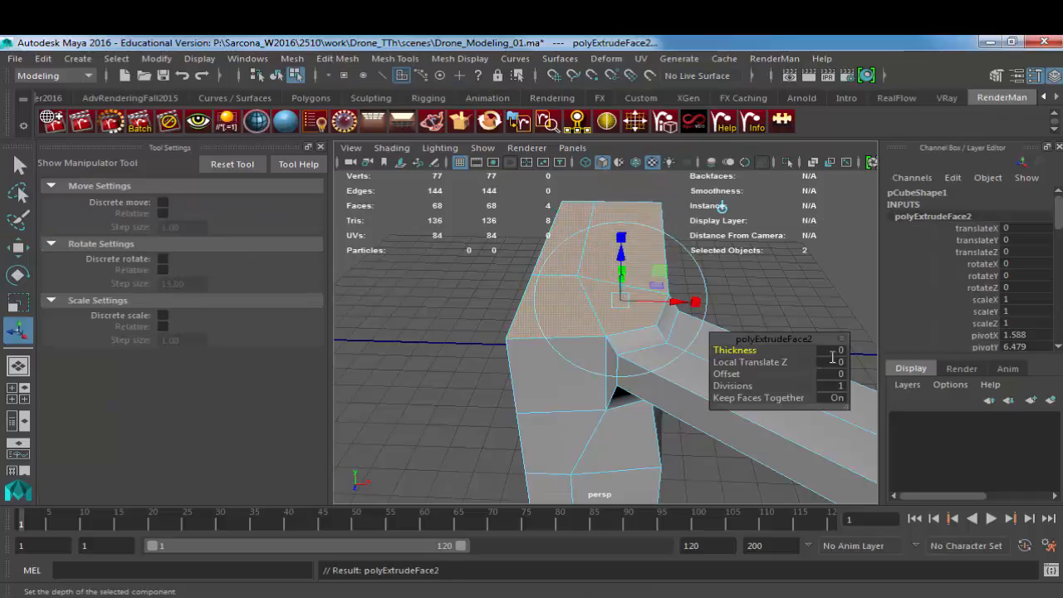
type("5")
key("Return")
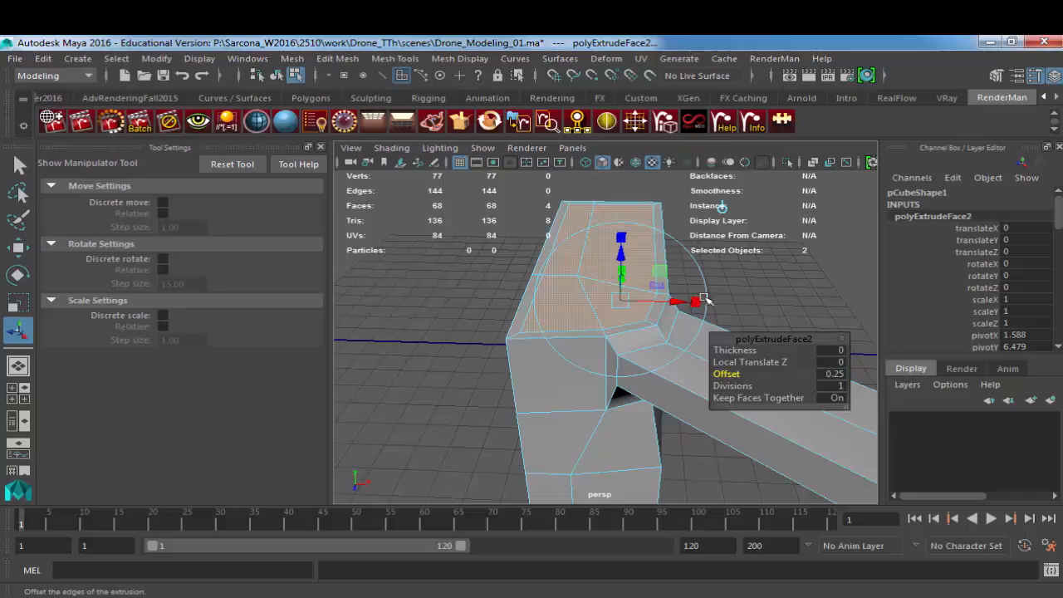
left_click_drag(612, 255, 619, 244)
left_click_drag(712, 280, 423, 276, "alt")
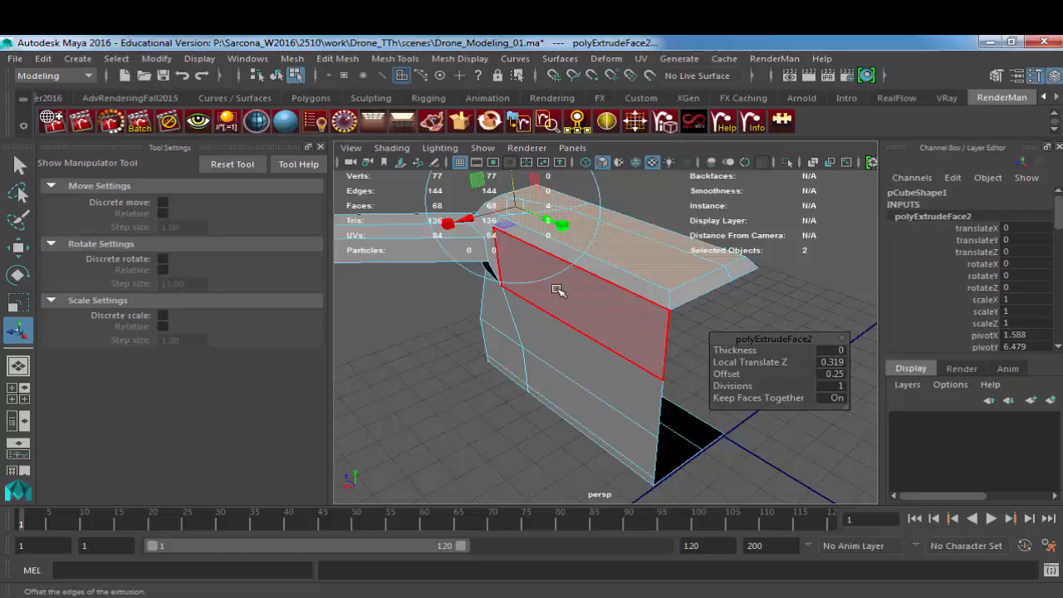
Step: Delete the two narrow side faces that the top extrusion created along the body's long open mirror side
left_click_drag(688, 254, 537, 273, "alt")
right_click_drag(537, 274, 634, 306, "alt")
left_click_drag(634, 306, 694, 299, "alt")
middle_click_drag(694, 300, 656, 272, "alt")
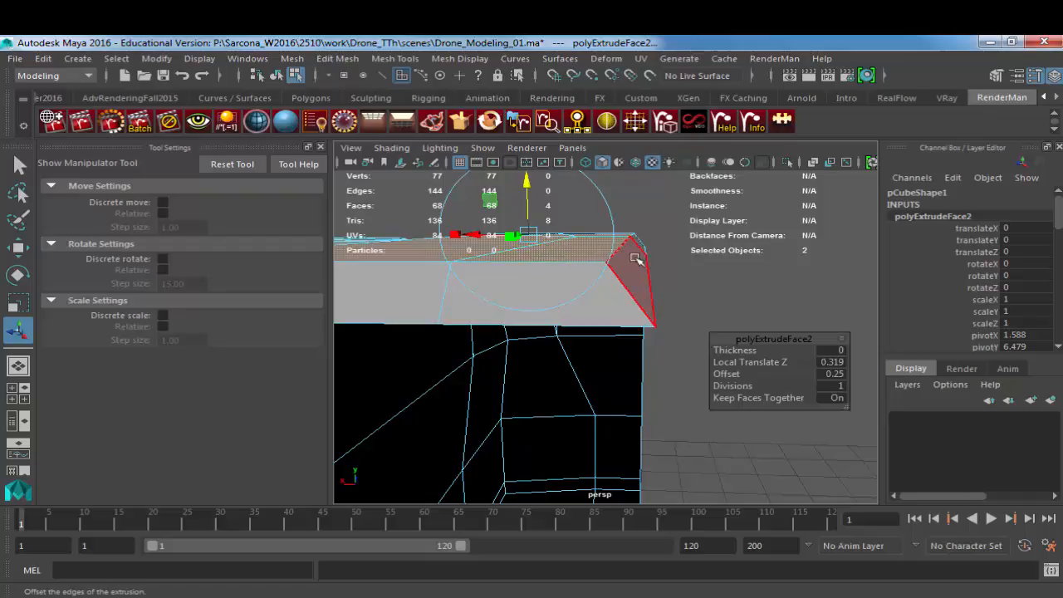
left_click(640, 259)
left_click_drag(707, 275, 623, 307, "alt")
key("Delete")
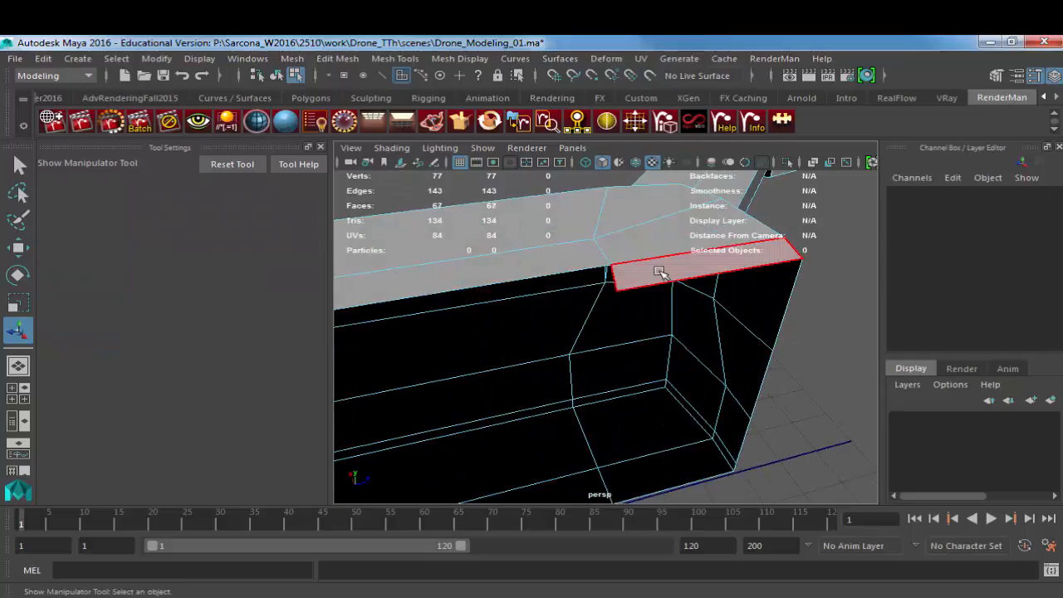
left_click(660, 273)
key("Delete")
Step: Delete the two remaining extrusion side faces above the body's short open end
middle_click_drag(477, 339, 679, 347, "alt")
left_click_drag(678, 347, 728, 332, "alt")
left_click(646, 357)
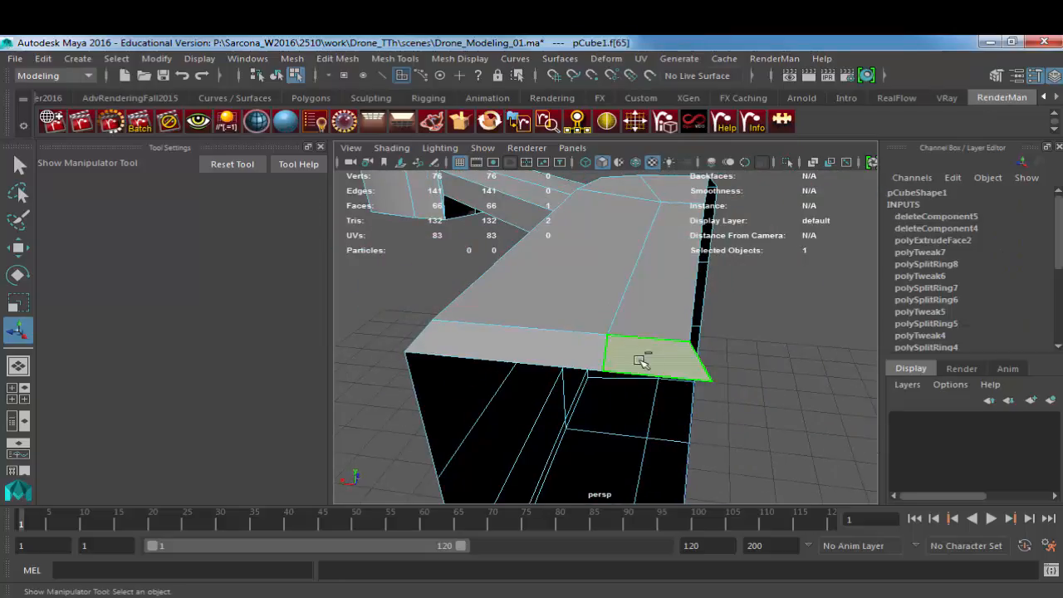
left_click(575, 356, "shift")
key("Delete")
left_click_drag(549, 340, 694, 306, "alt")
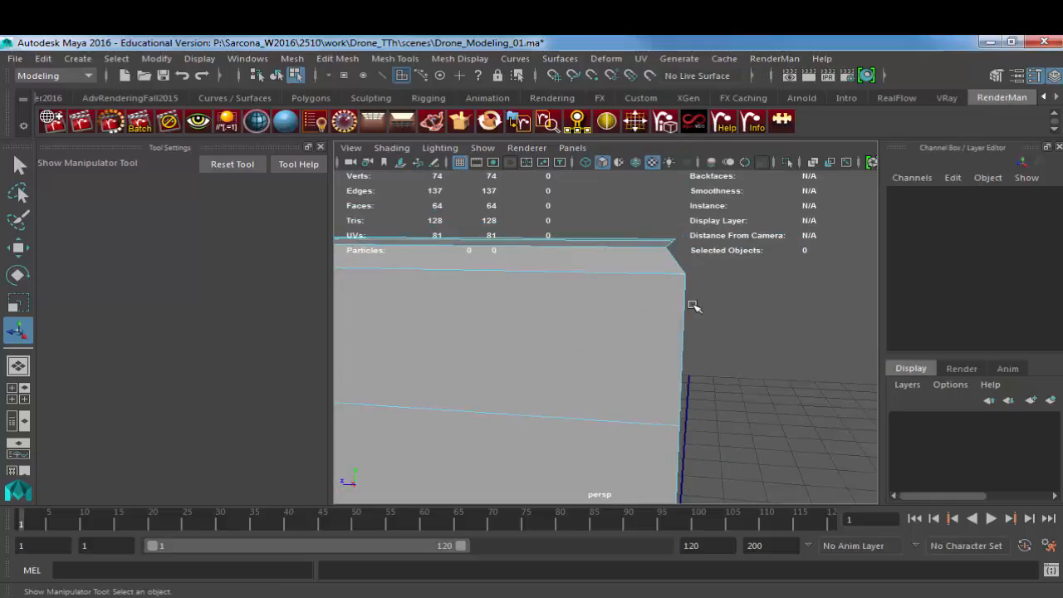
Step: Preview the whole mesh smoothed, examine the body's side profile, and return to the unsmoothed display
scroll(713, 316, "down", 5)
left_click_drag(713, 317, 613, 350, "alt")
scroll(613, 350, "down", 4)
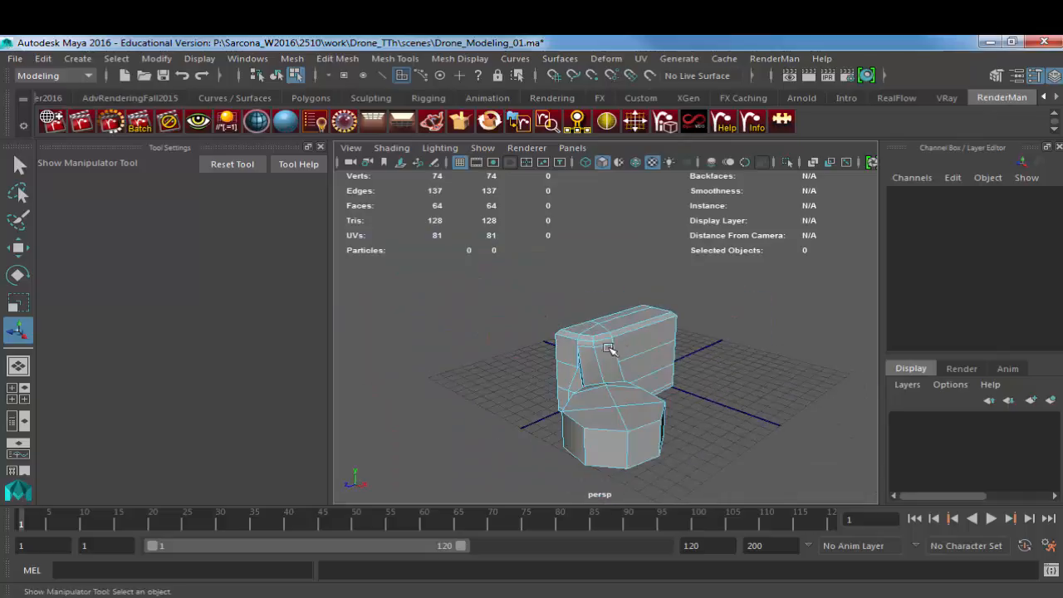
key("F8")
left_click(612, 337)
key("3")
left_click(698, 368)
left_click_drag(698, 368, 606, 325, "alt")
scroll(659, 346, "up", 5)
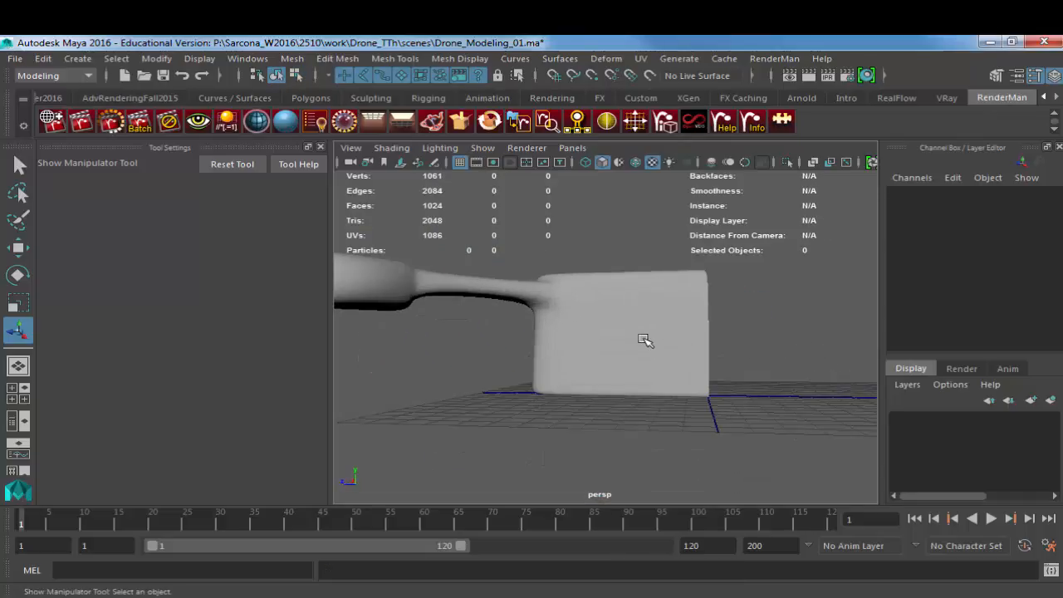
left_click(643, 338)
key("1")
Step: In wireframe, move the lower vertices at the body's arm end inward along Z, the bottom ones to about Z 7.35
key("F8")
left_click_drag(548, 349, 524, 388, "alt")
key("4")
key("w")
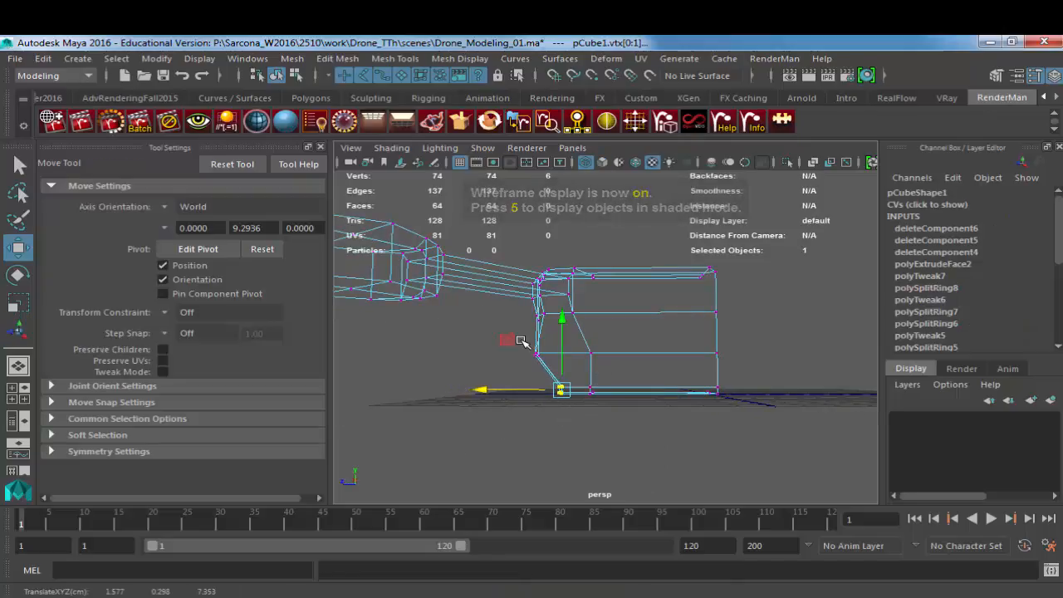
left_click_drag(524, 341, 603, 408)
Step: Taper the body's outer side by moving the bottom vertices to about X 2.39 and the row above to about X 2.9
left_click_drag(527, 390, 832, 389)
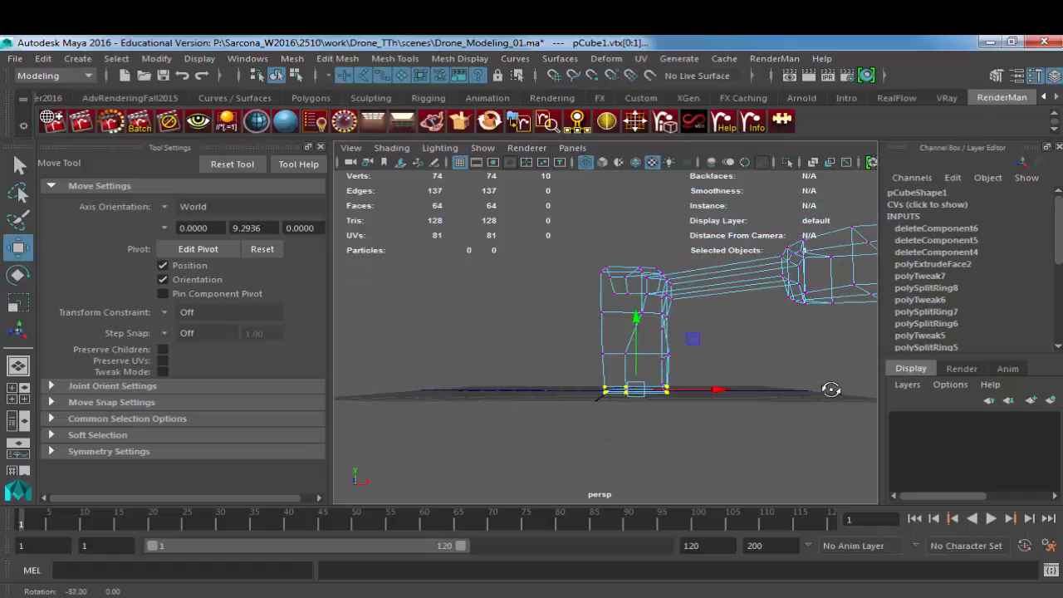
middle_click_drag(757, 388, 742, 399, "alt")
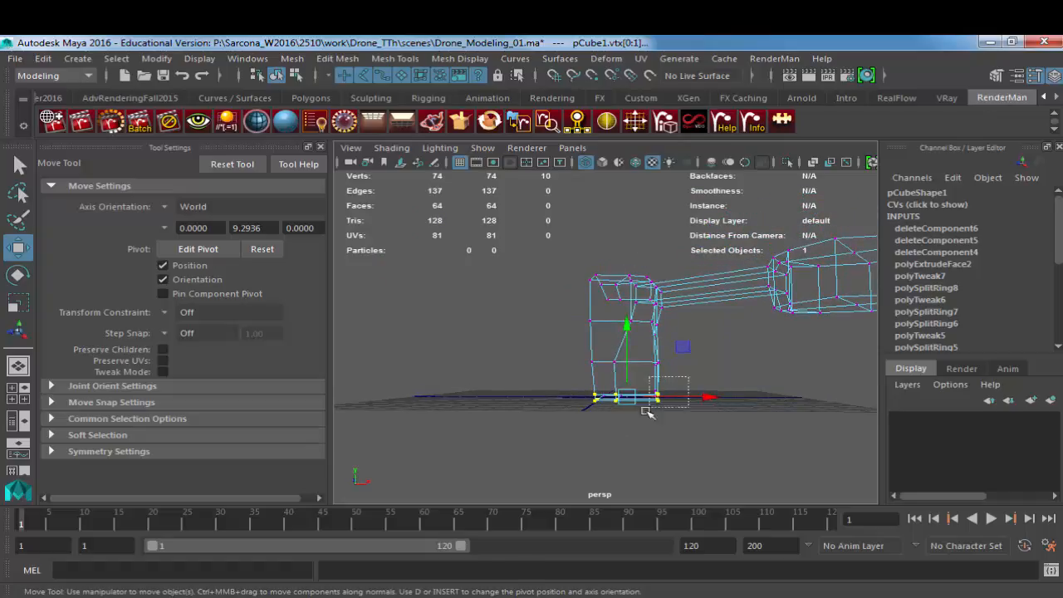
left_click_drag(647, 411, 645, 414)
left_click_drag(734, 395, 718, 396)
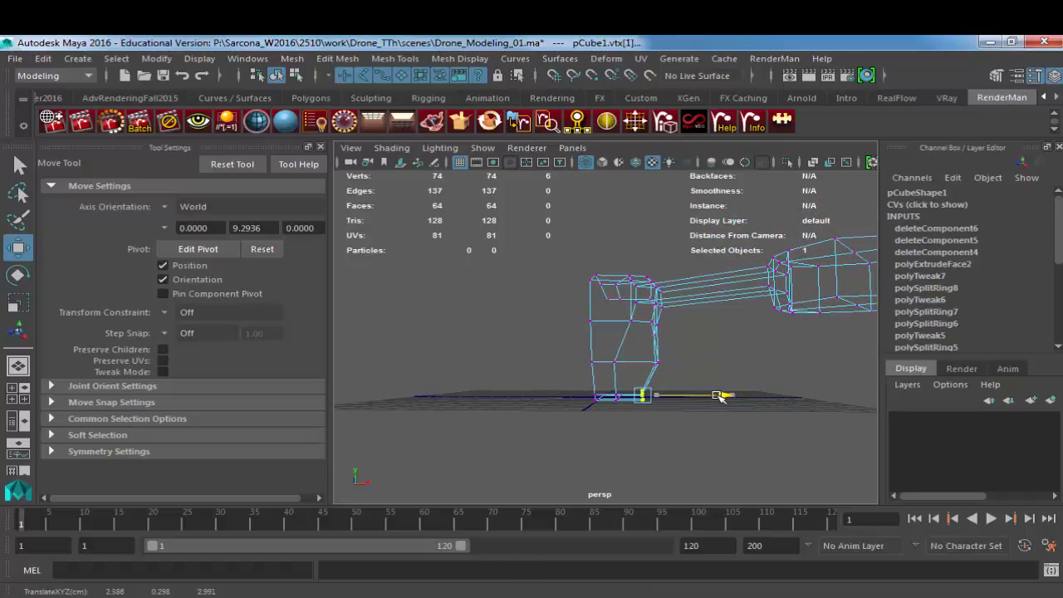
left_click_drag(678, 358, 703, 366)
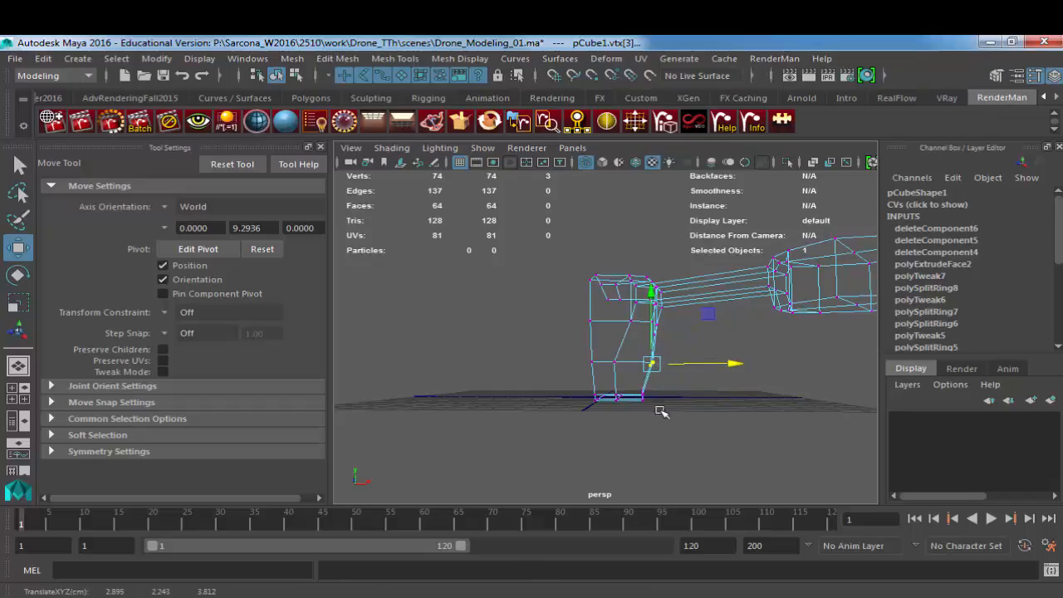
Step: In the front view, move the body's lowest outer vertices slightly further inward along X to bevel the bottom edge
left_click_drag(660, 411, 656, 427, "alt")
key("space")
middle_click_drag(646, 437, 604, 422, "alt")
right_click_drag(604, 422, 1009, 470, "alt")
middle_click_drag(618, 316, 627, 436, "alt")
left_click(628, 434, "alt")
left_click_drag(656, 375, 612, 398)
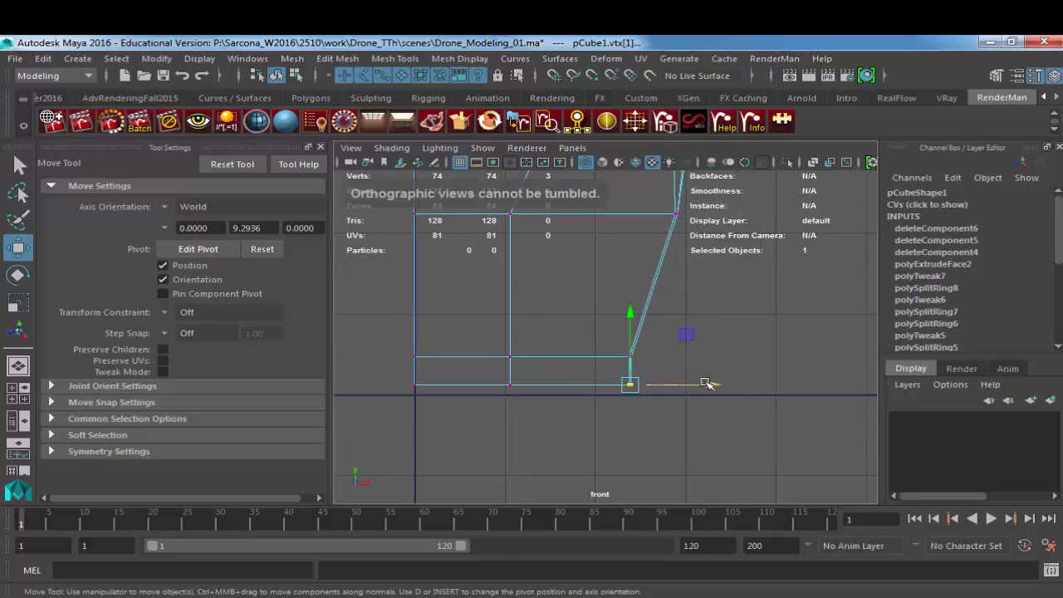
left_click_drag(707, 384, 687, 387)
middle_click_drag(688, 336, 689, 449, "alt")
right_click_drag(688, 449, 618, 430, "alt")
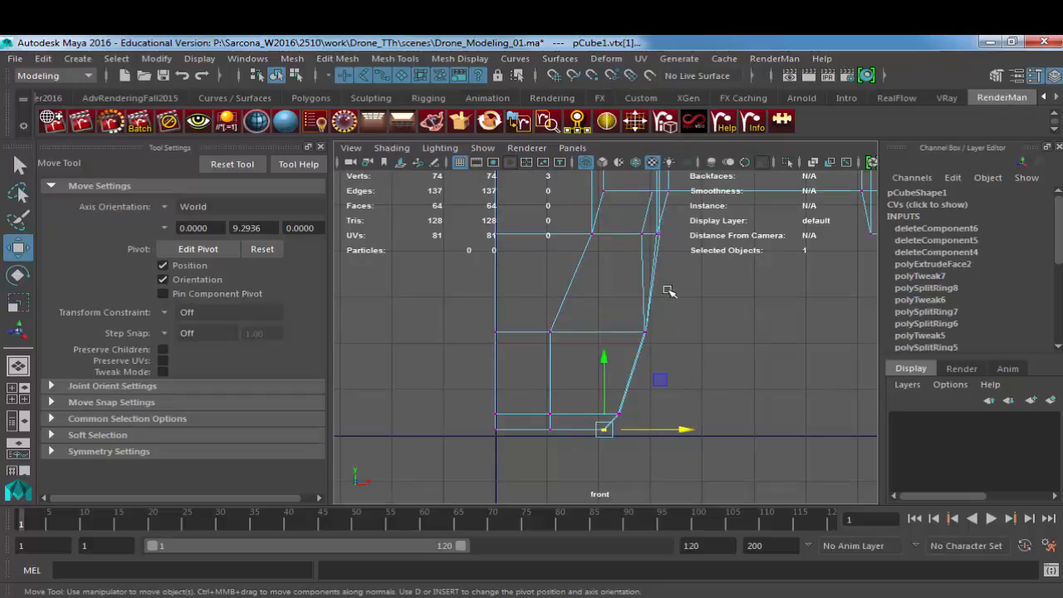
Step: In the side view, move the lowest vertices at the body's arm end slightly inward along Z to bevel that corner
key("space")
left_click_drag(667, 257, 667, 232)
key("5")
left_click_drag(722, 330, 592, 349, "alt")
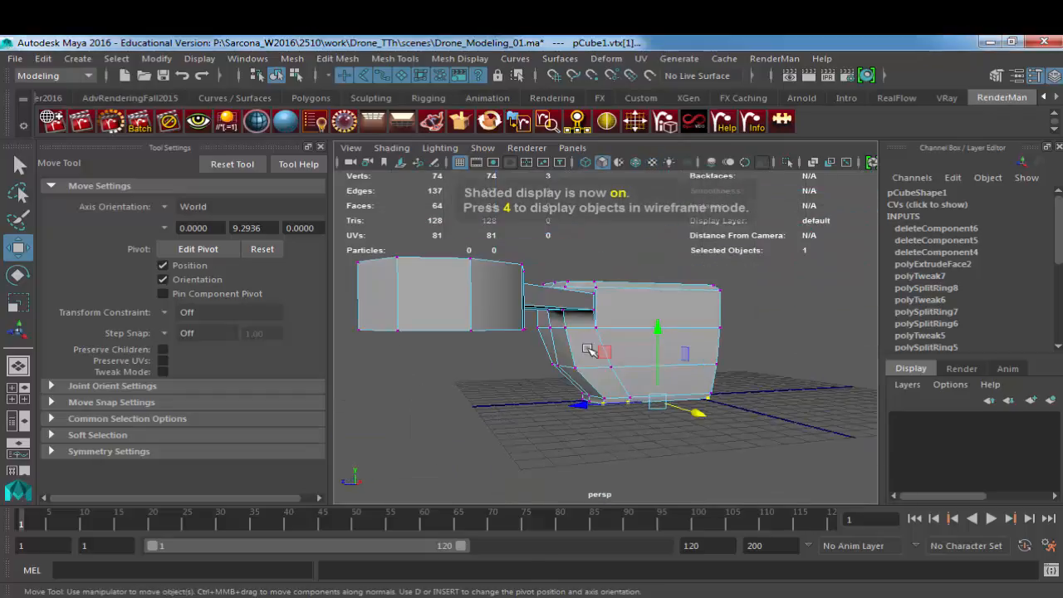
right_click_drag(606, 350, 628, 322)
key("space")
left_click_drag(633, 337, 656, 343)
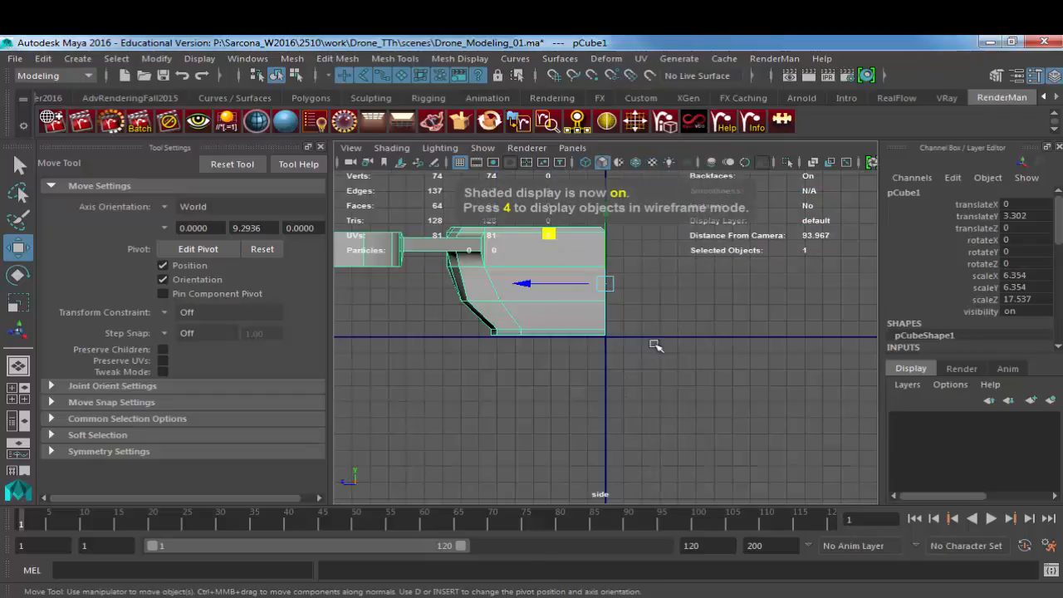
left_click_drag(453, 313, 534, 353, "ctrl+alt")
right_click_drag(597, 287, 534, 285)
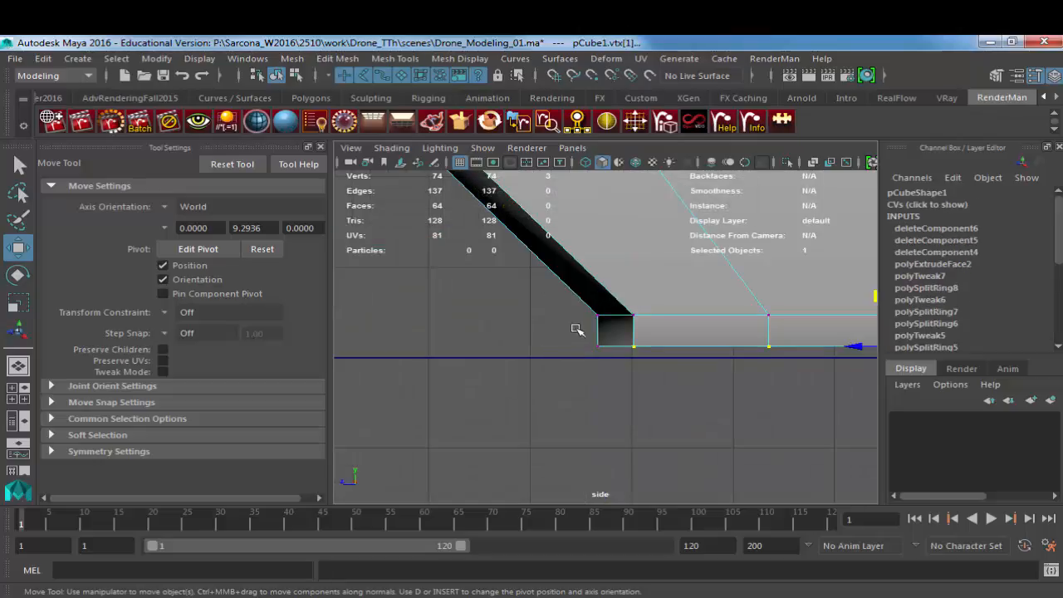
left_click_drag(635, 353, 643, 356)
left_click_drag(572, 347, 604, 346)
Step: Preview the mesh smoothed in the perspective view, check the tapered base, and return to the unsmoothed display
key("space")
left_click_drag(634, 273, 634, 241)
key("5")
right_click_drag(626, 297, 644, 287)
left_click(644, 291)
key("3")
left_click_drag(642, 251, 596, 301, "alt")
key("1")
right_click_drag(629, 295, 552, 288)
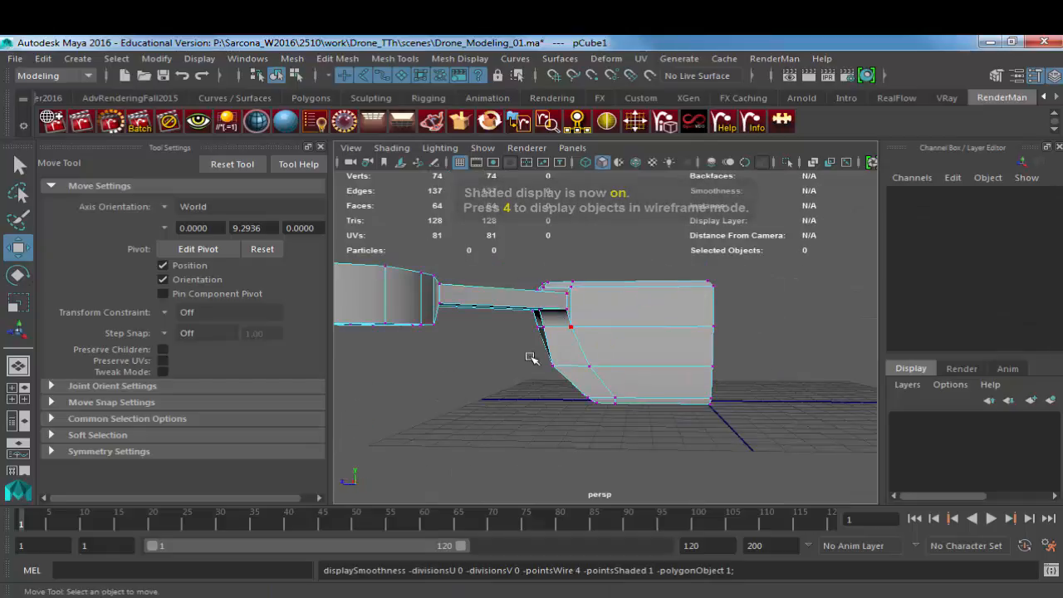
Step: Make the body shallower by raising its lower vertex rows along Y, with the bottom rows at about Y 2.8
key("4")
left_click_drag(506, 356, 783, 463)
left_click_drag(629, 312, 629, 292)
left_click_drag(564, 404, 763, 360)
left_click_drag(646, 325, 645, 294)
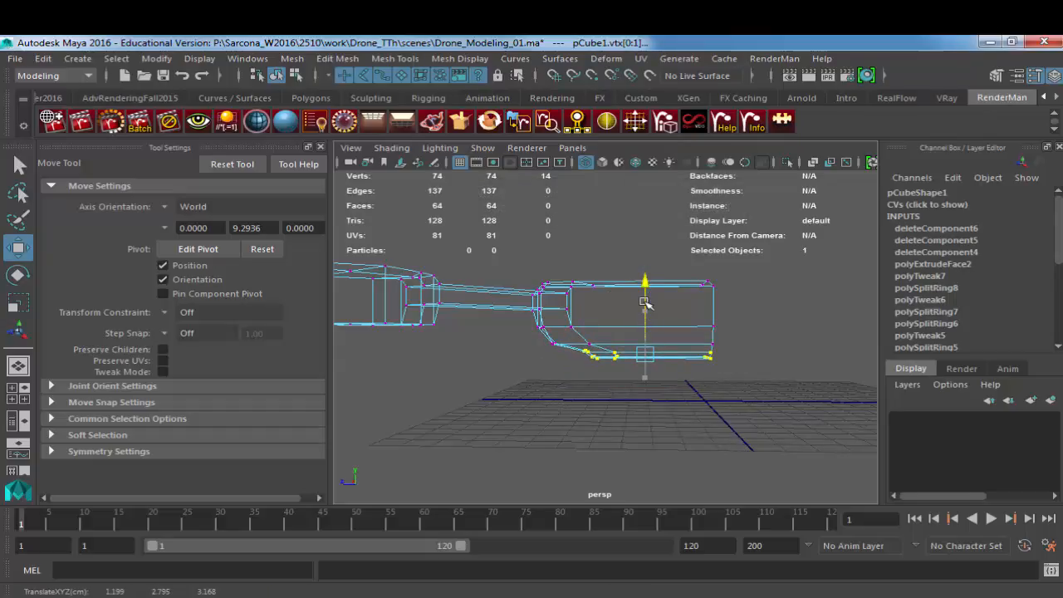
Step: Scale the selected bottom vertices of the body to about 0.86 in Y
key("r")
scroll(642, 315, "up", 3)
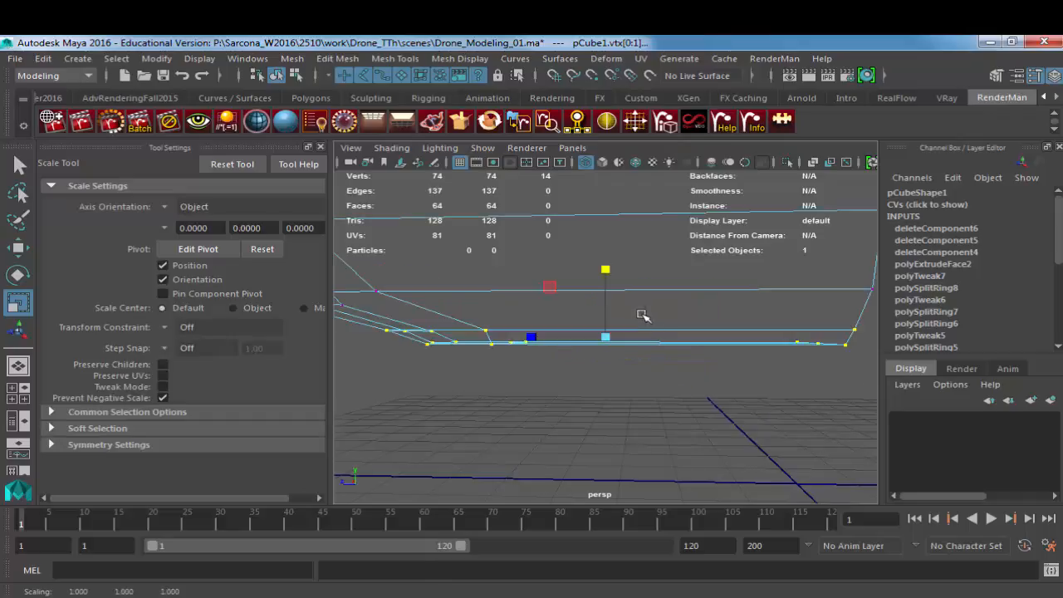
left_click_drag(697, 323, 540, 299, "alt")
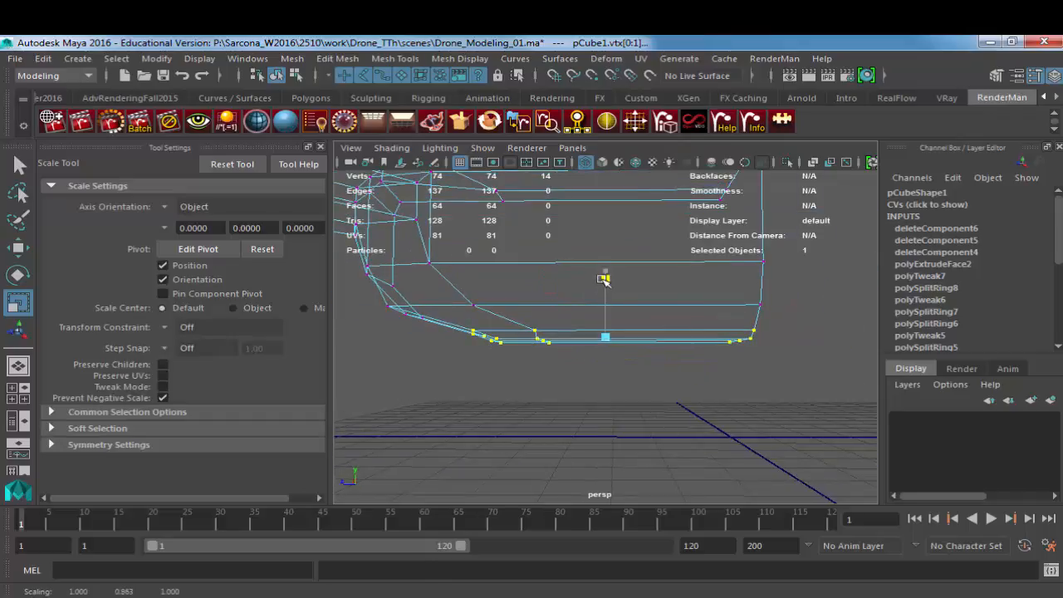
Step: Preview the shallower body smoothed, examine it from the side, the open end and above, and restore the unsmoothed display
key("5")
right_click_drag(504, 302, 529, 280)
left_click(530, 280)
key("3")
scroll(530, 285, "down", 5)
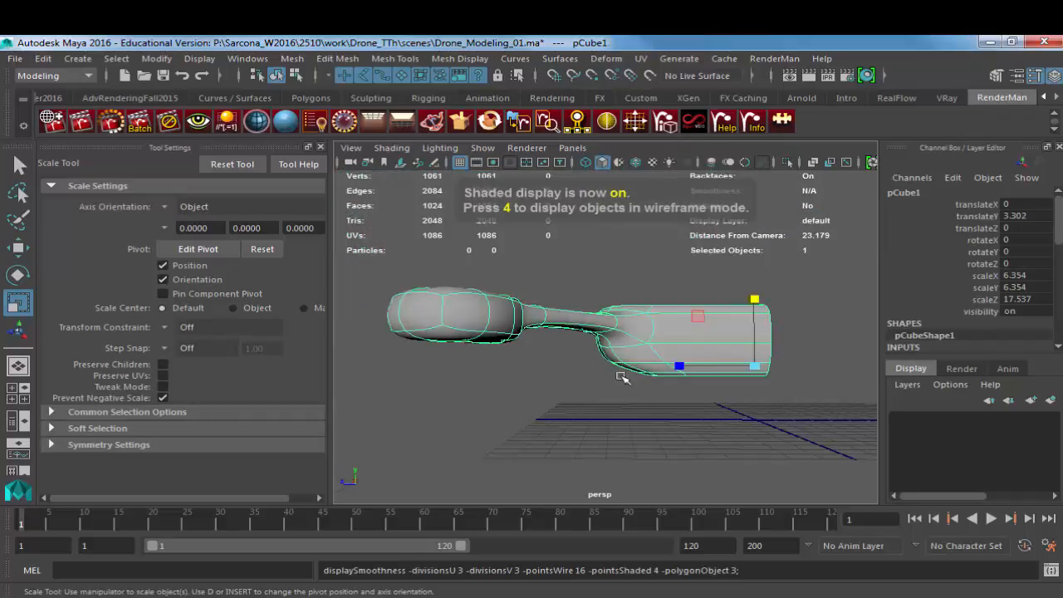
left_click(622, 378)
left_click_drag(600, 394, 503, 352, "alt")
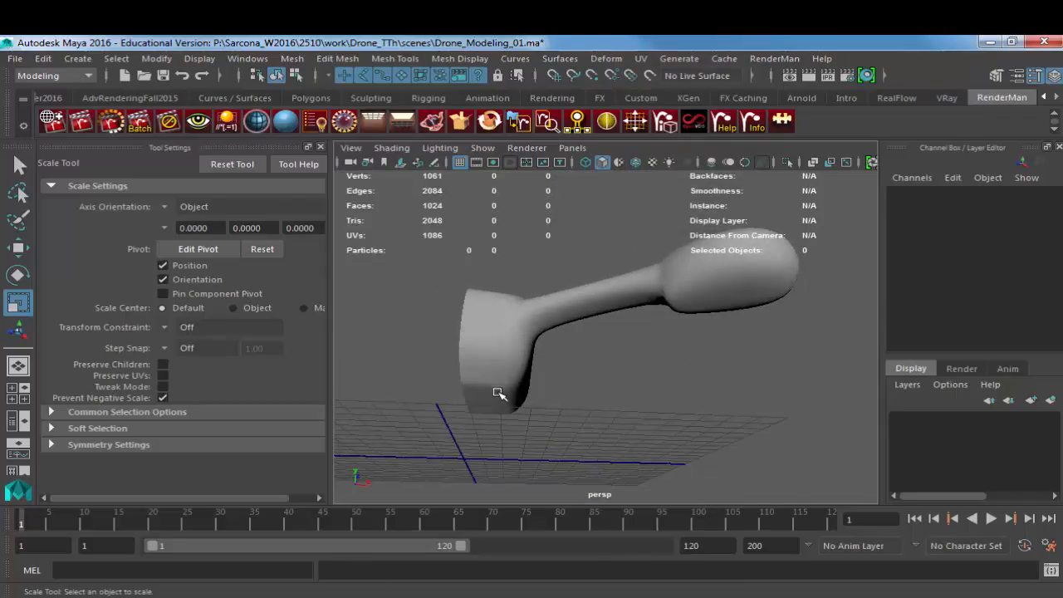
left_click_drag(497, 392, 562, 428, "alt")
left_click(648, 315)
key("1")
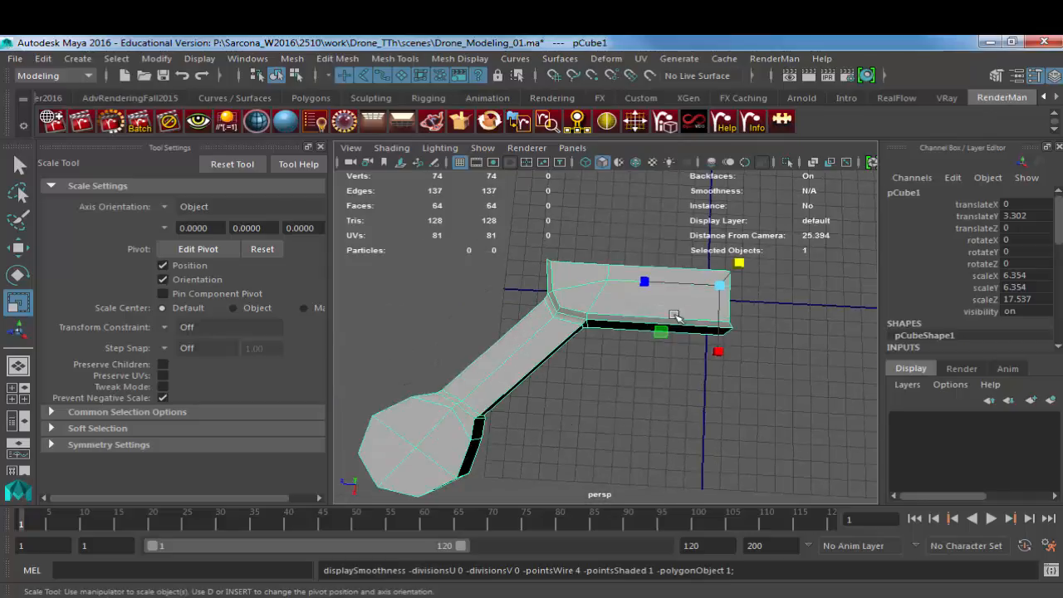
Step: Insert an edge loop across the body between the arm junction and the short open end
middle_click_drag(673, 314, 579, 298, "alt")
right_click_drag(585, 289, 444, 290, "shift")
left_click(545, 282)
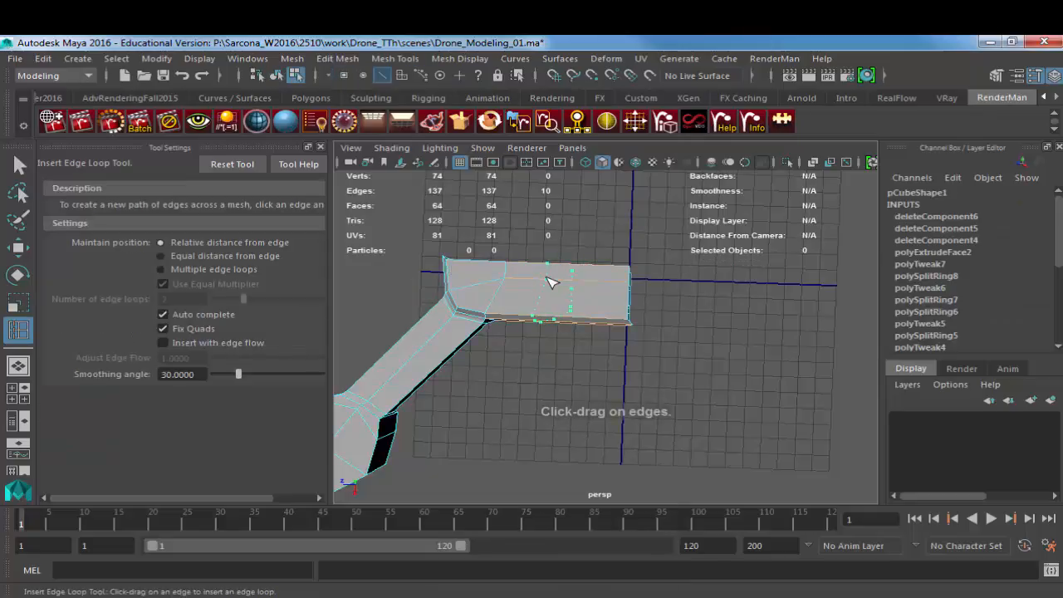
key("w")
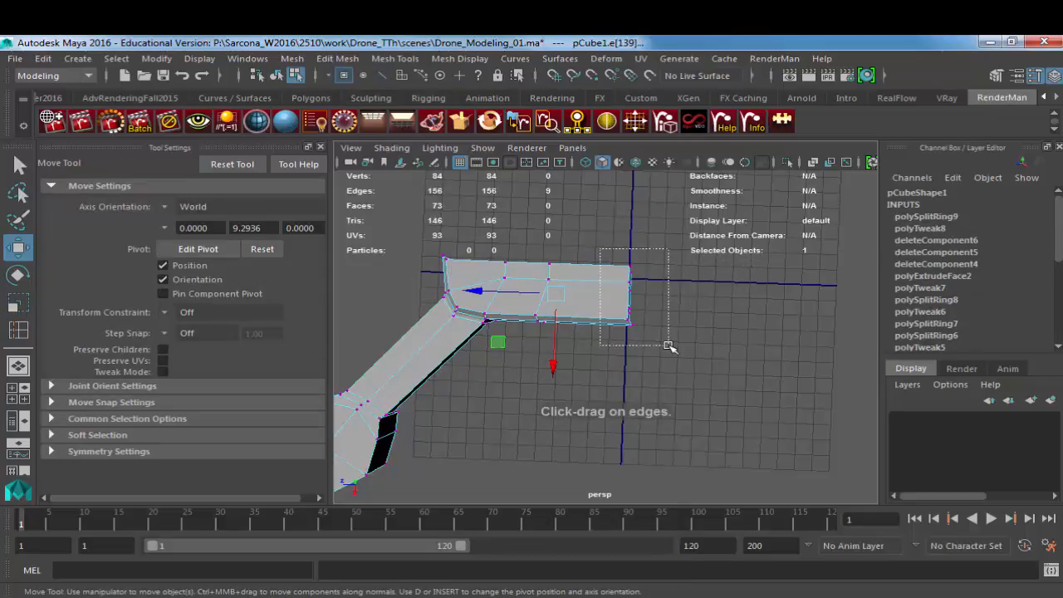
Step: Move the outer vertices of the open end and the new edge loop outward along X, and check the smoothed curve
left_click_drag(670, 346, 521, 369)
left_click_drag(560, 276, 494, 289)
left_click_drag(544, 329, 740, 316, "alt")
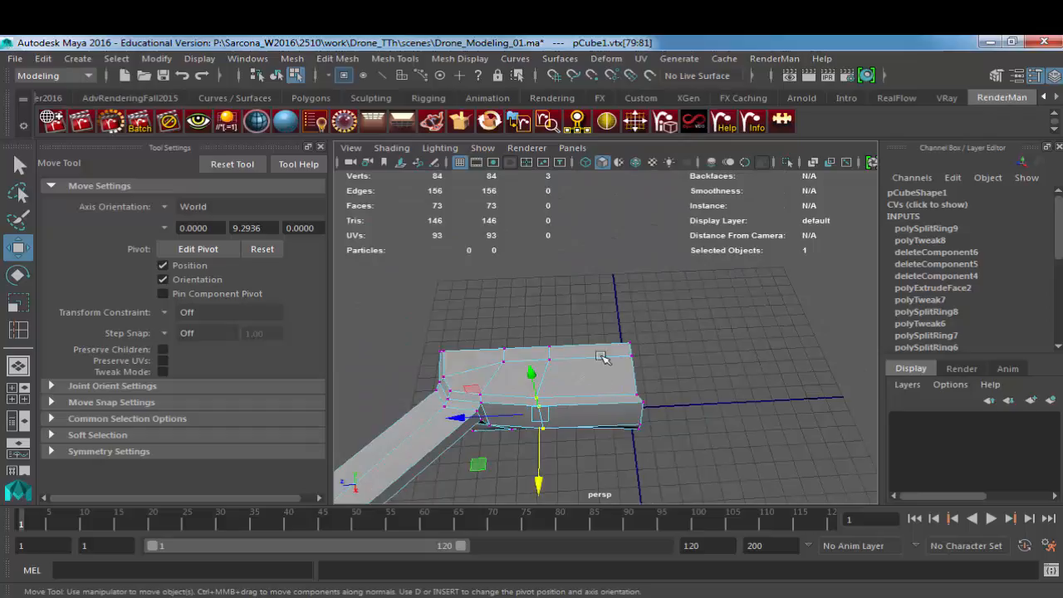
key("F8")
key("3")
left_click_drag(654, 391, 553, 459, "alt")
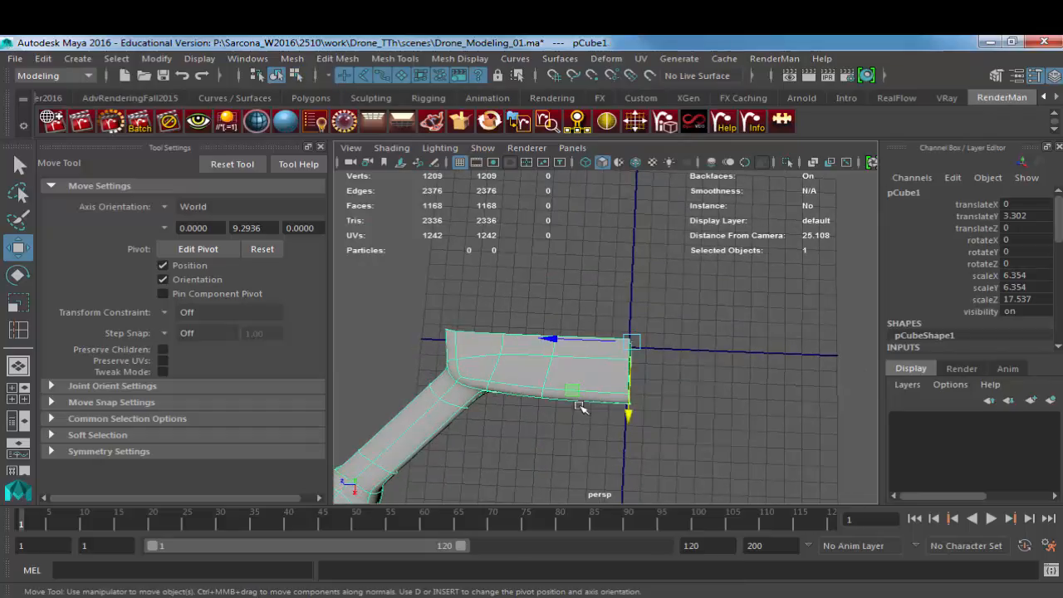
key("1")
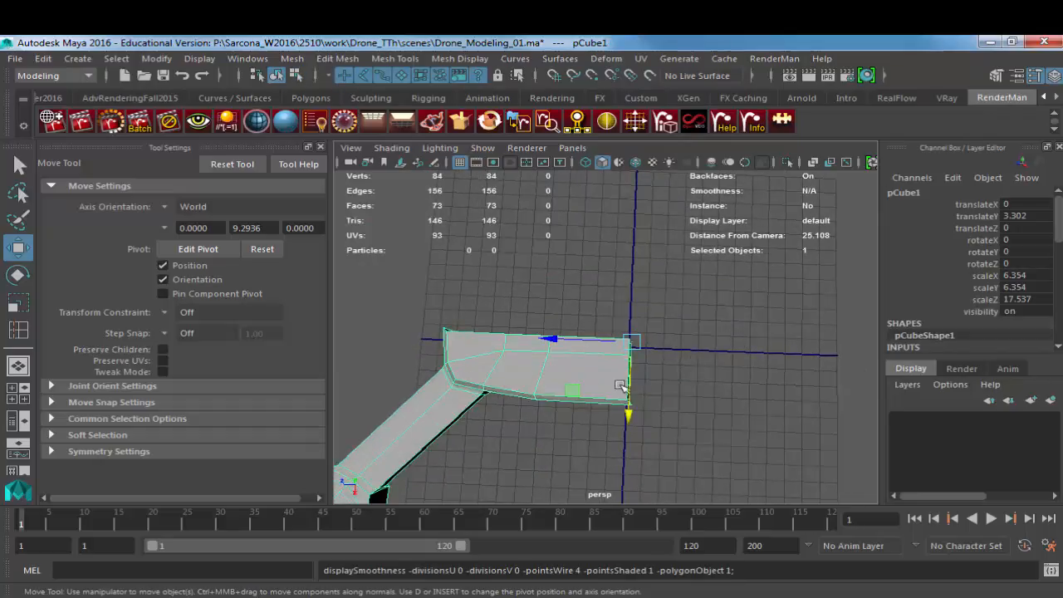
Step: Select the four faces on top of the round motor housing at the end of the arm
left_click_drag(623, 383, 627, 352, "alt")
key("F11")
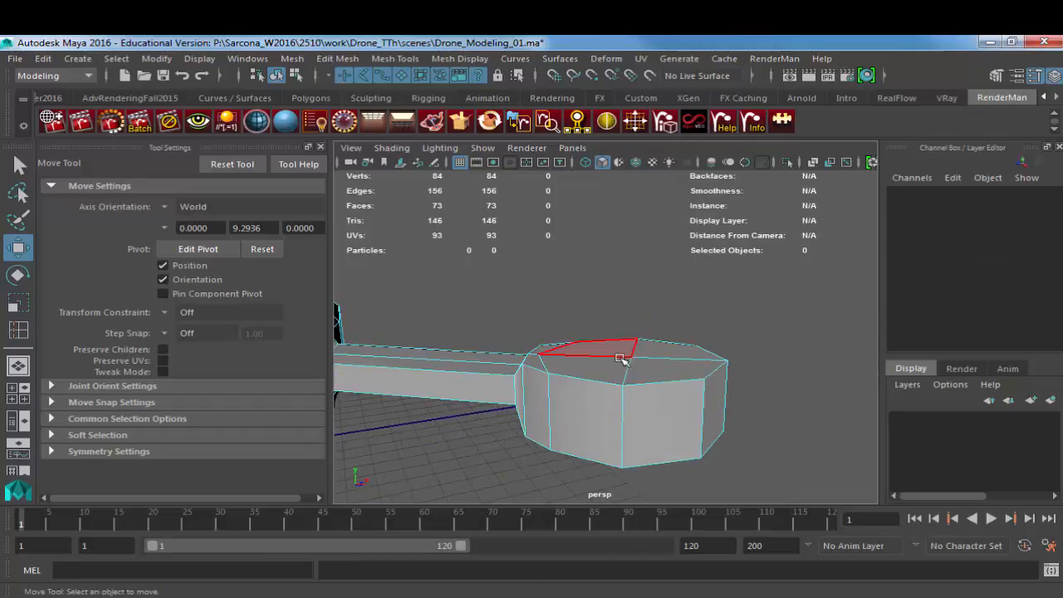
left_click(610, 354)
left_click(667, 349, "shift")
left_click(669, 368, "shift")
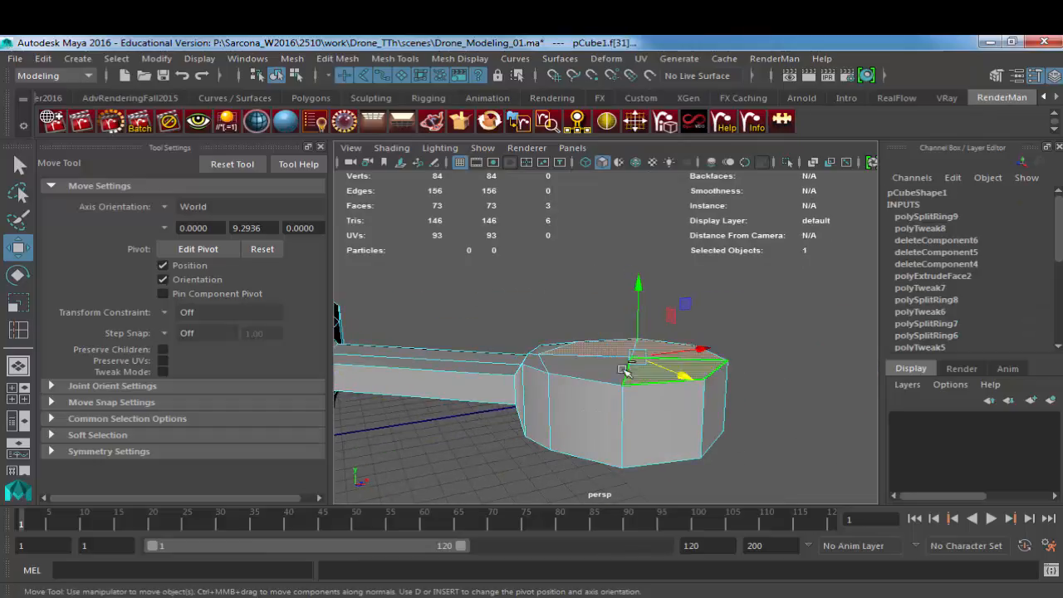
left_click(608, 370, "shift")
scroll(607, 371, "up", 4)
left_click_drag(580, 374, 423, 346, "alt")
scroll(423, 347, "down", 8)
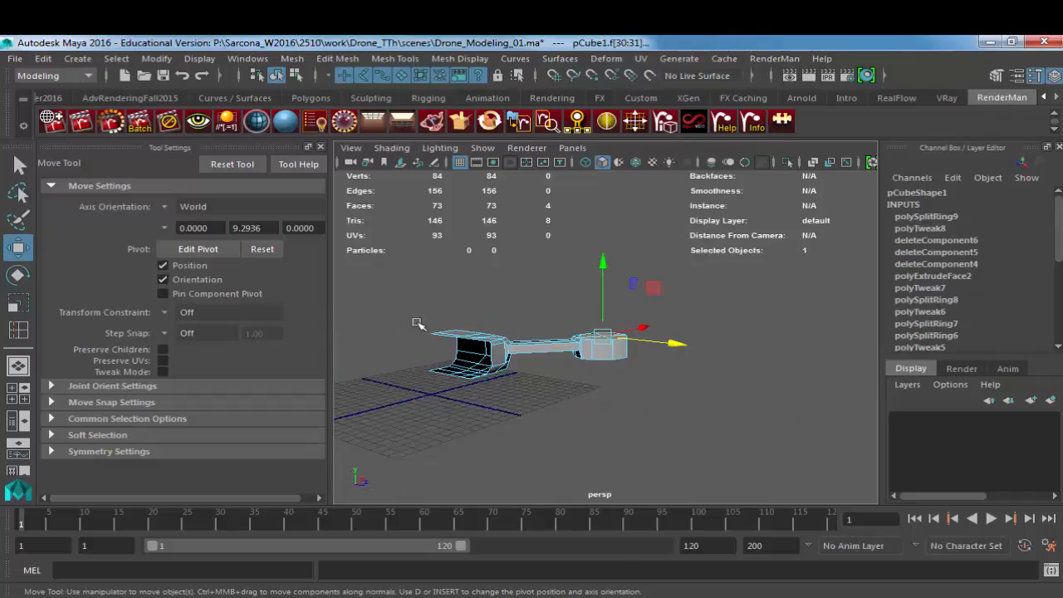
Step: Switch to the browser and compare the motor housings in several drone reference images
key("alt+Tab")
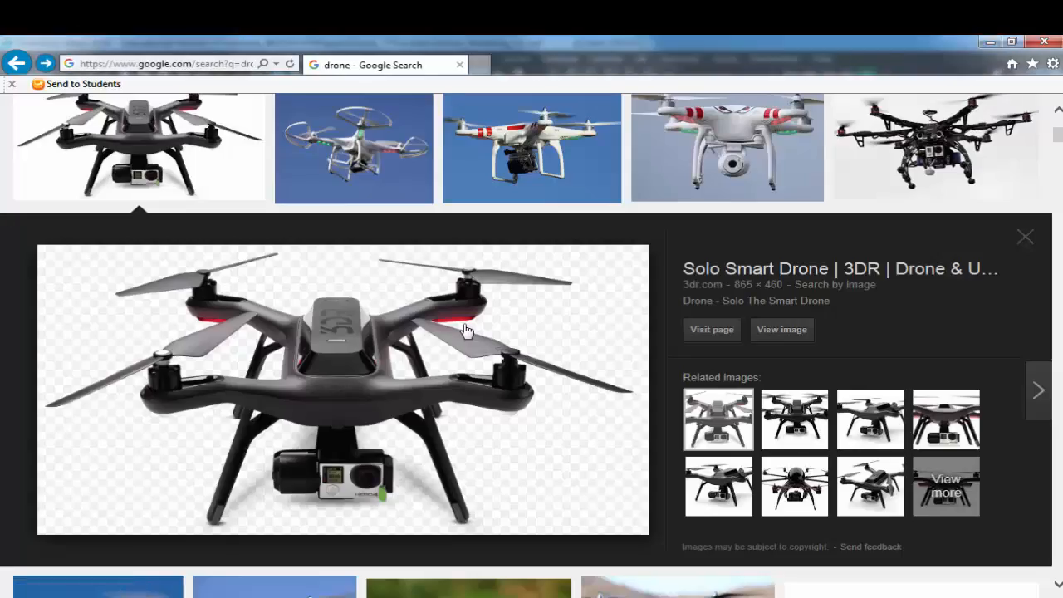
key("Right")
key("Right")
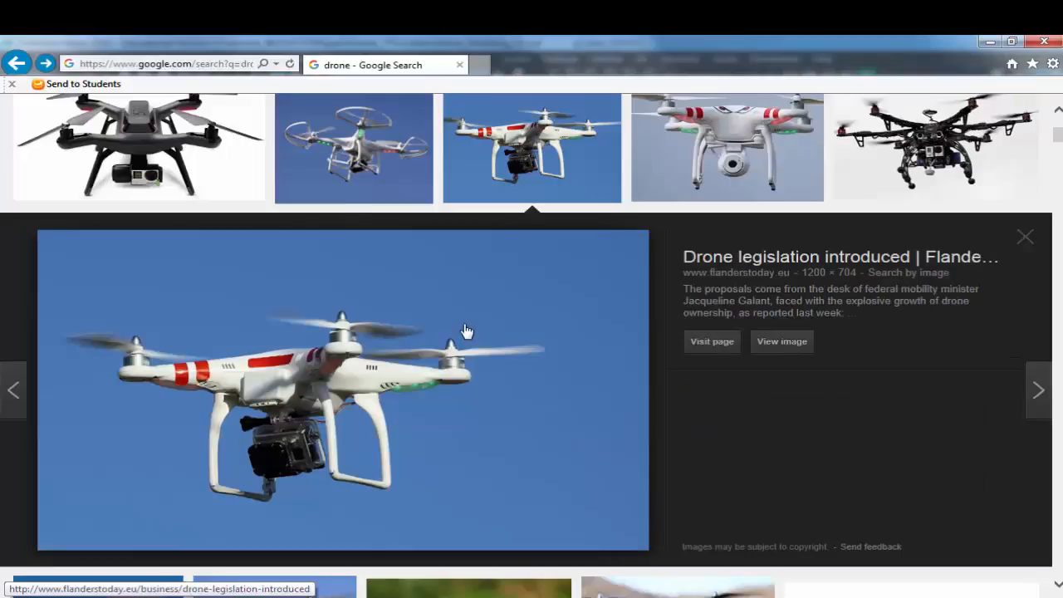
key("Right")
key("Right")
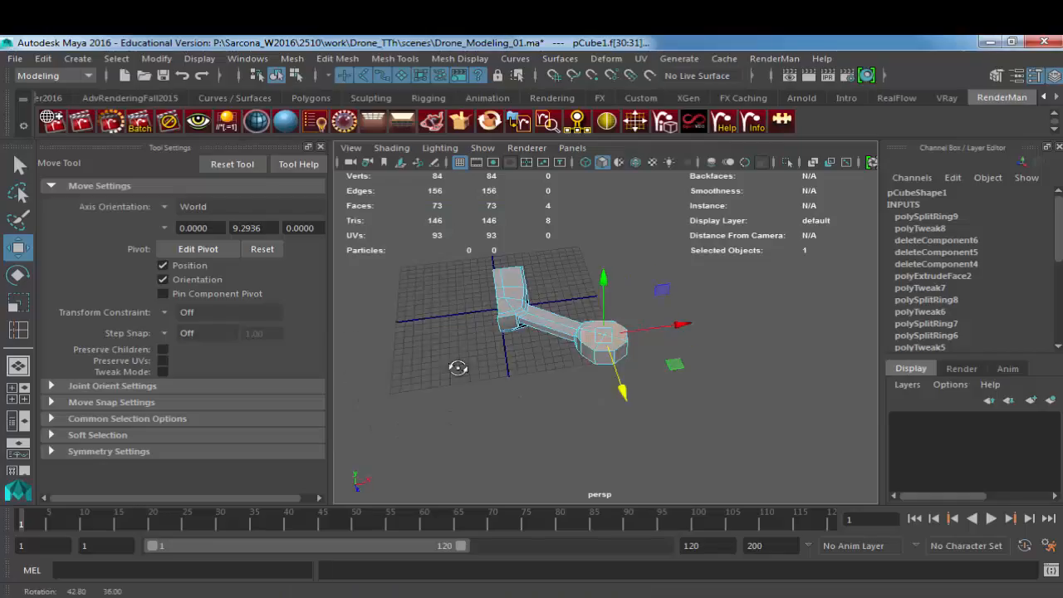
Step: Return to Maya, preview the arm's round motor housing smoothed, and restore the unsmoothed display
left_click_drag(505, 308, 453, 368, "alt")
scroll(518, 373, "up", 3)
key("3")
left_click_drag(564, 390, 628, 347, "alt")
key("1")
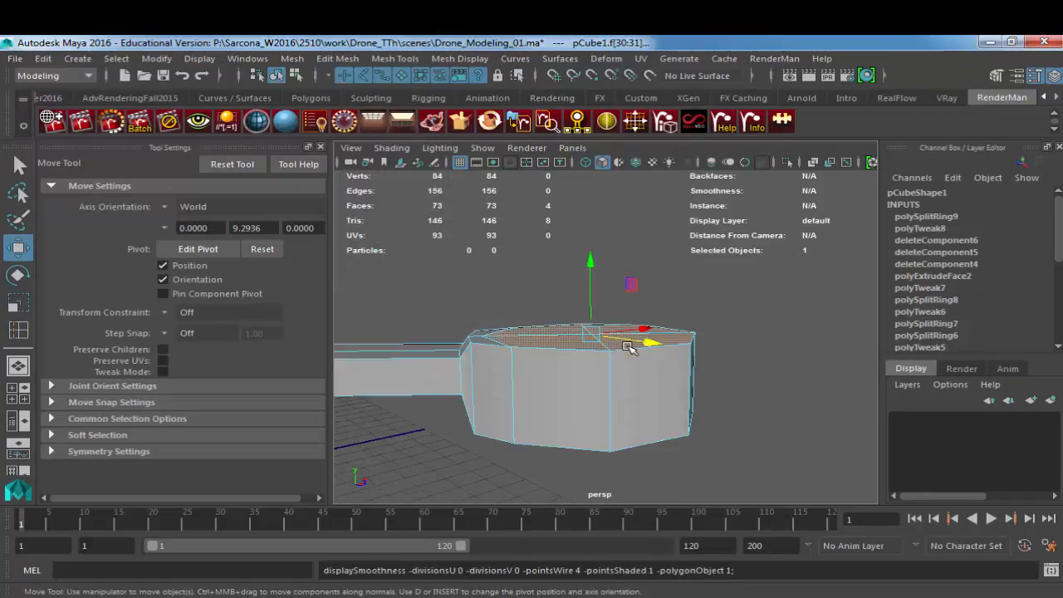
Step: Extrude the four top faces of the round motor housing with an offset of 0.25
key("ctrl+e")
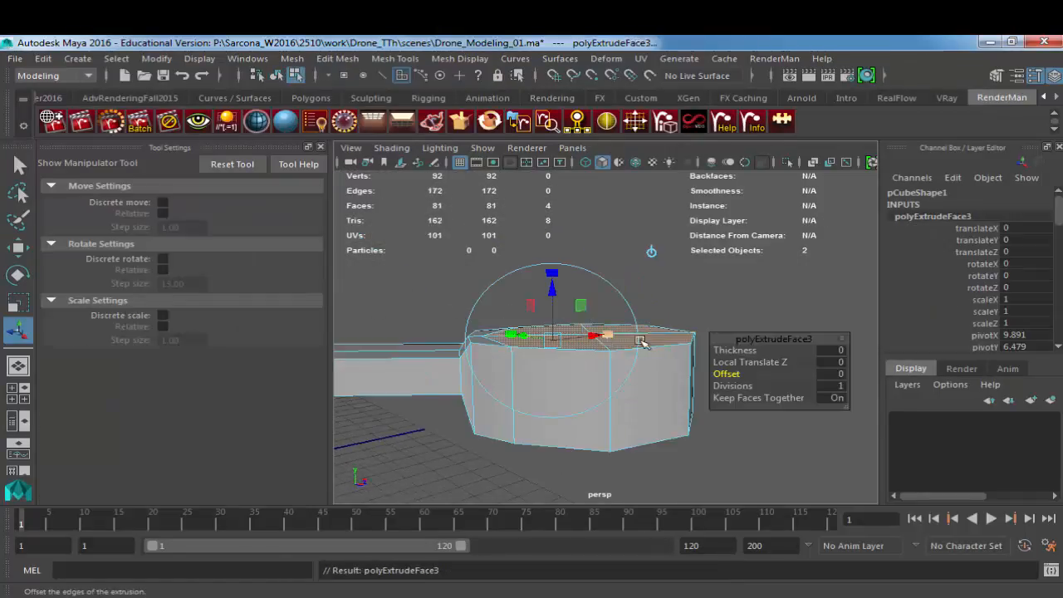
left_click(825, 374)
type(".25")
key("Return")
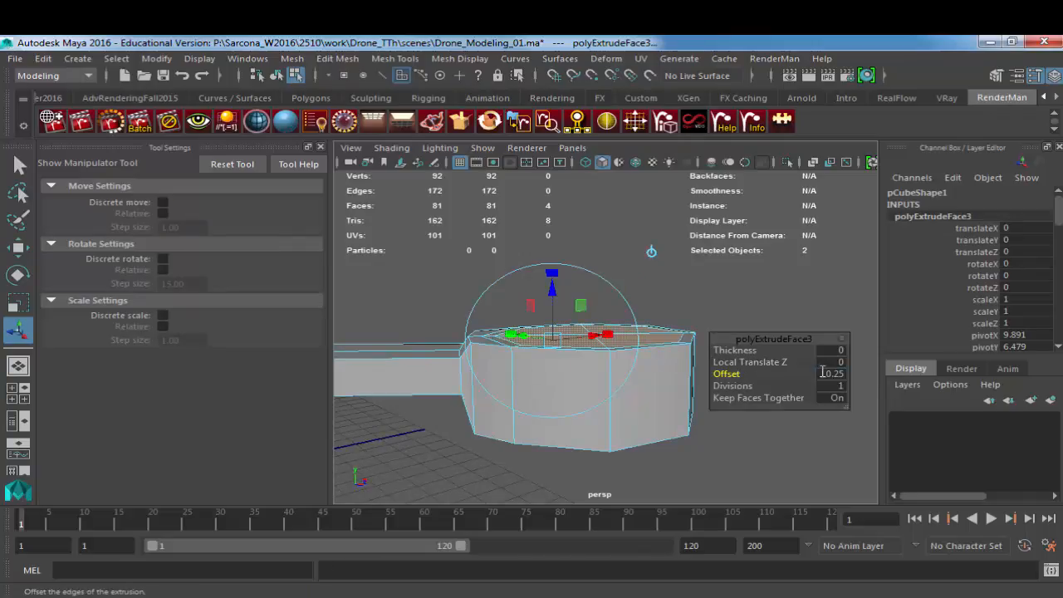
Step: Extrude the inset top faces again with an offset of 0.125 and sink them about 0.12 into the housing
left_click_drag(641, 370, 640, 391, "alt")
key("ctrl+e")
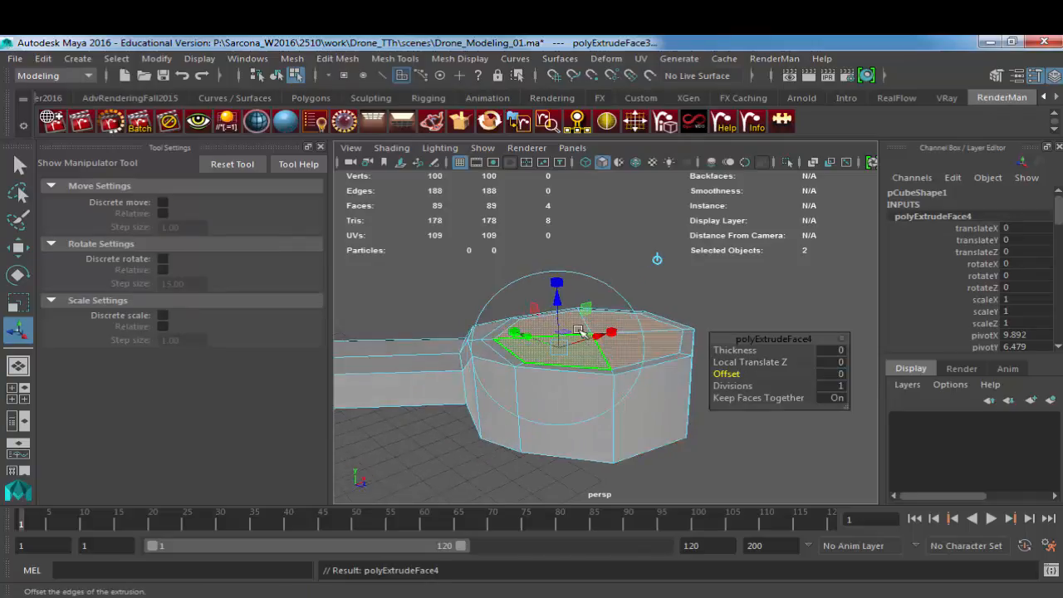
left_click(840, 373)
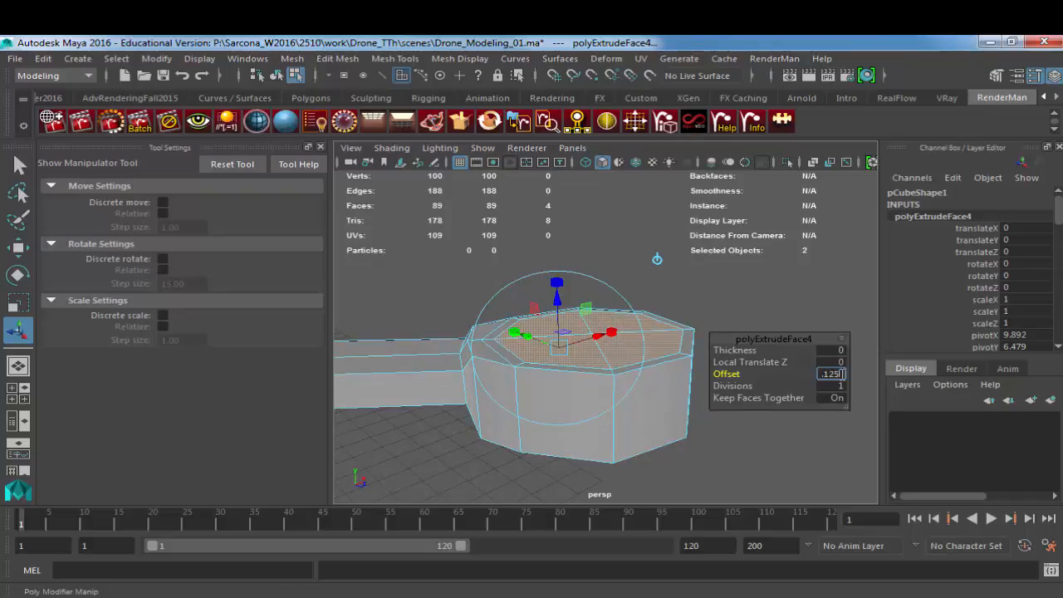
type(".125")
key("Return")
scroll(553, 367, "up", 3)
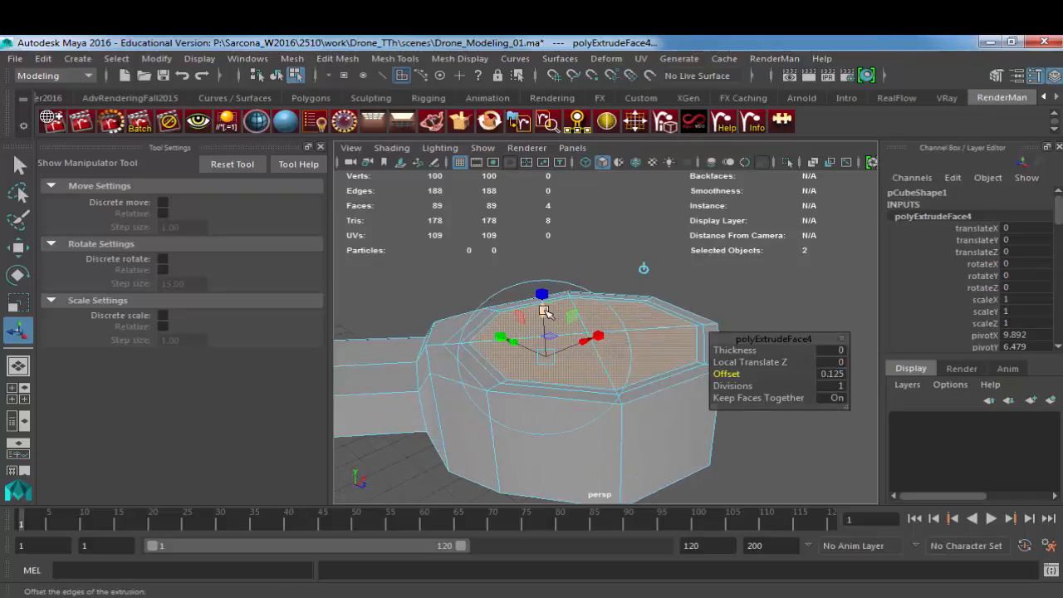
Step: Extrude the sunken housing faces once more with an offset of 0.25, then return to object mode and deselect the mesh
key("ctrl+e")
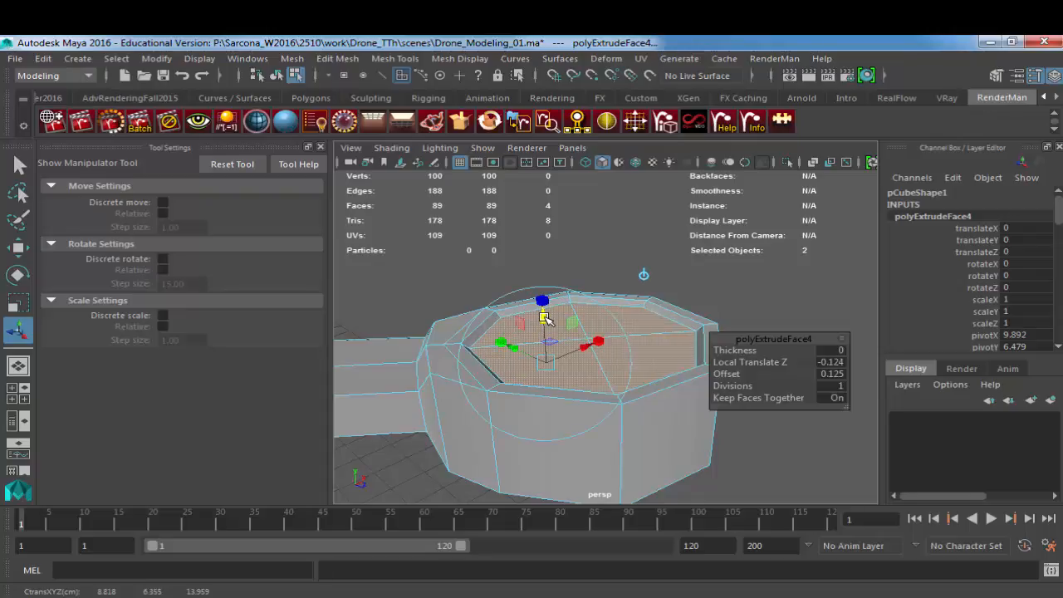
type("0.25")
key("Return")
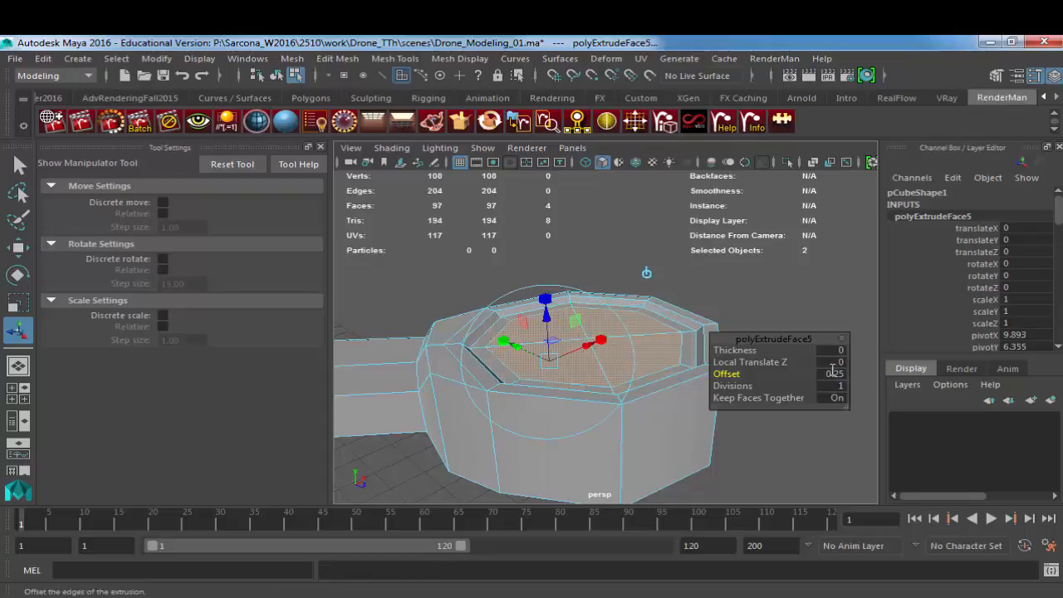
key("F8")
left_click(709, 300)
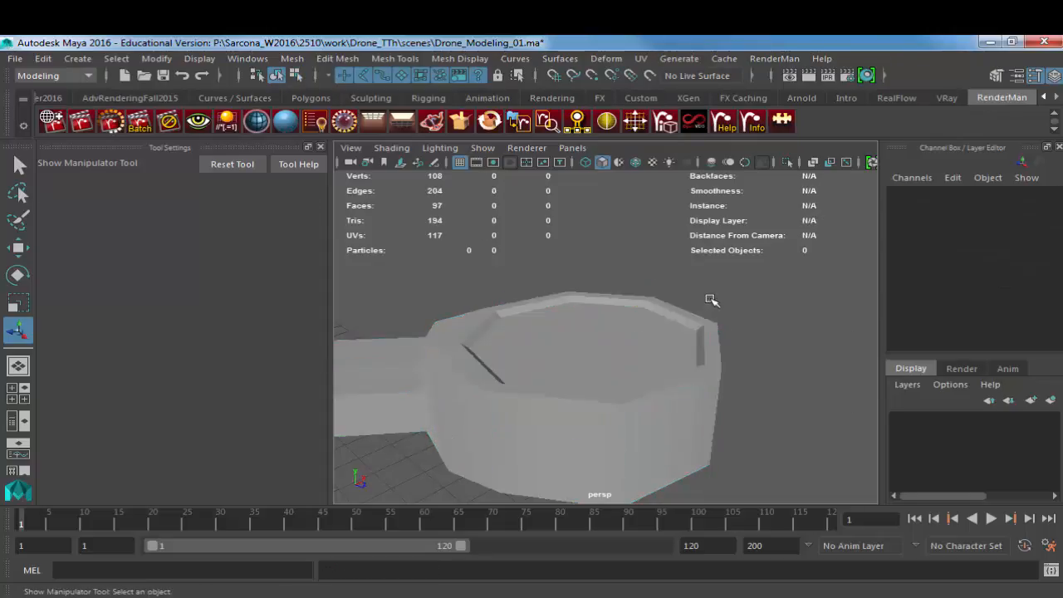
Step: Preview the mesh smoothed, inspect the recessed top of the motor housing, and restore the unsmoothed display
key("space")
left_click(672, 326)
left_click_drag(689, 321, 623, 296, "alt")
left_click(601, 380)
key("3")
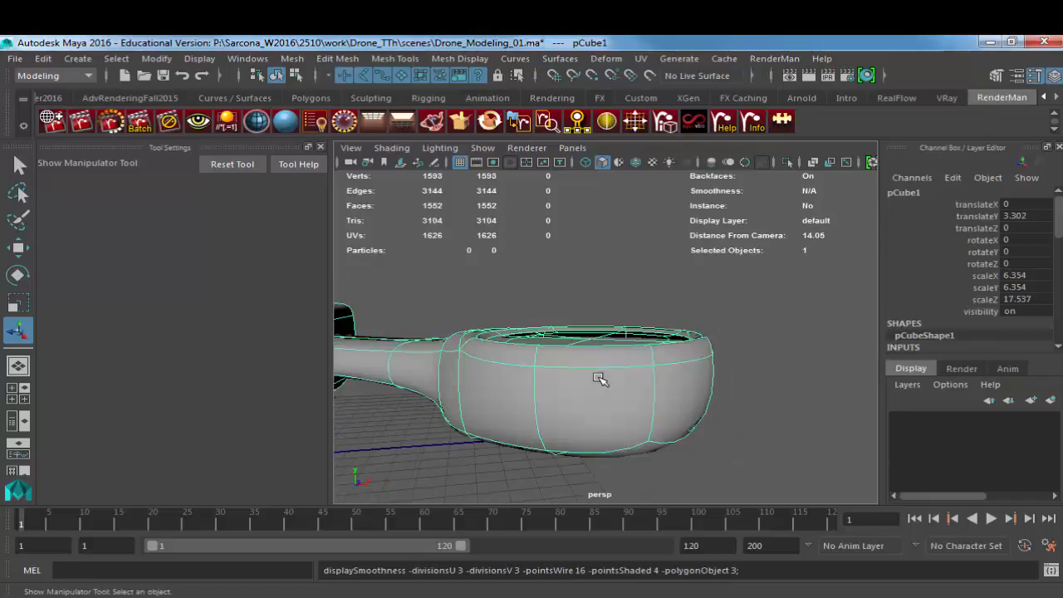
left_click(716, 296)
left_click_drag(716, 297, 598, 332, "alt")
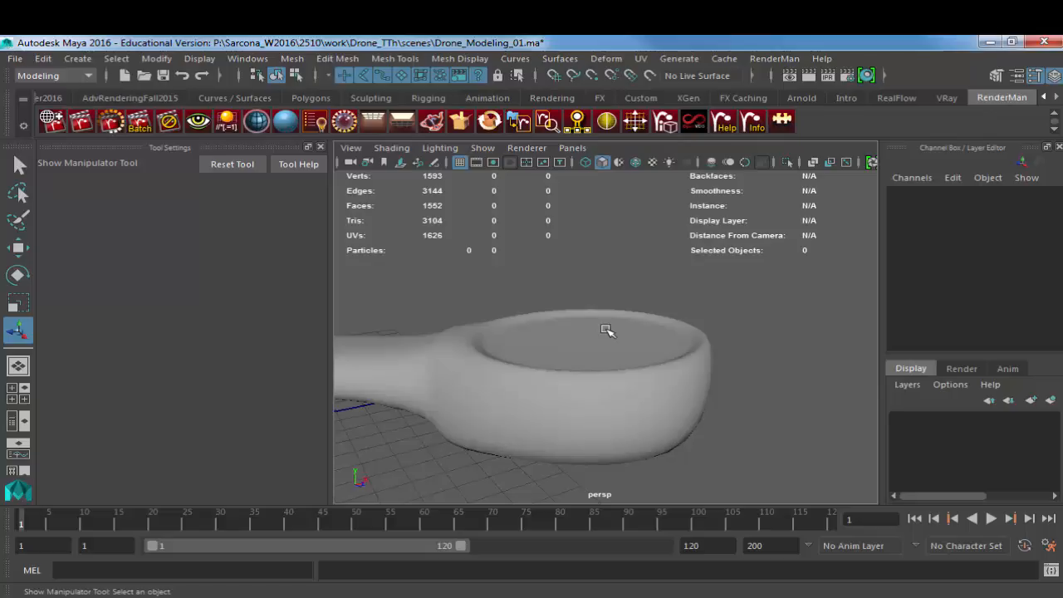
left_click_drag(607, 330, 715, 330, "alt")
left_click(636, 365)
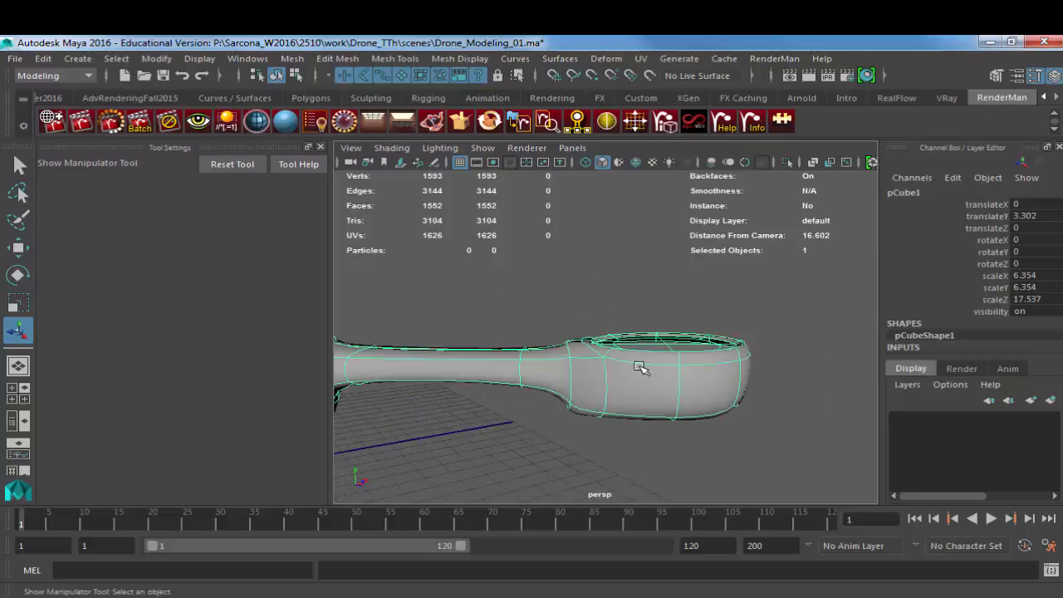
key("1")
Step: Select the vertex on the housing's underside beside the arm joint for moving, checking the smoothed shape from below
left_click_drag(641, 370, 602, 349, "alt")
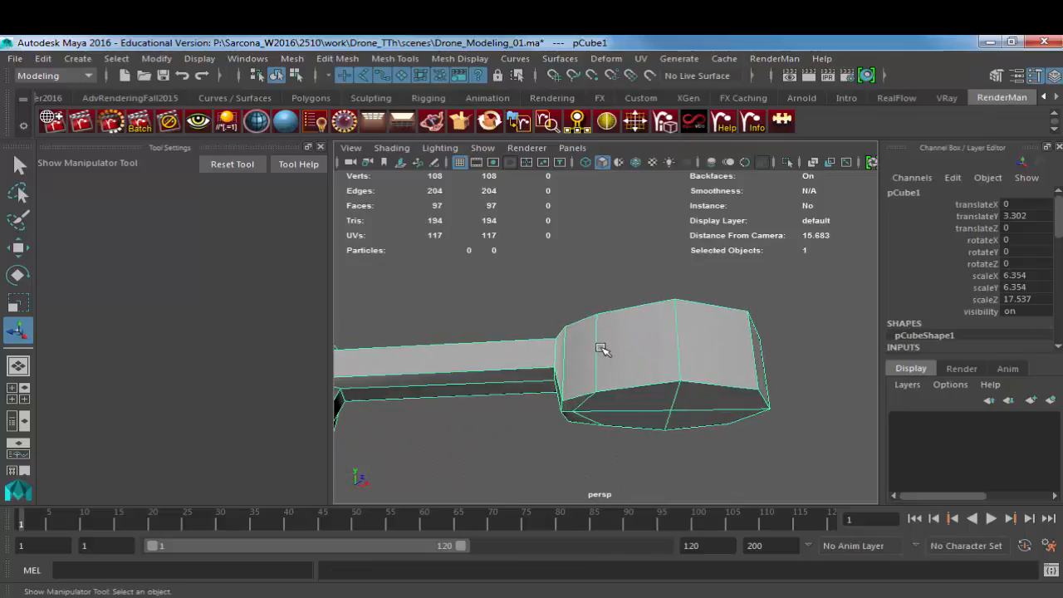
right_click_drag(600, 346, 532, 185)
key("3")
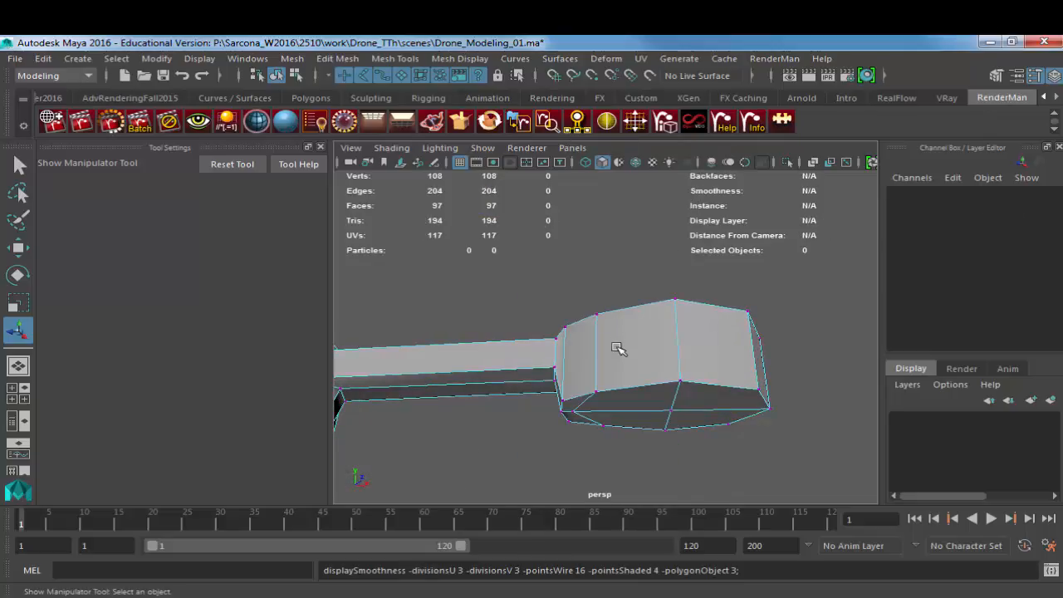
left_click_drag(599, 387, 582, 324, "alt")
left_click(592, 396)
key("1")
key("w")
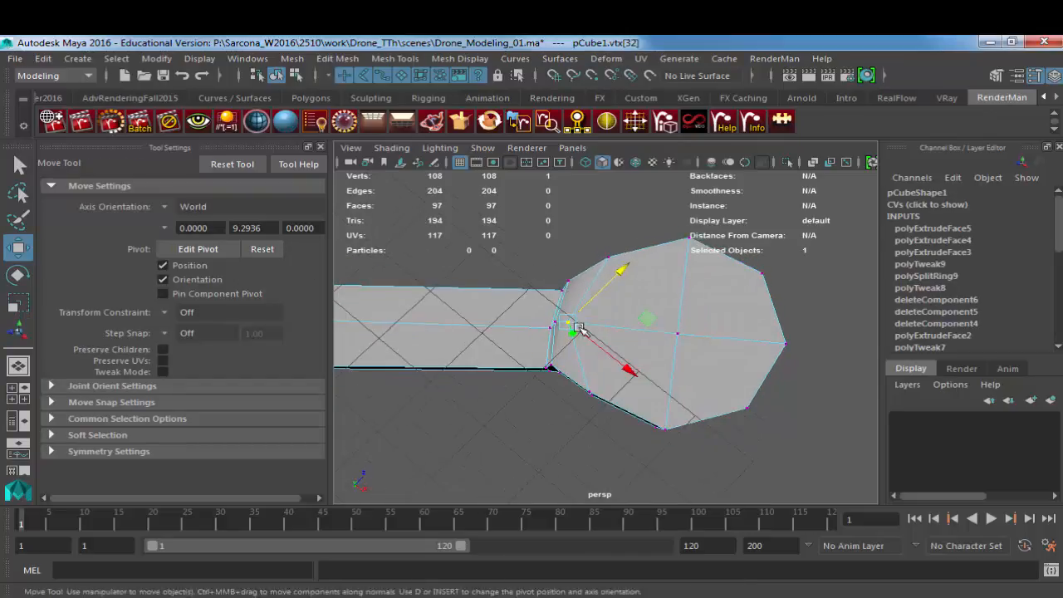
Step: Try the Component, Object, Parent, Normal, Along Rotation Axis and Along Live Object Axis orientations for the Move tool
left_click(163, 208)
left_click(200, 241)
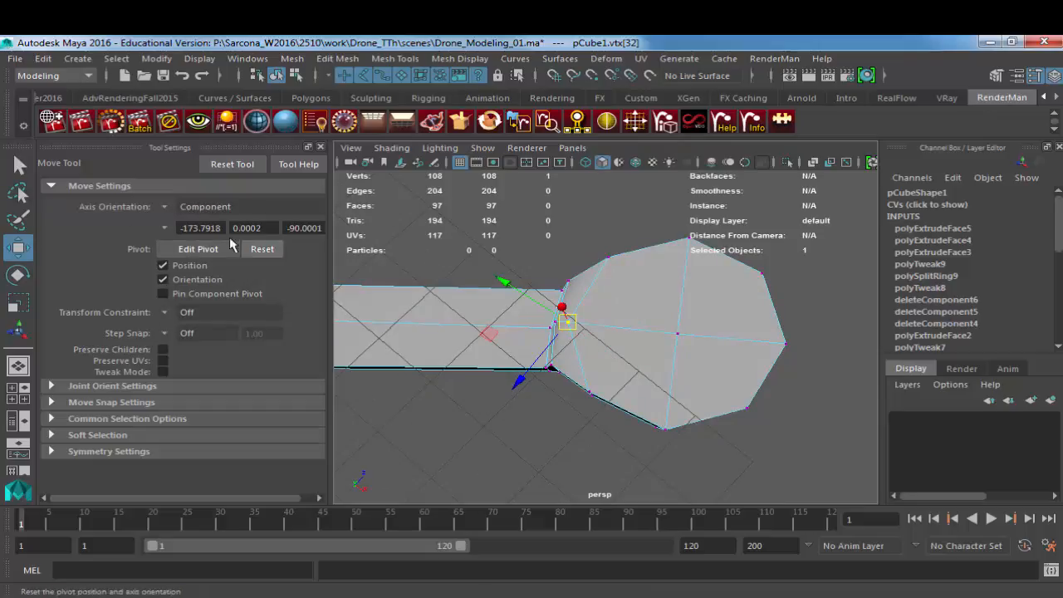
left_click(165, 208)
left_click(179, 220)
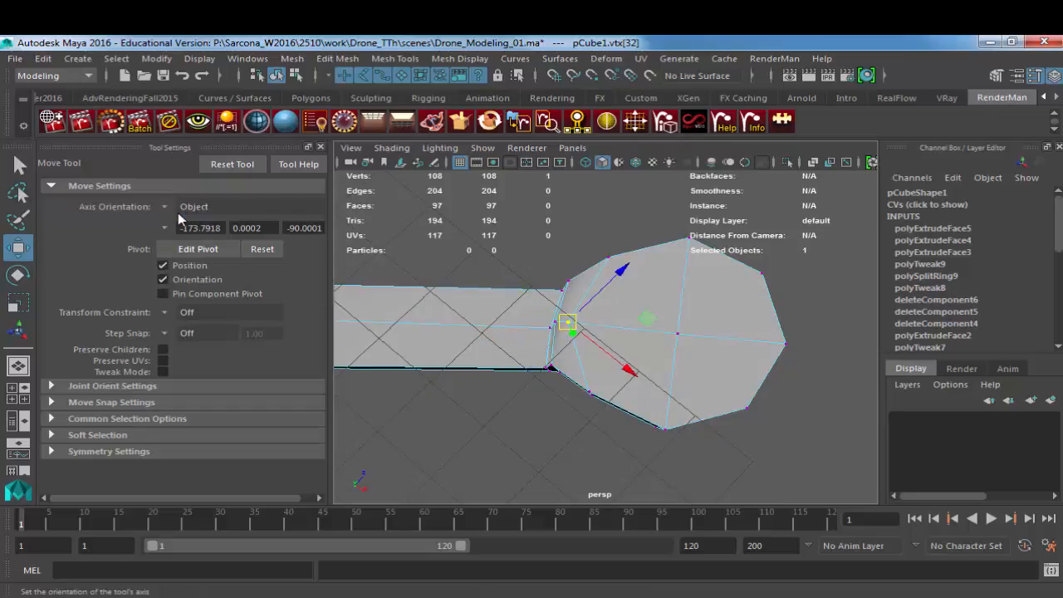
left_click(164, 207)
left_click(204, 263)
left_click(163, 207)
left_click(206, 278)
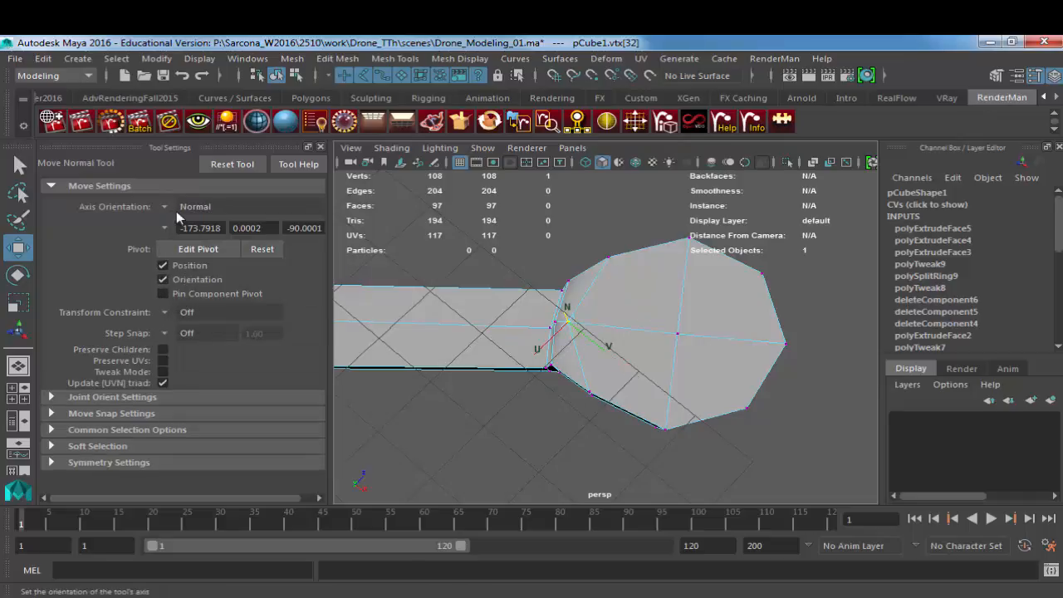
left_click(164, 207)
left_click(199, 291)
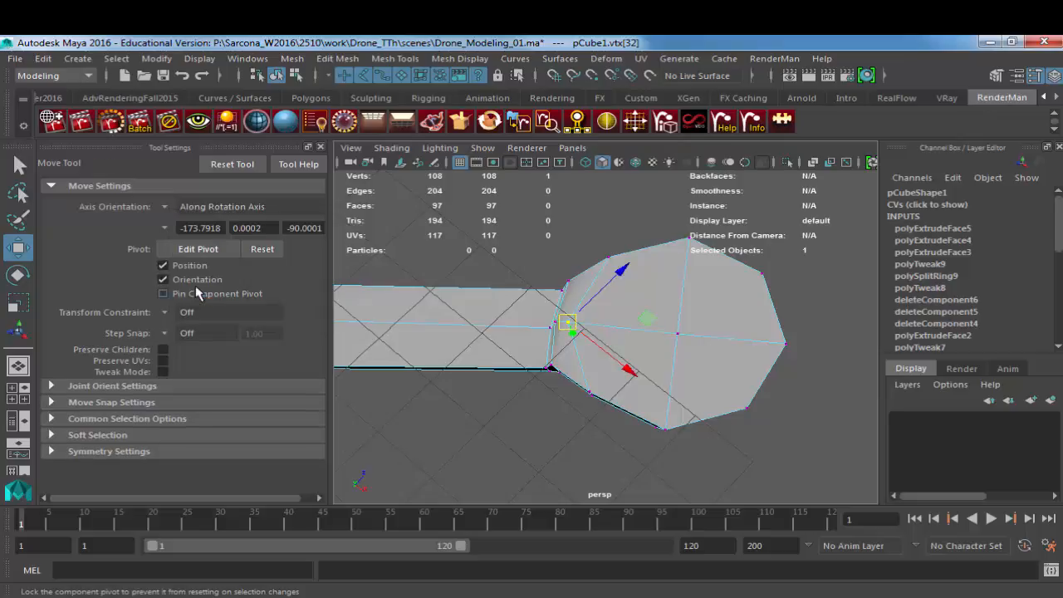
left_click(164, 207)
left_click(193, 304)
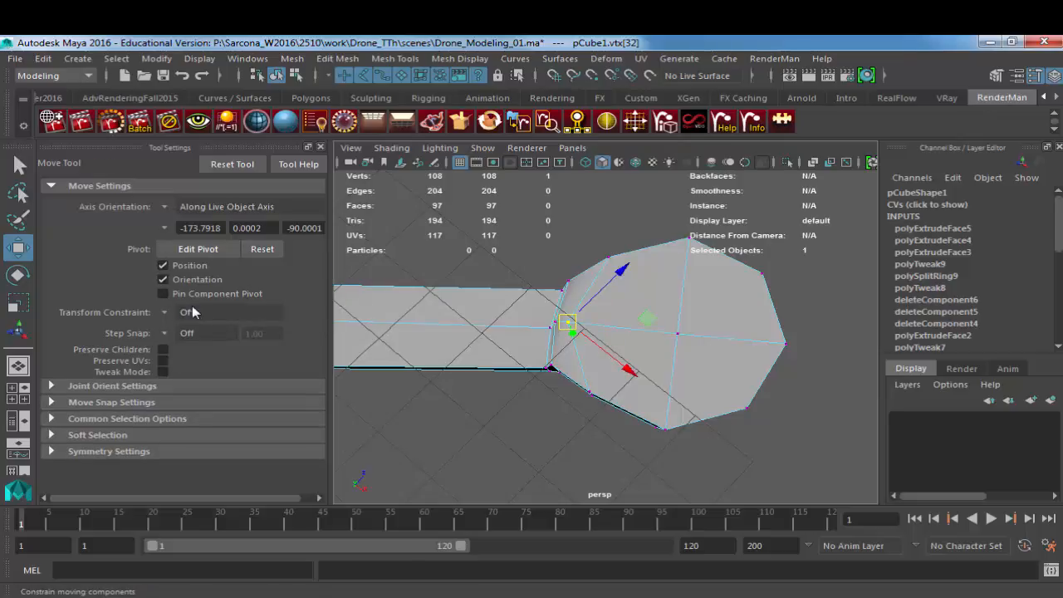
Step: Set the Move tool's axis orientation to Object and shift the underside vertex toward the housing's centre in the wireframe top view
left_click(169, 209)
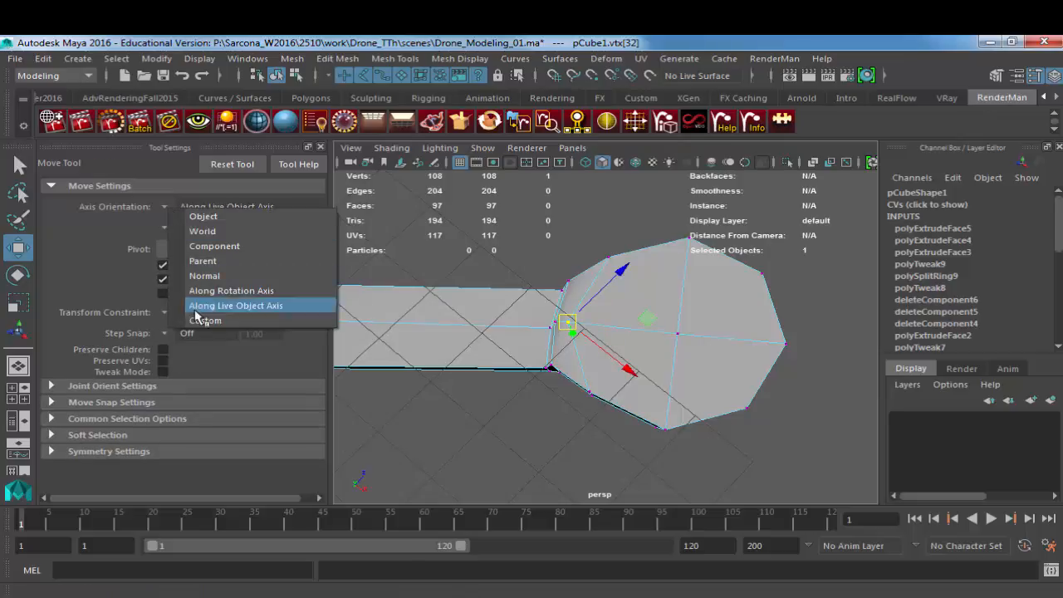
left_click(200, 215)
key("space")
left_click_drag(478, 268, 513, 295)
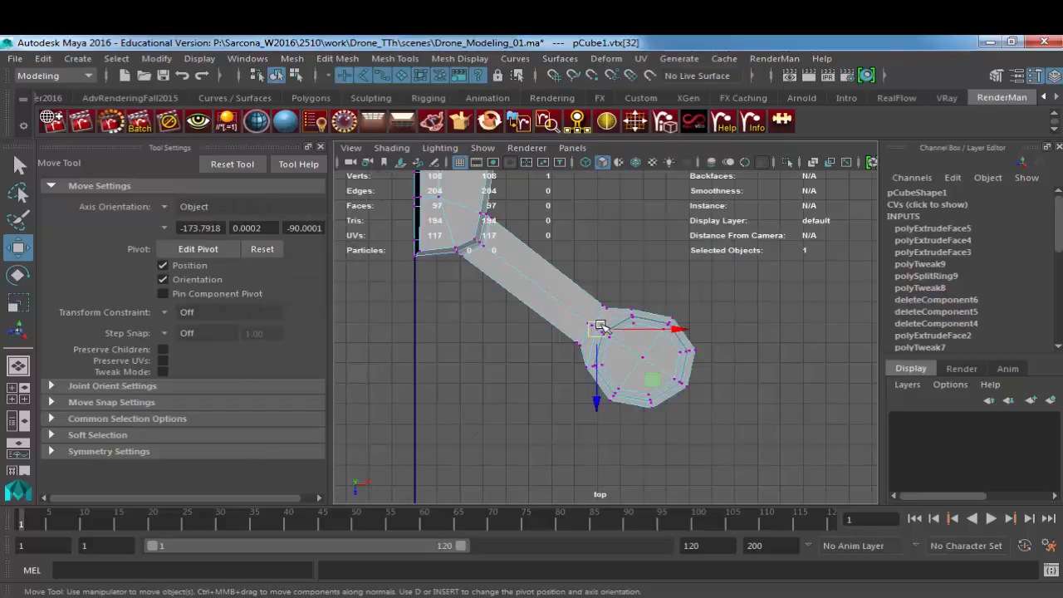
key("f")
key("4")
right_click_drag(700, 352, 663, 358, "alt")
left_click(662, 358, "alt")
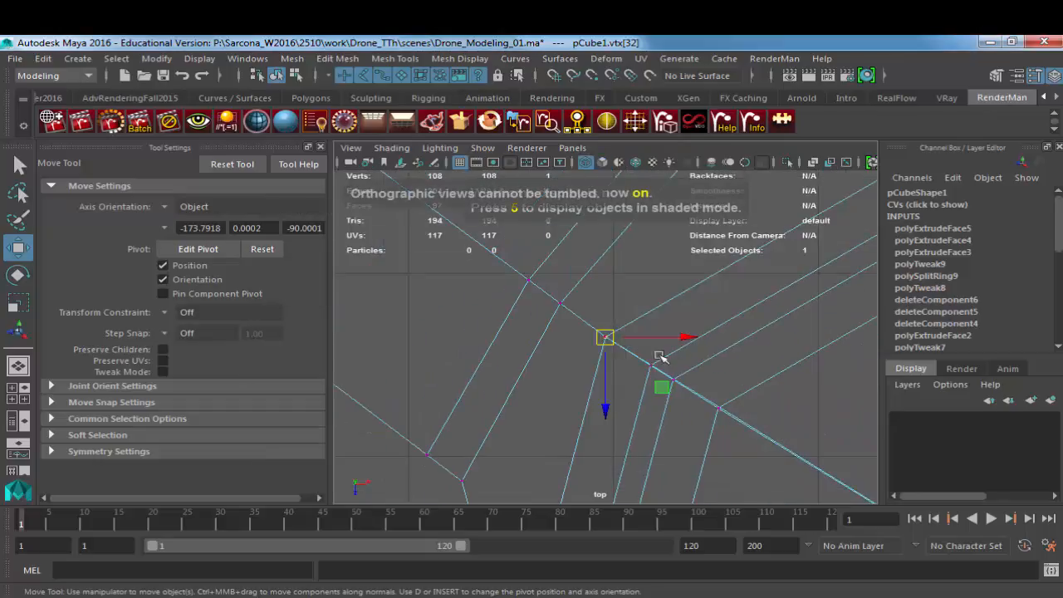
middle_click_drag(644, 358, 675, 362)
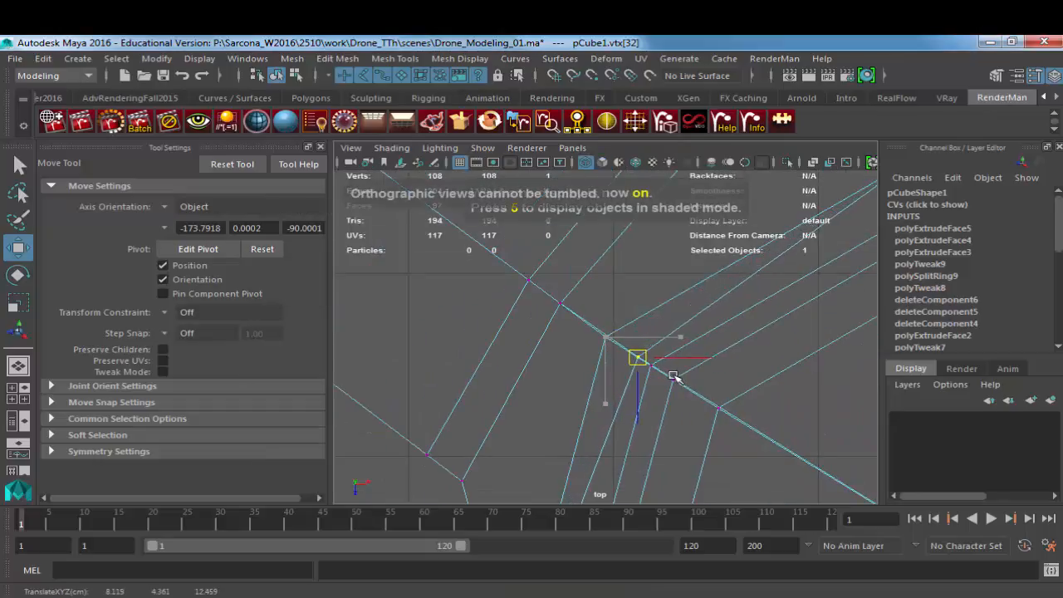
Step: Return to the shaded perspective view and display the mesh smoothed, with the housing's underside in view
key("space")
left_click(675, 363)
key("5")
left_click_drag(629, 389, 646, 376, "alt")
right_click_drag(657, 331, 688, 299)
key("3")
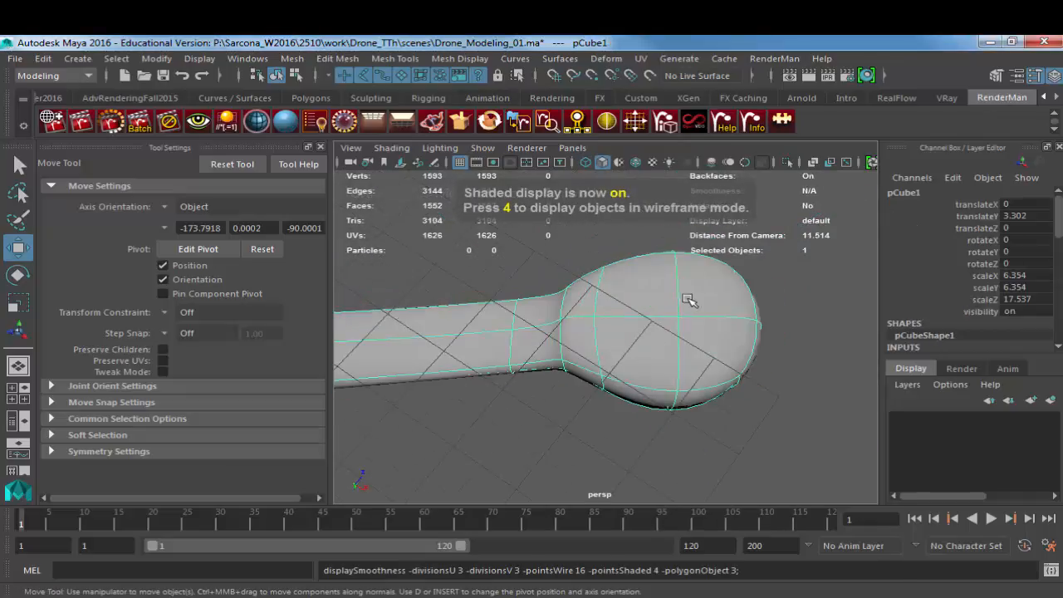
Step: Deselect the mesh and examine the smoothed motor housing, arm and body quarter from several angles
left_click(632, 227)
mouse_move(631, 228)
left_mouse_down("alt")
mouse_move(696, 297)
mouse_move(693, 399)
mouse_move(897, 384)
mouse_move(562, 355)
left_mouse_up("alt")
right_click_drag(562, 355, 549, 365, "alt")
left_click_drag(548, 366, 570, 404, "alt")
right_click_drag(570, 404, 574, 385, "alt")
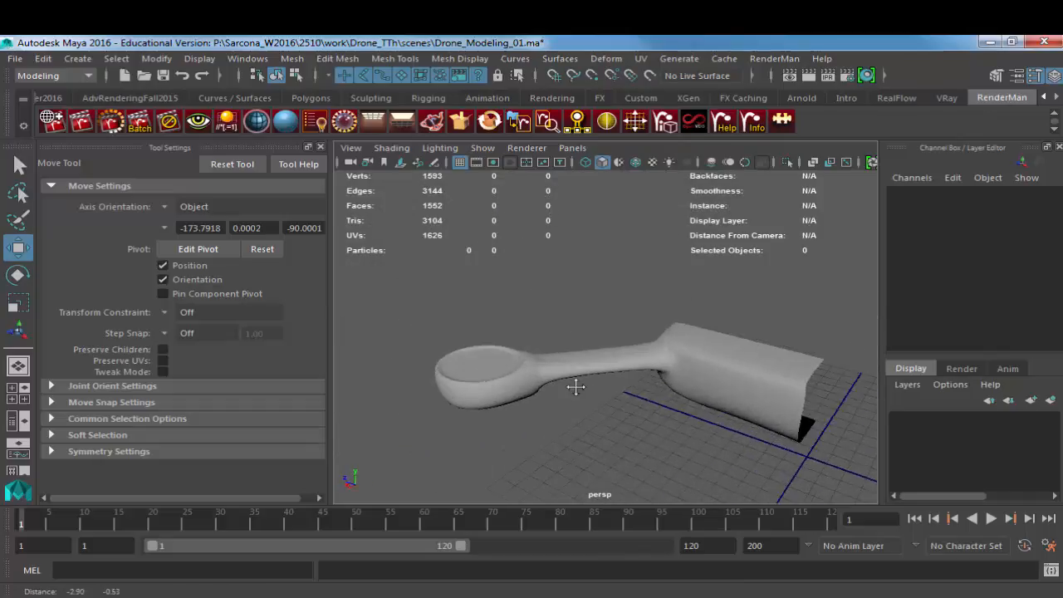
middle_click_drag(574, 384, 607, 384, "alt")
right_click_drag(606, 385, 638, 384, "alt")
mouse_move(638, 384)
left_mouse_down("alt")
mouse_move(579, 311)
mouse_move(640, 371)
left_mouse_up("alt")
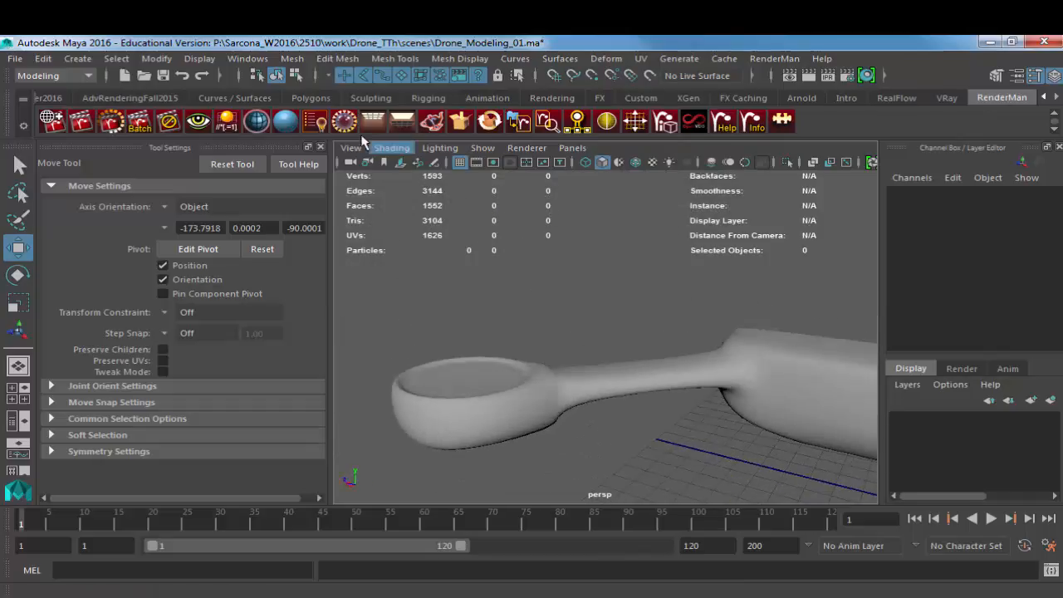
Step: Switch to the browser and open the 3DR Solo Smart Drone reference image
key("alt+Tab")
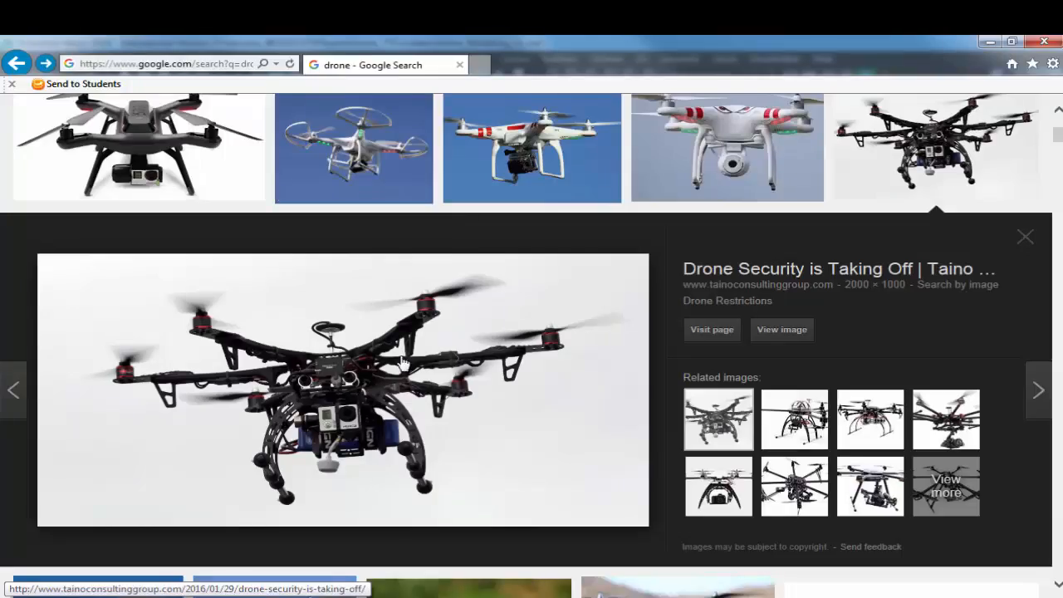
left_click(171, 157)
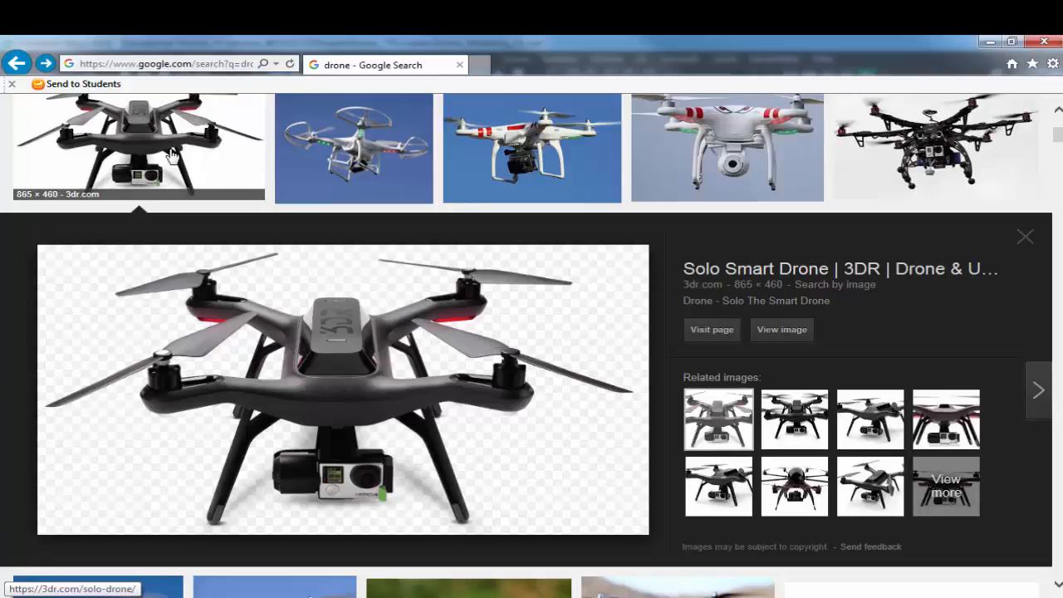
Step: Browse through the other drone photos in the image search results to compare rotor, guard and motor shapes
key("Right")
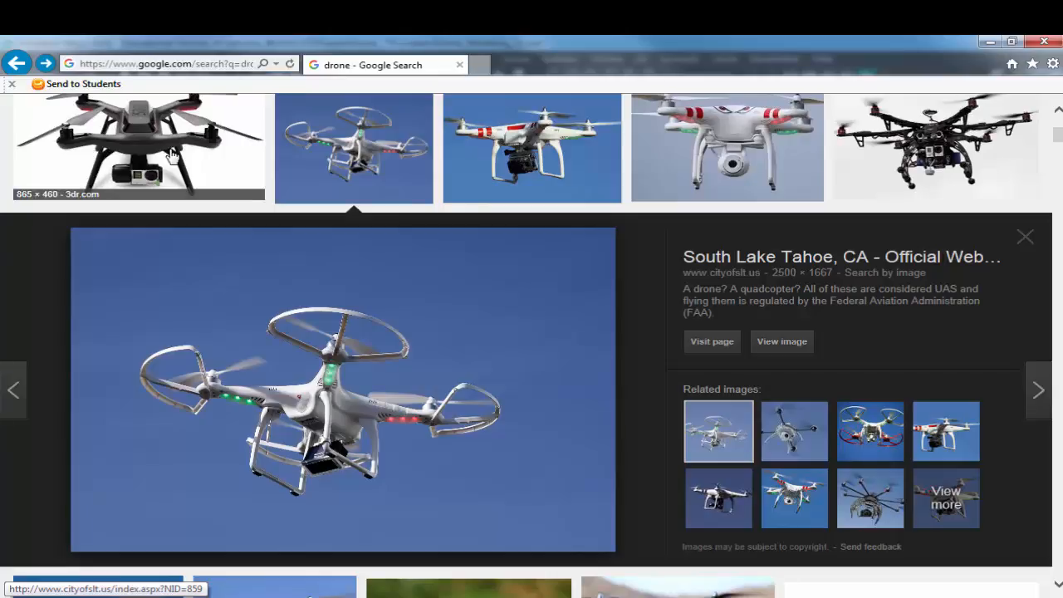
key("Right")
key("Right")
key("Right")
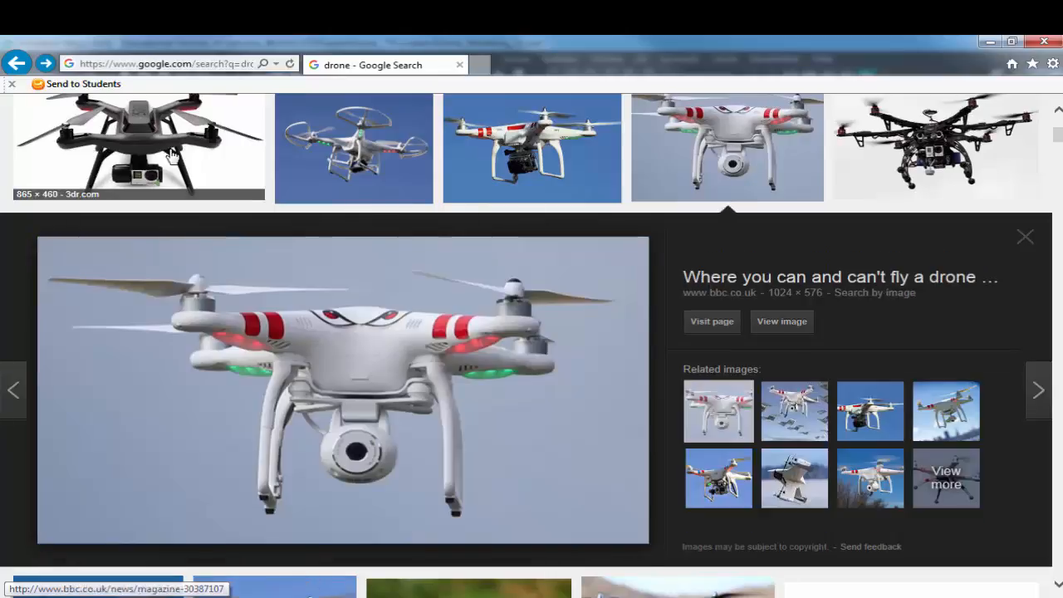
key("Right")
key("Right")
key("Right")
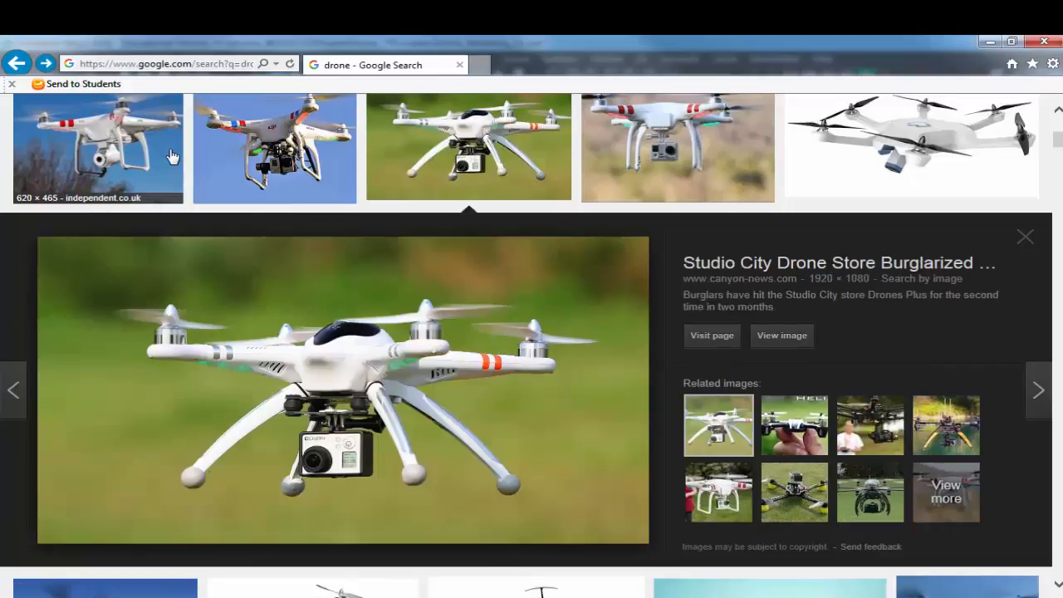
key("Right")
key("Right")
key("Right")
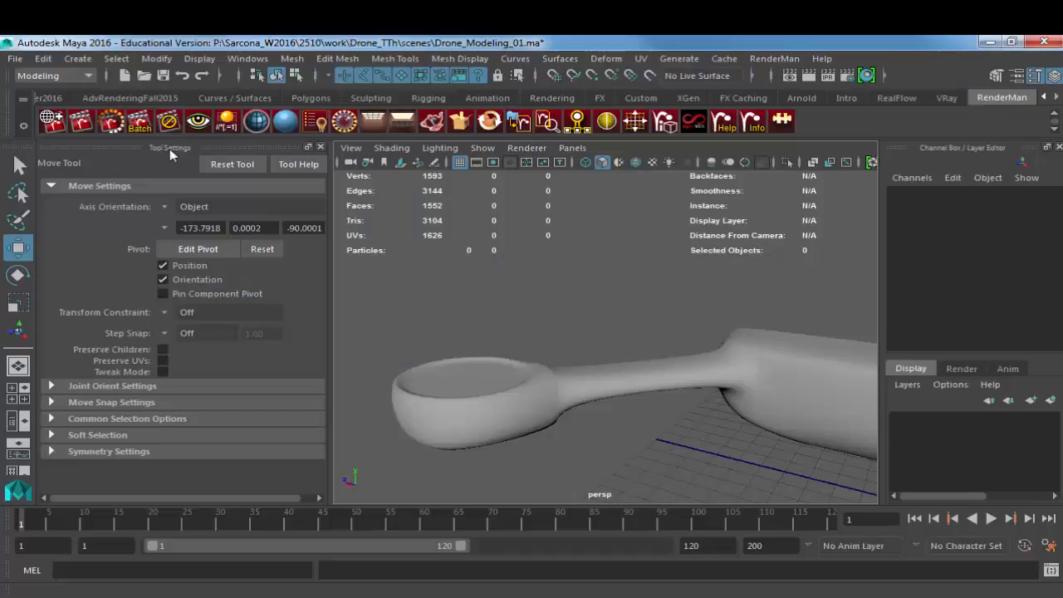
Step: Switch back to Maya, create a polygon cylinder and move it over the arm's motor housing
left_click(75, 62)
mouse_move(133, 109)
left_click(329, 155)
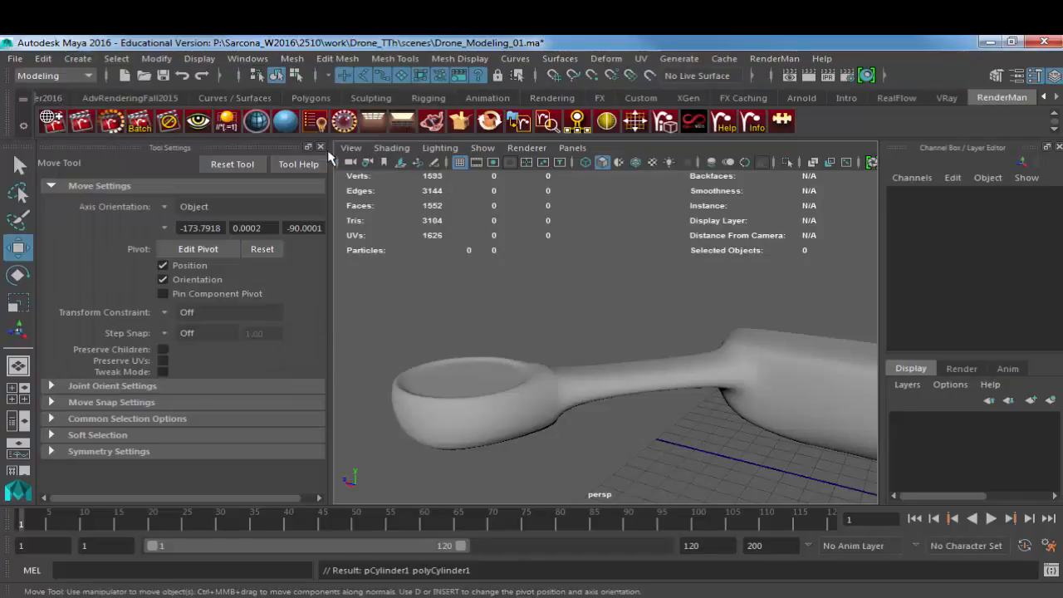
scroll(645, 319, "down", 3)
left_click_drag(646, 319, 705, 354, "alt")
middle_click_drag(704, 354, 655, 364, "alt")
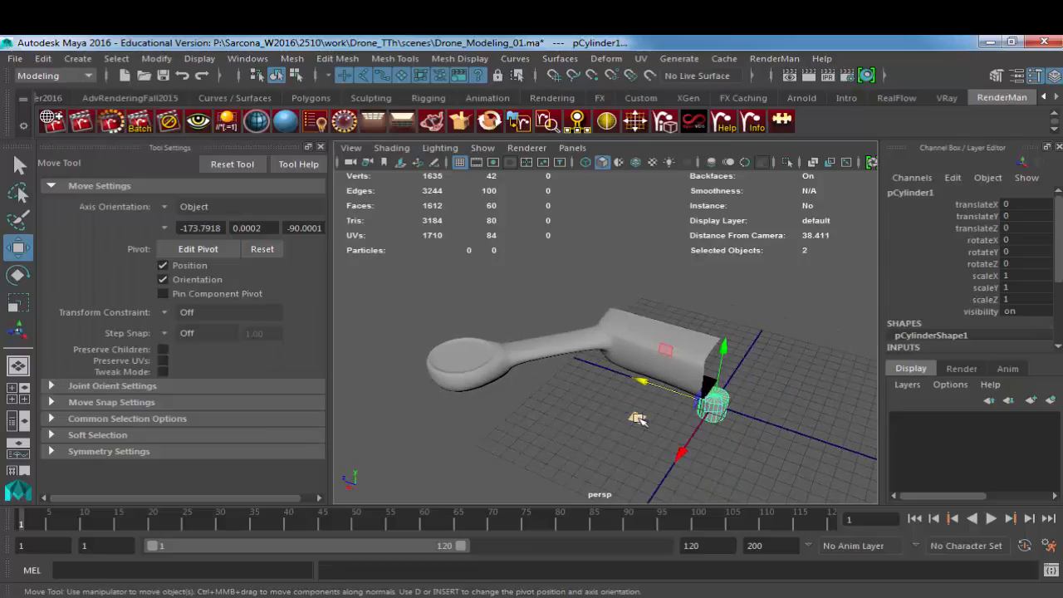
middle_click_drag(638, 418, 459, 407)
key("ctrl+z")
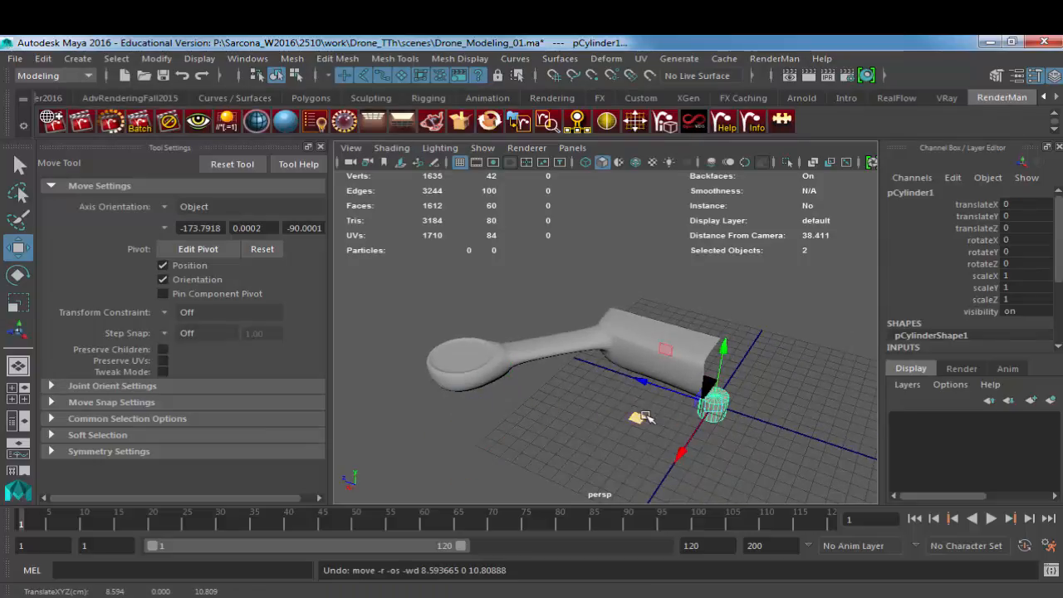
middle_click_drag(646, 418, 414, 422)
left_click_drag(472, 354, 384, 307)
key("space")
right_click_drag(697, 337, 417, 324, "alt")
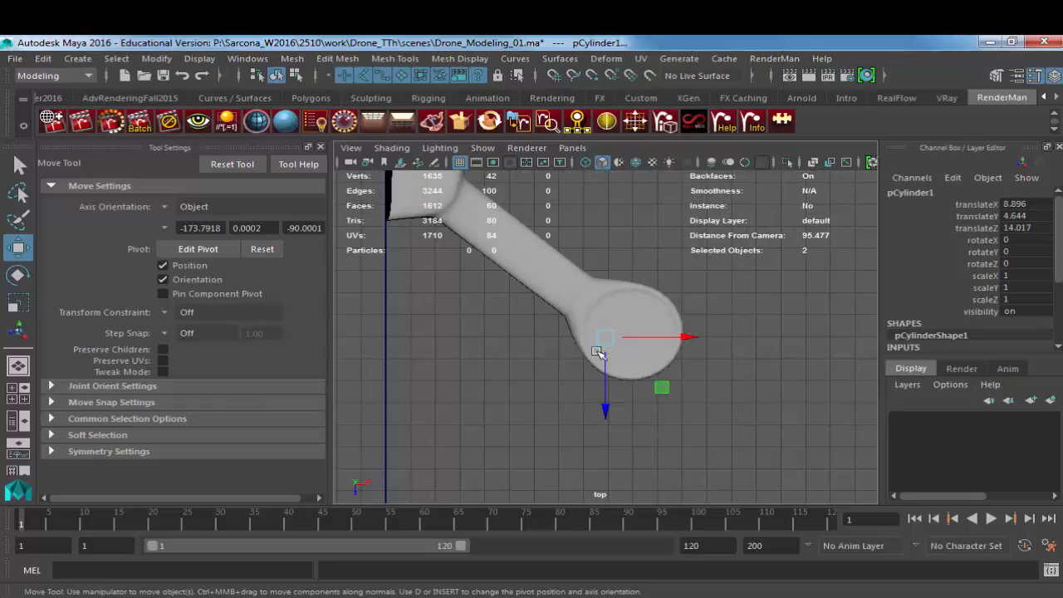
left_click_drag(605, 336, 878, 335)
Step: In the wireframe top view, scale the cylinder uniformly to about 6.846 and centre it on the motor housing
key("4")
key("r")
middle_click_drag(719, 335, 670, 382, "alt")
right_click_drag(670, 383, 561, 379, "alt")
middle_click_drag(561, 379, 549, 381, "alt")
key("w")
left_click_drag(569, 379, 572, 376)
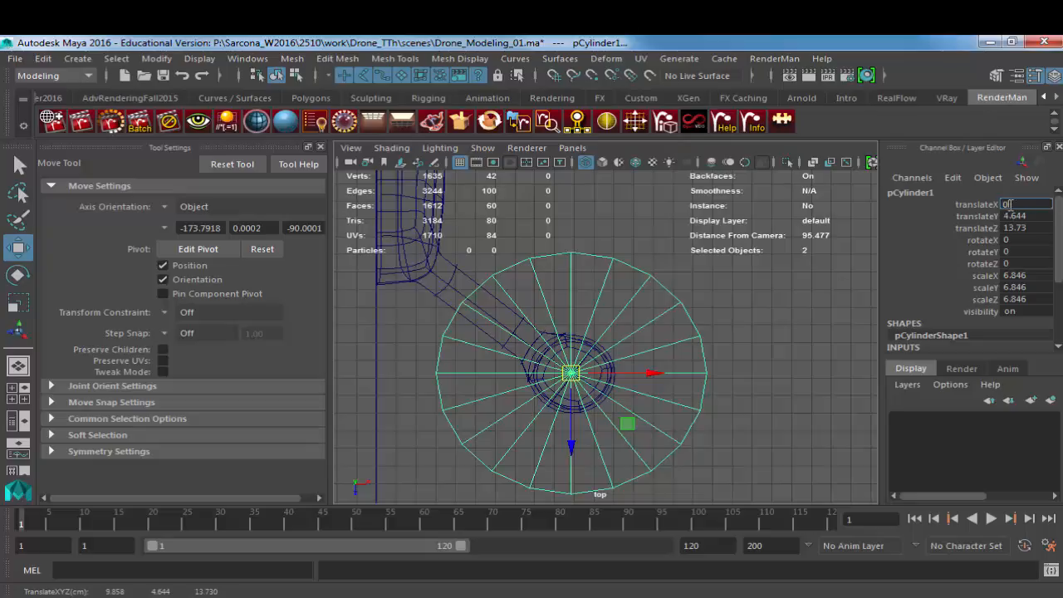
Step: Set the cylinder's X and Z translation to 0 and return to the shaded perspective view
left_click(1021, 230)
type("0")
key("Return")
middle_click_drag(553, 272, 708, 425, "alt")
key("space")
left_click_drag(538, 276, 540, 247)
key("5")
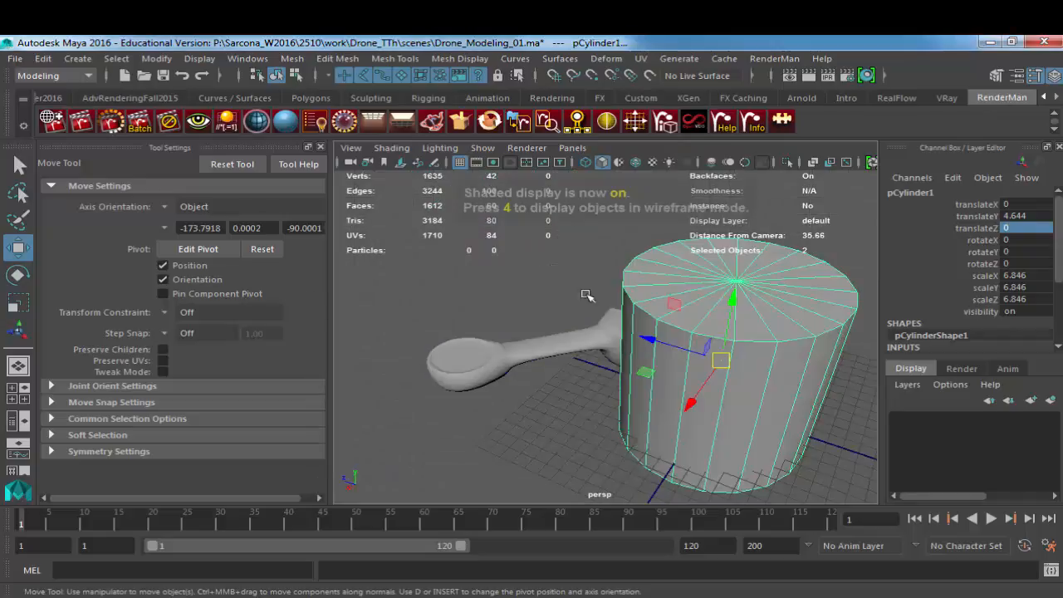
Step: Raise the cylinder above the body to about 15.593 in Y and flatten its Y scale to about 0.594
mouse_move(588, 296)
left_mouse_down("alt")
mouse_move(705, 261)
mouse_move(709, 157)
left_mouse_up("alt")
middle_click_drag(708, 248, 615, 322, "alt")
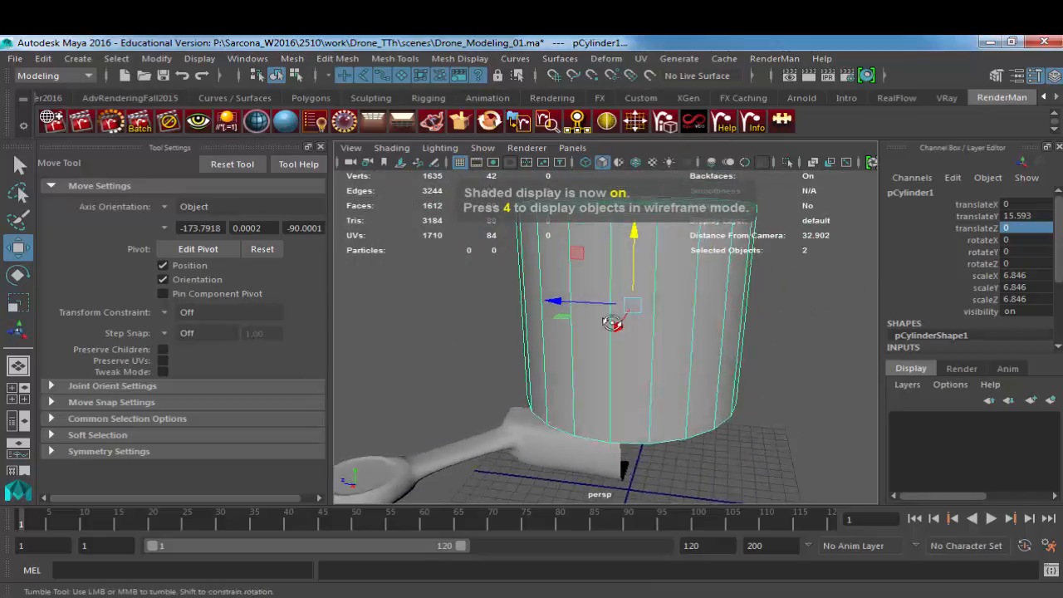
left_click_drag(616, 323, 640, 307, "alt")
key("r")
scroll(634, 321, "up", 4)
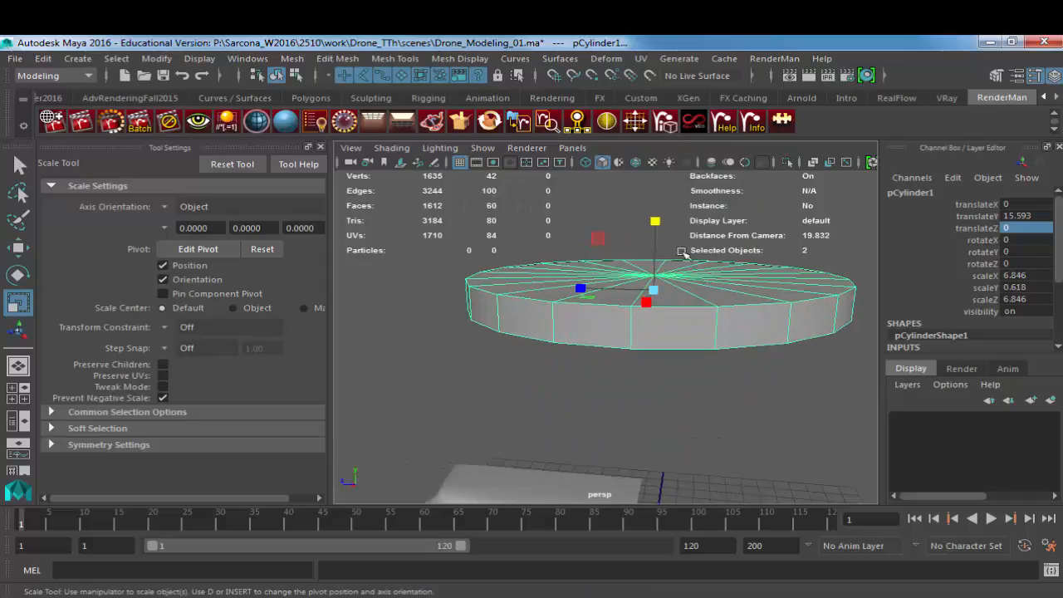
left_click_drag(654, 221, 661, 233)
Step: Try 10 axis subdivisions on the flattened cylinder and set the count back to 20
scroll(924, 274, "down", 3)
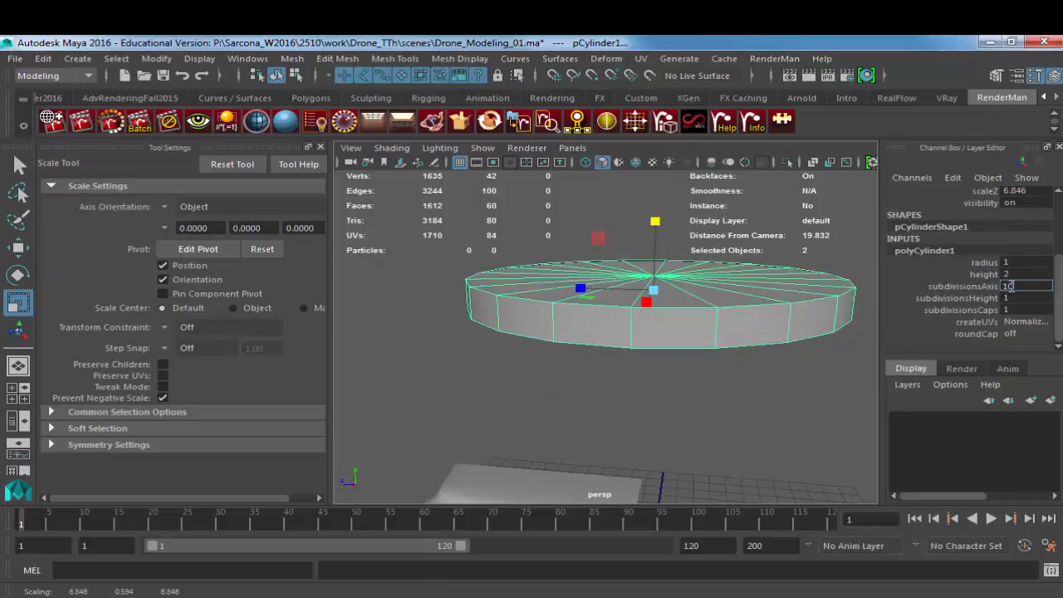
key("Return")
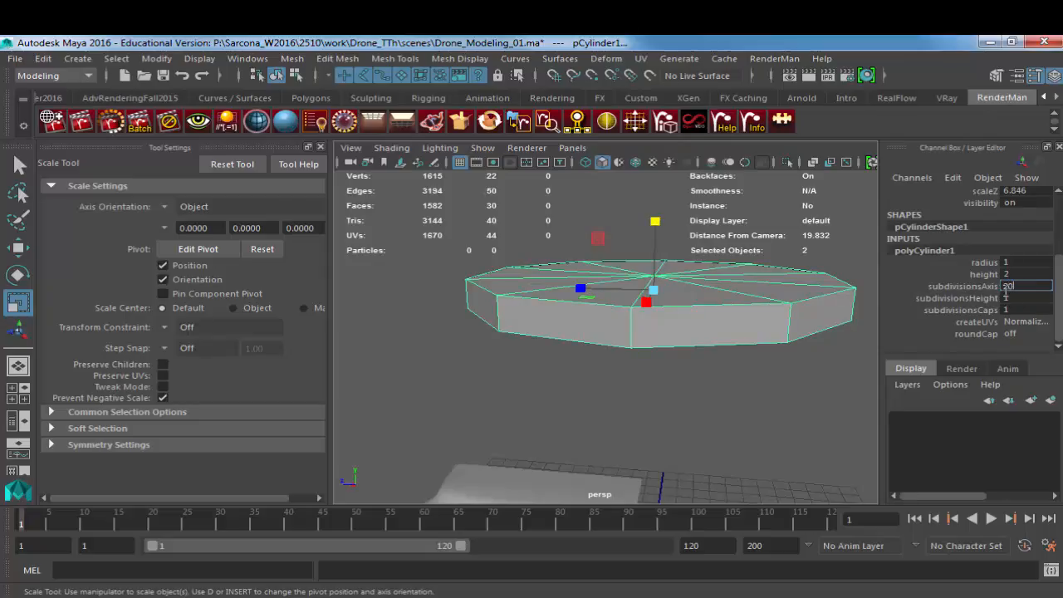
type("20")
key("Return")
Step: Delete the cap faces of the flattened cylinder, leaving only its outer band
left_click_drag(737, 271, 716, 378, "alt")
right_click_drag(751, 296, 755, 324)
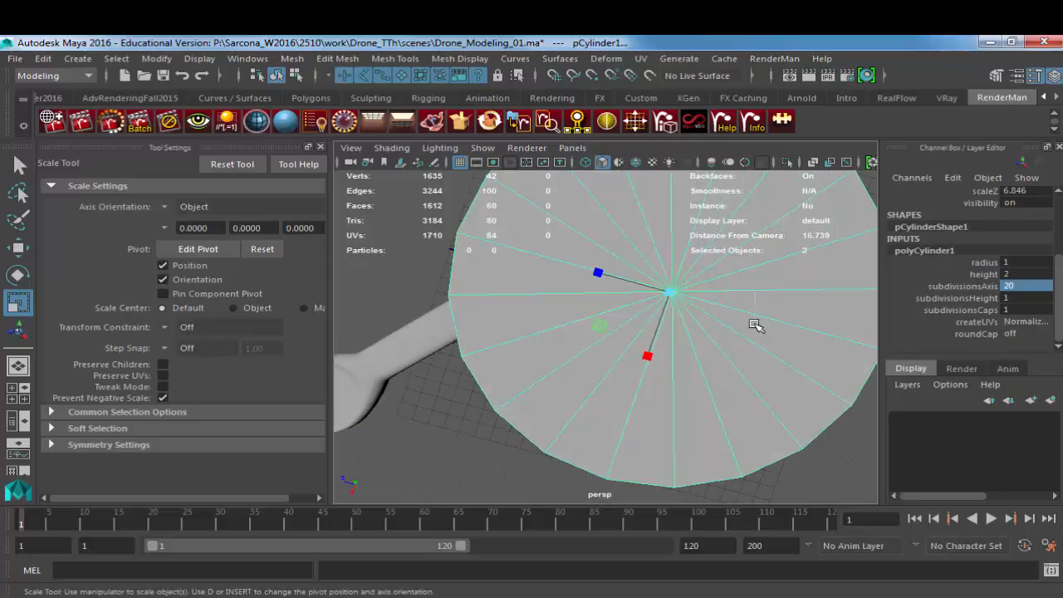
left_click_drag(725, 257, 619, 274)
key("Delete")
right_click_drag(619, 272, 629, 258)
Step: Extrude the open band with a thickness of 0.25 to form a solid propeller guard ring
left_click(629, 258)
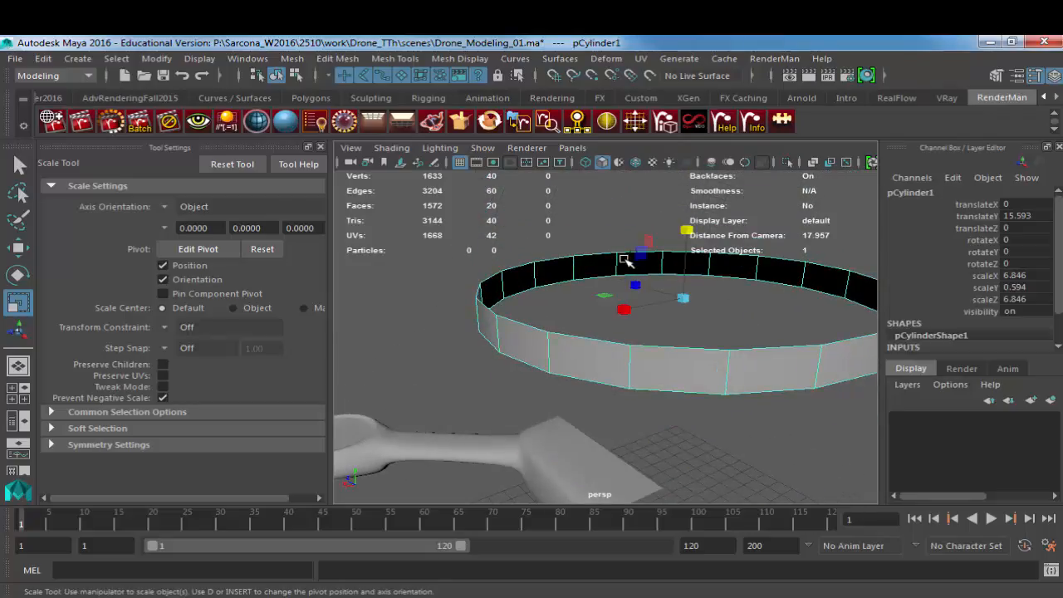
key("ctrl+e")
left_click(827, 349)
type("0.25")
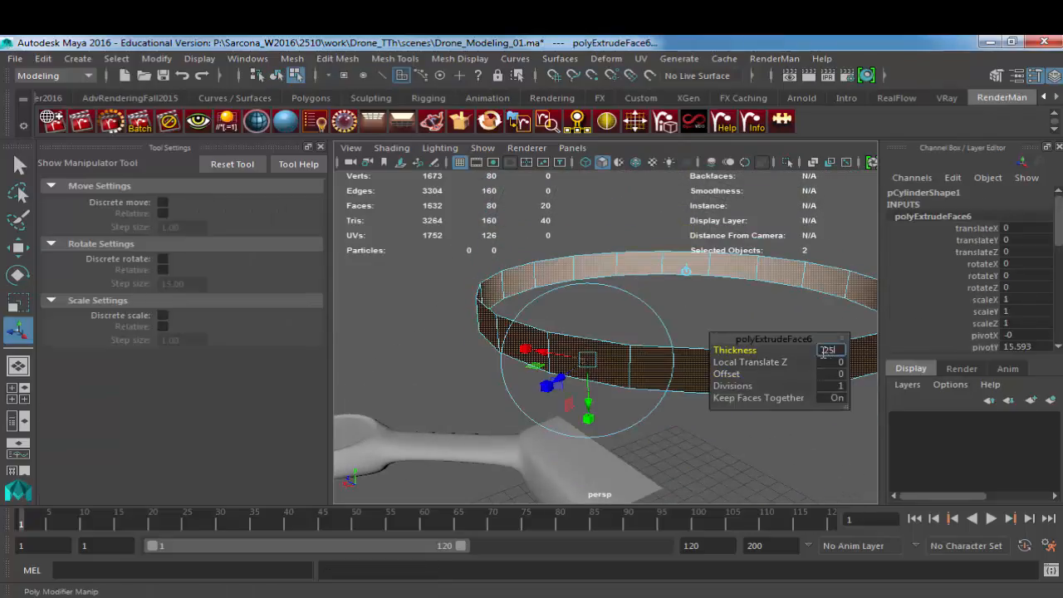
key("Return")
left_click_drag(464, 363, 551, 333, "alt")
key("super")
right_click_drag(551, 334, 593, 295)
left_click(566, 325)
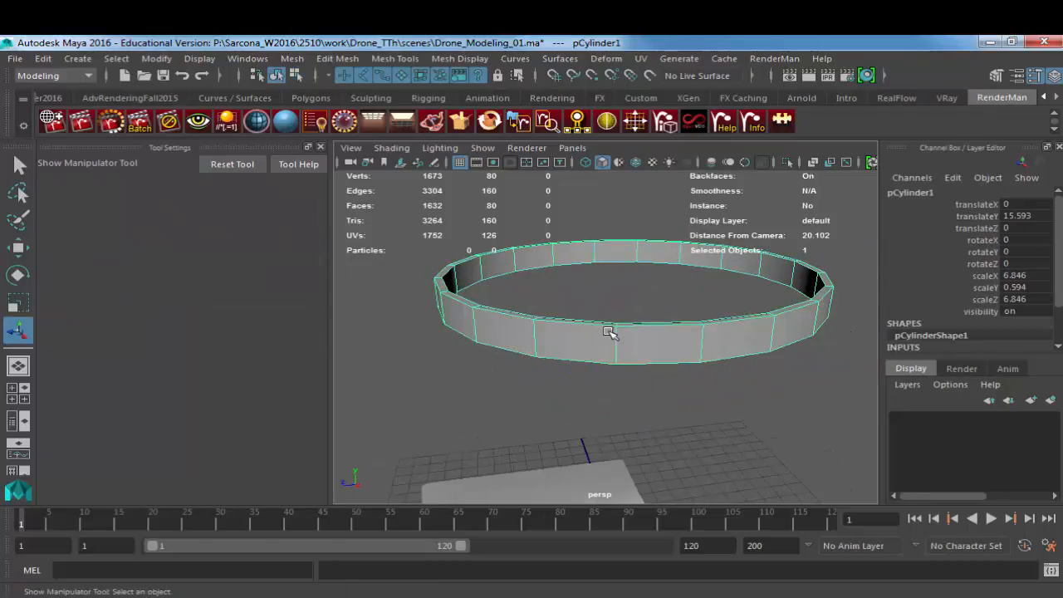
right_click_drag(610, 333, 492, 263, "alt")
left_click_drag(492, 263, 609, 351, "alt")
right_click_drag(608, 351, 724, 363, "alt")
left_click_drag(683, 365, 757, 299, "alt")
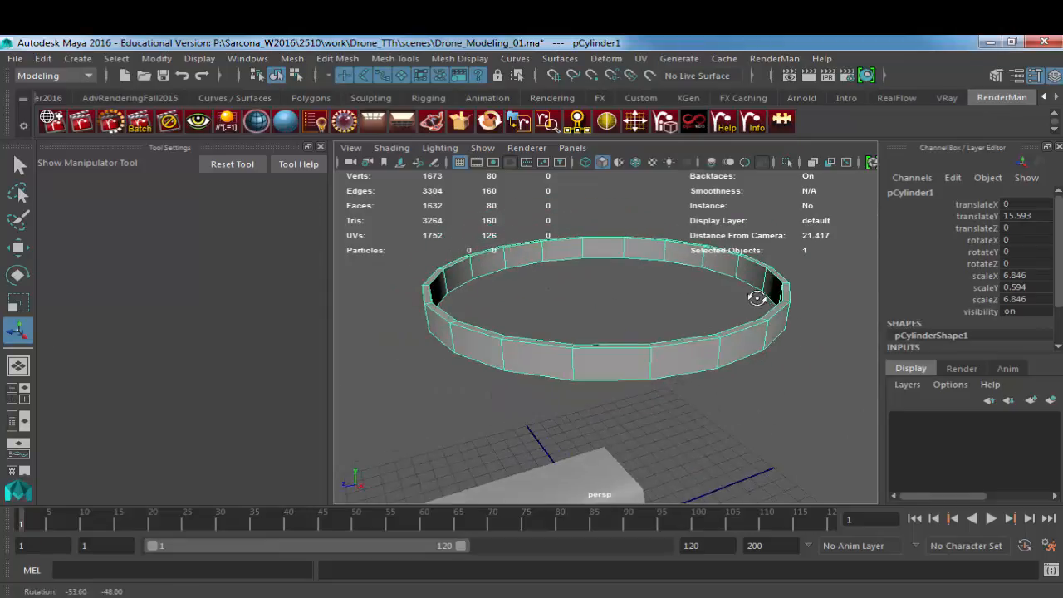
Step: Create a second polygon cylinder and raise it to about 14.177 in Y, in the middle of the ring
left_click(77, 58)
mouse_move(147, 116)
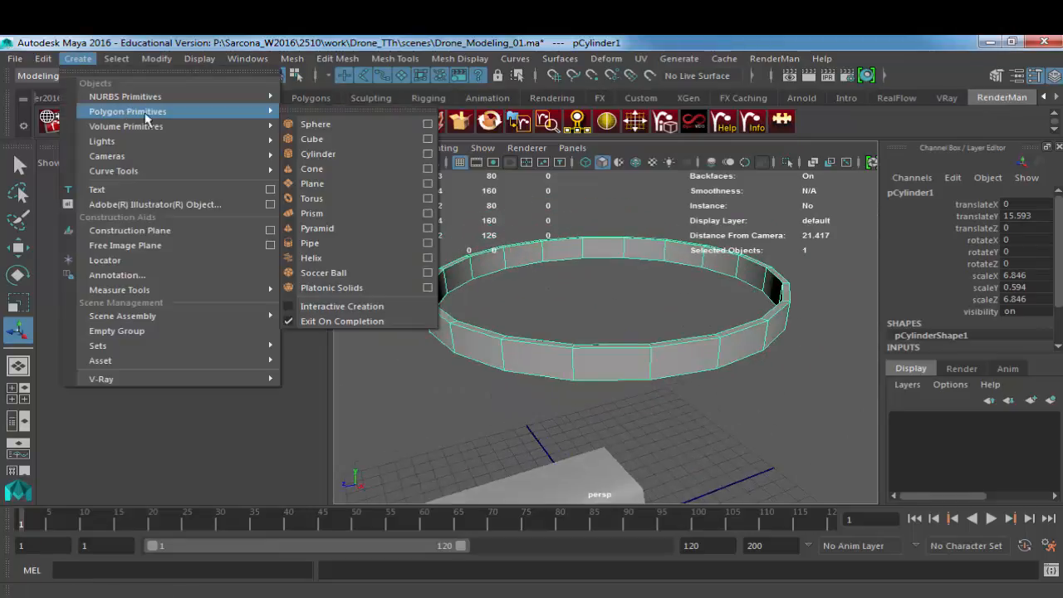
left_click(318, 155)
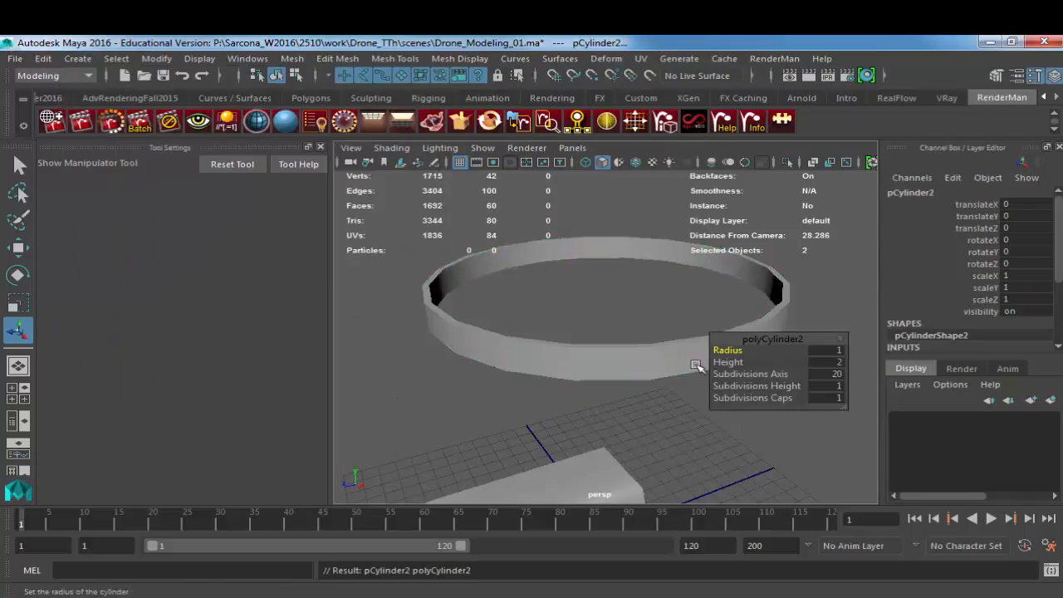
left_click_drag(696, 338, 602, 366, "alt")
right_click_drag(602, 366, 412, 345, "alt")
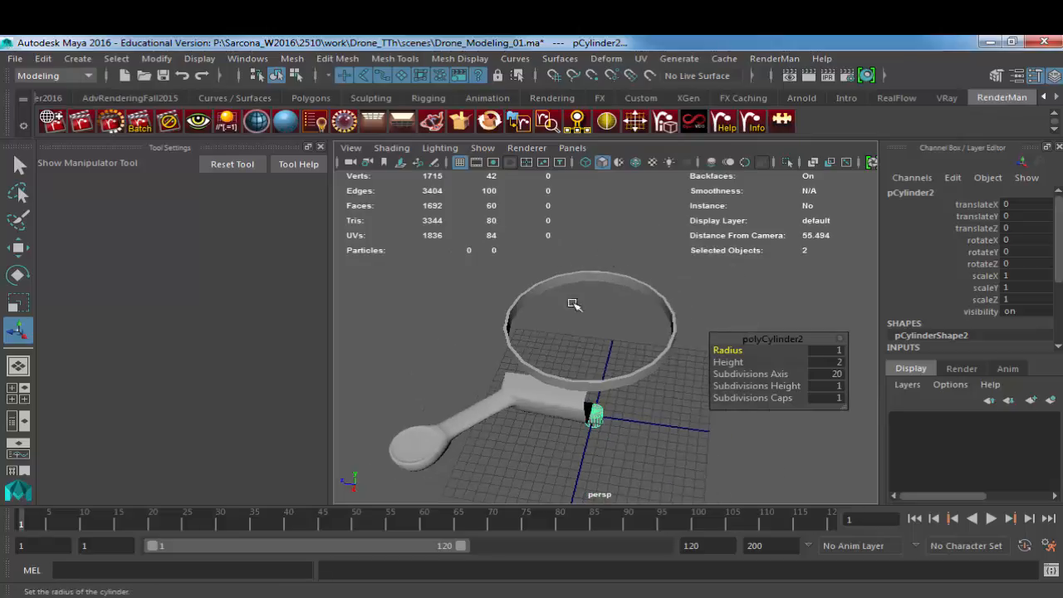
key("w")
left_click_drag(593, 373, 590, 266)
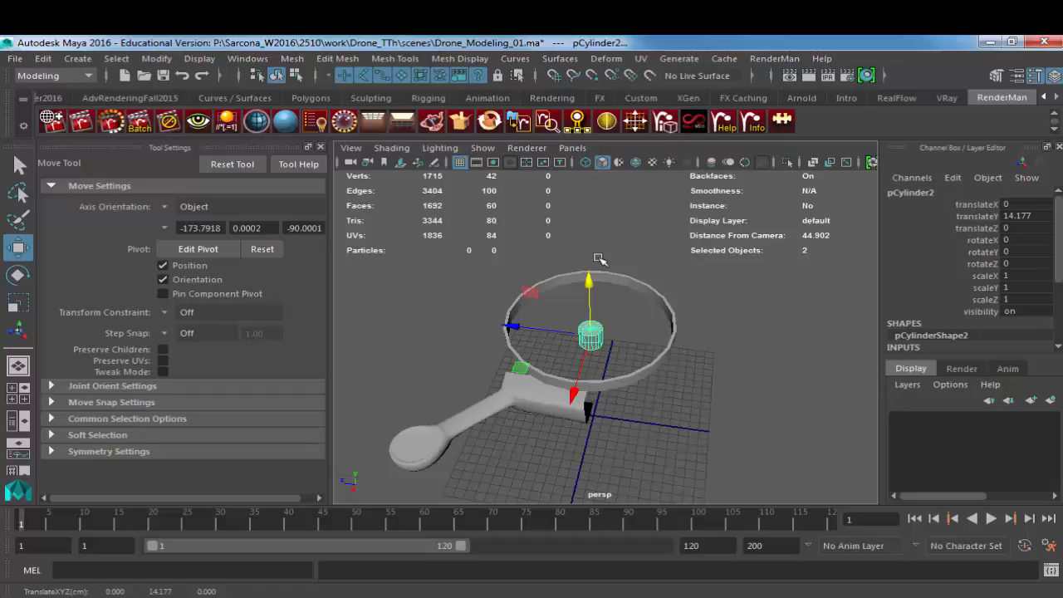
Step: Frame the small cylinder and set its cap subdivisions to 0
key("f")
key("r")
right_click_drag(618, 320, 449, 336, "alt")
left_click_drag(639, 334, 631, 313, "alt")
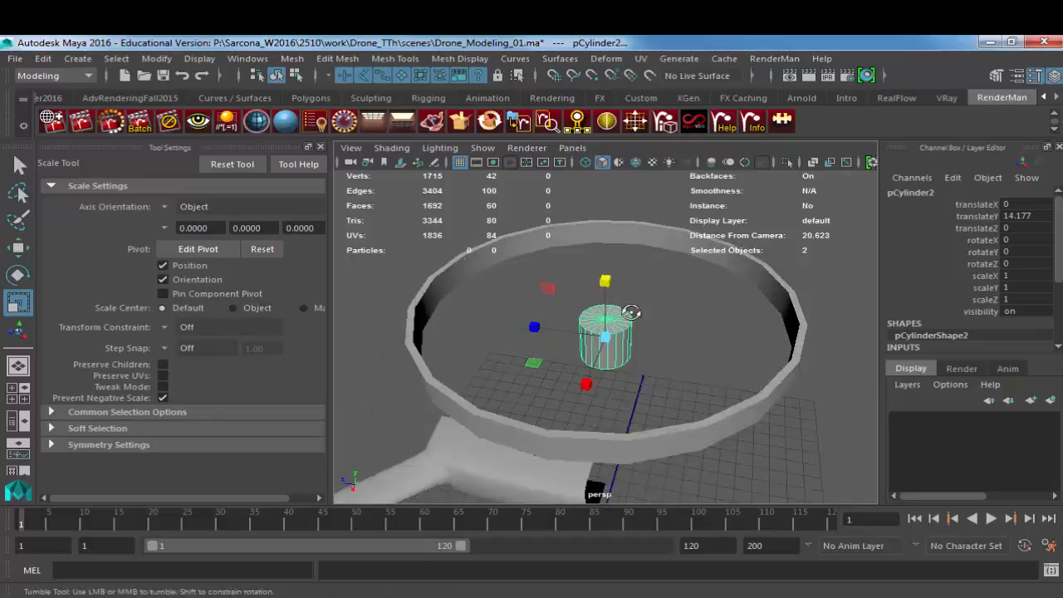
scroll(632, 313, "up", 5)
scroll(965, 310, "down", 3)
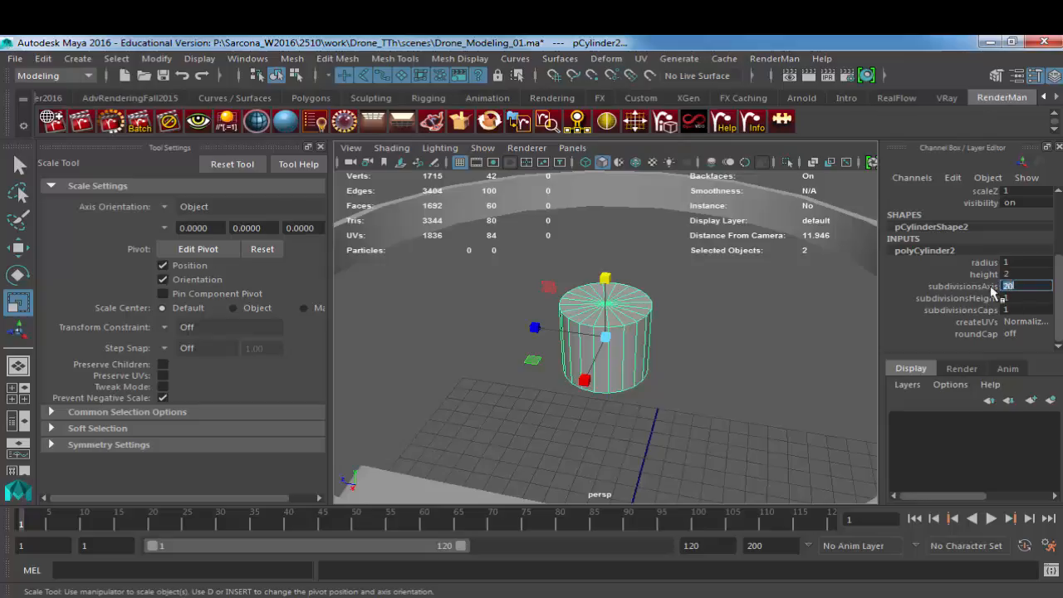
left_click(1020, 310)
type("0")
key("Return")
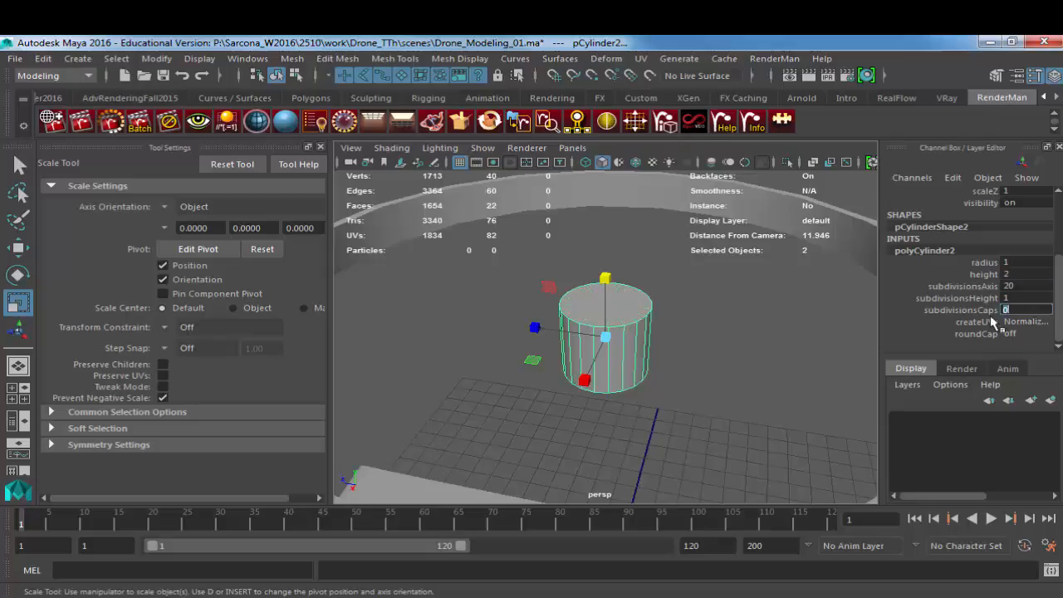
Step: Inset the small cylinder's top face with a scaled extrusion and extrude it upward by about 0.459
right_click_drag(650, 334, 799, 370, "alt")
right_click_drag(592, 346, 590, 361)
left_click(577, 334)
key("ctrl+e")
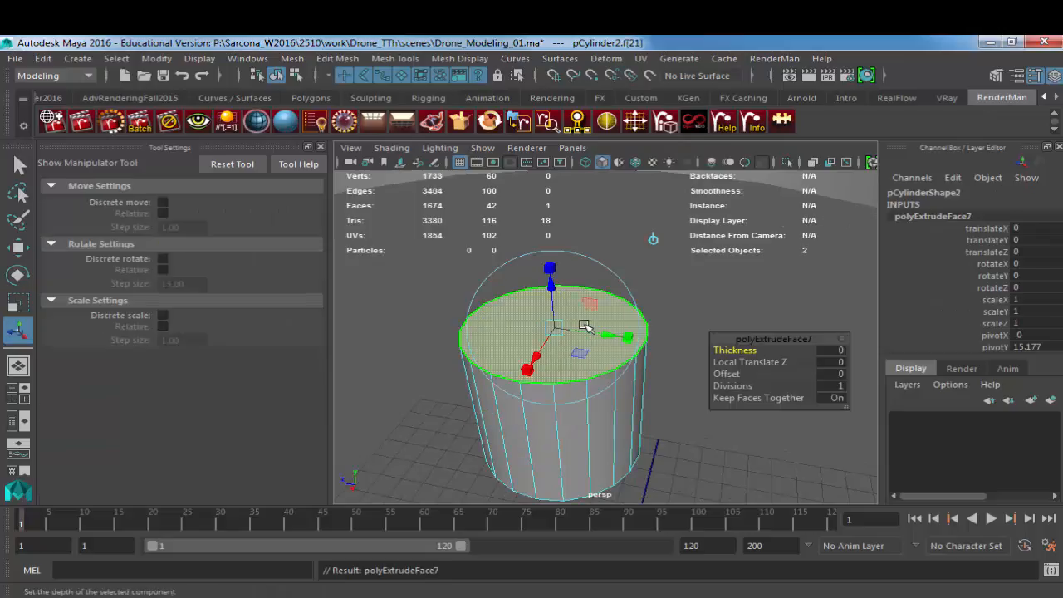
key("r")
left_click_drag(551, 327, 505, 329)
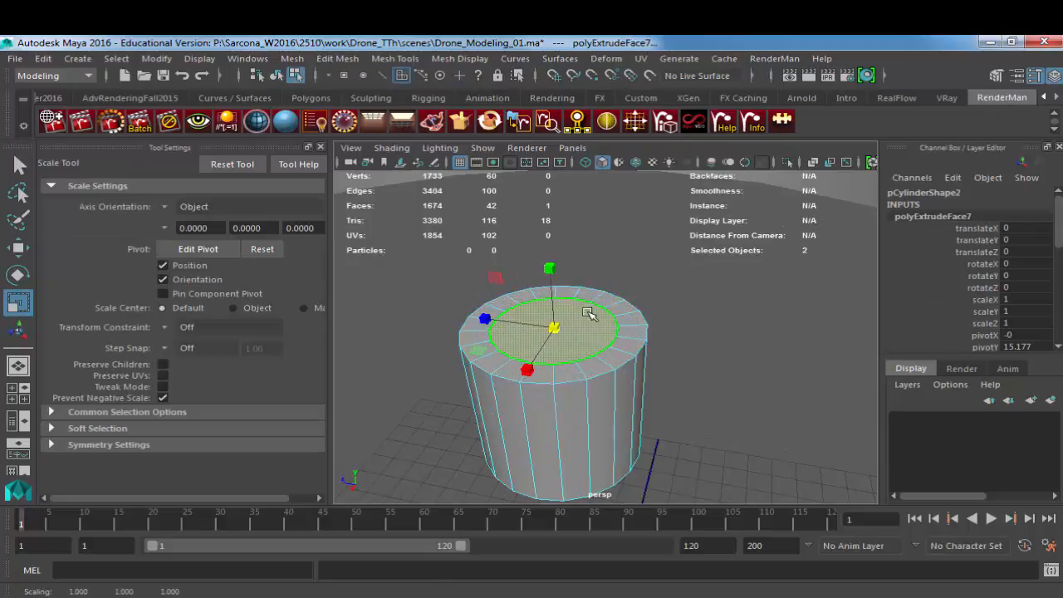
key("ctrl+e")
left_click_drag(554, 288, 552, 254)
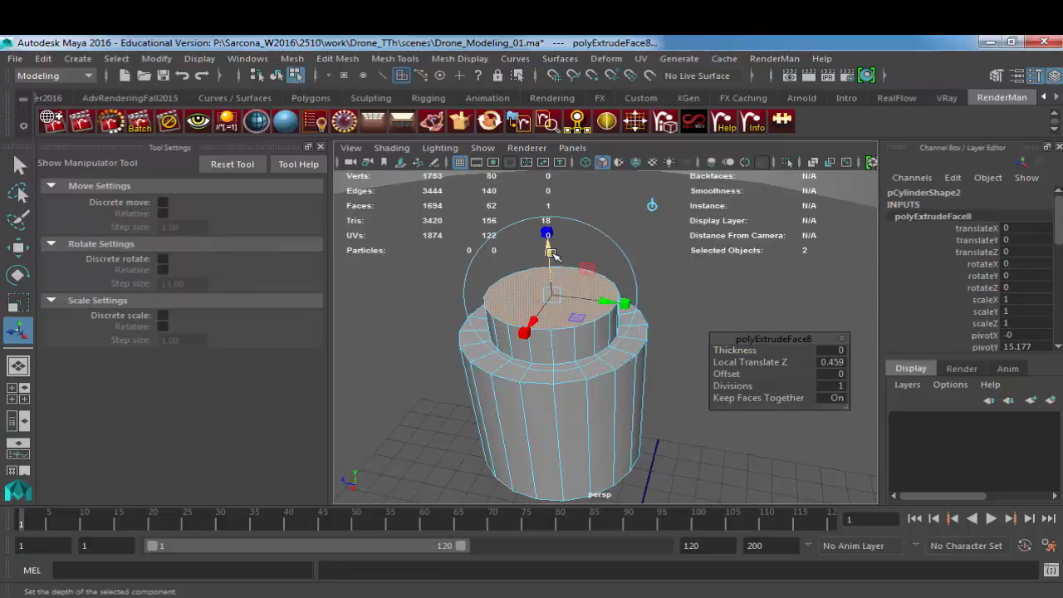
Step: Inset and raise the top face again as a narrower tier, and scale its top in to form a taper
key("r")
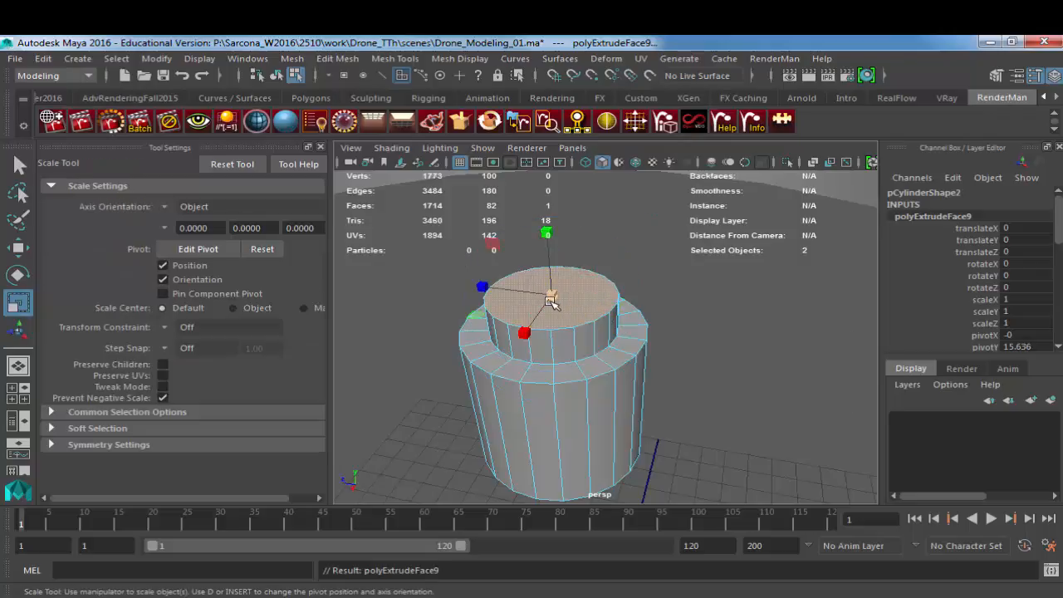
key("ctrl+e")
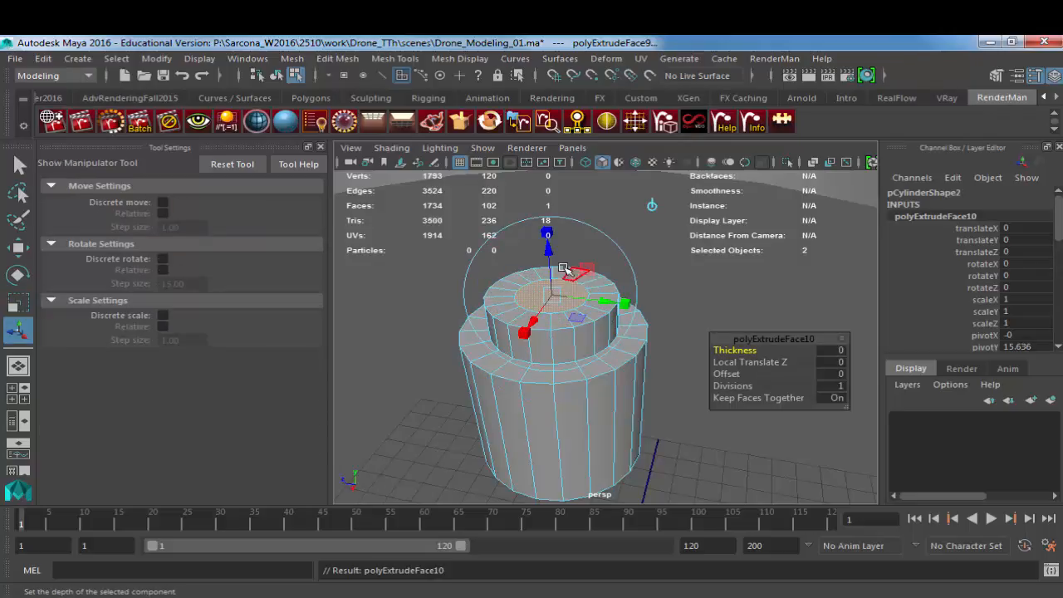
key("r")
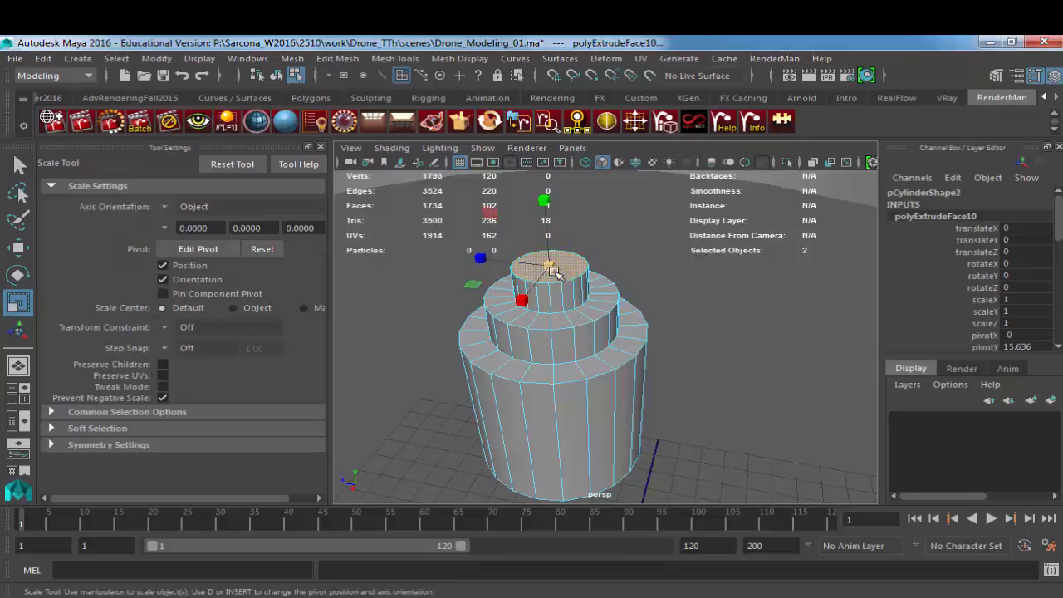
left_click_drag(551, 264, 534, 280)
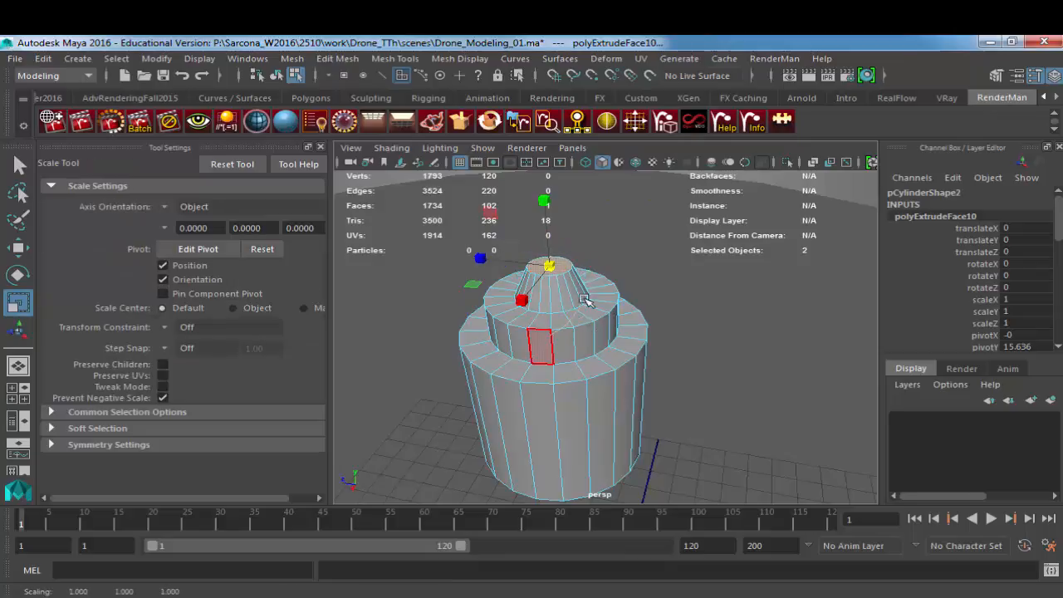
Step: Preview the tiered cylinder smoothed, restore the unsmoothed display and inspect its underside
key("F8")
key("3")
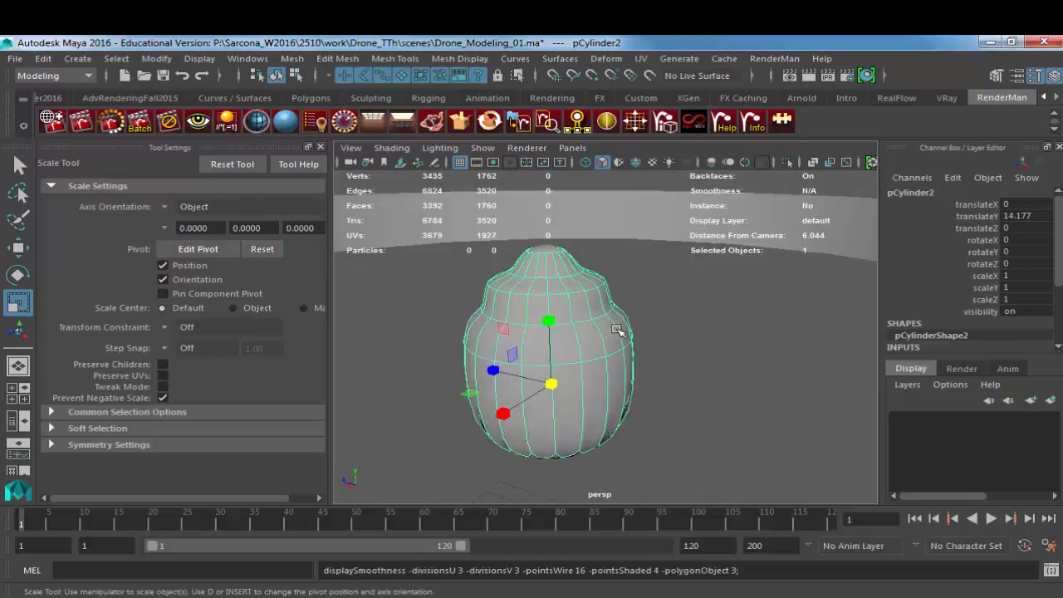
key("1")
left_click_drag(606, 363, 592, 335, "alt")
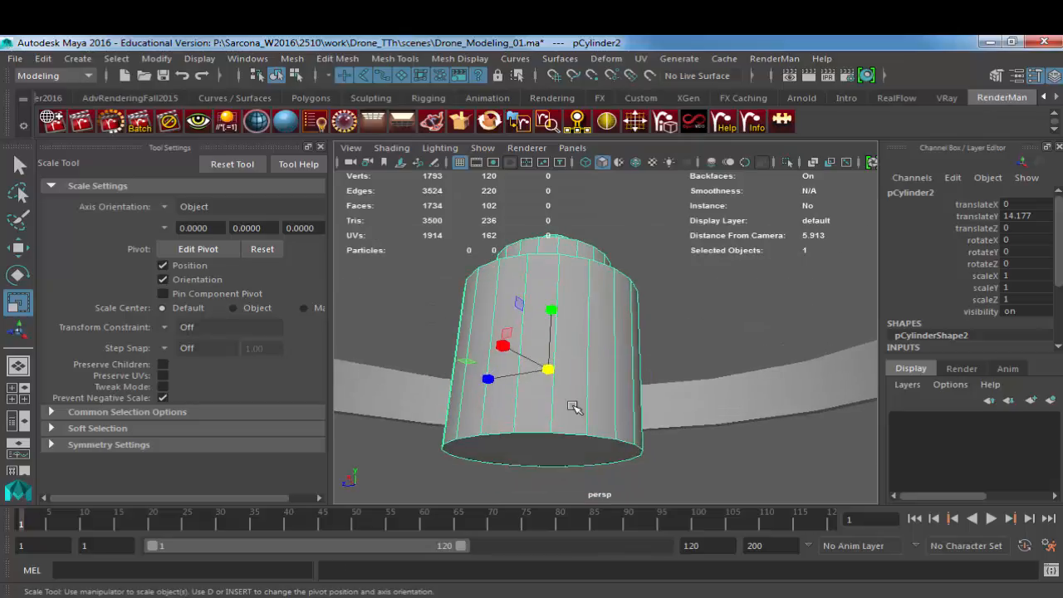
Step: Bevel the edge loops at the rims and bases of the cylinder's stepped tiers with fraction 0.2 and 2 segments
right_click_drag(573, 406, 561, 437)
left_click(553, 441)
right_click_drag(573, 393, 588, 369)
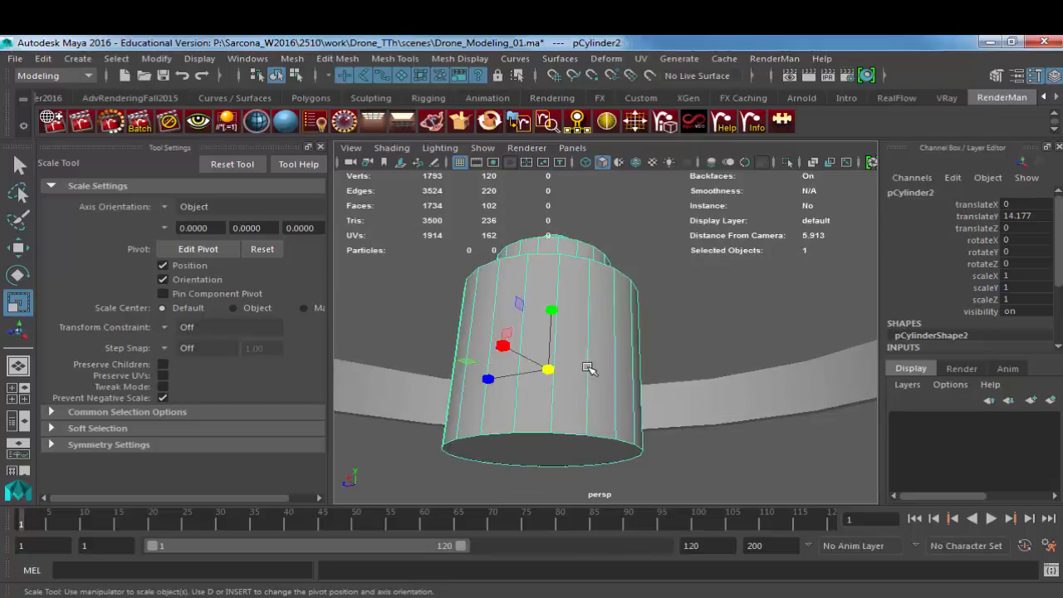
right_click(555, 308, "shift")
right_click_drag(574, 280, 575, 149)
left_click_drag(570, 282, 573, 347, "alt")
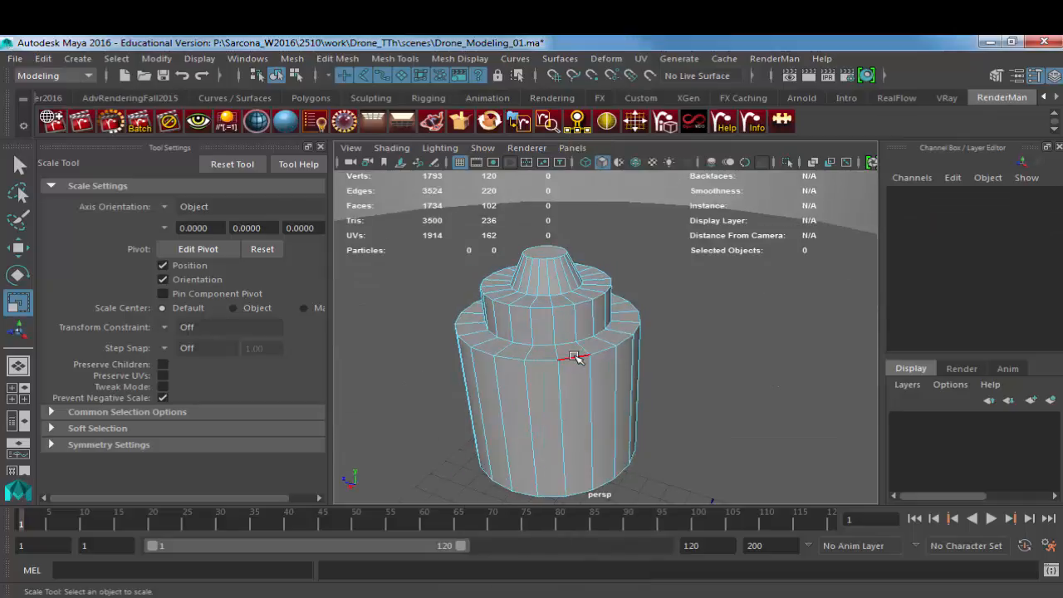
double_click(573, 348)
left_click(564, 308, "shift")
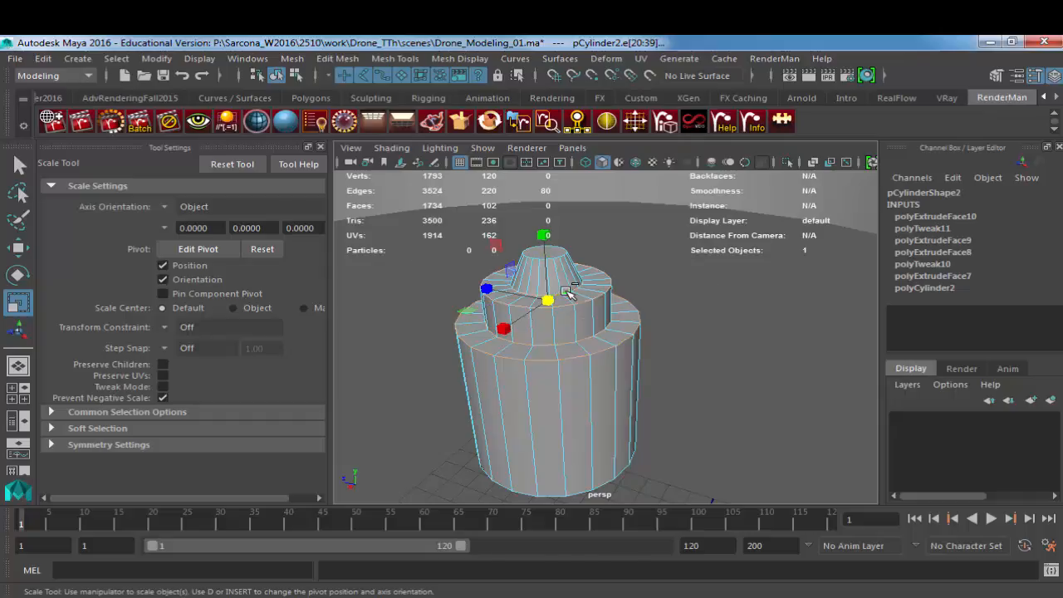
right_click_drag(566, 294, 610, 297, "shift")
scroll(617, 309, "up", 5)
right_click_drag(620, 295, 683, 297, "shift")
left_click(781, 350)
type(".2")
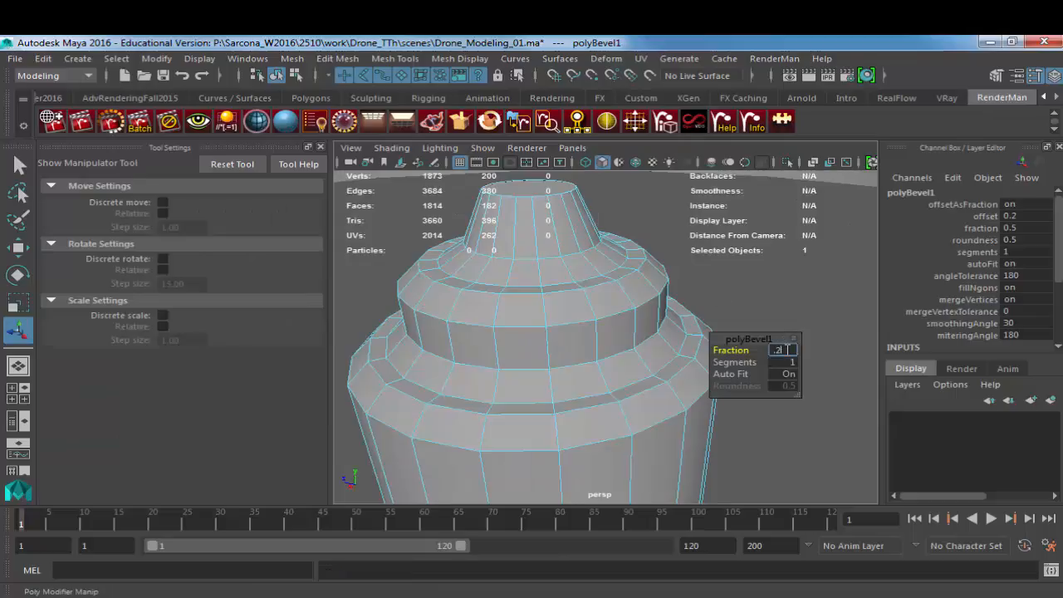
key("Return")
left_click(791, 363)
type("2")
key("Return")
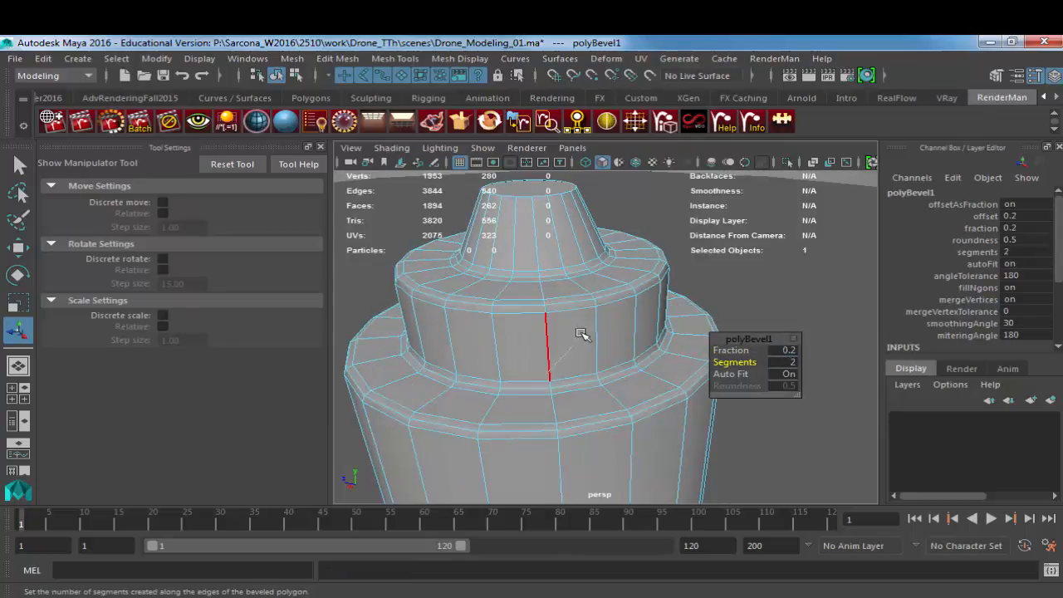
Step: Switch to face selection, preview the bevelled tiers smoothed and restore the unsmoothed display
key("F8")
key("F11")
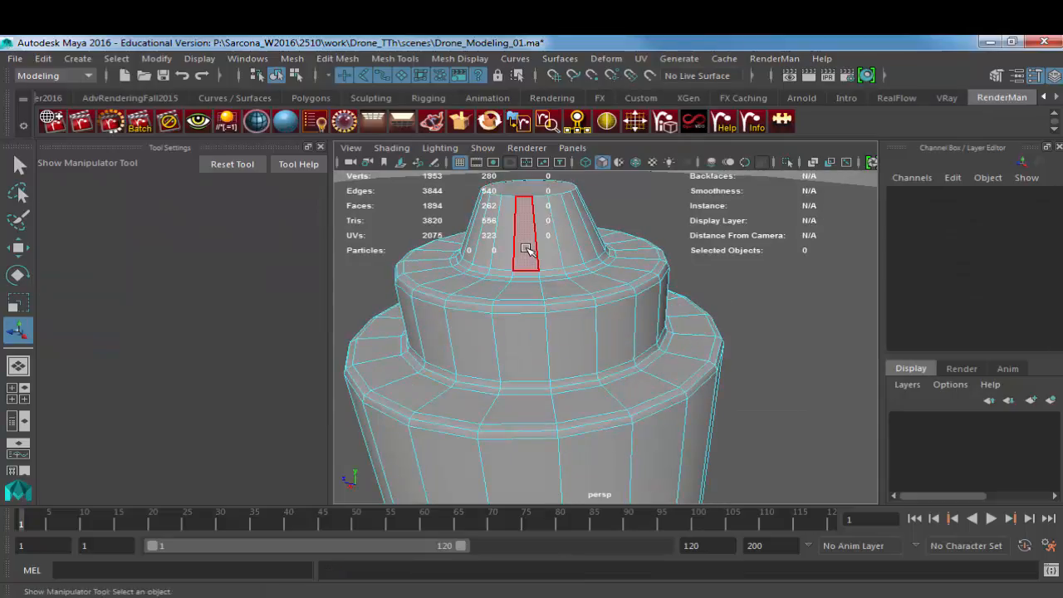
key("3")
key("1")
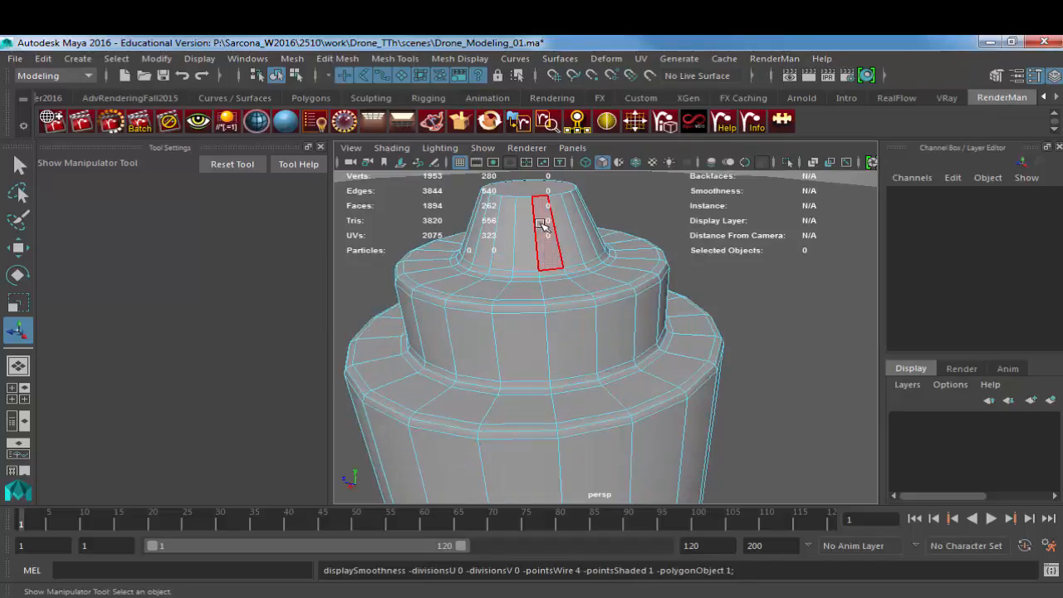
Step: Bevel the borders of the cylinder's top and bottom cap faces with fraction 0.5 and 3 segments
left_click(527, 192)
middle_click_drag(588, 330, 592, 213, "alt")
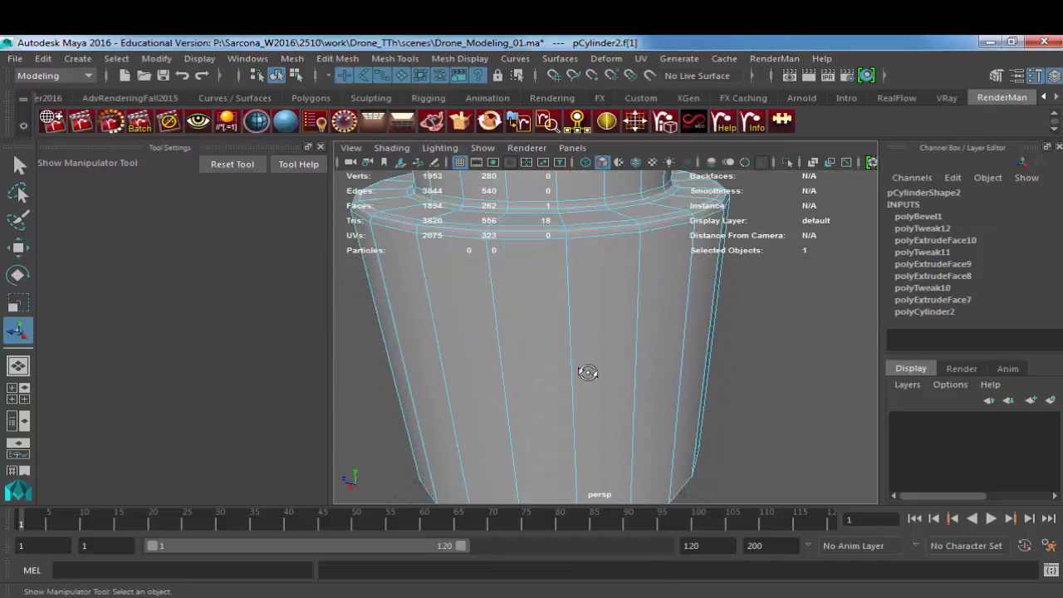
left_click_drag(587, 371, 590, 291, "alt")
middle_click_drag(590, 291, 587, 329, "alt")
left_click(586, 390, "shift")
key("ctrl+b")
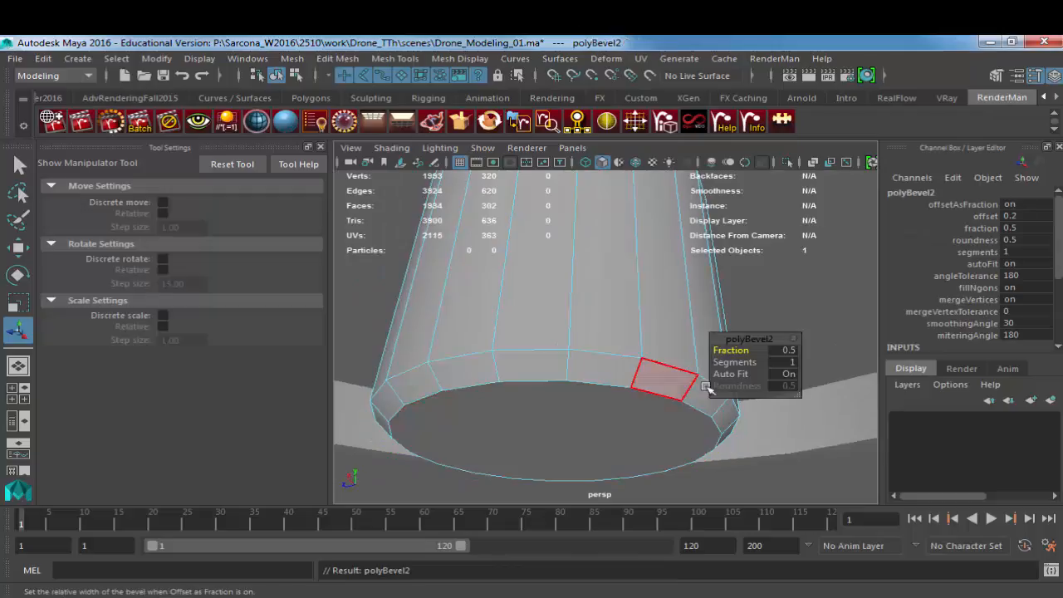
left_click(785, 350)
type("0.5")
key("Return")
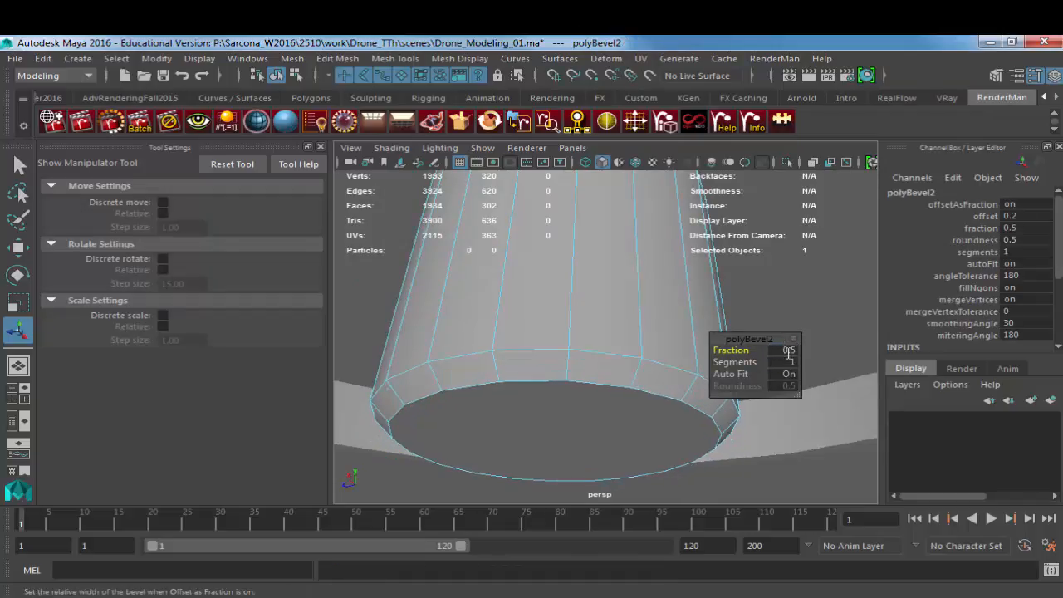
left_click(786, 362)
type("3")
key("Return")
Step: Return the cylinder to object mode, display it smoothed and deselect it
right_click_drag(515, 353, 538, 335)
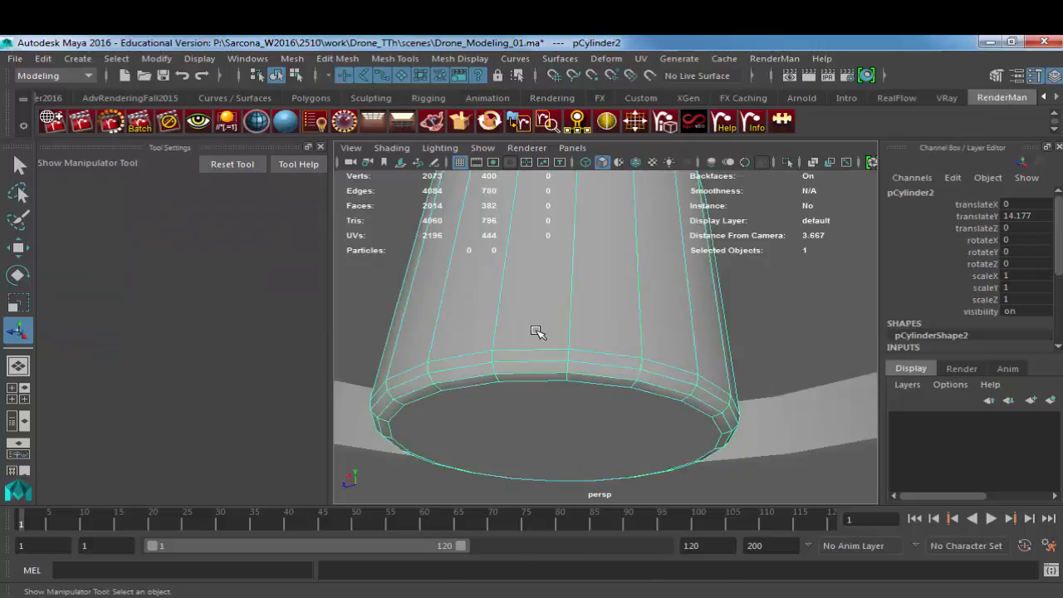
key("3")
scroll(566, 337, "down", 4)
left_click(700, 330)
left_click_drag(702, 331, 545, 387, "alt")
Step: Switch to the browser and open the black-and-yellow quadcopter reference image to examine its motors and propellers
key("alt+Tab")
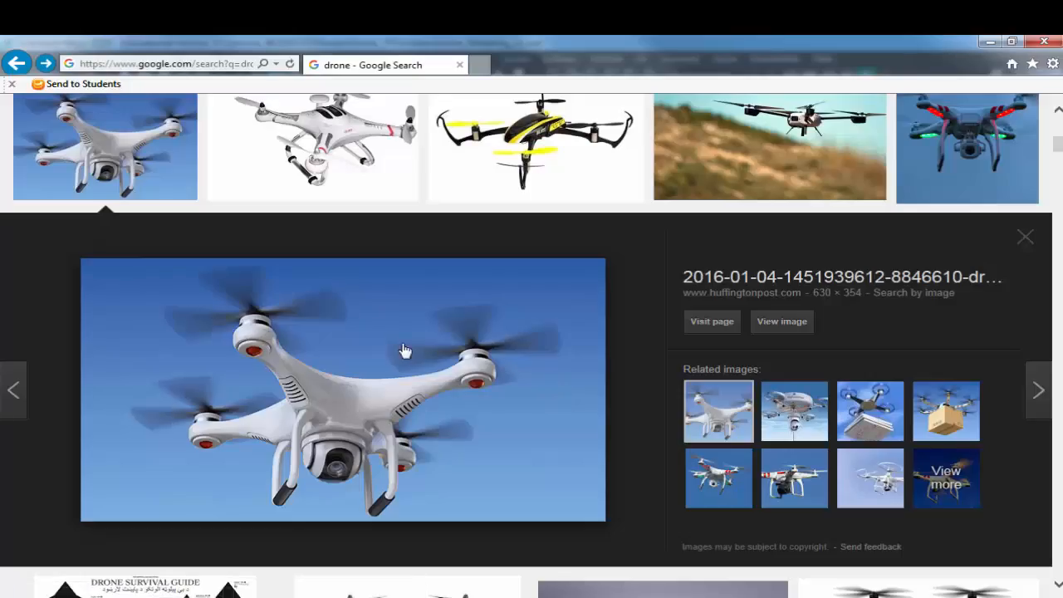
scroll(106, 172, "up", 2)
left_click(546, 292)
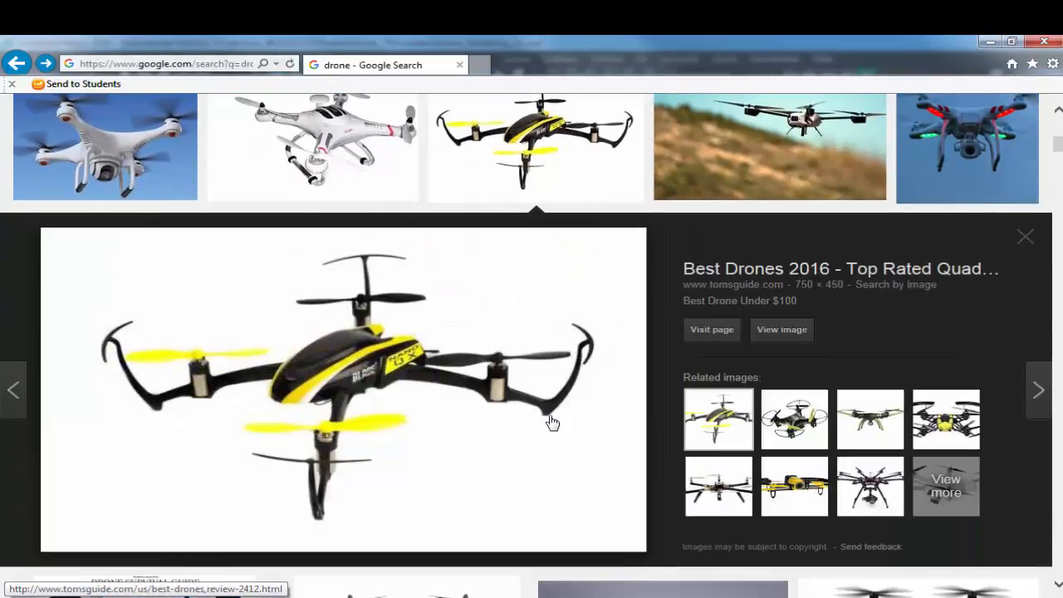
Step: Switch back to Maya, raise the motor cylinder to translateY 14.83 and scale it narrower
key("alt+Tab")
left_click(610, 313)
key("w")
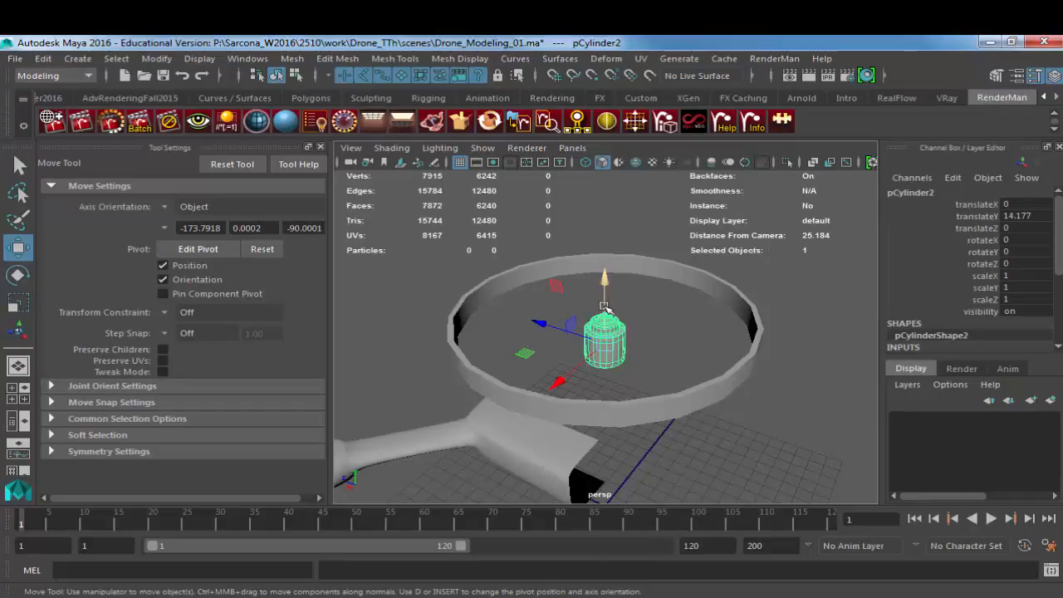
left_click_drag(610, 314, 607, 287)
key("r")
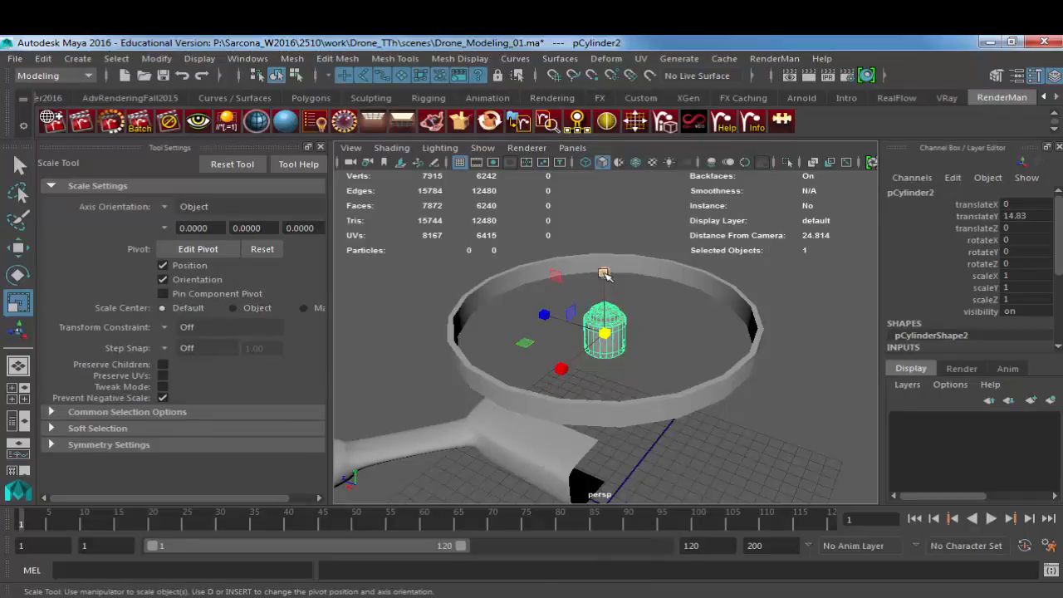
left_click_drag(605, 273, 614, 300, "ctrl")
left_click(638, 334)
left_click_drag(638, 335, 540, 296, "alt")
left_click(77, 58)
mouse_move(170, 113)
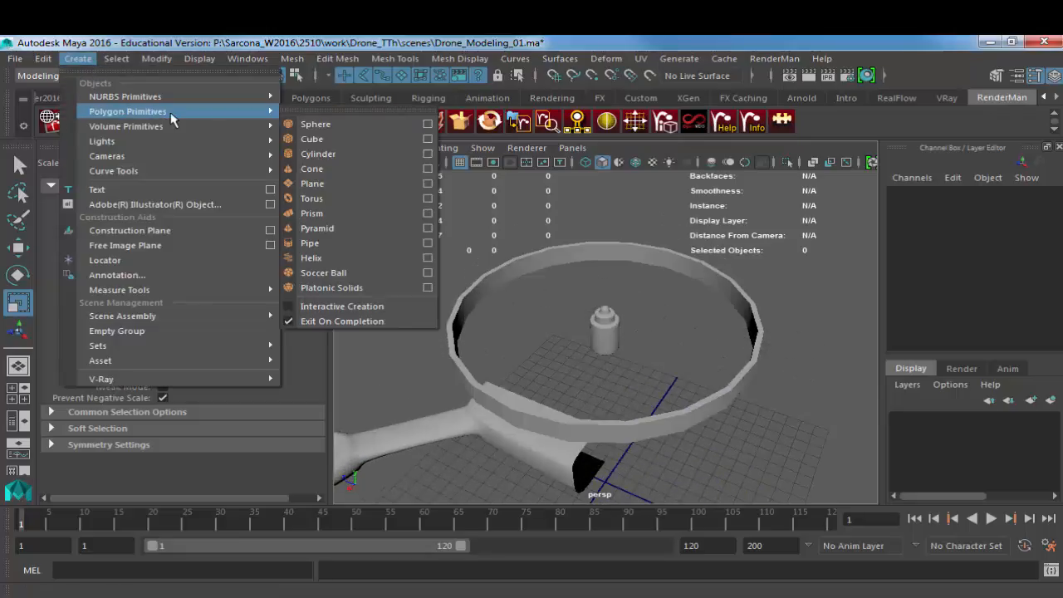
left_click(347, 152)
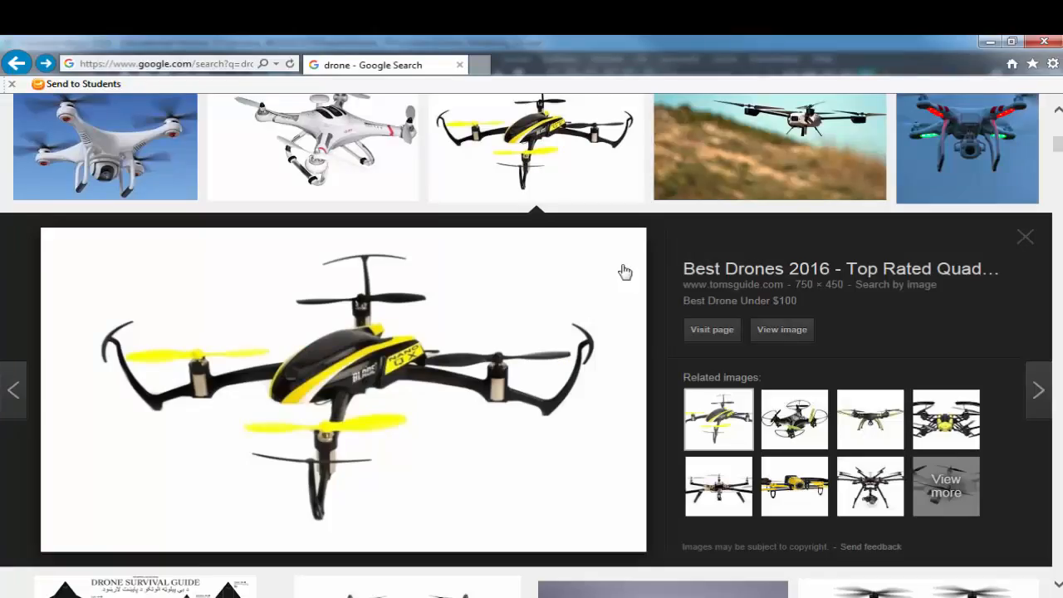
Step: Open the 3DR Solo drone photo in the browser's image results to examine its propeller blades
scroll(582, 308, "up", 5)
scroll(546, 340, "up", 3)
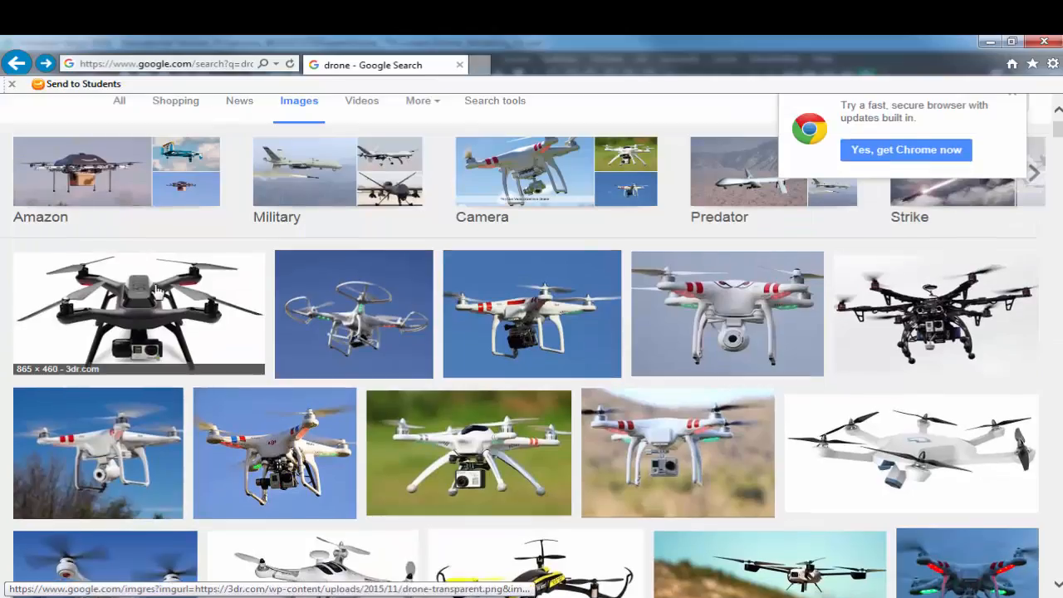
left_click(147, 283)
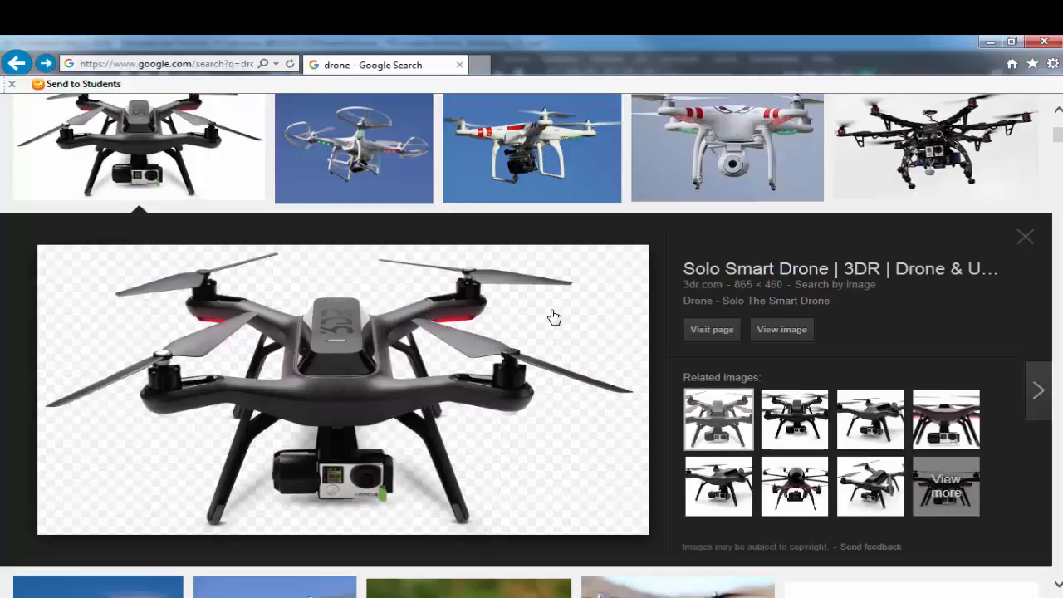
Step: Switch back to Maya, create a polygon cube and place it beside the motor cylinder at translateY 15.269, translateZ -3.264
key("alt+Tab")
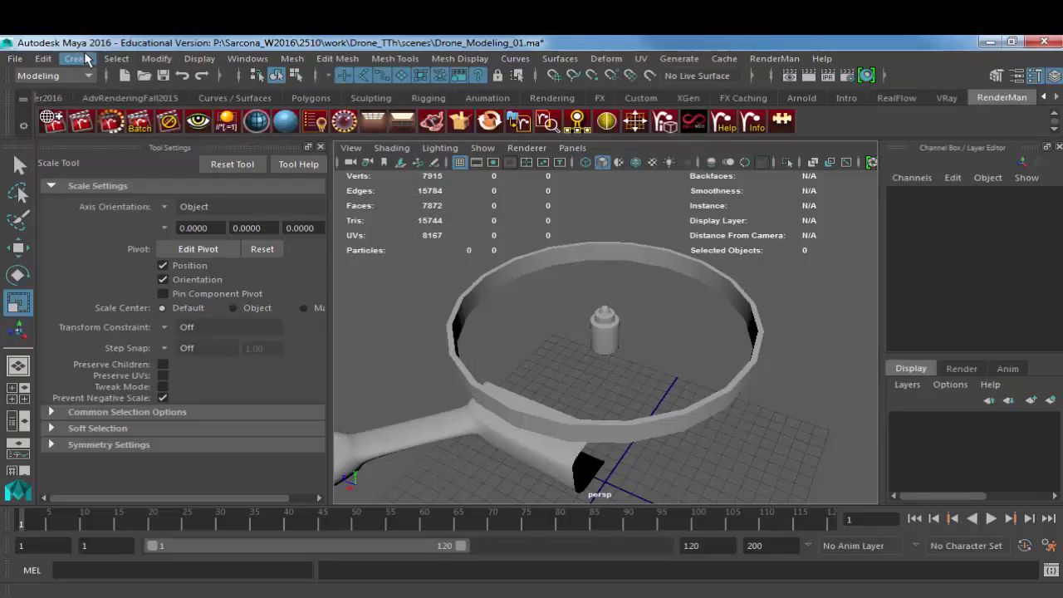
left_click(87, 59)
mouse_move(206, 113)
left_click(340, 143)
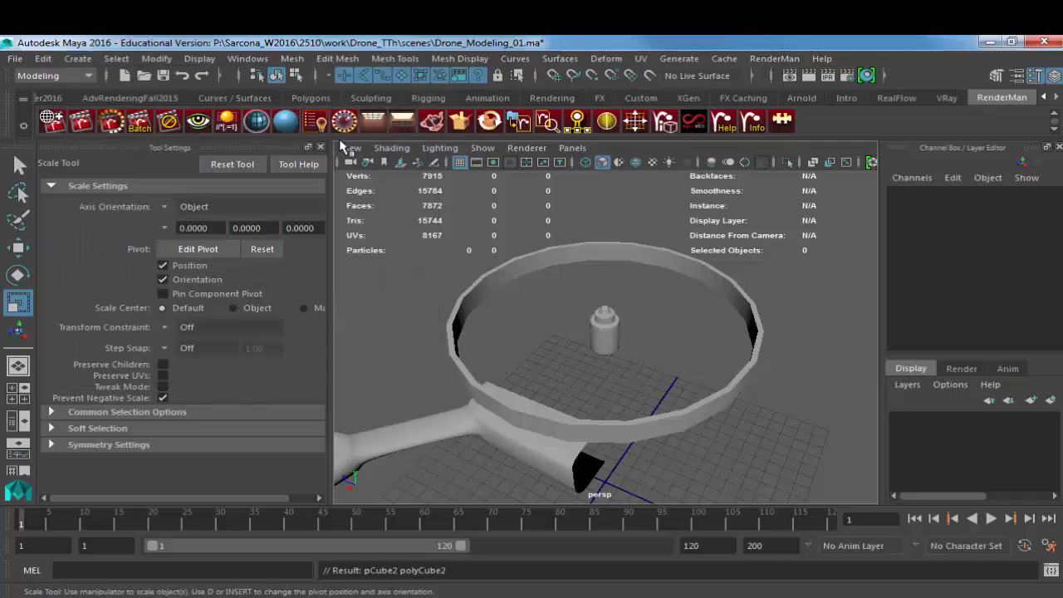
key("w")
left_click_drag(600, 448, 675, 332)
Step: Flatten the cube to scaleY 0.336 and stretch it to scaleZ 5.372 as a propeller blade
key("r")
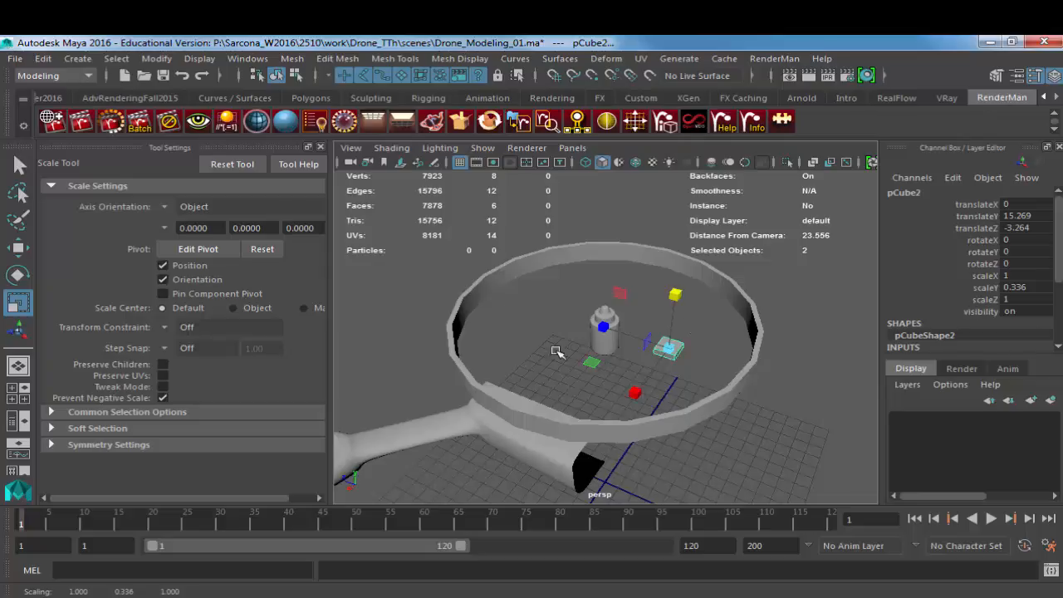
left_click_drag(605, 327, 357, 252)
key("f")
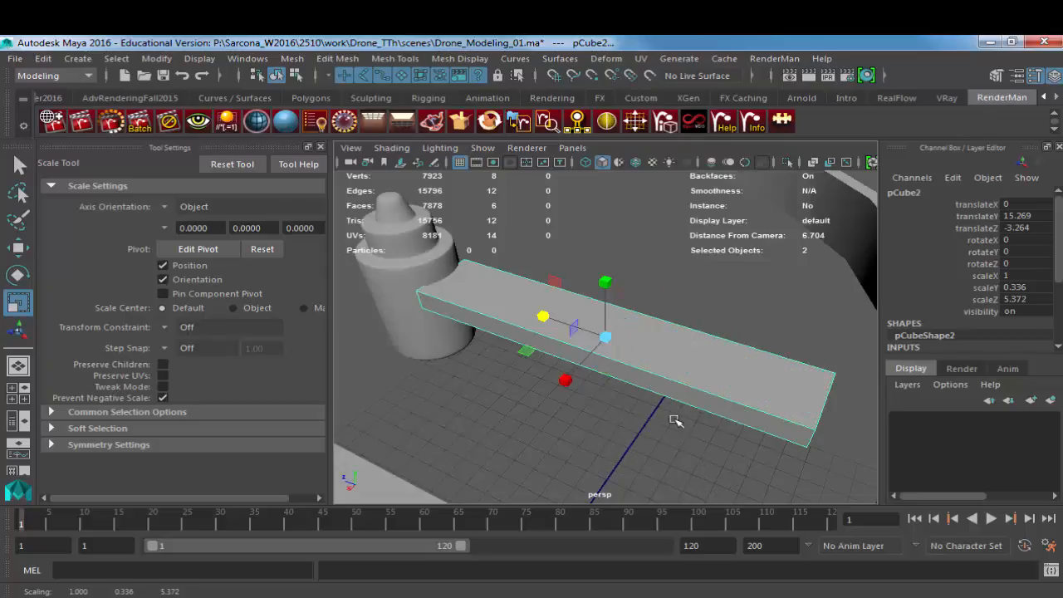
left_click_drag(675, 421, 683, 407, "alt")
right_click_drag(683, 407, 490, 381, "alt")
Step: Reposition the blade bar between the motor cylinder and the guard ring, and stretch it to scaleZ 6.431
key("w")
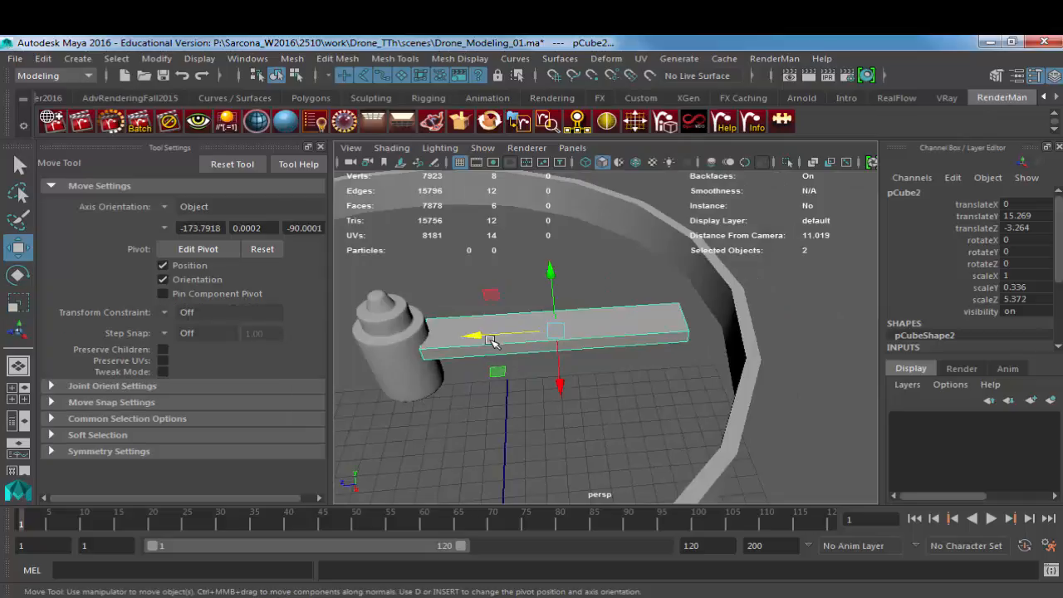
left_click_drag(490, 340, 496, 336)
key("r")
left_click_drag(572, 324, 583, 364, "alt")
mouse_move(506, 335)
left_mouse_down()
mouse_move(482, 339)
mouse_move(495, 338)
left_mouse_up()
key("w")
key("r")
key("w")
left_click_drag(640, 343, 617, 349, "alt")
middle_click_drag(617, 349, 561, 345, "alt")
scroll(985, 307, "down", 3)
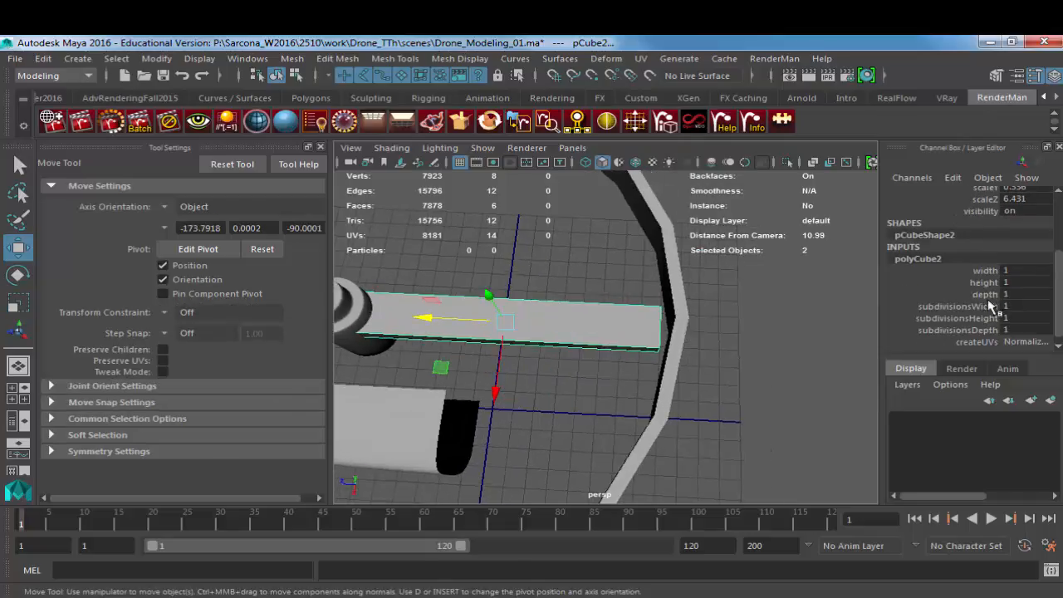
Step: Examine the propeller blade shapes in the browser's other drone reference images, and switch back to Maya
key("alt+Tab")
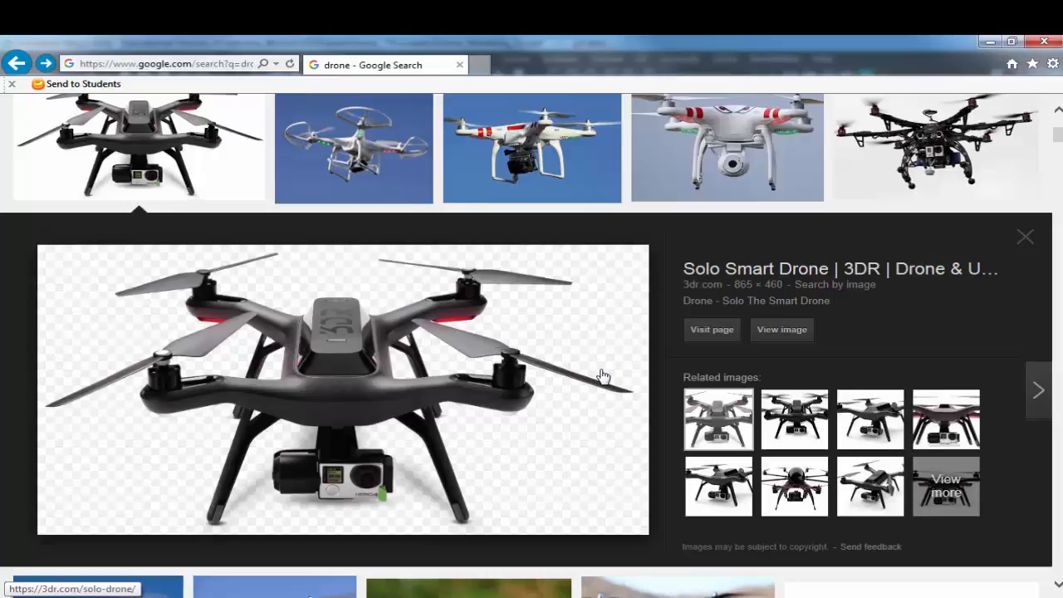
key("Right")
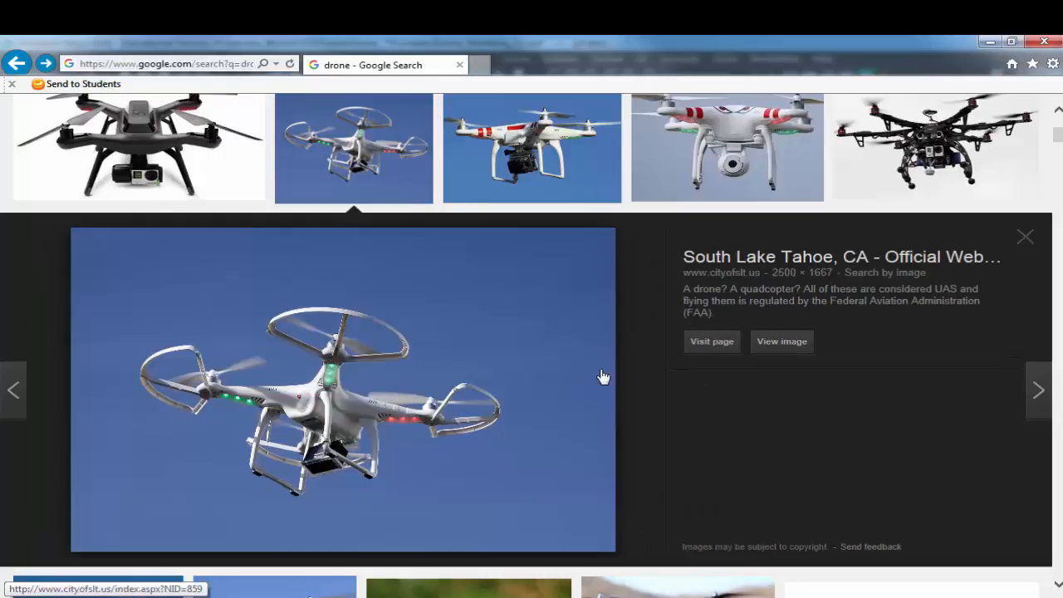
key("Right")
key("Right")
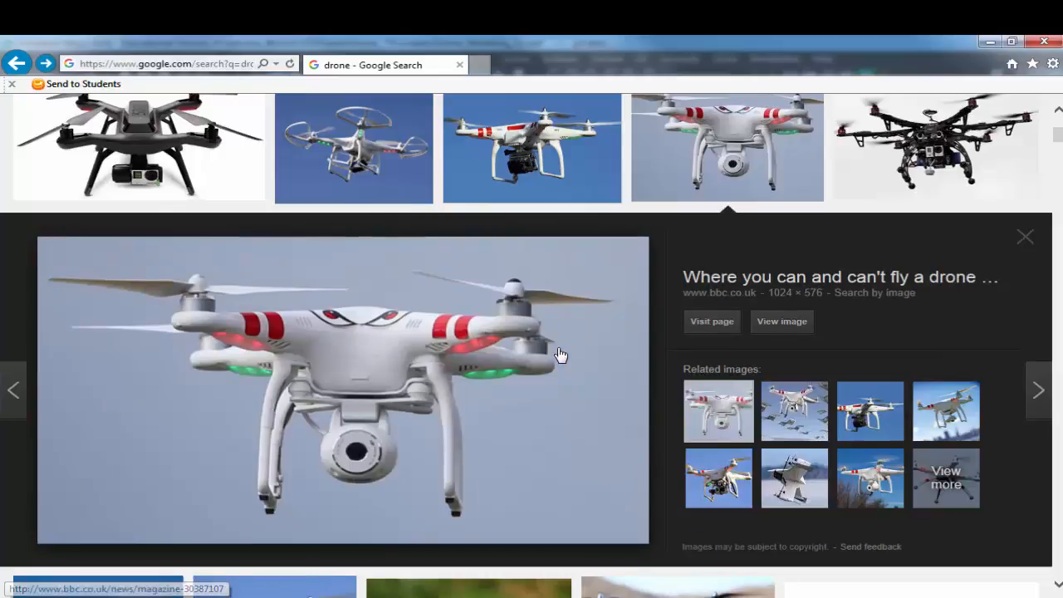
key("Right")
key("Right")
key("Right")
key("Right")
key("Right")
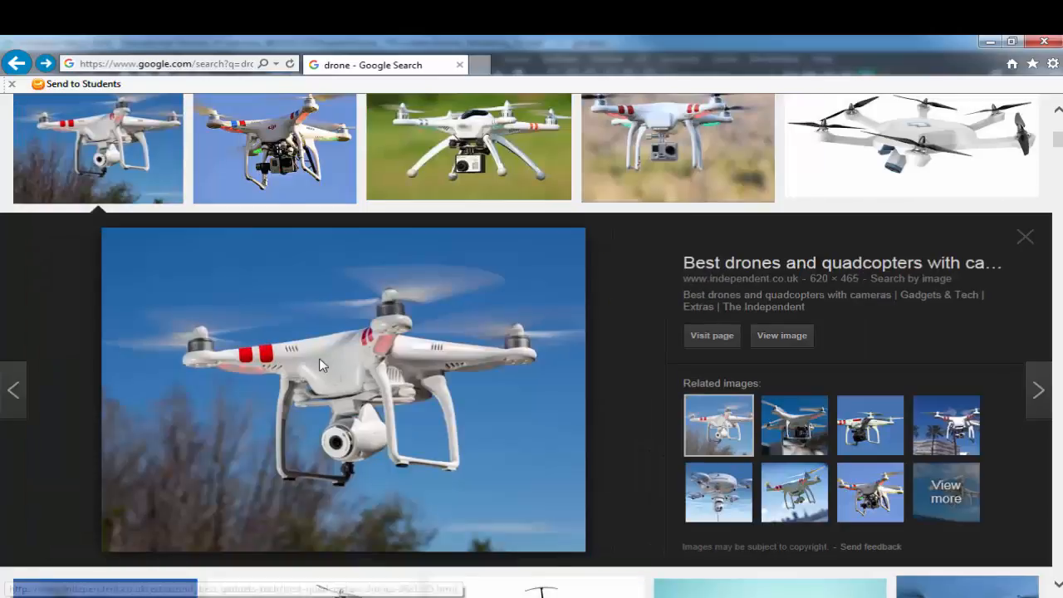
key("Right")
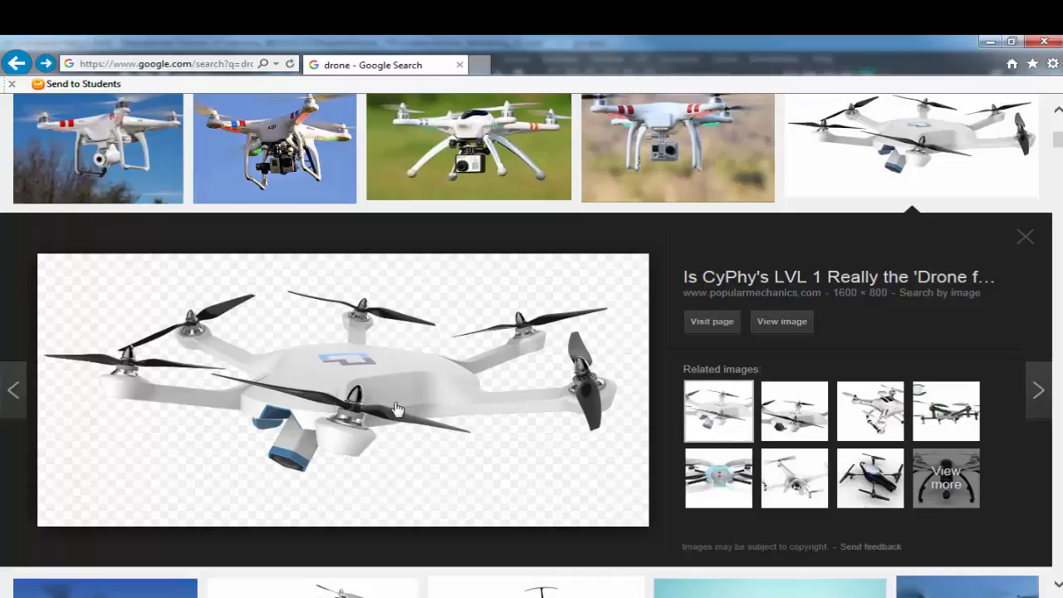
key("alt+Tab")
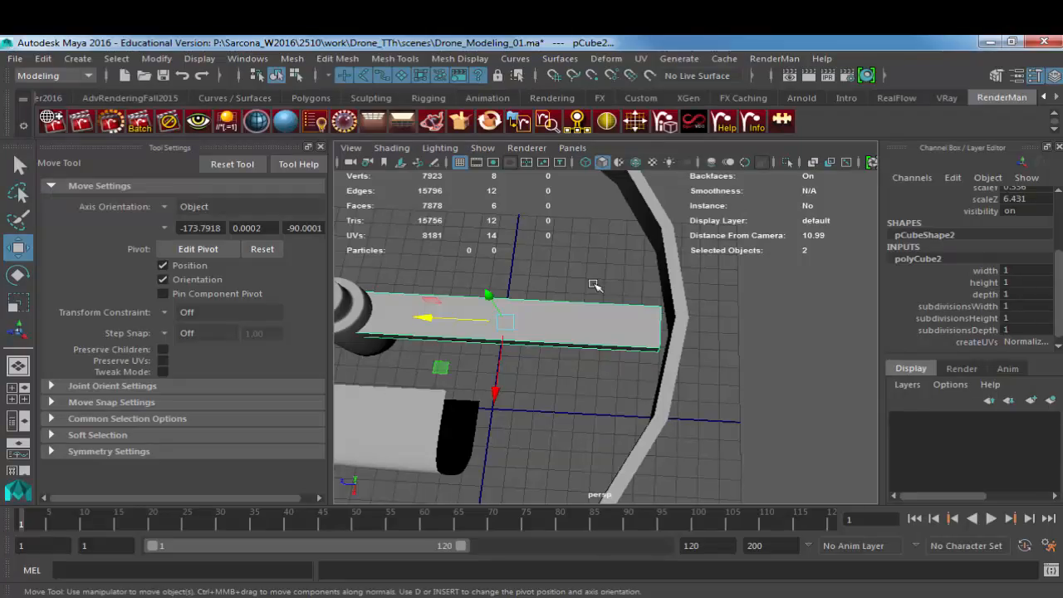
left_click(970, 310)
middle_click_drag(685, 315, 747, 318)
key("ctrl+z")
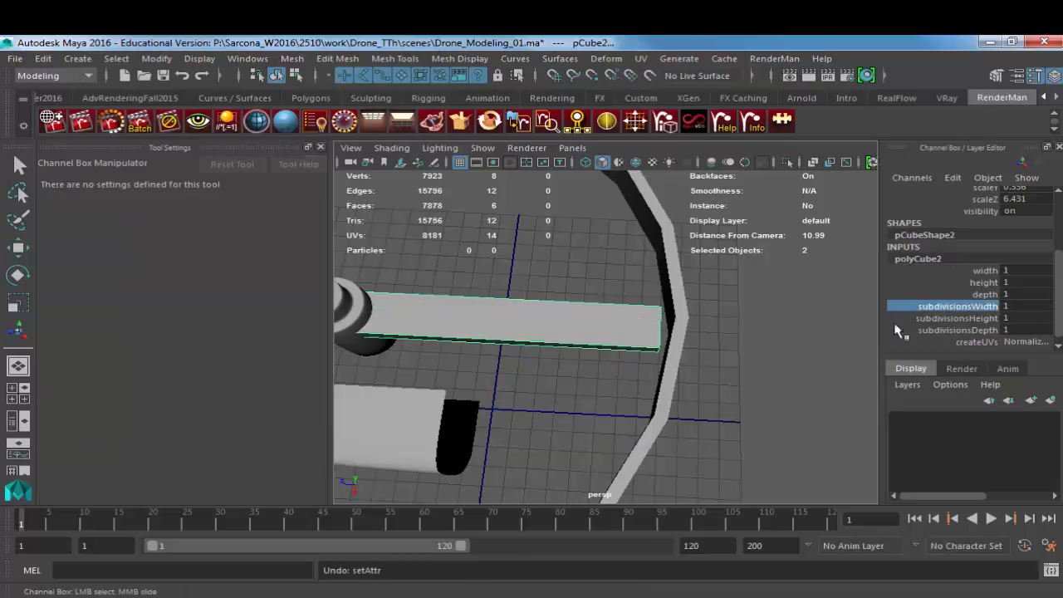
Step: Set the blade cube's subdivisionsDepth to 3
left_click(991, 332)
middle_click_drag(646, 332, 678, 330)
middle_click_drag(590, 335, 686, 346, "alt")
right_click_drag(655, 344, 748, 346, "alt")
middle_click_drag(750, 346, 733, 346)
left_click_drag(733, 345, 502, 405, "alt")
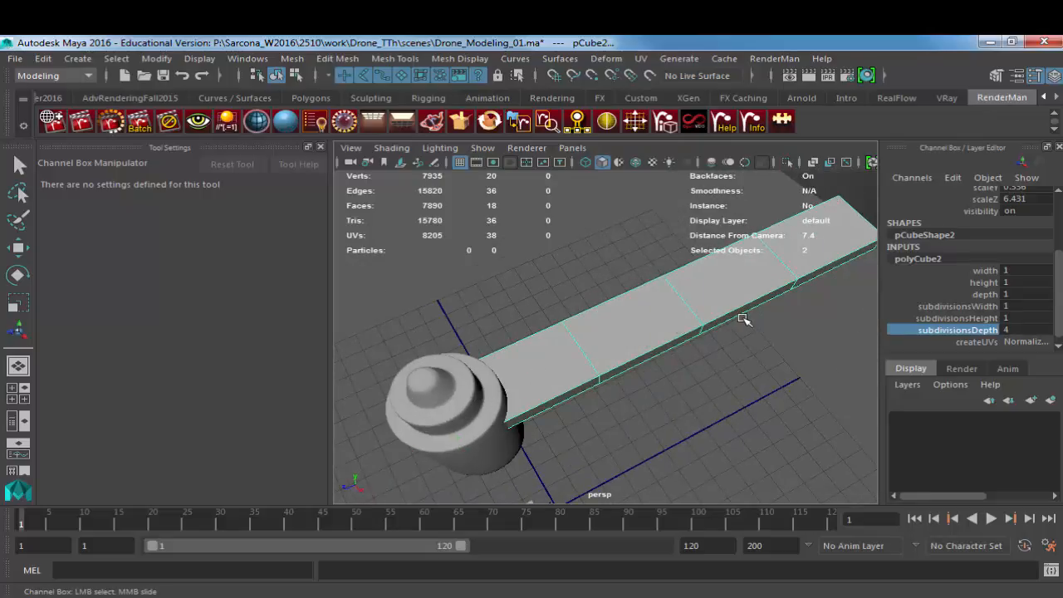
middle_click_drag(737, 317, 731, 310)
left_click_drag(636, 363, 555, 346, "alt")
Step: Widen the blade's inner cross-section nearest the motor cylinder by scaling its four vertices
right_click_drag(553, 344, 484, 184)
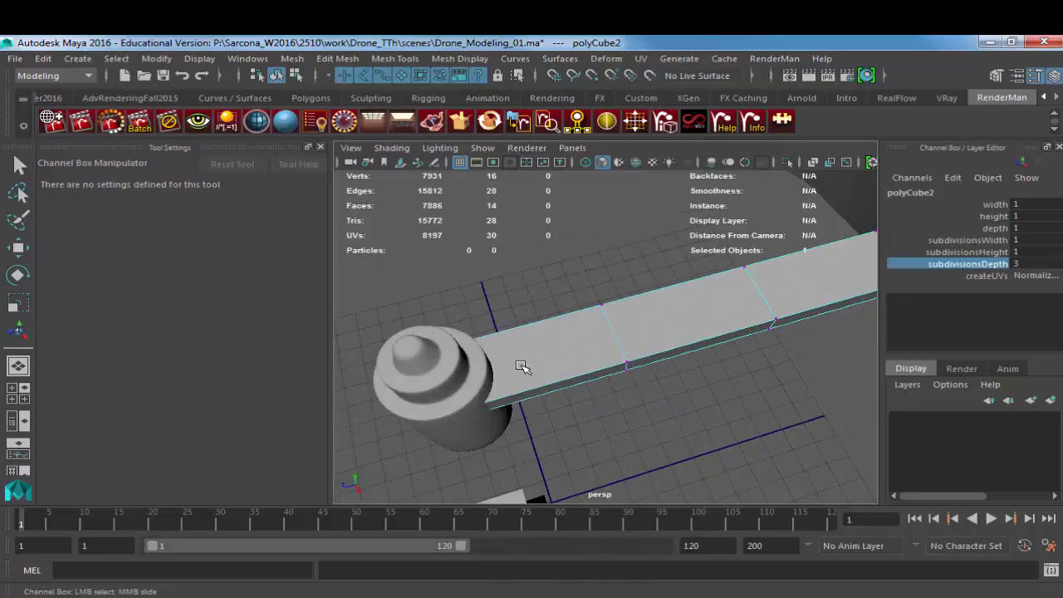
left_click_drag(518, 313, 467, 402)
key("r")
left_click_drag(577, 296, 664, 450)
middle_click_drag(664, 449, 586, 444, "alt")
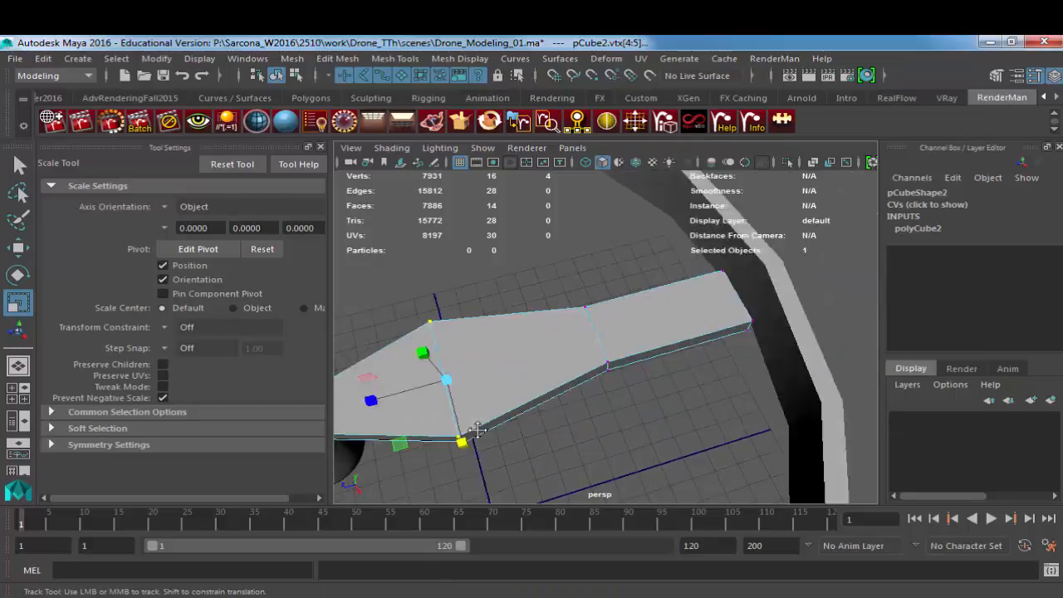
Step: Narrow the blade's tip by scaling its four end vertices, and return to object mode
left_click_drag(586, 445, 556, 388, "alt")
left_click_drag(681, 364, 675, 392)
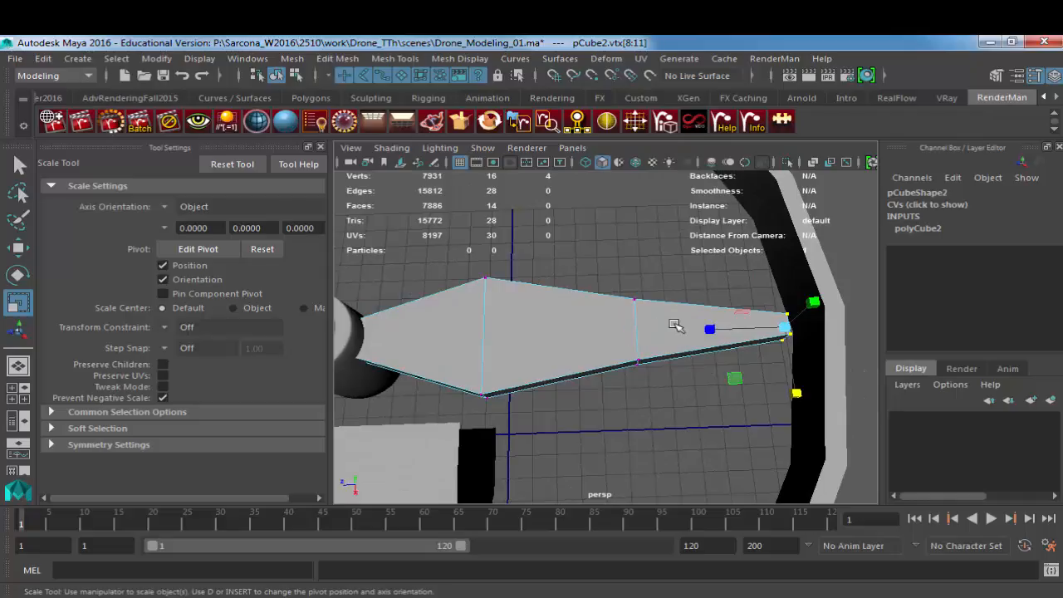
key("F8")
mouse_move(576, 353)
left_mouse_down("alt")
mouse_move(622, 278)
mouse_move(560, 294)
mouse_move(558, 306)
mouse_move(560, 282)
mouse_move(580, 342)
left_mouse_up("alt")
key("w")
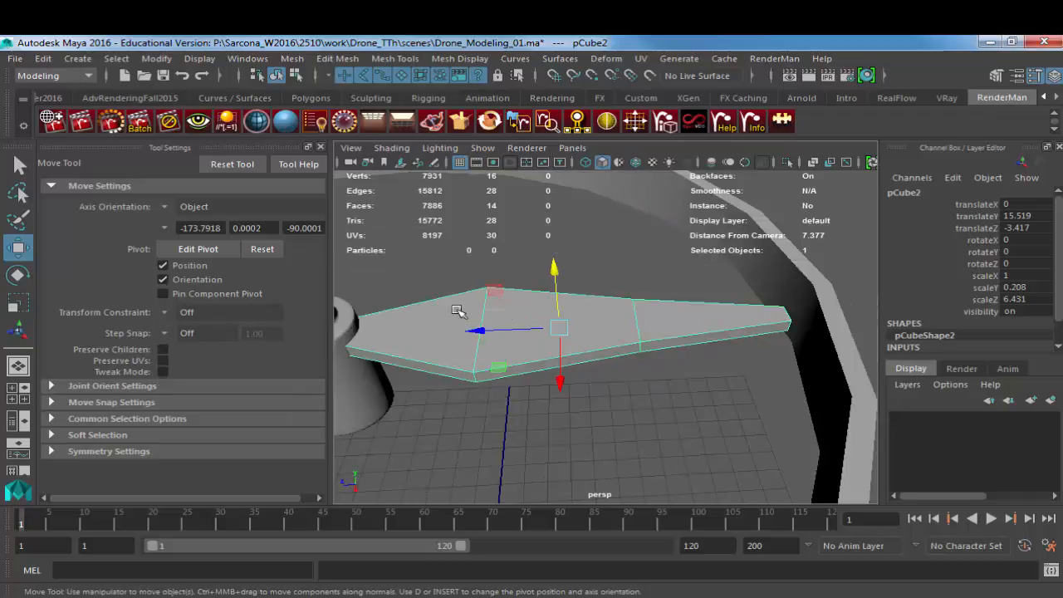
Step: Move the vertices of the blade's widest cross-section closer to the motor cylinder along the blade's length
key("F9")
left_click_drag(503, 264, 442, 413)
left_click_drag(425, 333, 401, 334)
left_click_drag(615, 326, 630, 369, "alt")
Step: Check the blade's twist in the browser's drone reference image, and rotate the blade's four tip vertices in Maya to match
left_click_drag(774, 304, 766, 367)
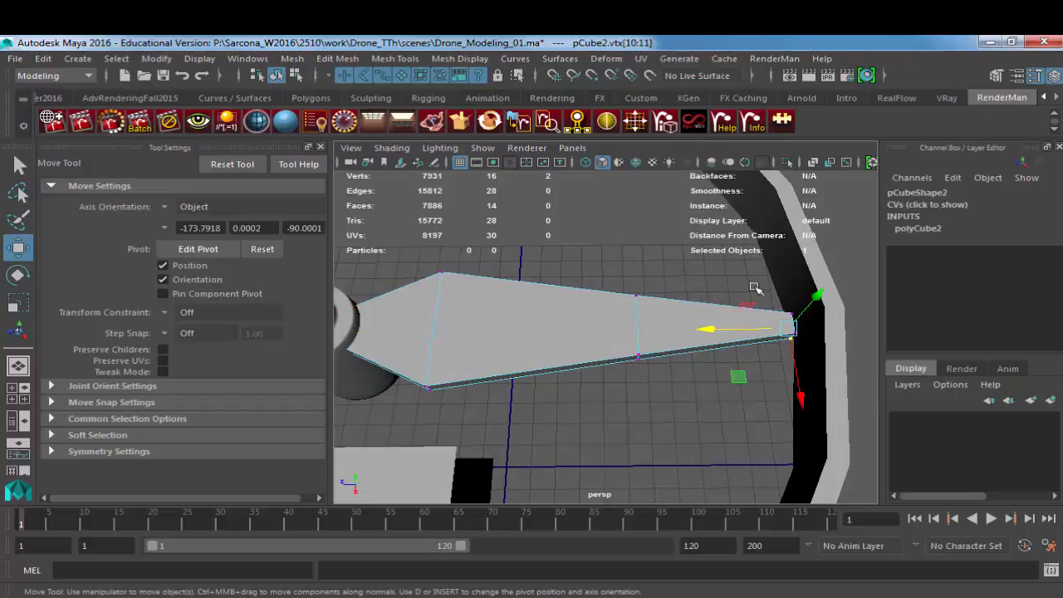
key("alt+Tab")
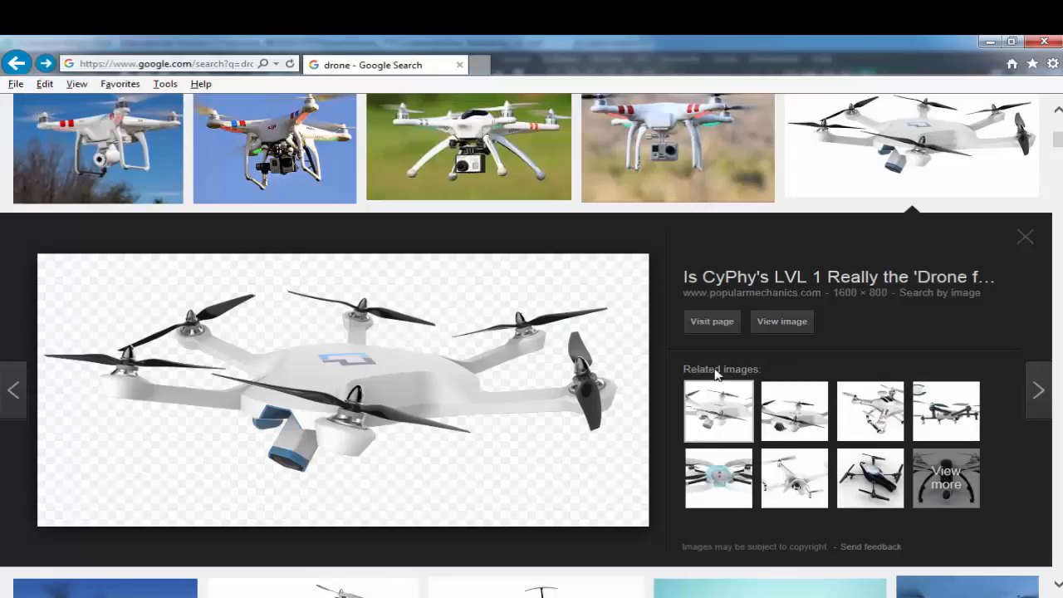
key("alt+Tab")
key("e")
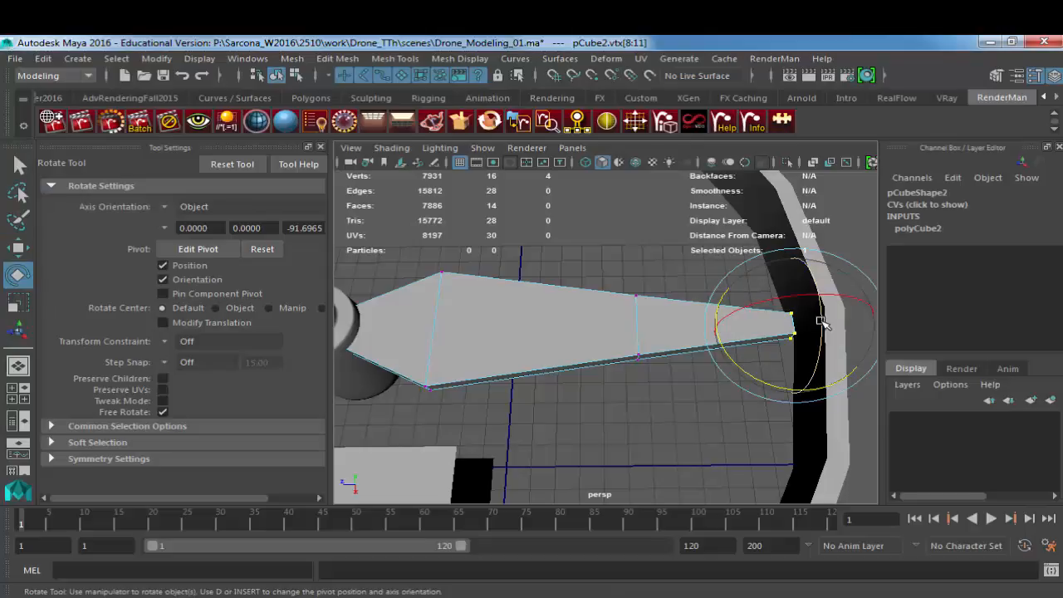
left_click_drag(821, 320, 698, 384)
left_click_drag(657, 387, 573, 337, "alt")
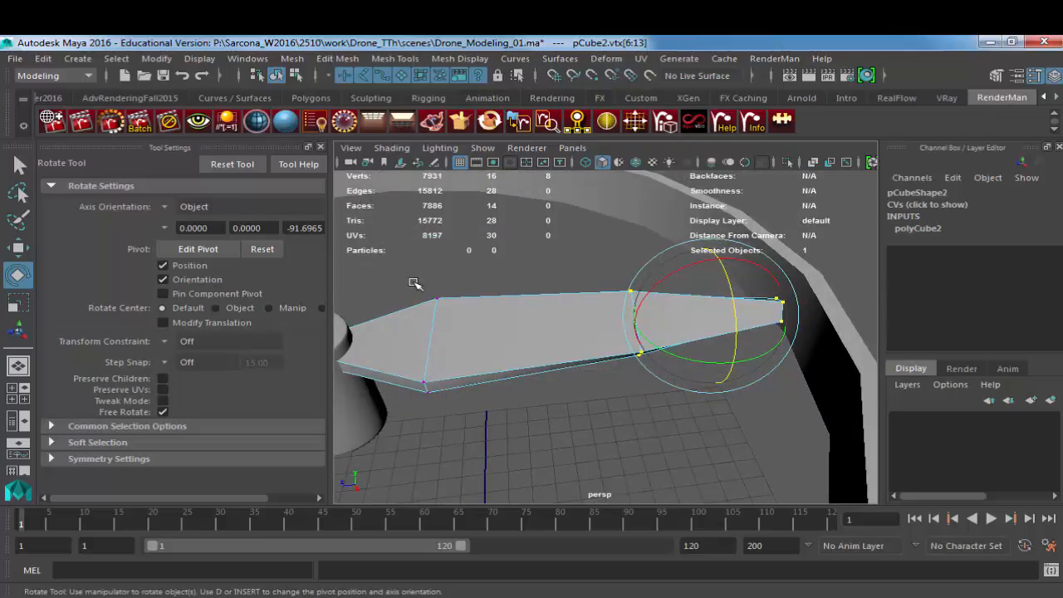
Step: Add the widest cross-section to the vertex selection and rotate the outer twelve vertices to twist the blade along its length
left_click_drag(411, 282, 487, 429, "shift")
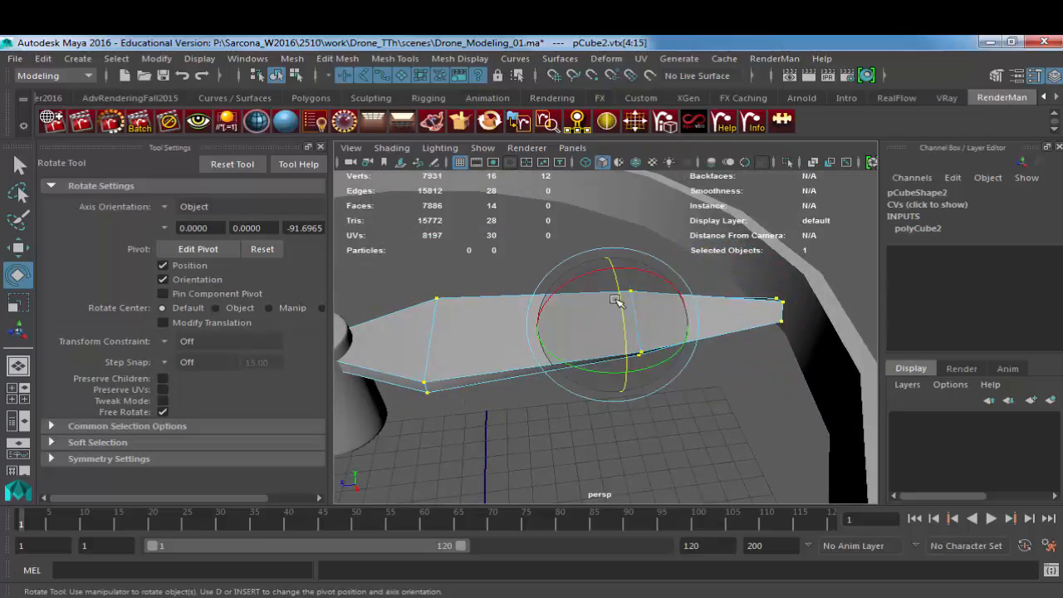
left_click_drag(617, 301, 633, 334)
middle_click_drag(739, 334, 650, 375, "alt")
left_click_drag(674, 305, 717, 335)
left_click_drag(530, 313, 574, 411)
left_click_drag(552, 357, 736, 394)
right_click_drag(736, 392, 752, 380)
left_click(742, 385)
left_click_drag(735, 382, 540, 390, "alt")
right_click_drag(541, 390, 708, 377, "alt")
middle_click_drag(475, 373, 565, 354, "alt")
right_click_drag(565, 354, 551, 319)
Step: Switch to wireframe display and add the blade's long outline edges and end edges to the edge selection
double_click(541, 298)
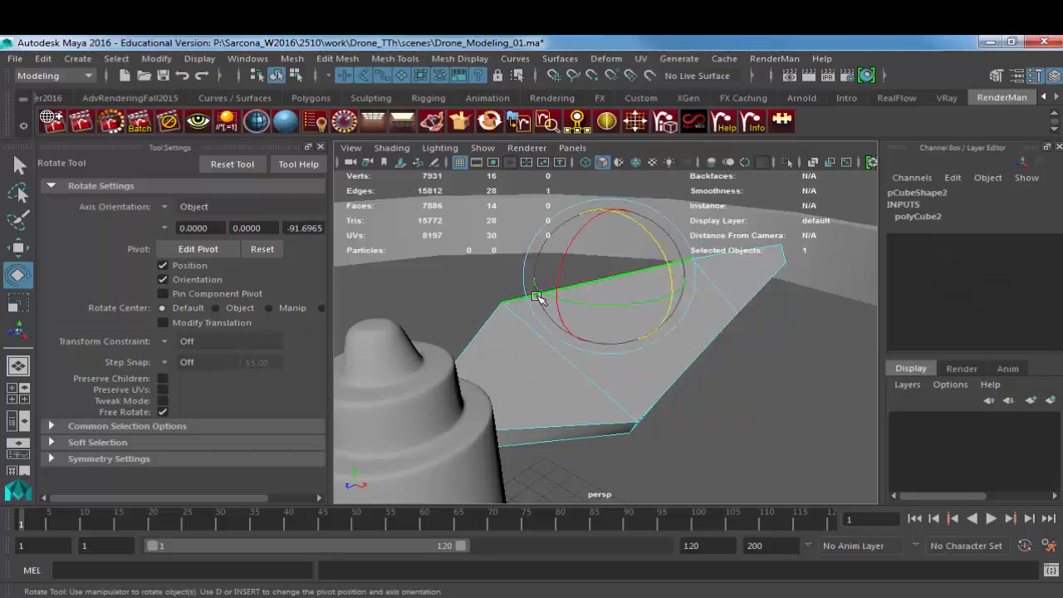
left_click_drag(617, 348, 778, 359, "alt")
left_click(749, 372, "shift")
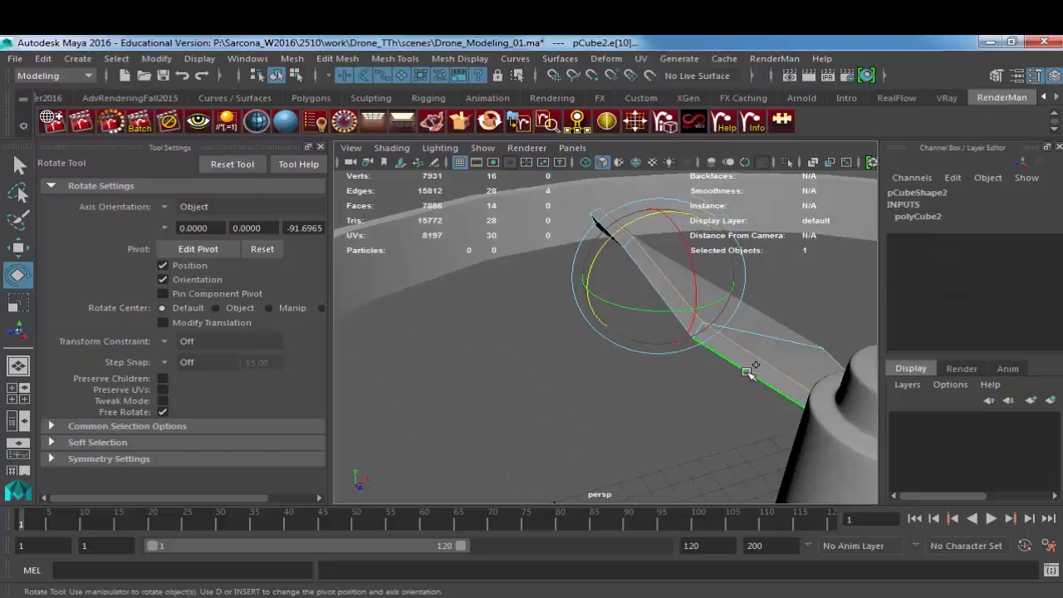
key("4")
left_click_drag(716, 370, 581, 355, "alt")
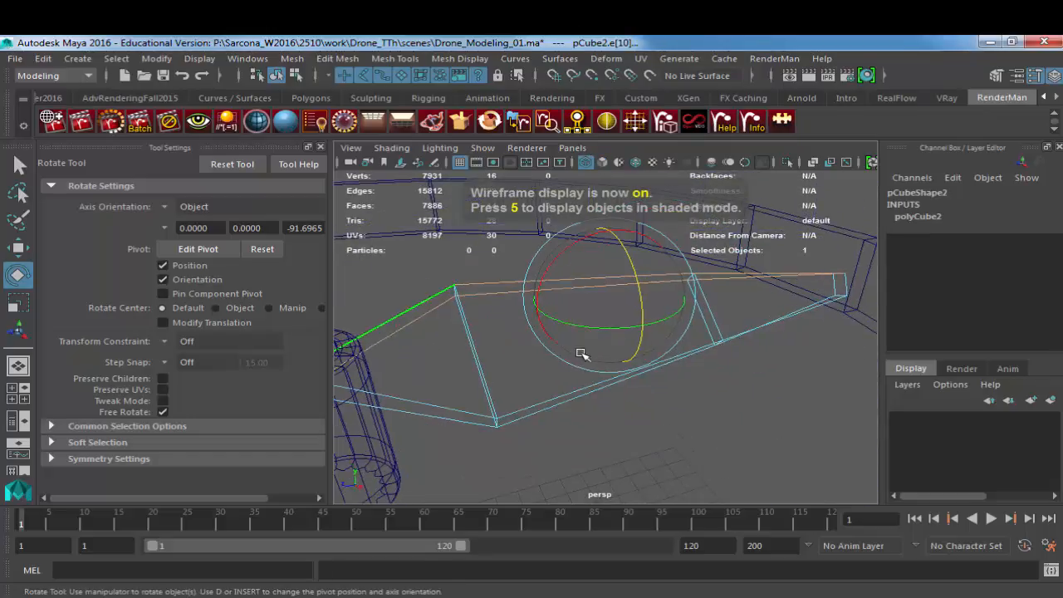
left_click(550, 397, "shift")
left_click_drag(550, 397, 466, 395, "alt")
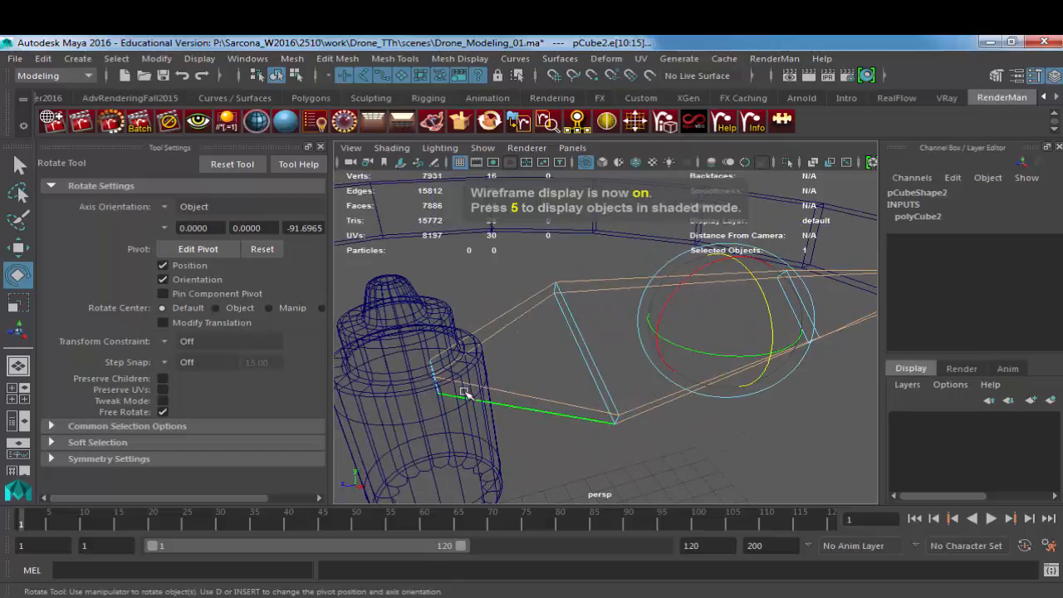
left_click_drag(391, 440, 388, 442, "shift")
left_click_drag(752, 378, 691, 373, "alt")
middle_click_drag(690, 373, 423, 371, "alt")
left_click_drag(671, 334, 715, 405, "shift")
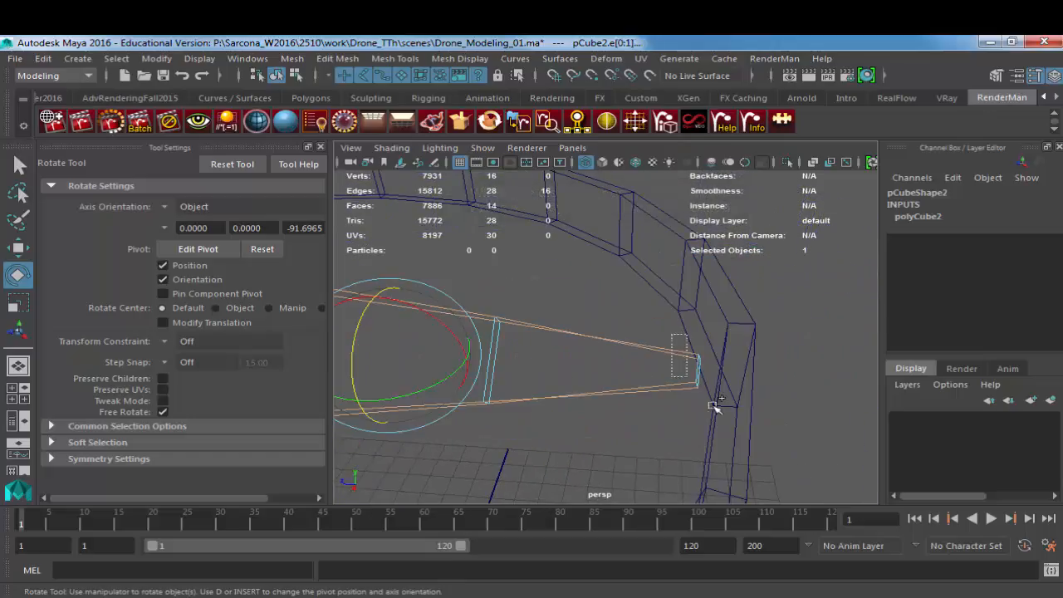
middle_click_drag(637, 394, 759, 386, "alt")
right_click_drag(814, 383, 648, 361, "alt")
Step: Select all of the blade's edges, and deselect those of its two interior cross-sections
left_click_drag(399, 250, 869, 462)
left_click_drag(681, 432, 616, 420, "alt")
mouse_move(616, 421)
right_mouse_down("alt")
mouse_move(576, 438)
mouse_move(614, 440)
right_mouse_up("alt")
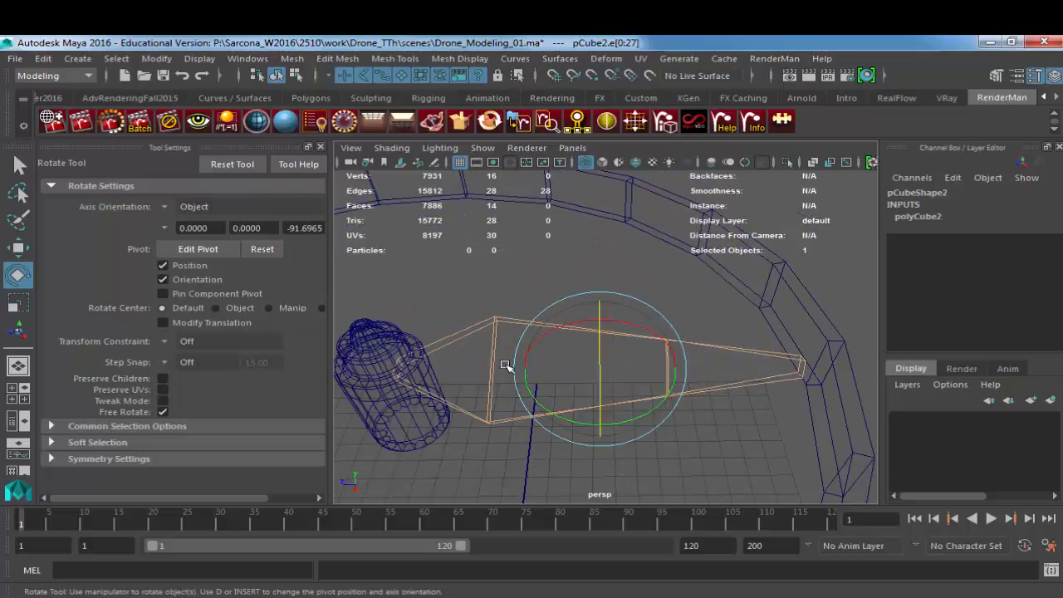
key("q")
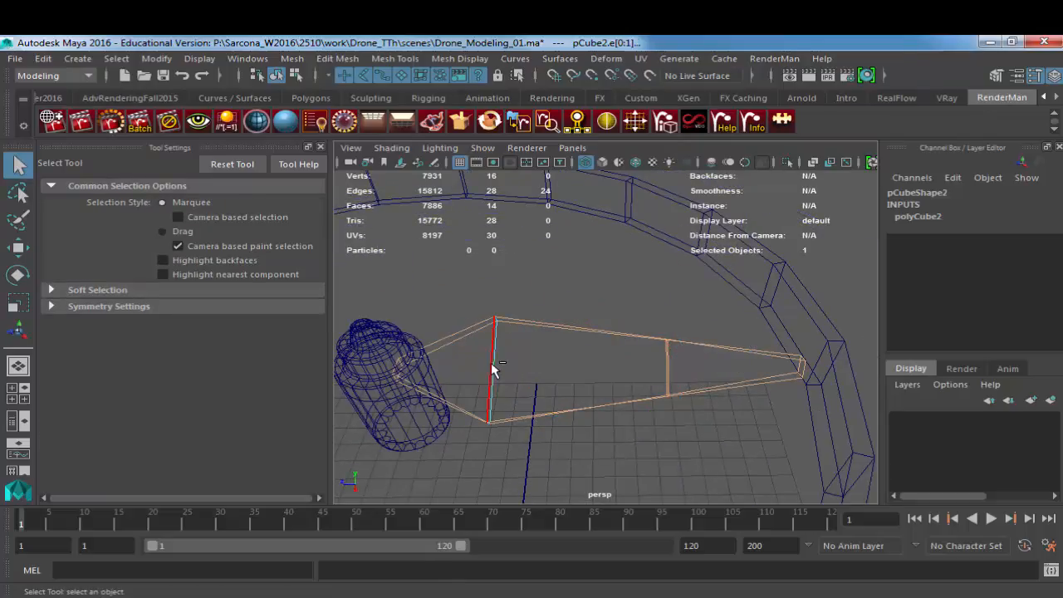
left_click_drag(589, 380, 607, 324, "alt")
Step: Bevel the selected blade edges with a fraction of 1, and return to shaded display
key("space")
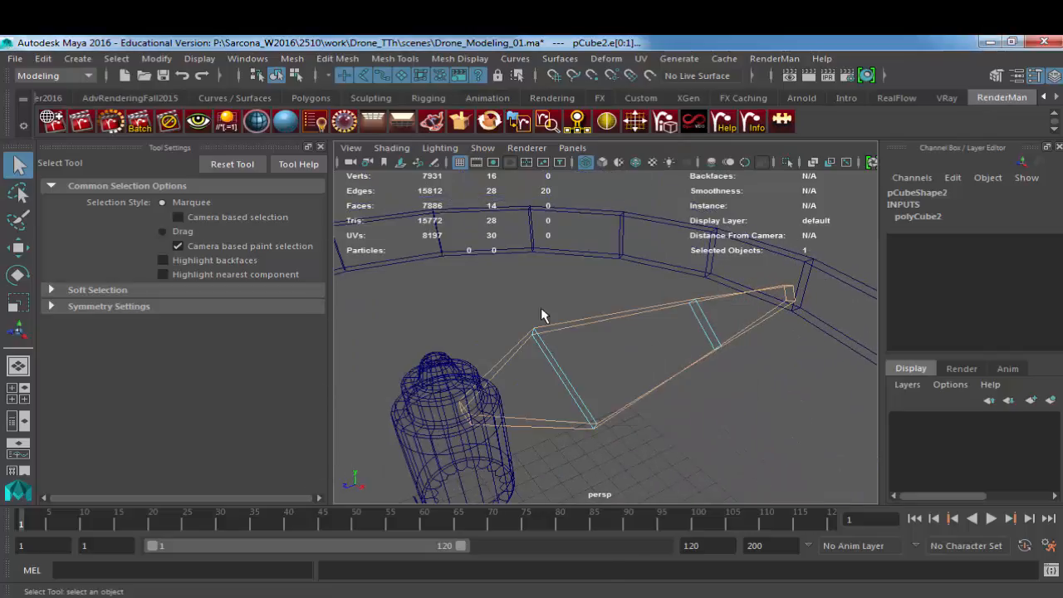
right_click_drag(597, 319, 631, 309, "shift")
left_click_drag(618, 336, 579, 356, "alt")
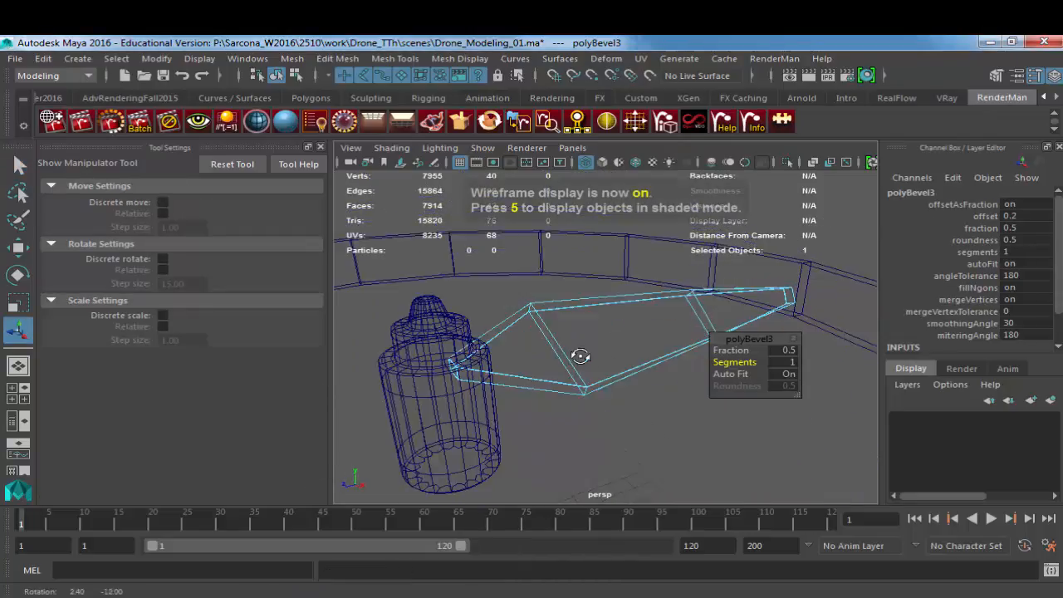
right_click_drag(579, 356, 674, 359, "alt")
key("5")
left_click(781, 351)
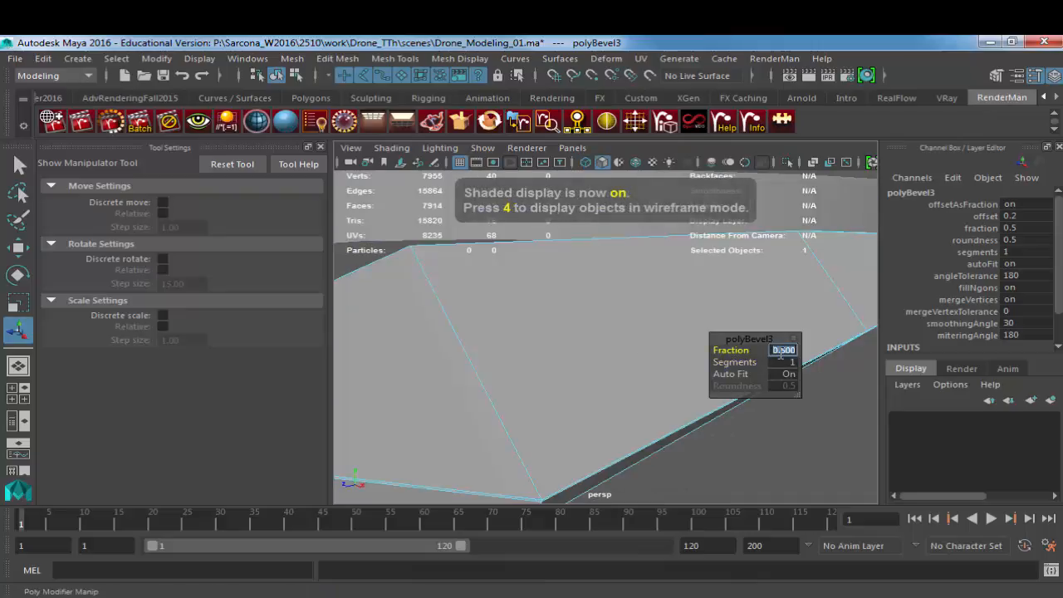
key("Return")
Step: Return the blade to object mode, turn on its smooth mesh preview, and select the blade
right_click_drag(629, 381, 546, 371, "alt")
right_click_drag(550, 365, 576, 341)
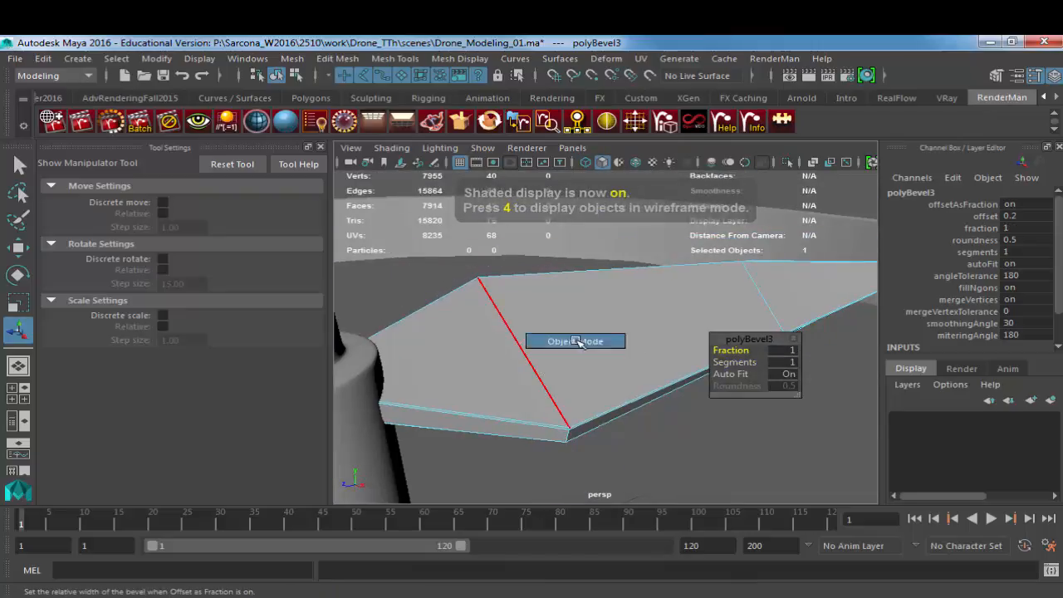
key("3")
left_click(710, 410)
left_click_drag(753, 418, 755, 420, "alt")
right_click_drag(755, 421, 648, 378, "alt")
mouse_move(648, 378)
left_mouse_down("alt")
mouse_move(619, 410)
mouse_move(469, 421)
mouse_move(399, 396)
mouse_move(650, 397)
left_mouse_up("alt")
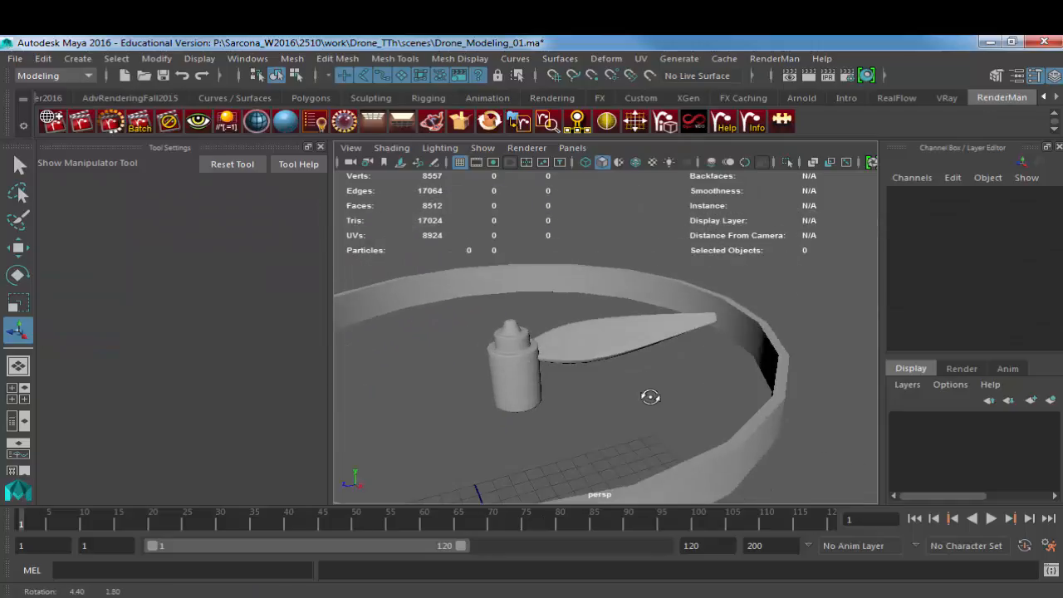
left_click(570, 344)
left_click_drag(570, 345, 616, 448, "alt")
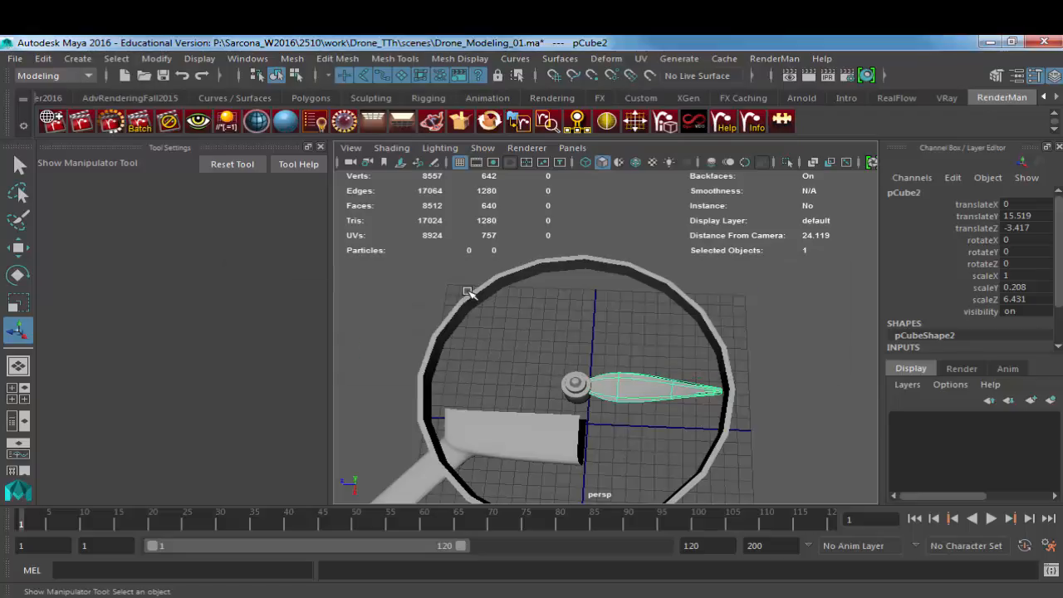
Step: Examine the propeller blade arrangement in the browser's drone reference images, and switch back to Maya
key("alt+Tab")
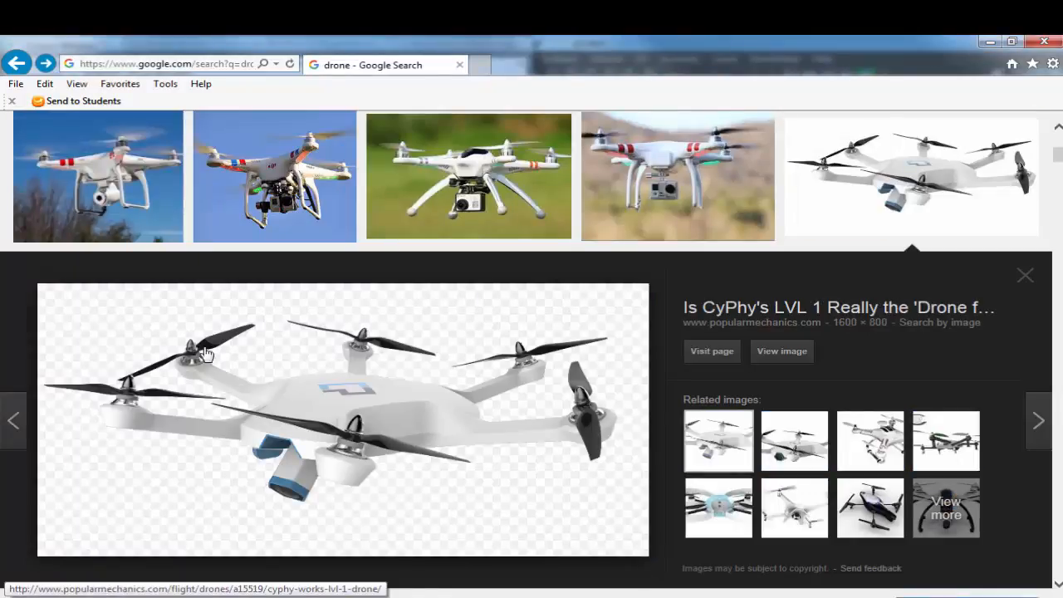
key("Right")
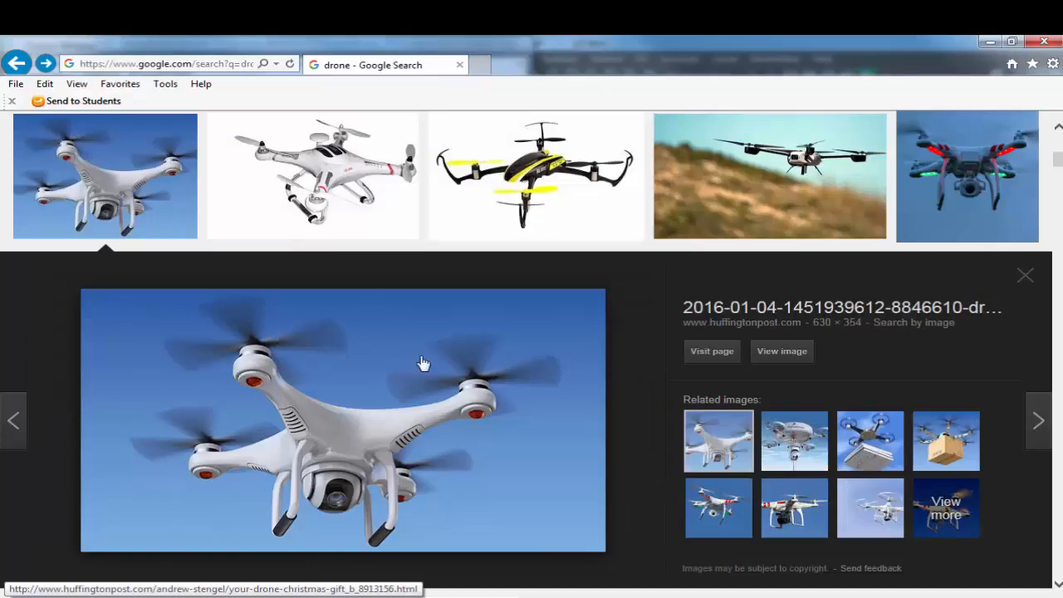
key("Right")
key("Right")
key("Right")
key("Right")
key("Right")
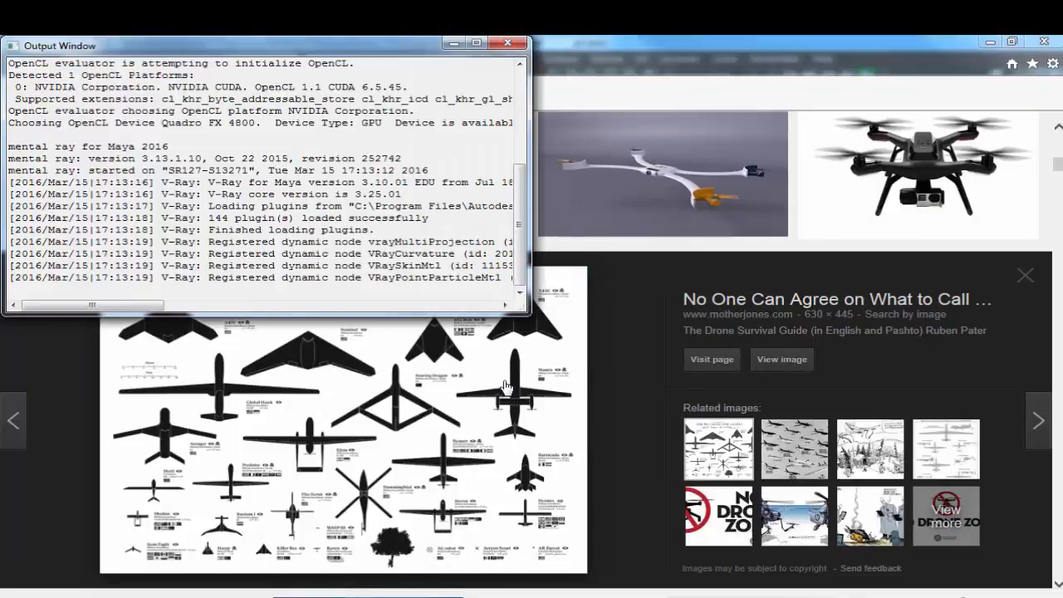
key("alt+Tab")
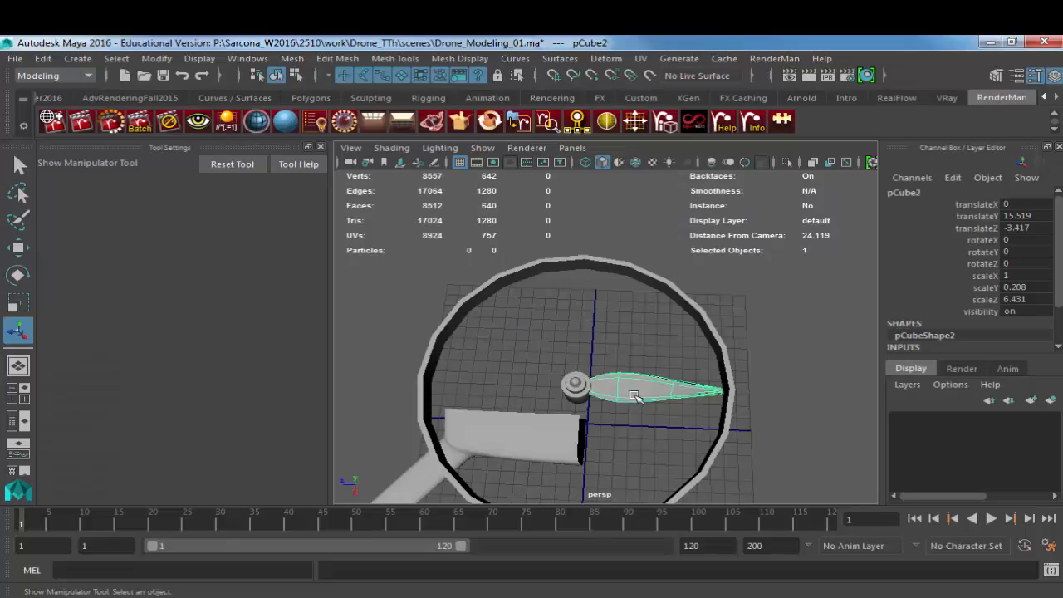
key("ctrl+d")
key("e")
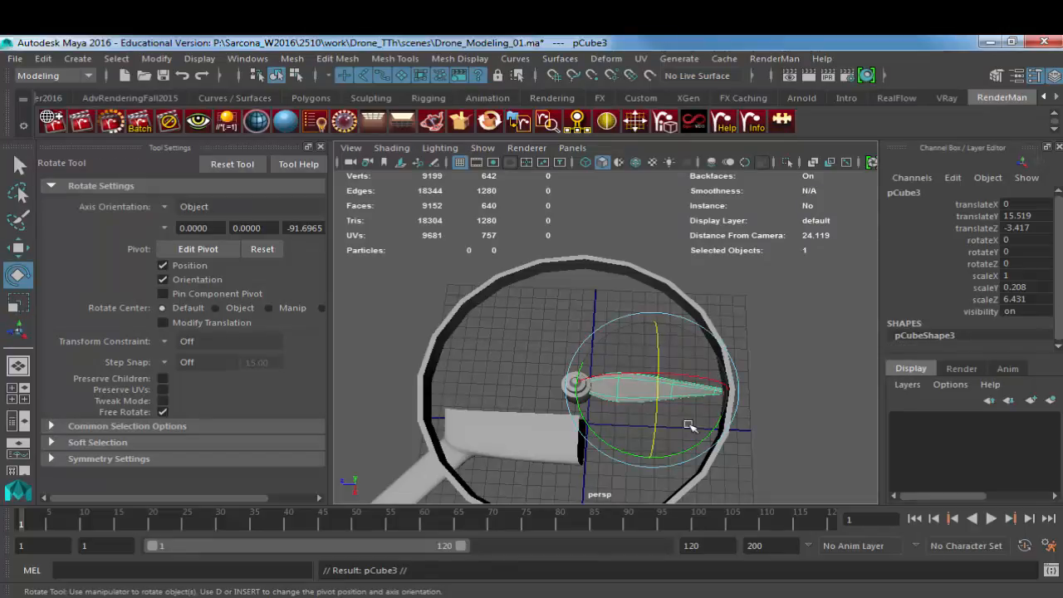
left_click_drag(693, 427, 444, 229, "alt")
key("w")
left_click_drag(603, 305, 443, 319)
left_click_drag(519, 386, 541, 308, "alt")
middle_click_drag(541, 309, 663, 354, "alt")
left_click_drag(663, 353, 593, 397, "alt")
left_click(593, 397)
Step: Duplicate the propeller blade in the top view
left_click(647, 373)
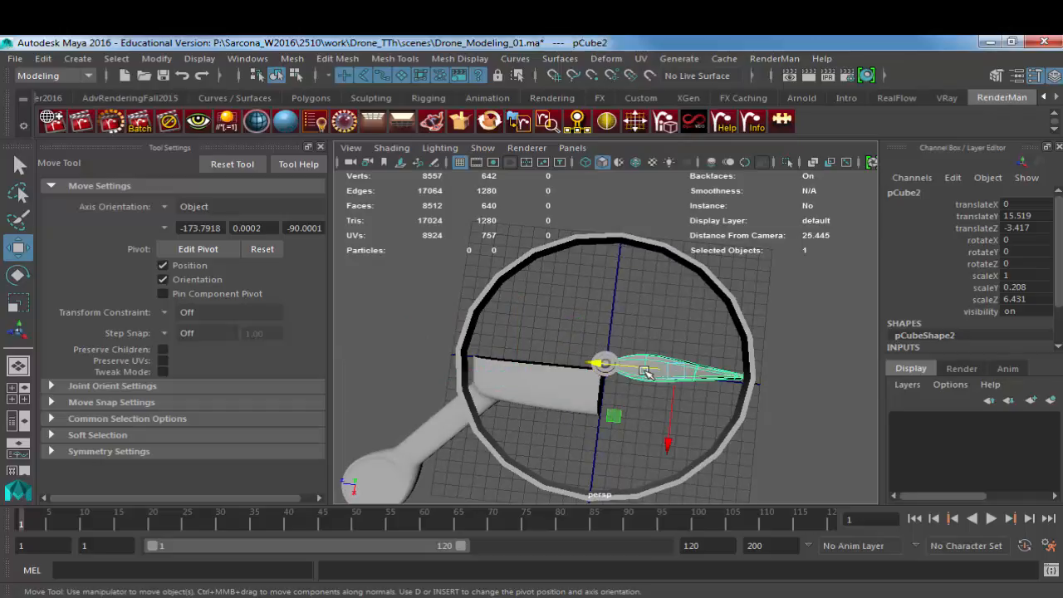
key("space")
left_click_drag(644, 357, 550, 361)
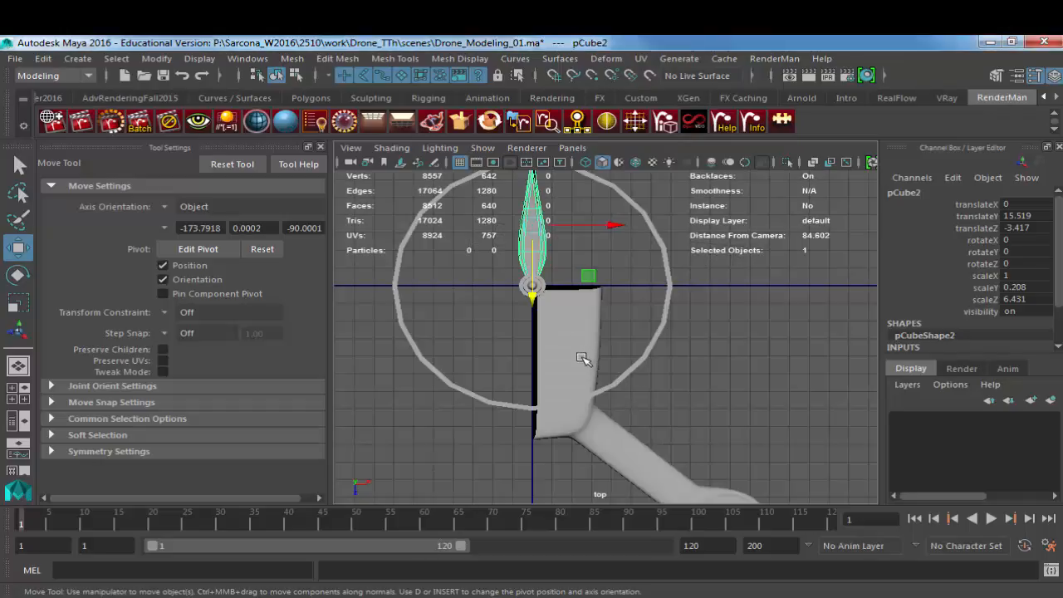
middle_click_drag(550, 384, 538, 402, "alt")
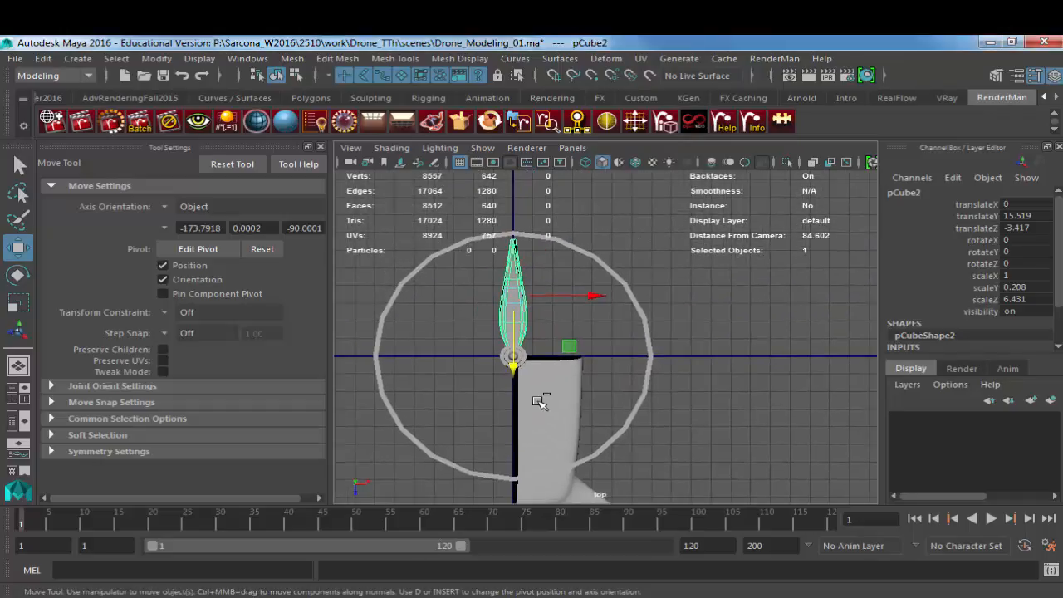
key("ctrl+d")
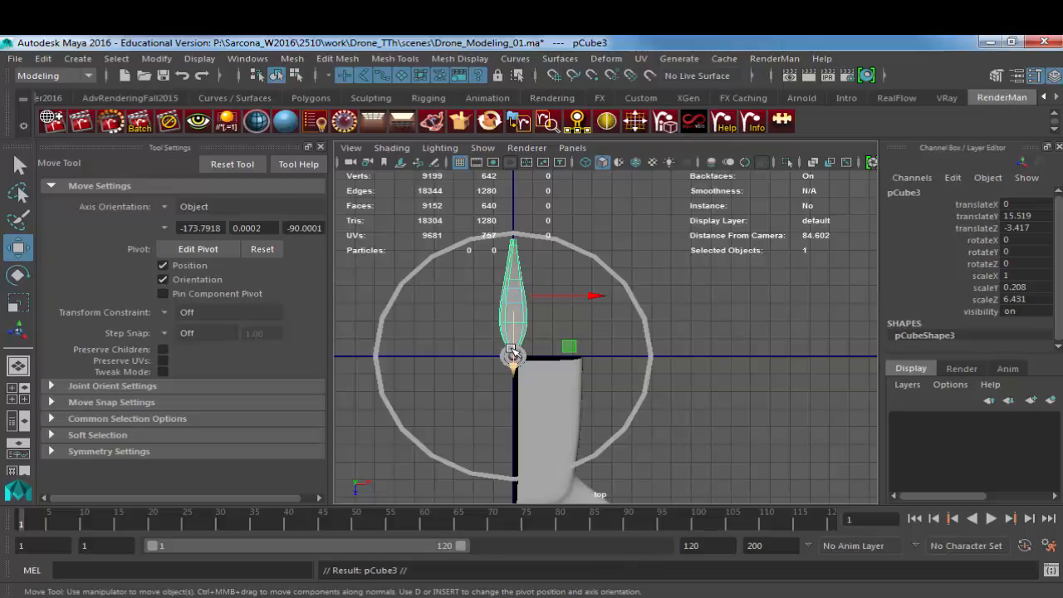
Step: Snap the duplicate blade's pivot to the grid at the centre of the motor cylinder
key("d")
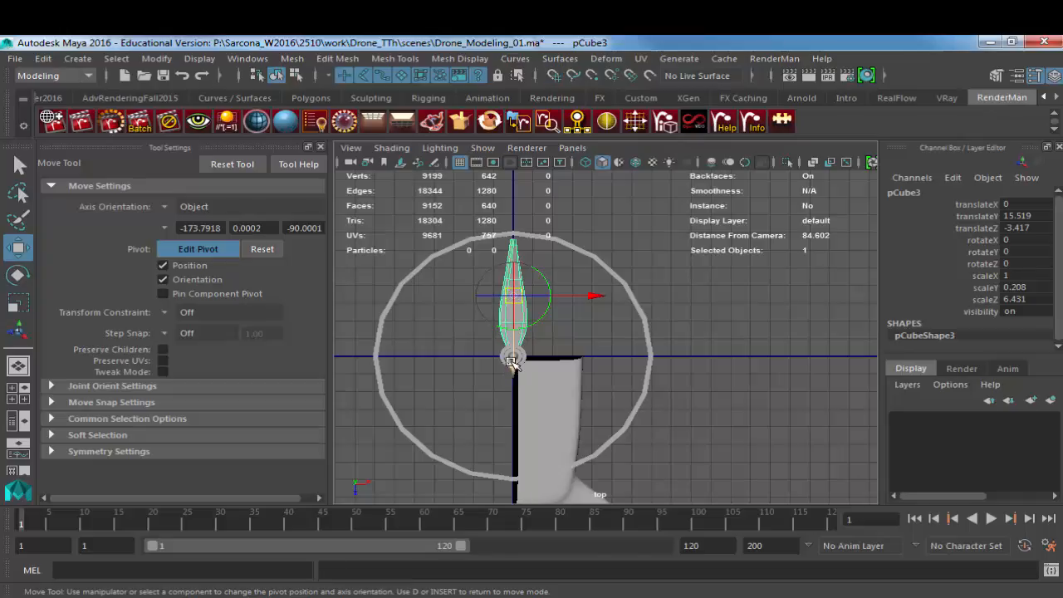
left_click_drag(514, 341, 516, 453)
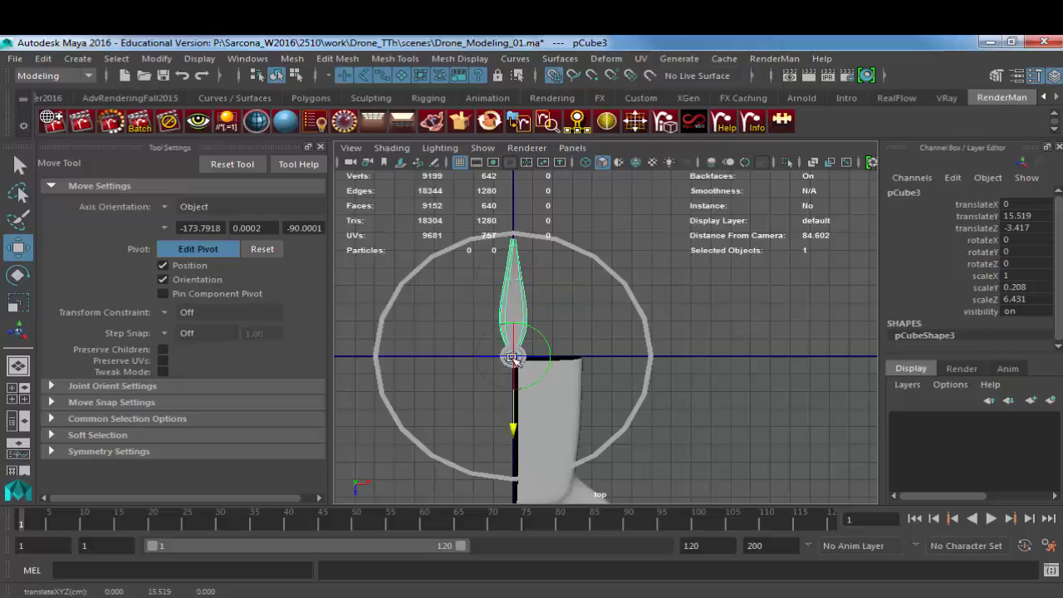
key("d")
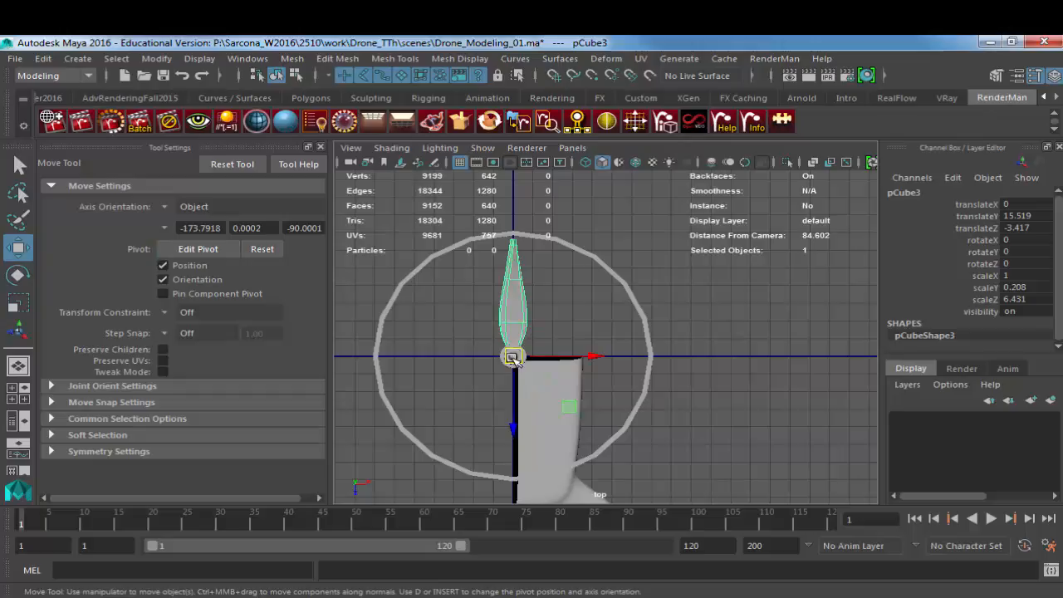
Step: Rotate the duplicate blade about 180 degrees around Y to the opposite side of the motor cylinder, and inspect it in perspective
key("e")
left_click_drag(565, 307, 432, 451)
key("space")
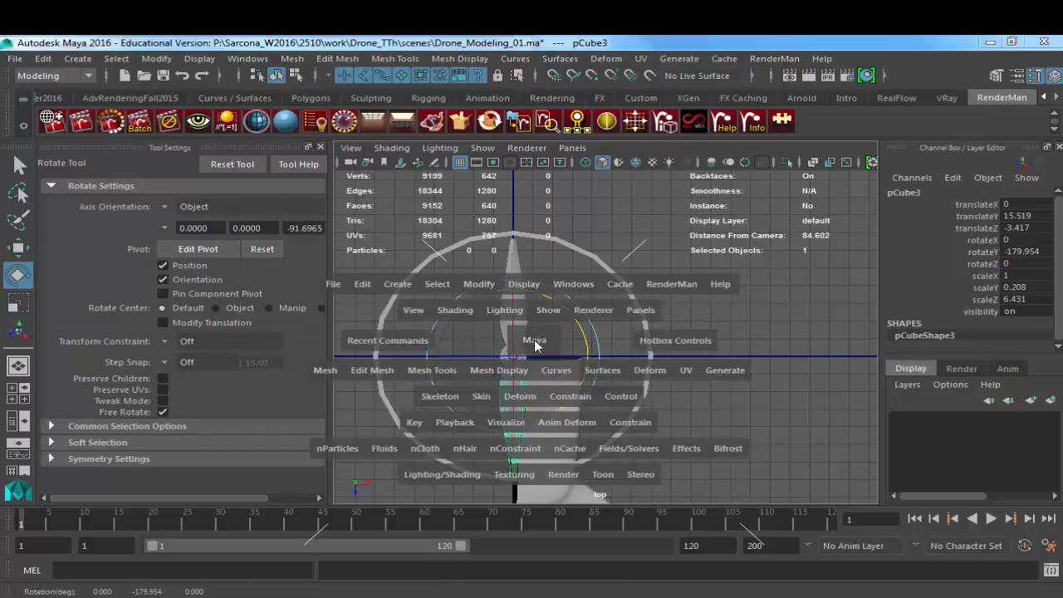
left_click_drag(536, 344, 548, 272)
right_click_drag(581, 282, 731, 294, "alt")
left_click_drag(731, 294, 561, 300, "alt")
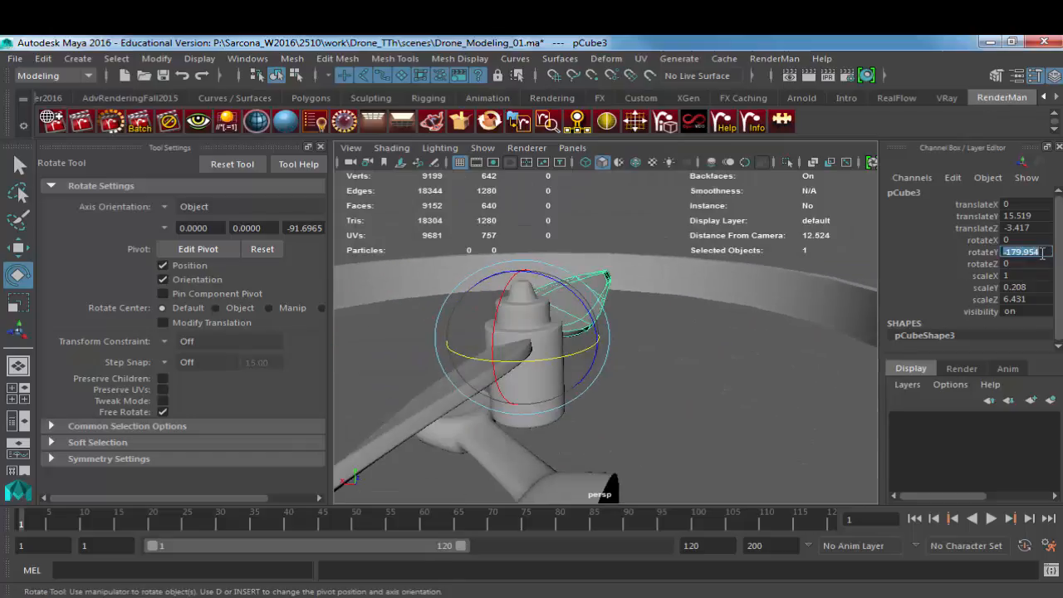
mouse_move(678, 361)
left_mouse_down("alt")
mouse_move(376, 360)
mouse_move(584, 361)
mouse_move(423, 360)
left_mouse_up("alt")
middle_click_drag(685, 357, 584, 361, "alt")
left_click_drag(584, 361, 477, 378, "alt")
left_click(682, 439)
left_click_drag(682, 439, 707, 473, "alt")
right_click_drag(665, 466, 550, 444, "alt")
left_click(678, 354)
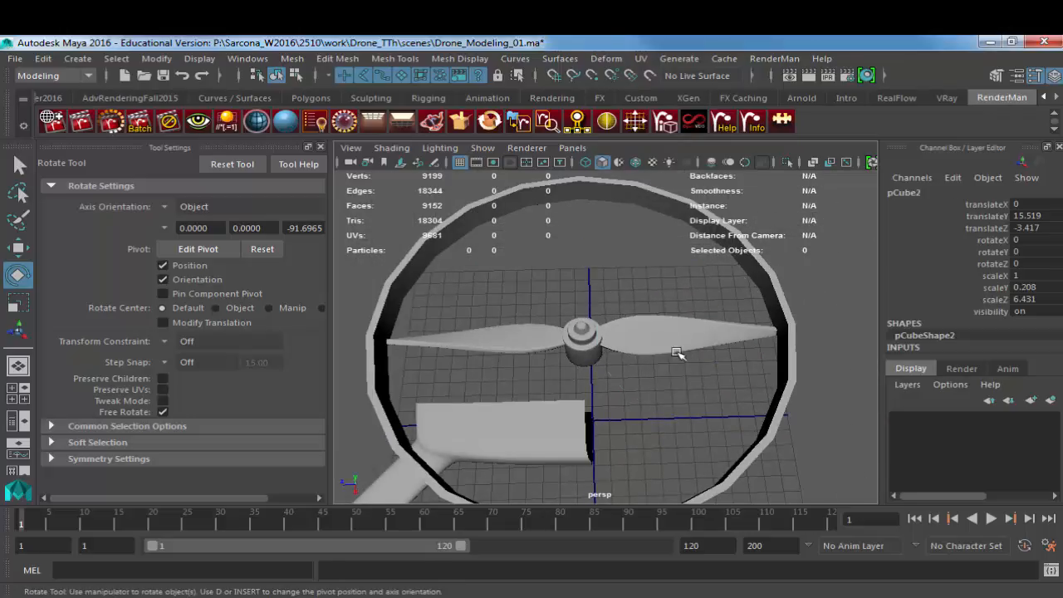
Step: Group the guard ring, motor cylinder and both propeller blades, and centre the group's pivot
left_click_drag(652, 405, 772, 373, "alt")
right_click_drag(658, 393, 407, 362, "alt")
middle_click_drag(613, 373, 681, 358, "alt")
left_click_drag(686, 386, 654, 342, "alt")
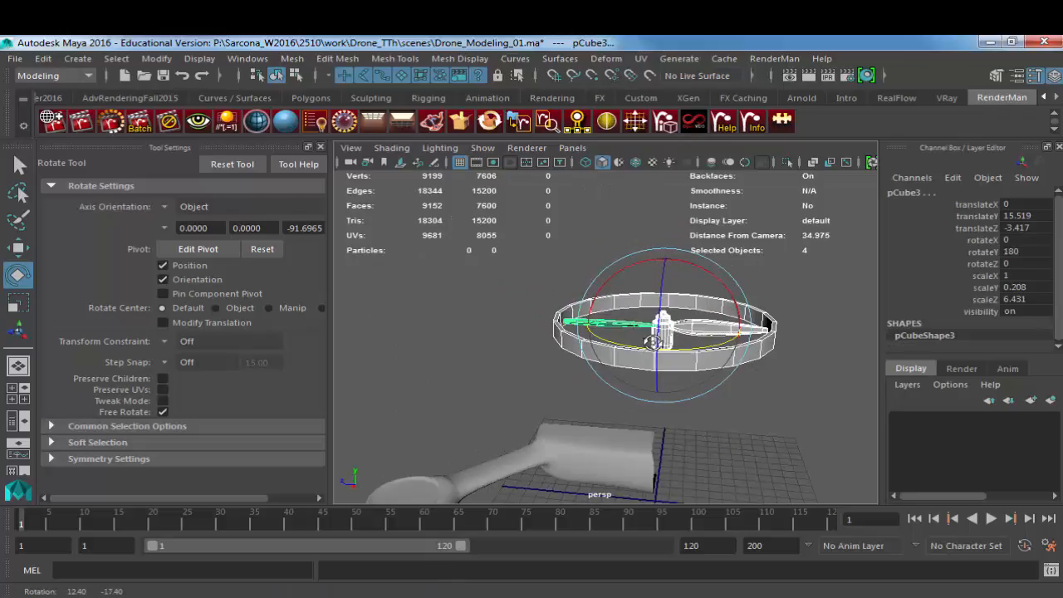
right_click_drag(661, 349, 591, 337, "alt")
left_click_drag(637, 339, 658, 391, "alt")
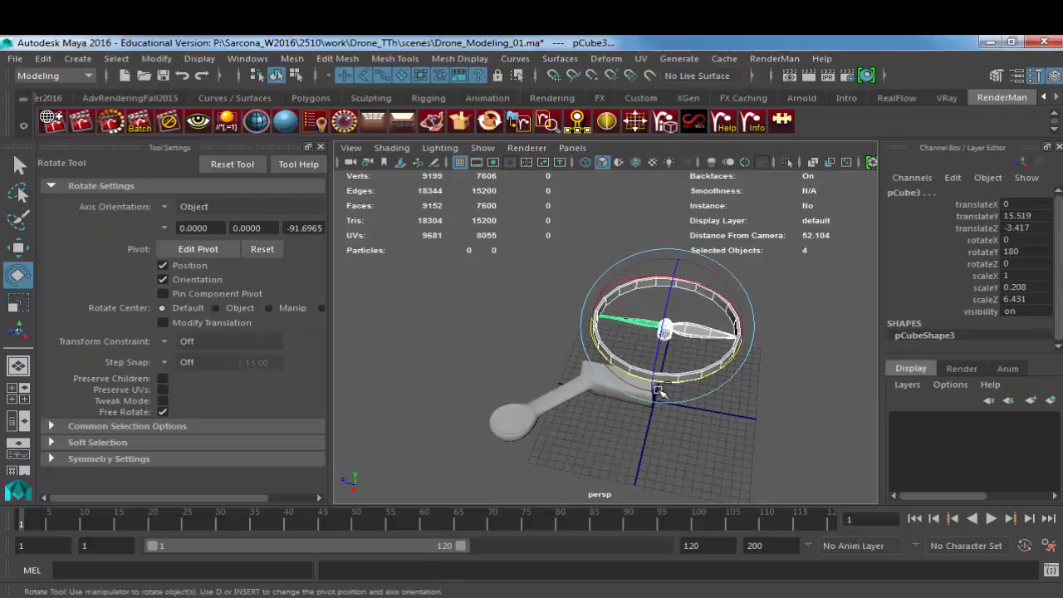
key("ctrl+g")
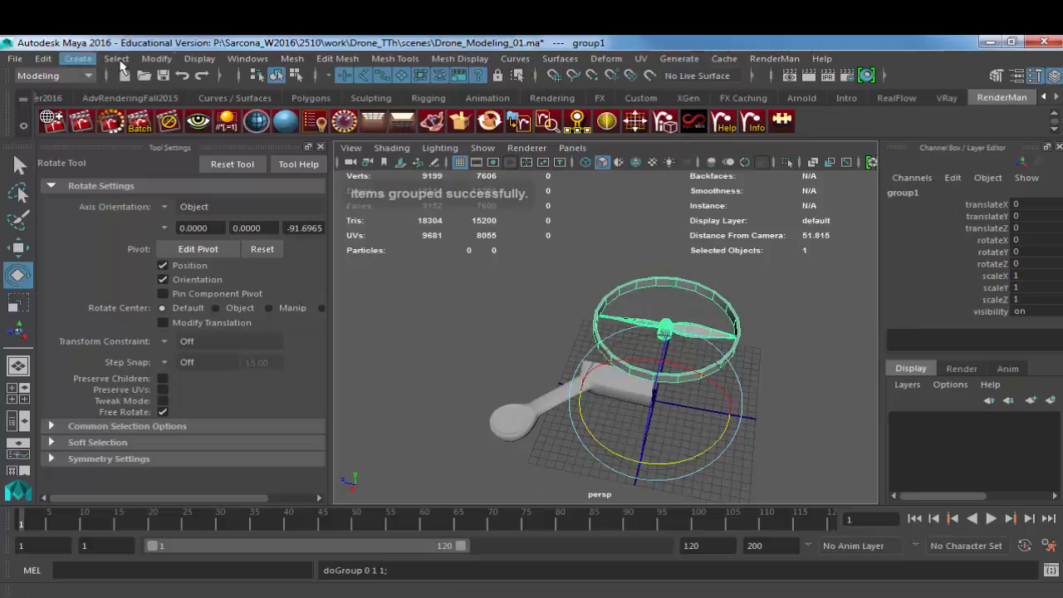
left_click(156, 60)
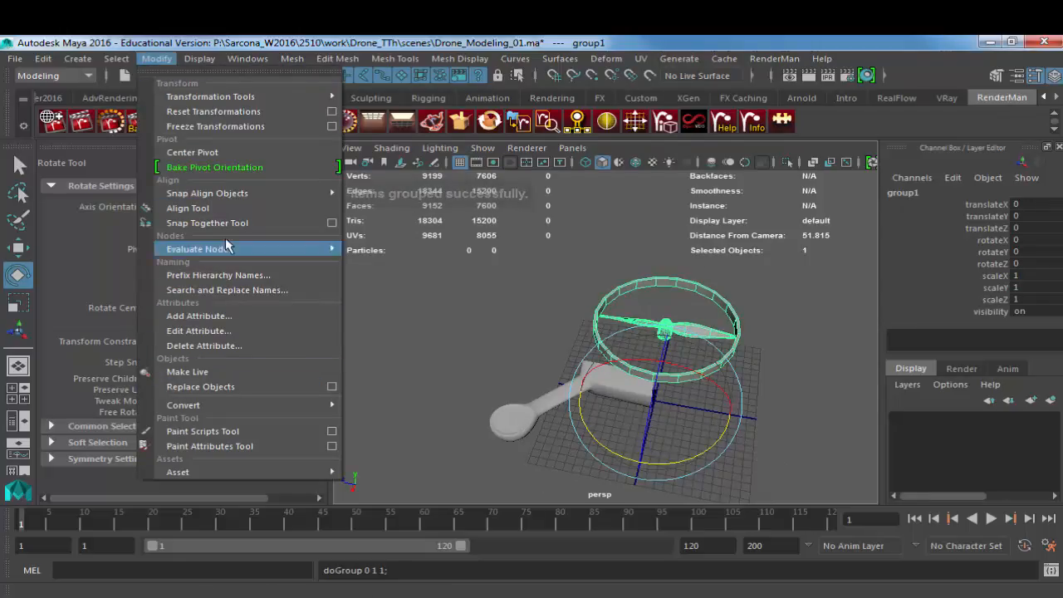
left_click(227, 151)
Step: Move the rotor group in the top view to about X 9.95, Z 13.77, over the arm's round end
key("w")
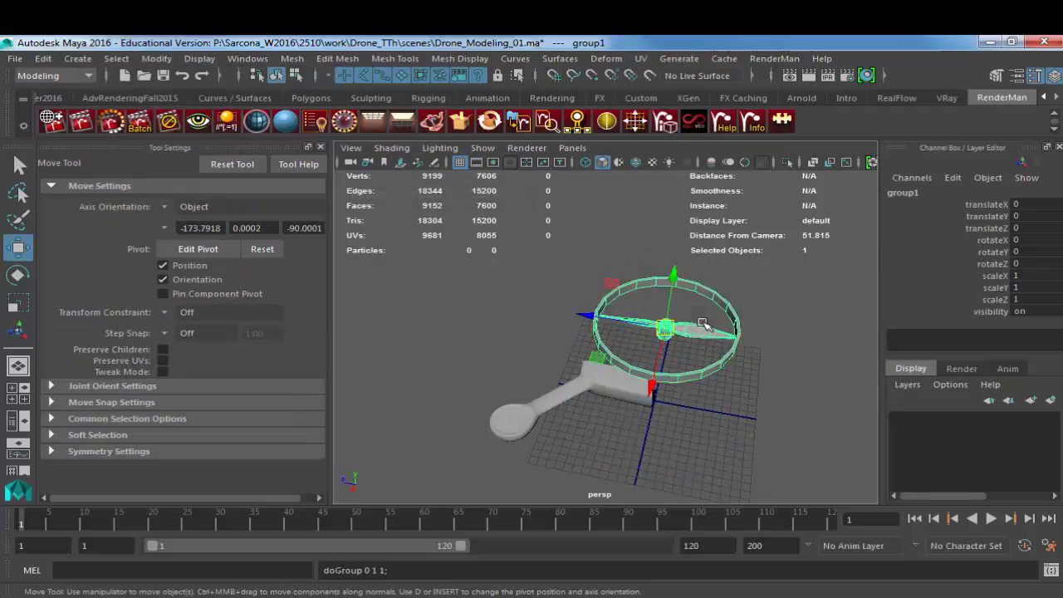
key("space")
left_click_drag(679, 330, 640, 326)
right_click_drag(676, 340, 559, 414, "alt")
middle_click_drag(554, 409, 529, 319, "alt")
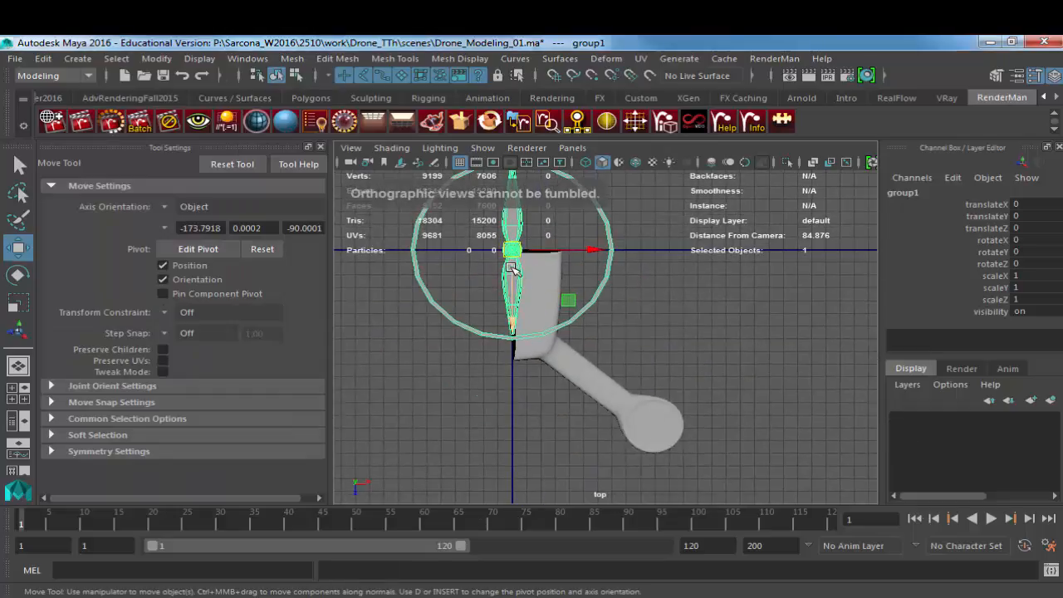
left_click_drag(514, 260, 654, 432)
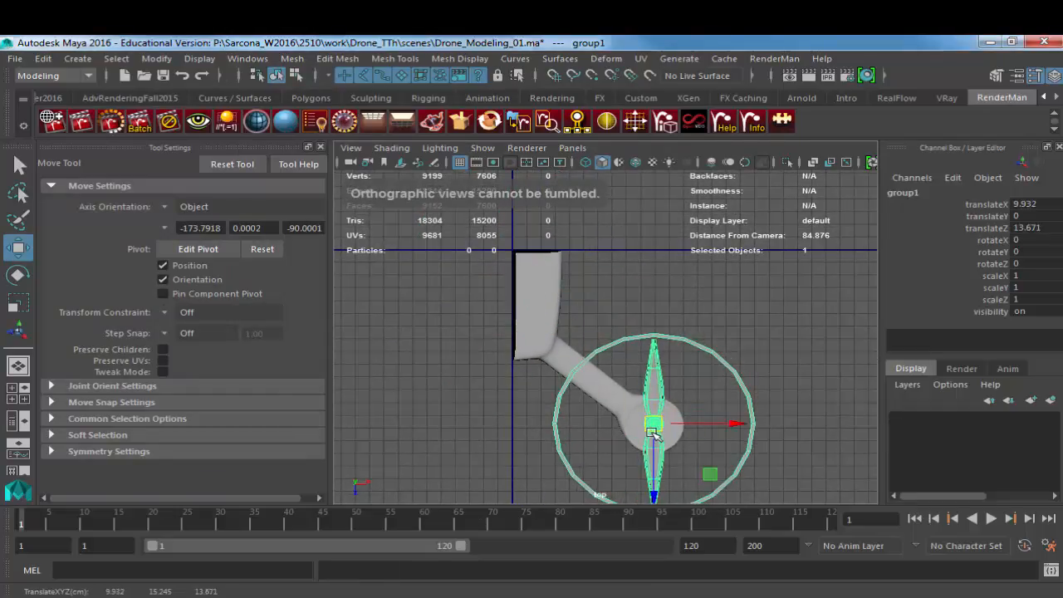
middle_click_drag(654, 430, 612, 377, "alt")
right_click_drag(611, 376, 729, 410, "alt")
key("4")
middle_click_drag(660, 417, 618, 317, "alt")
left_click_drag(575, 360, 611, 406)
left_click_drag(600, 328, 599, 283)
Step: Lower the rotor group in perspective to about Y -7.91 onto the arm's round end, and inspect the fit
key("space")
key("5")
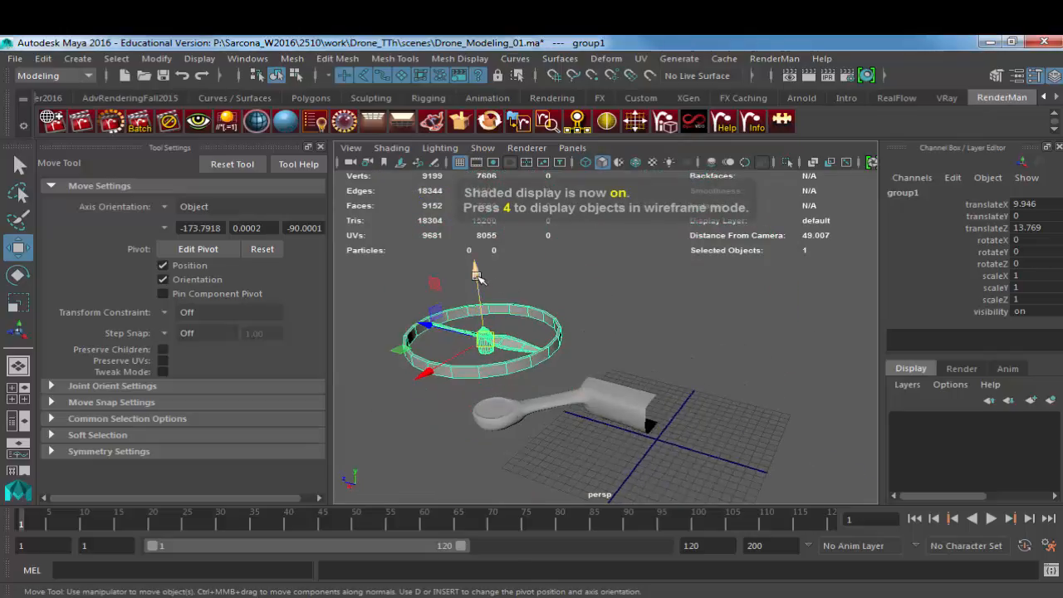
left_click_drag(476, 277, 491, 347)
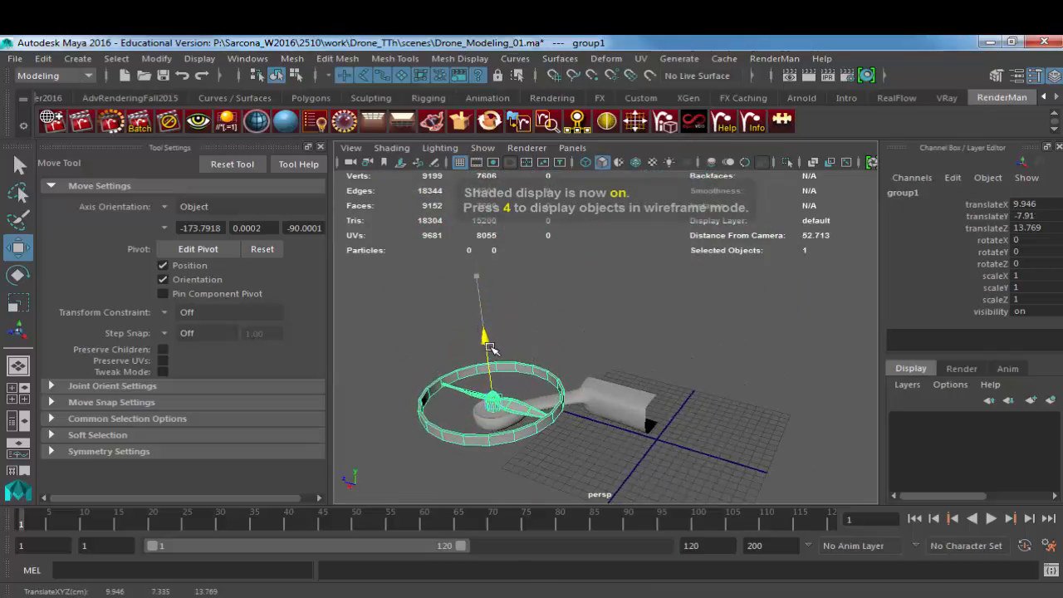
key("f")
left_click(677, 273)
left_click_drag(677, 274, 629, 317, "alt")
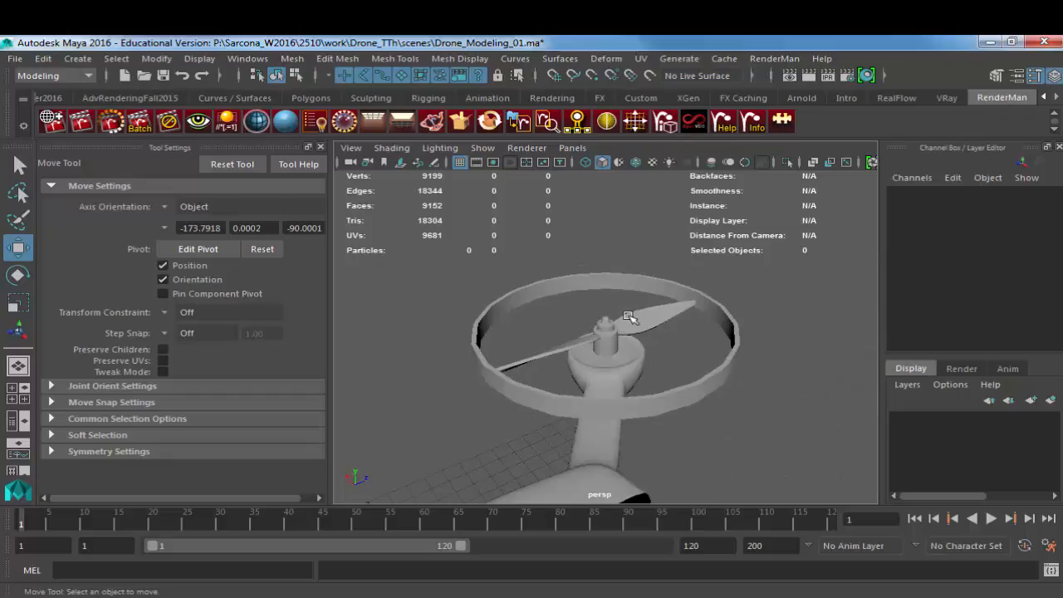
left_click_drag(788, 379, 495, 362, "alt")
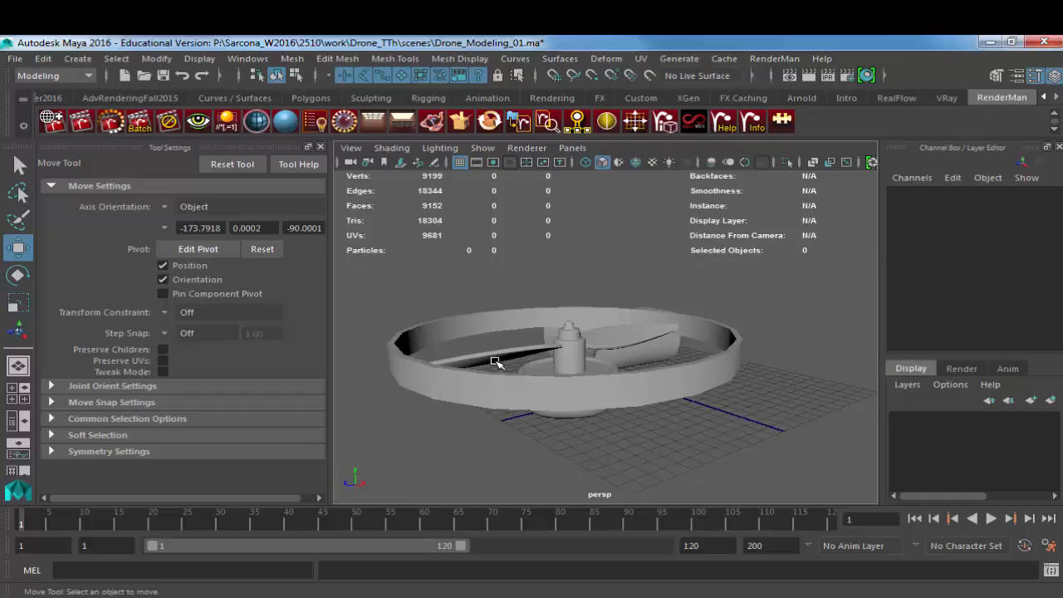
left_click_drag(689, 395, 547, 366, "alt")
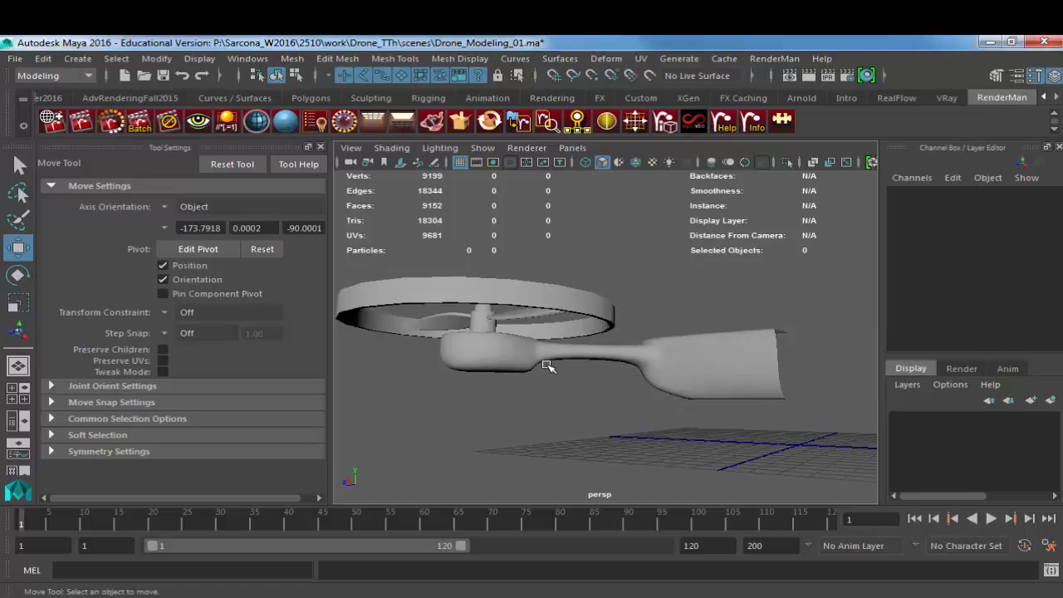
Step: Try to rotate the guard ring by about -5 degrees around Y
left_click(605, 315)
left_click_drag(662, 358, 411, 394, "alt")
right_click_drag(411, 394, 669, 391, "alt")
left_click_drag(581, 391, 623, 378, "alt")
key("e")
left_click_drag(700, 269, 688, 270)
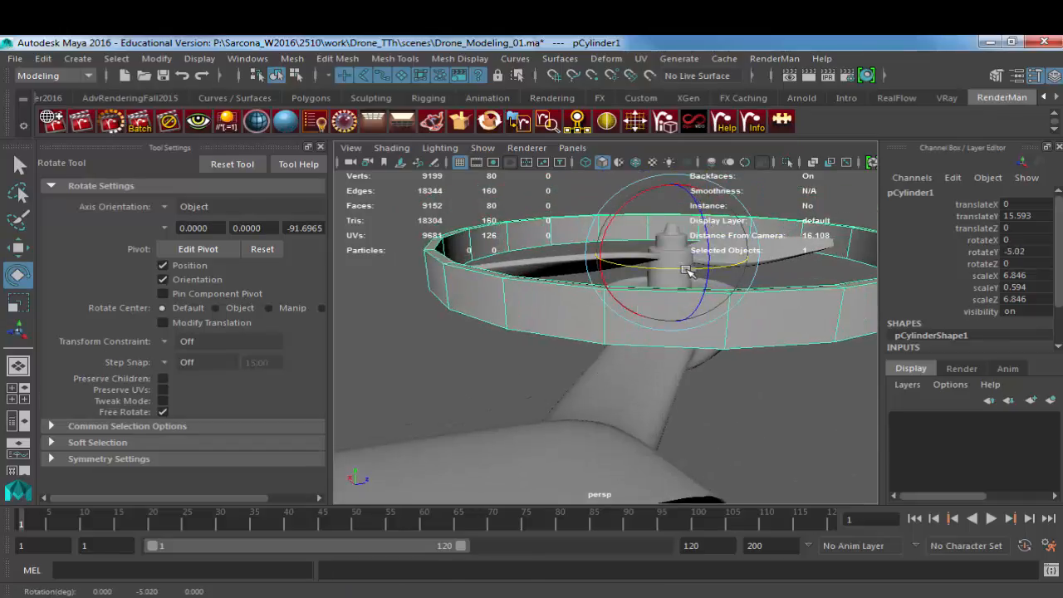
key("ctrl+z")
Step: Select the guard ring's inner and outer edge loops along both rims and bevel them
left_click_drag(566, 322, 566, 335, "alt")
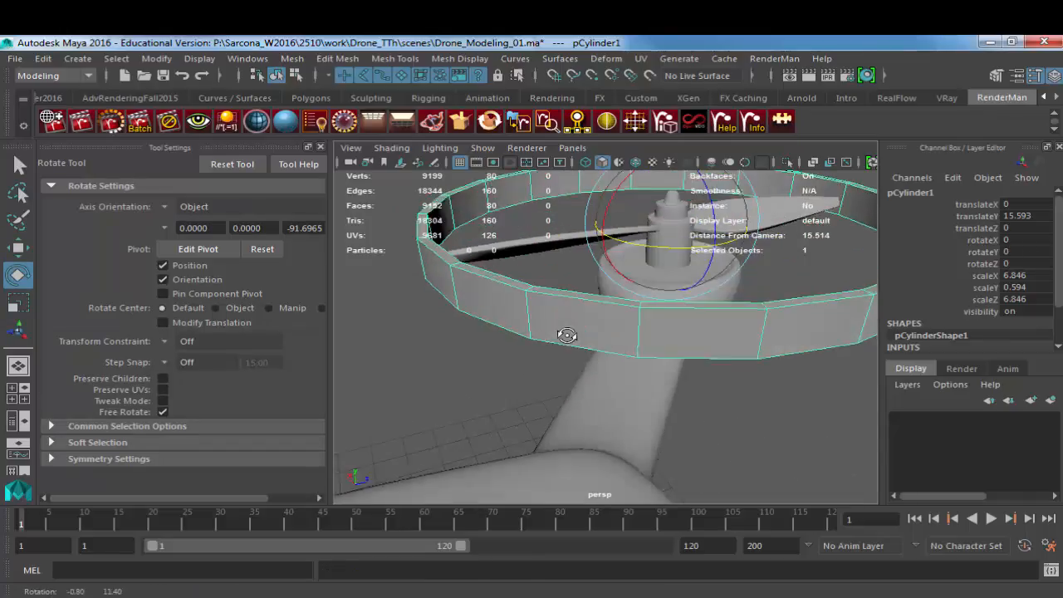
scroll(567, 334, "up", 3)
right_click_drag(529, 268, 532, 287, "shift")
double_click(528, 239)
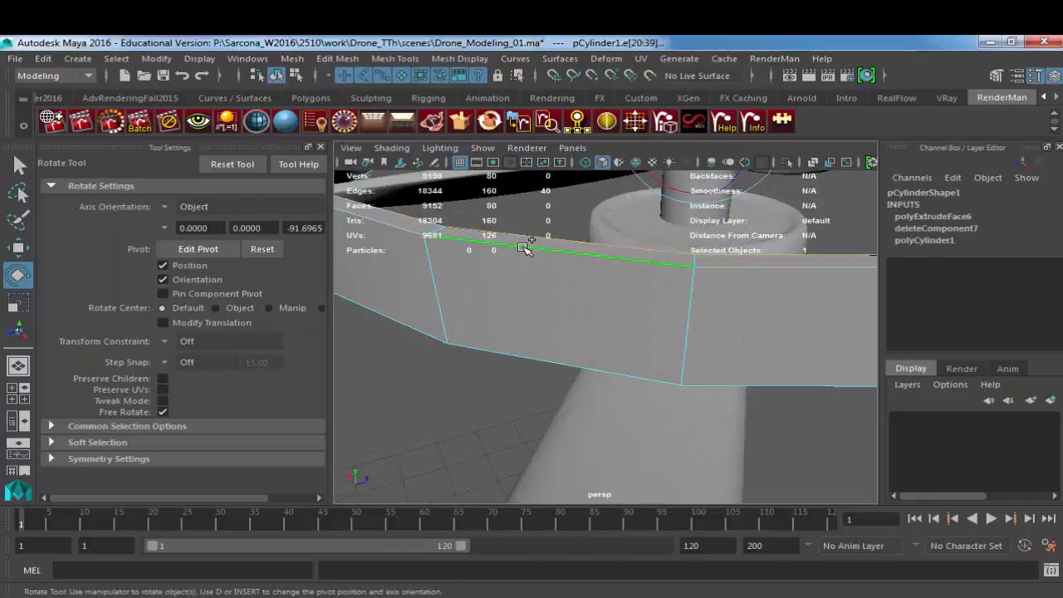
left_click_drag(493, 350, 649, 294, "alt")
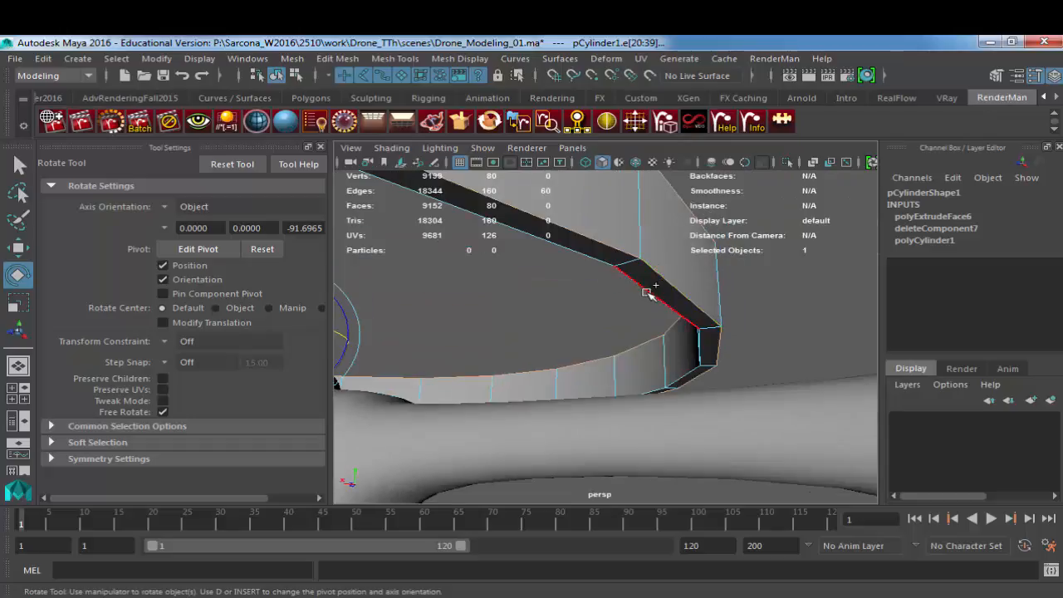
right_click_drag(648, 268, 696, 265, "shift")
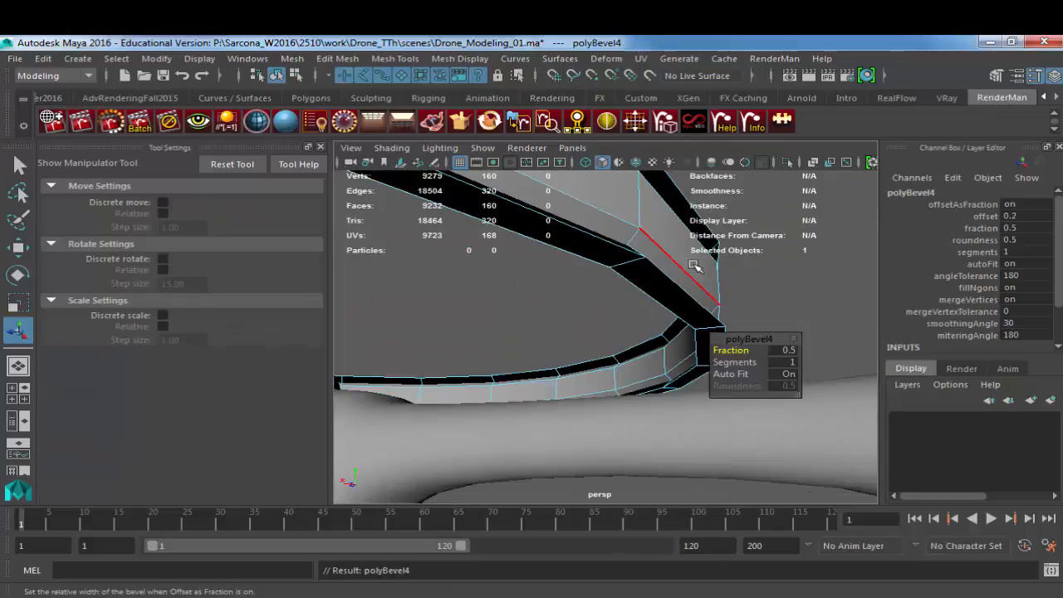
Step: Set the guard ring bevel's fraction to 0.05 and its segments to 2
left_click(784, 350)
type("0.25")
key("Return")
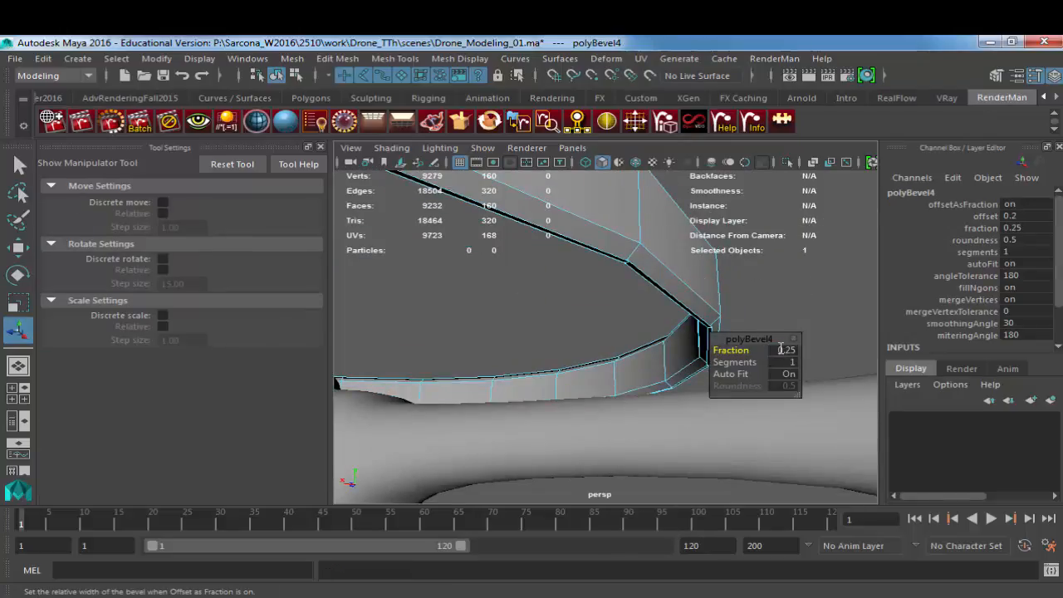
left_click(784, 350)
type("0.1")
key("Return")
type("0.05")
key("Return")
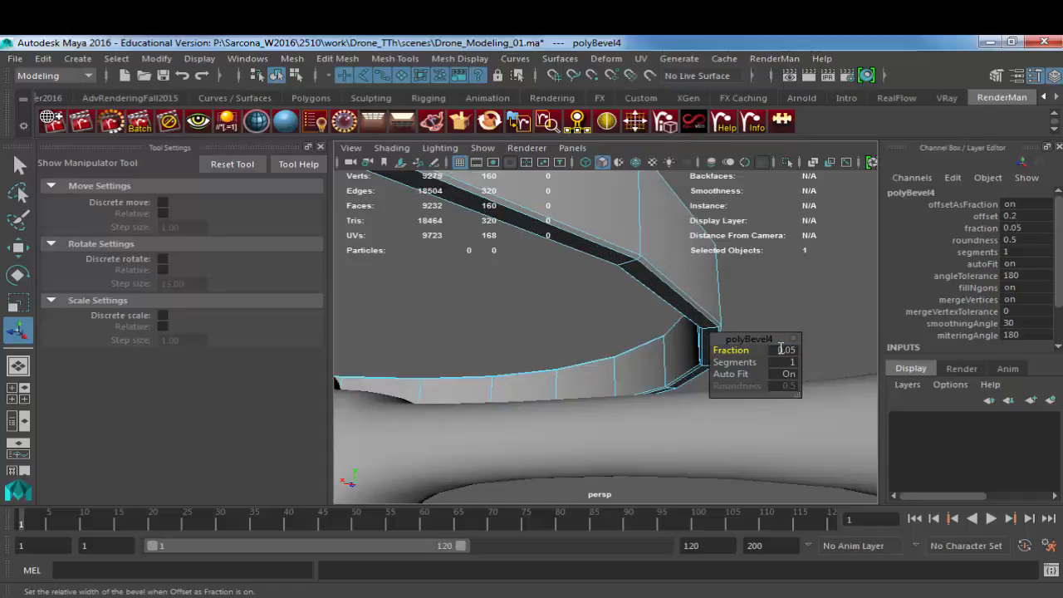
left_click(784, 362)
type("2")
key("Return")
Step: Smooth the whole guard ring mesh with one division
right_click_drag(638, 276, 645, 262)
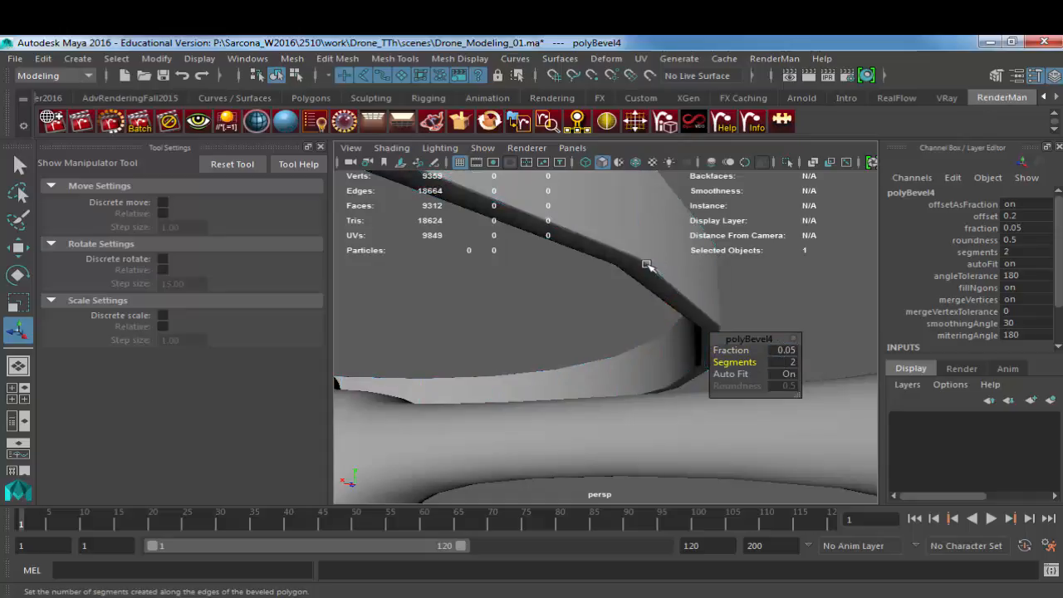
left_click(645, 261)
left_click(291, 58)
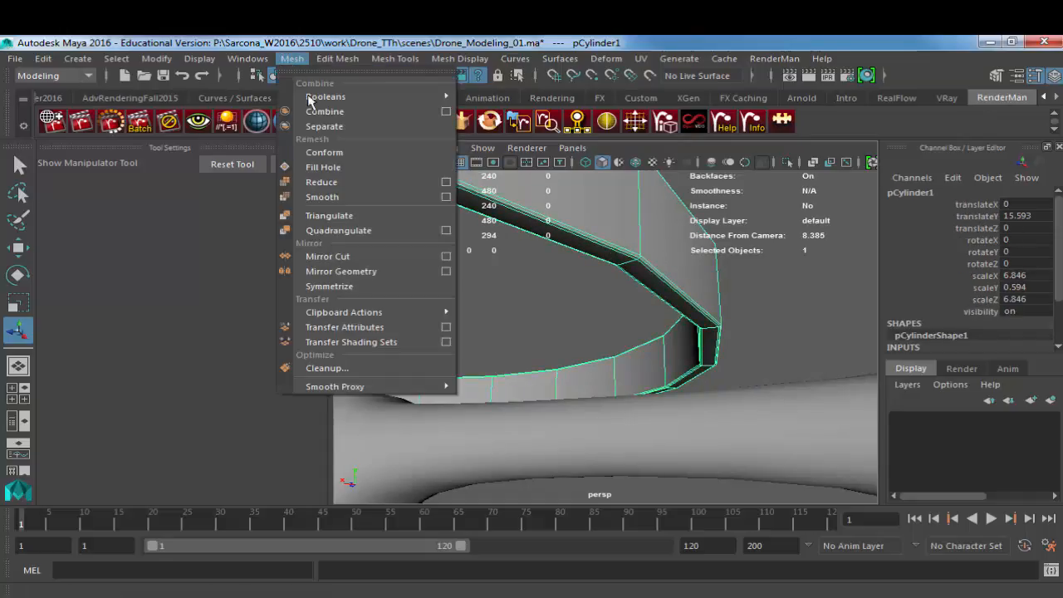
left_click(347, 197)
right_click_drag(595, 237, 610, 228)
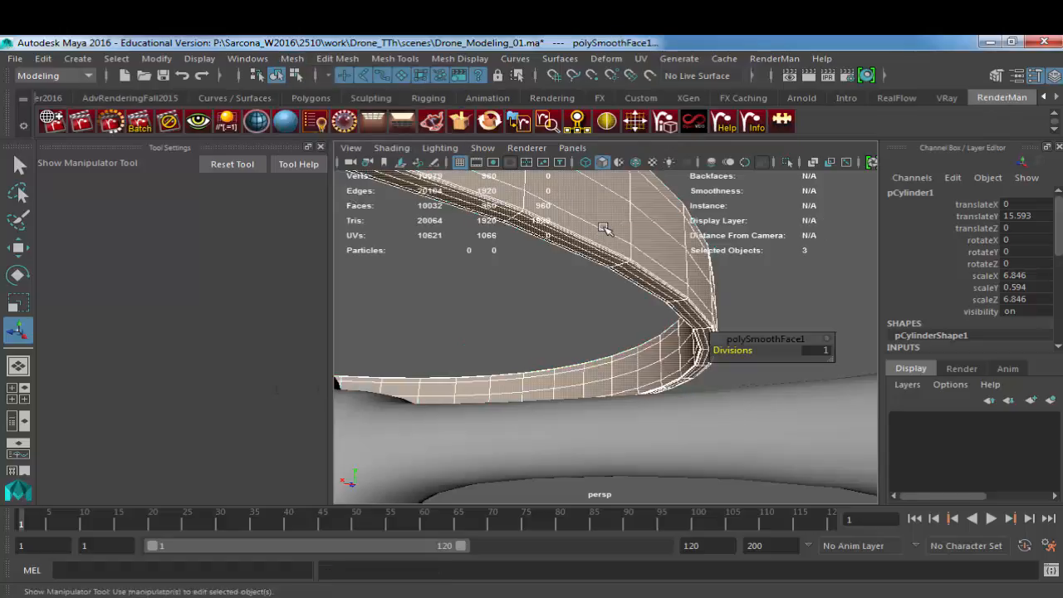
Step: Rotate the guard ring about 3.4 degrees around Y to line up a segment with the arm
left_click_drag(627, 239, 537, 275, "alt")
left_click_drag(666, 281, 612, 254, "alt")
key("e")
left_click_drag(629, 300, 637, 311, "alt")
Step: Extrude the two underside faces of the guard ring above the arm and pull them down into the arm
right_click_drag(688, 260, 685, 294)
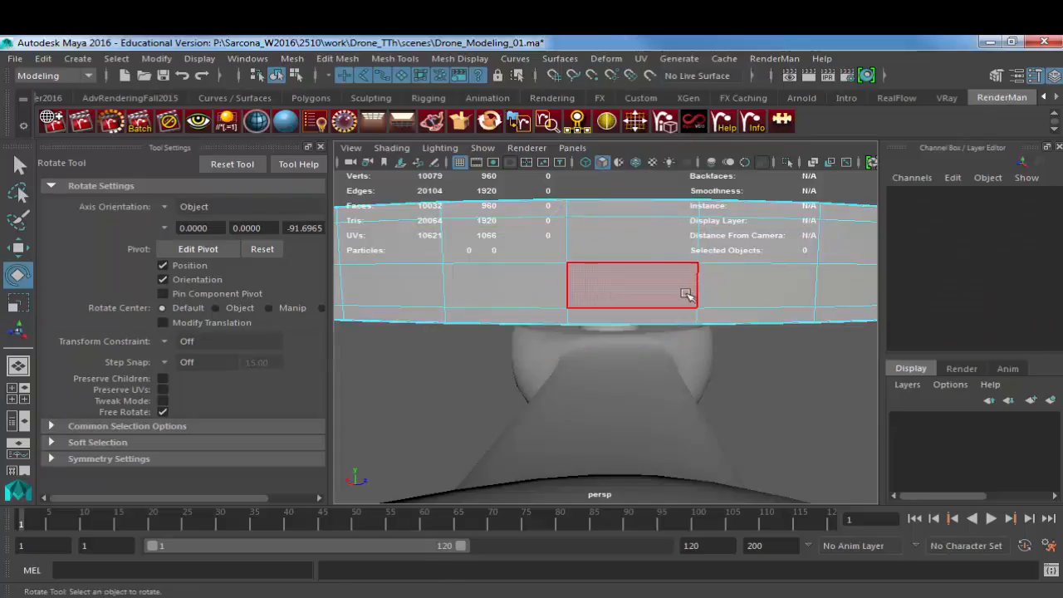
left_click_drag(687, 295, 641, 280, "alt")
right_click_drag(641, 280, 731, 290, "alt")
left_click_drag(732, 290, 562, 279, "alt")
left_click(503, 236)
key("q")
key("ctrl+e")
key("w")
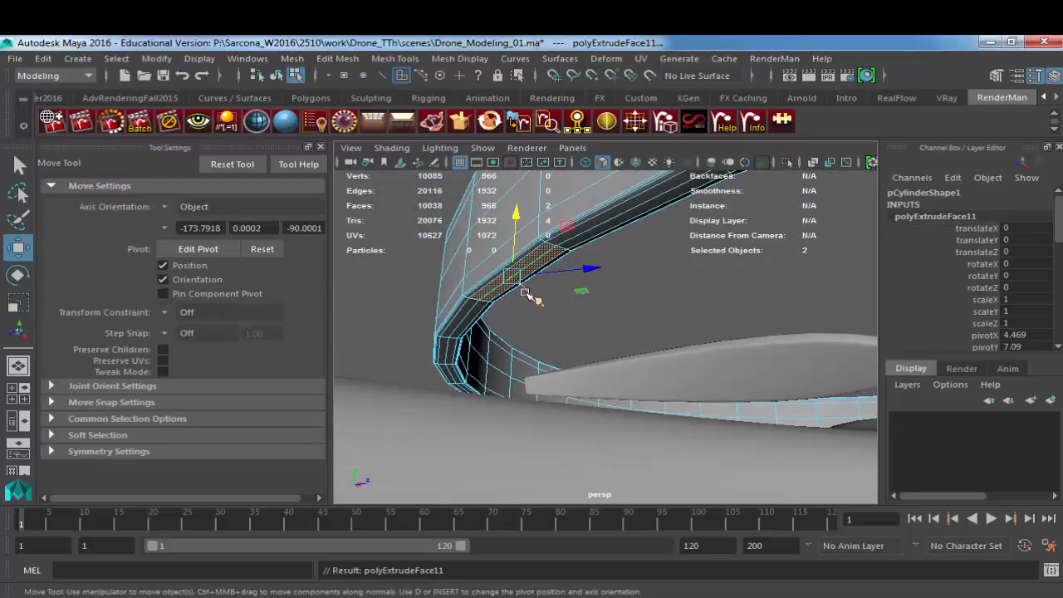
mouse_move(516, 226)
left_mouse_down()
mouse_move(519, 391)
mouse_move(641, 420)
mouse_move(609, 388)
left_mouse_up()
right_click_drag(609, 388, 656, 347)
left_click_drag(726, 371, 639, 308, "alt")
Step: Adjust the guard ring's Y rotation to about 2.15 degrees to centre its tab on the arm, and inspect it
key("e")
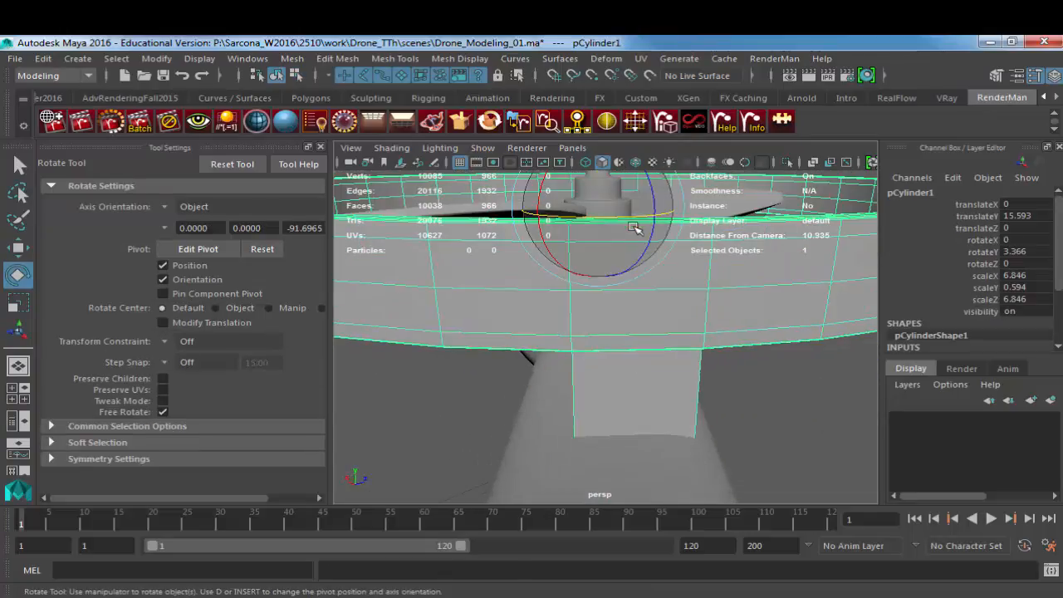
left_click(629, 219)
left_click_drag(629, 219, 628, 219)
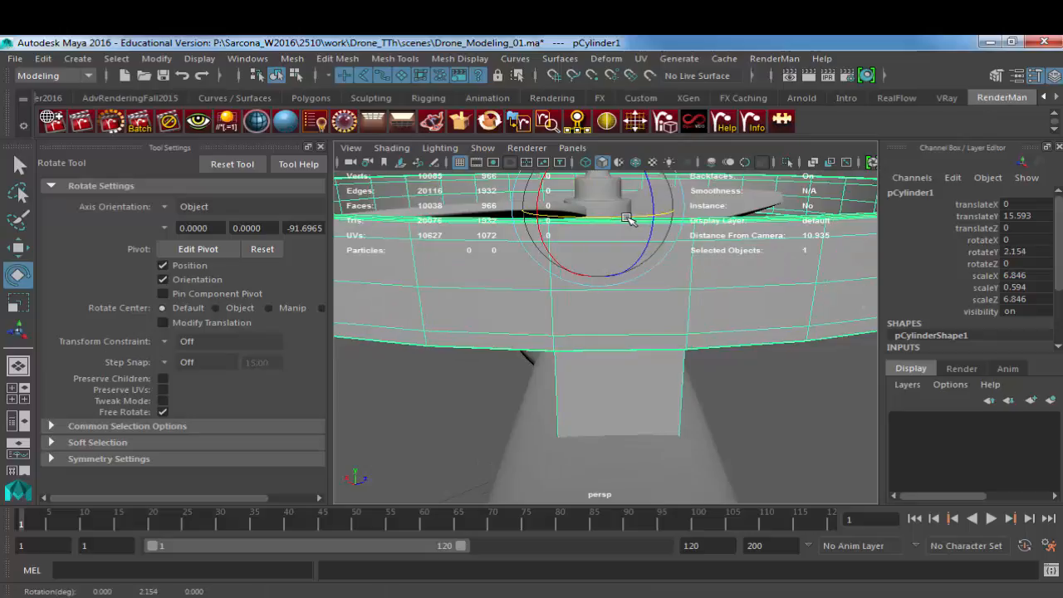
left_click(784, 399)
left_click_drag(784, 400, 660, 415, "alt")
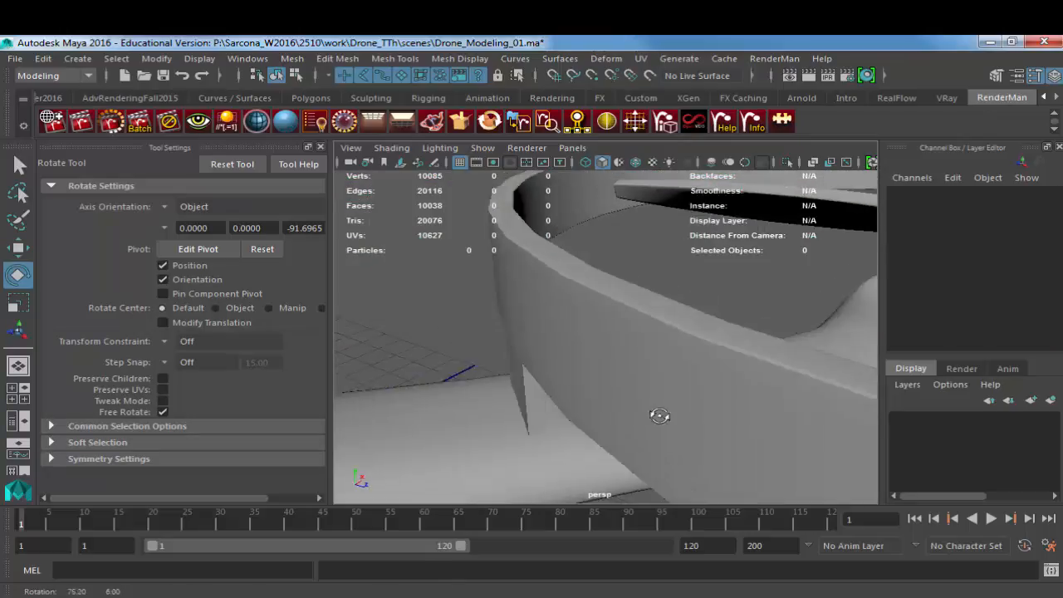
scroll(664, 403, "down", 6)
left_click_drag(690, 325, 774, 369, "alt")
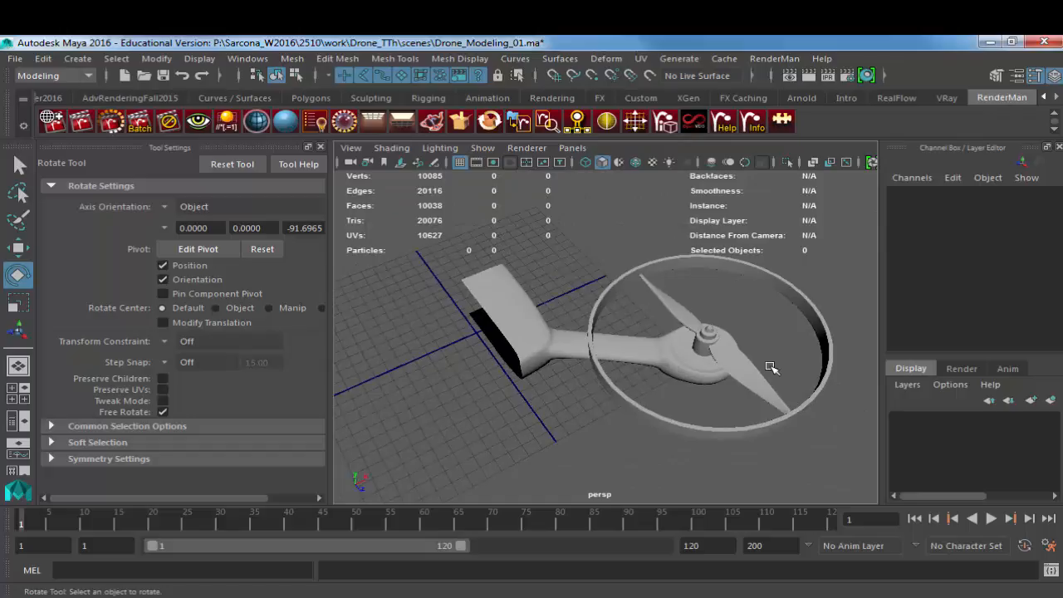
Step: Extrude two underside faces of the guard ring downward on the side opposite the arm to form a tab
left_click(824, 336)
left_click_drag(822, 337, 679, 268, "alt")
right_click_drag(680, 268, 713, 329, "alt")
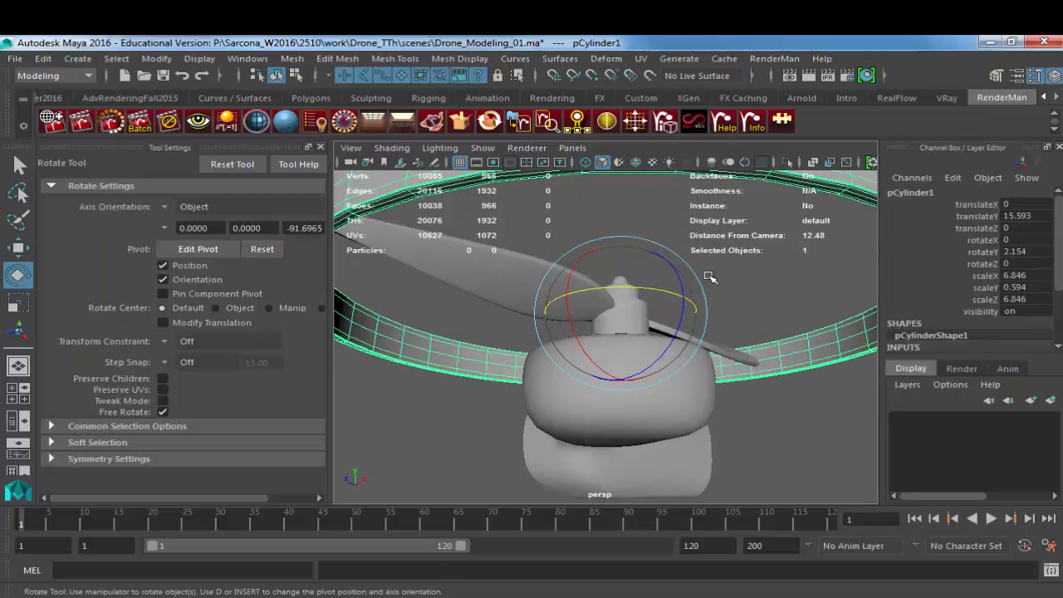
middle_click_drag(715, 202, 711, 241, "alt")
key("F11")
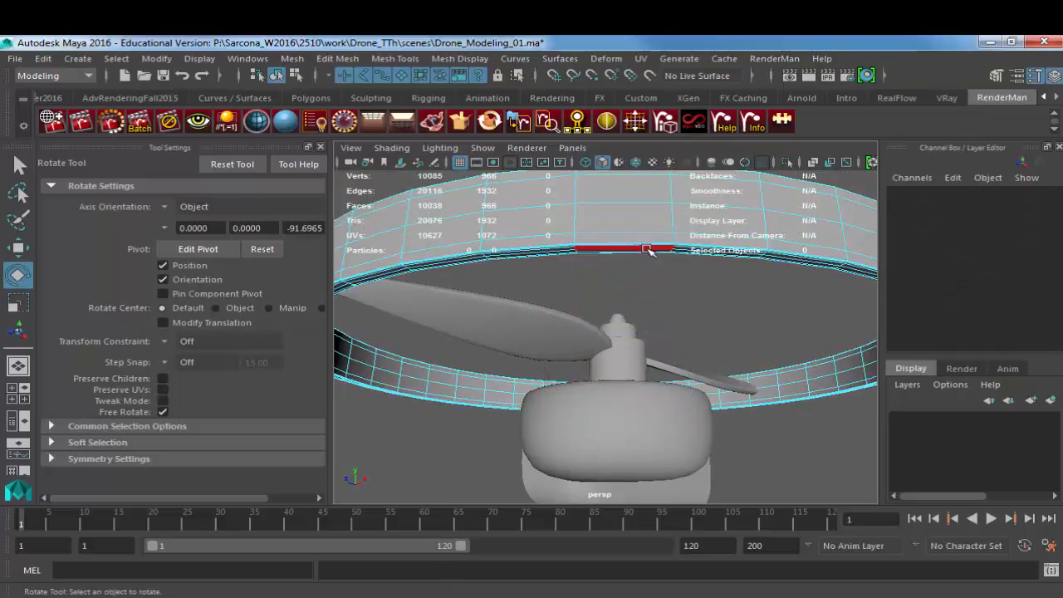
left_click(647, 249)
key("f")
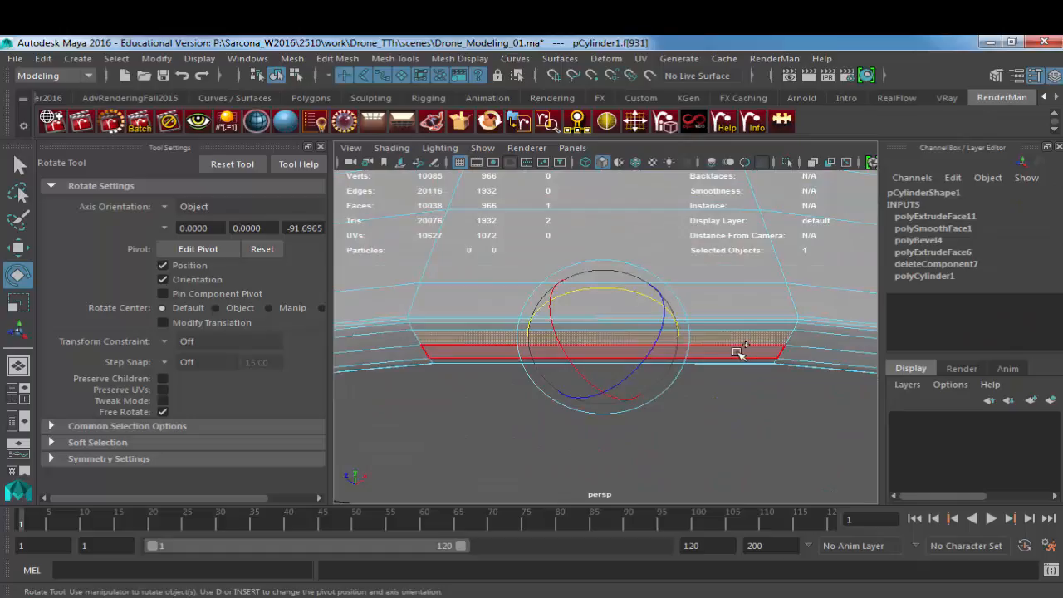
left_click(745, 349)
left_click_drag(745, 349, 660, 291, "alt")
key("w")
key("ctrl+e")
left_click_drag(634, 350, 421, 375)
key("ctrl+z")
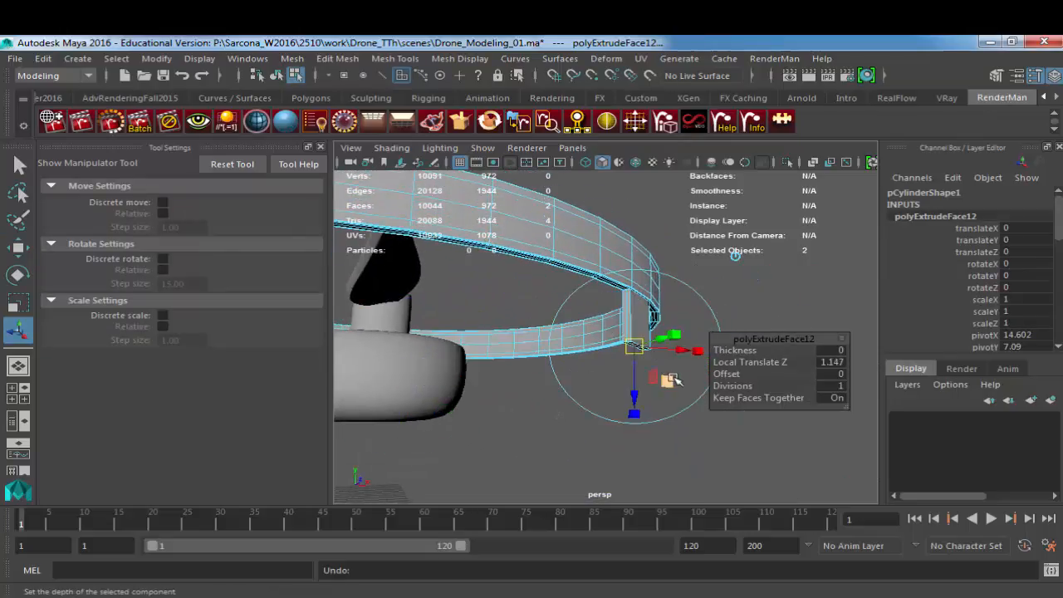
Step: Extrude the end faces of the new tab downward by a further 0.318 for a short end section
left_click_drag(643, 381, 518, 396)
key("ctrl+e")
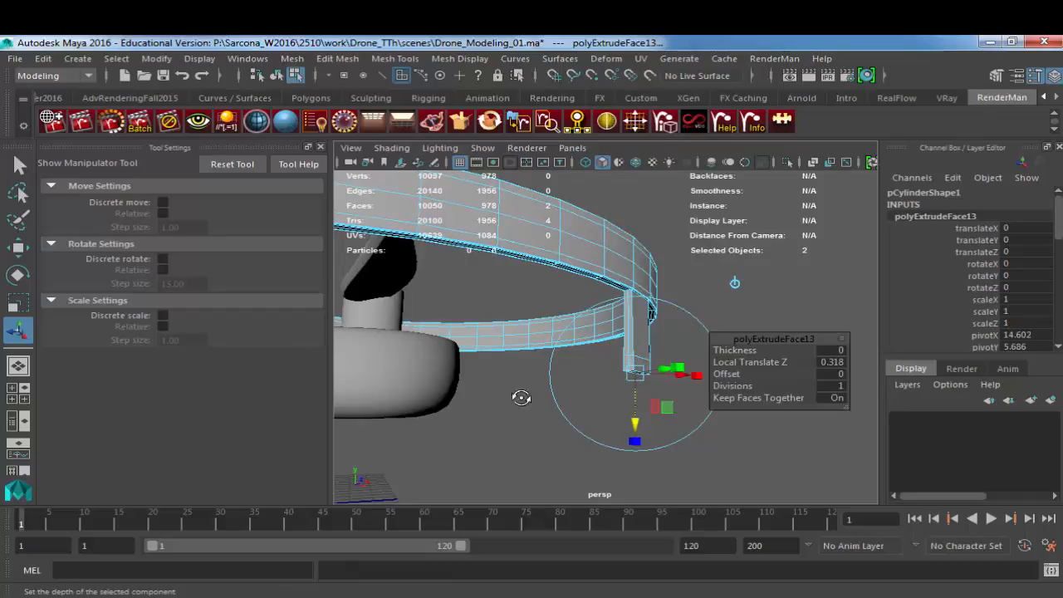
scroll(618, 392, "up", 5)
Step: Extrude the motor-facing side of the tab's end section about 4.1 units toward the round motor housing
left_click(618, 391)
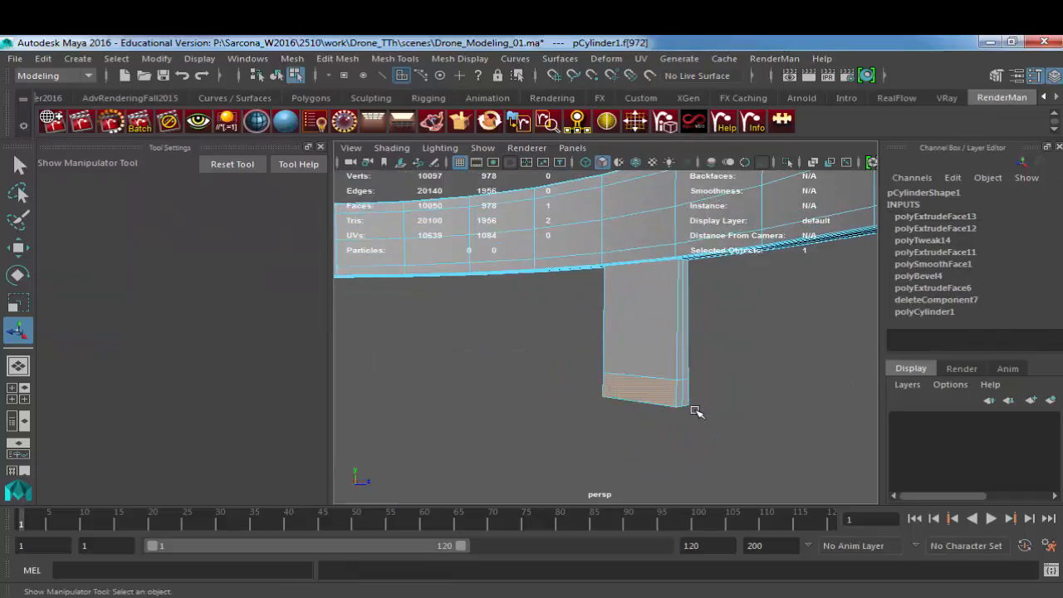
left_click_drag(696, 410, 225, 380, "alt")
key("ctrl+e")
middle_click_drag(463, 380, 629, 380, "alt")
left_click_drag(629, 380, 508, 387, "alt")
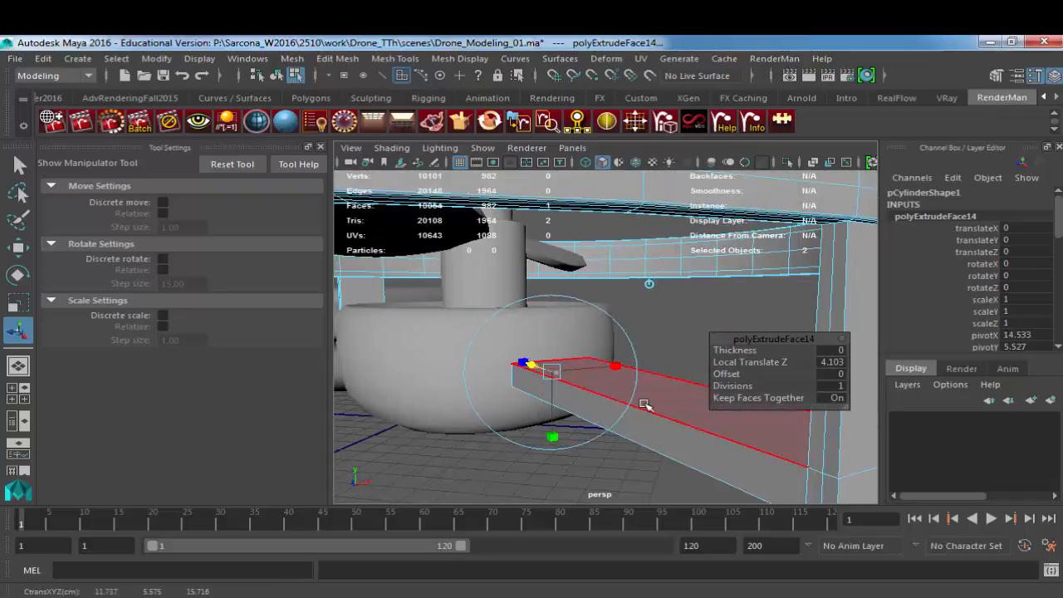
Step: Extend the guard tab's extrusion toward the motor housing to a local Z translation of 5.099 and return to object mode
middle_click_drag(645, 405, 606, 404)
right_click_drag(686, 401, 634, 384, "alt")
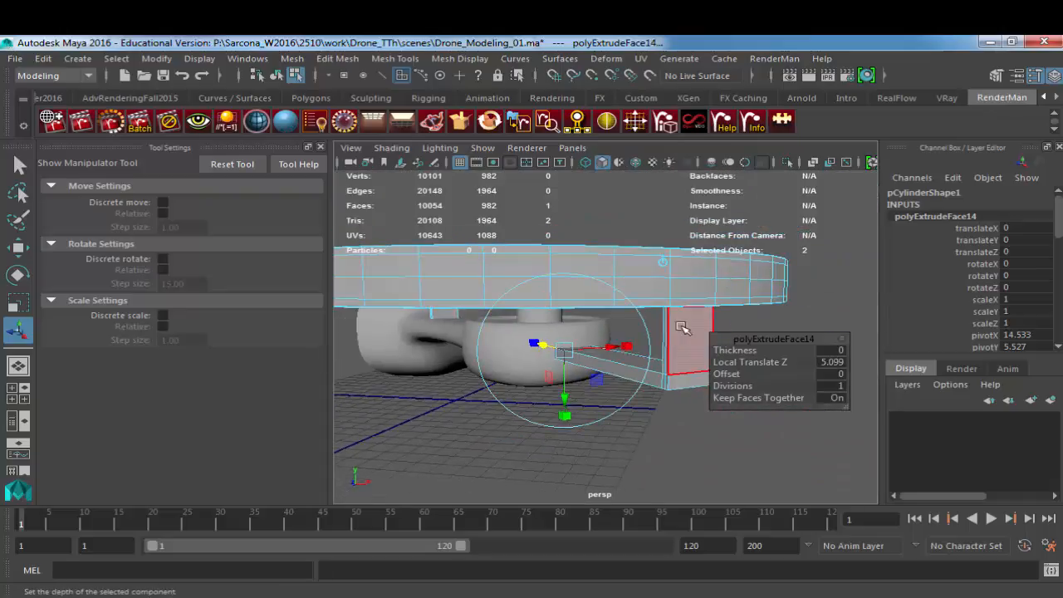
key("F8")
left_click(660, 244)
Step: Examine the guard ring, propeller, motor housing and arm from above and from the side for overall fit
left_click_drag(669, 254, 632, 313, "alt")
right_click_drag(632, 313, 596, 324, "alt")
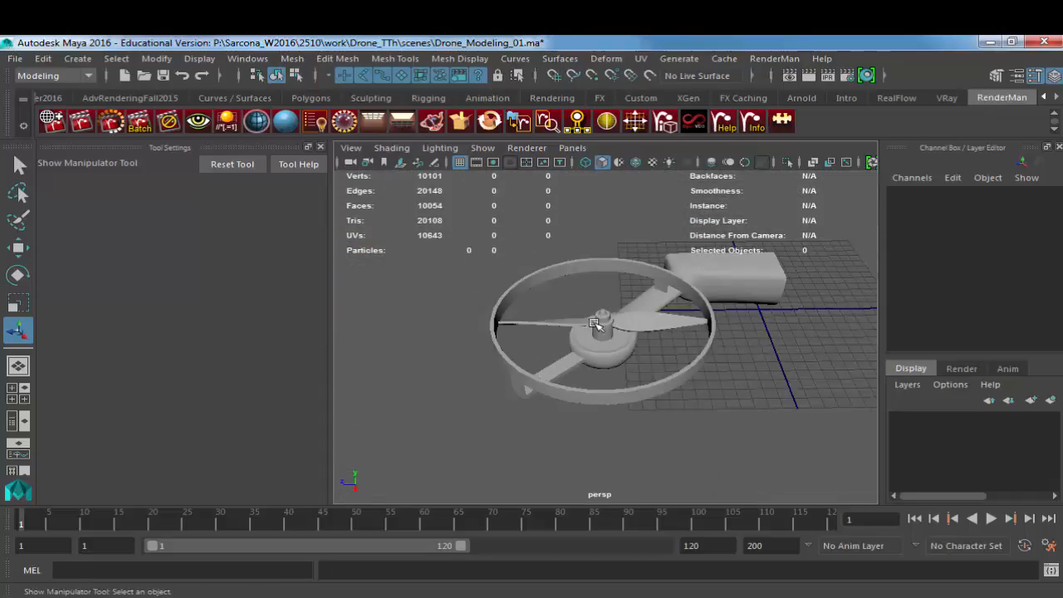
left_click_drag(595, 324, 581, 377, "alt")
middle_click_drag(581, 377, 571, 386, "alt")
left_click_drag(571, 387, 573, 383, "alt")
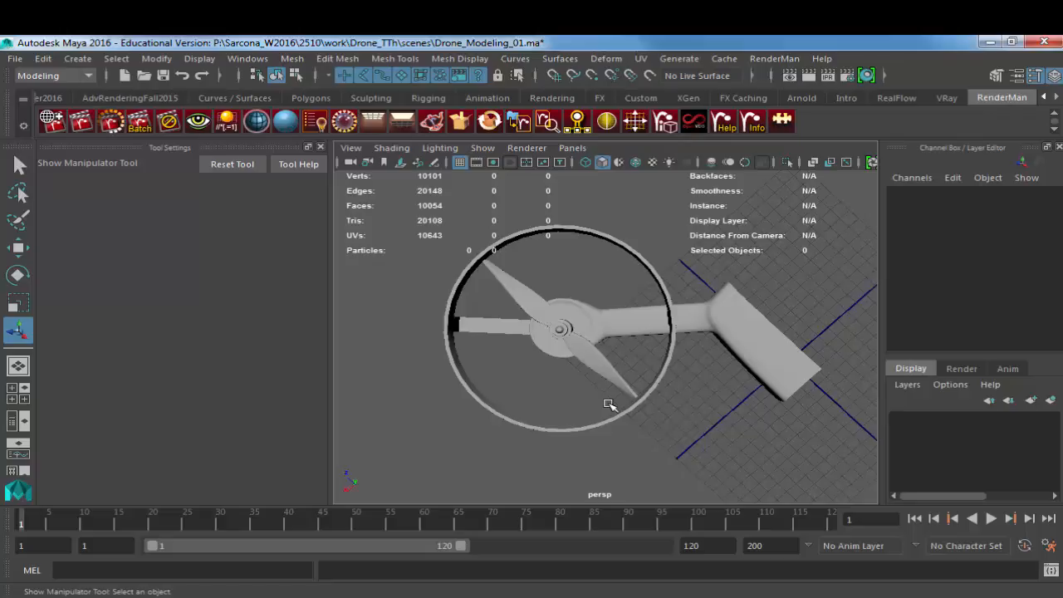
left_click_drag(626, 400, 637, 349, "alt")
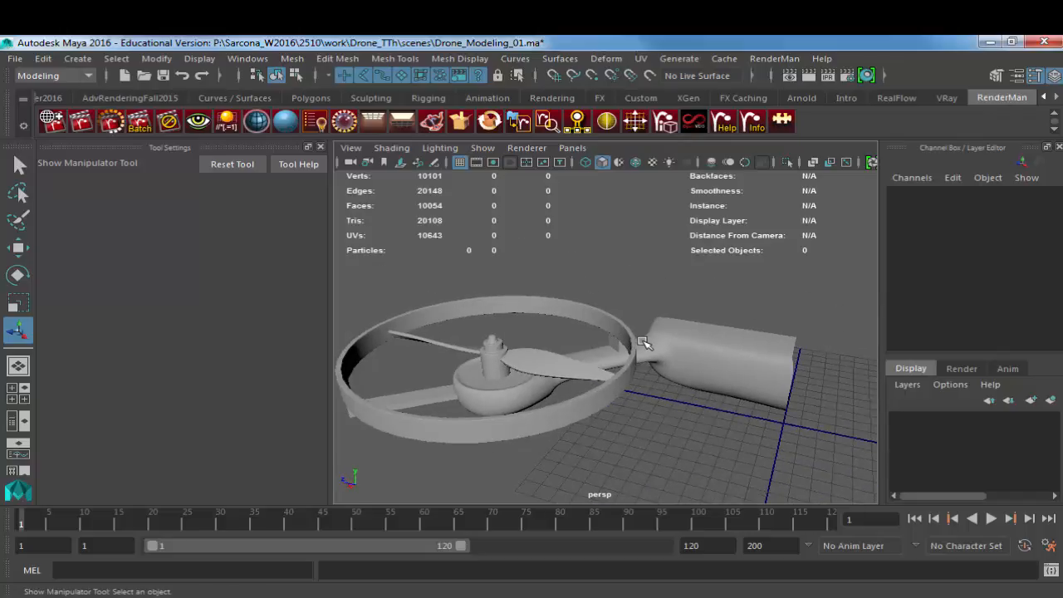
right_click_drag(763, 336, 689, 358, "alt")
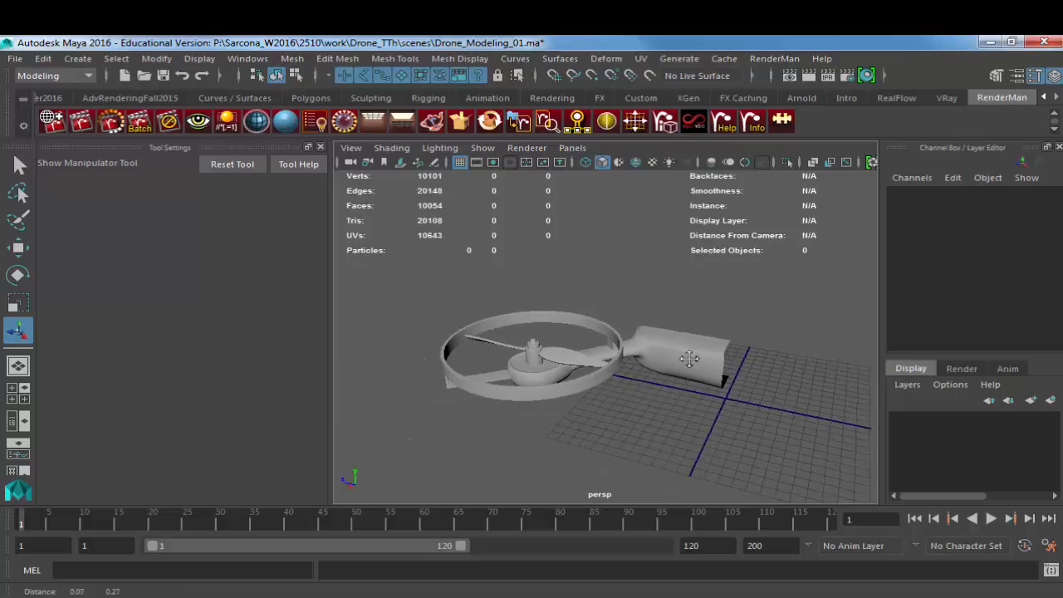
left_click_drag(689, 358, 611, 373, "alt")
Step: Select the quarter body with its arm and turn off its smooth mesh preview
left_click(665, 426)
left_click_drag(665, 425, 605, 405, "alt")
key("1")
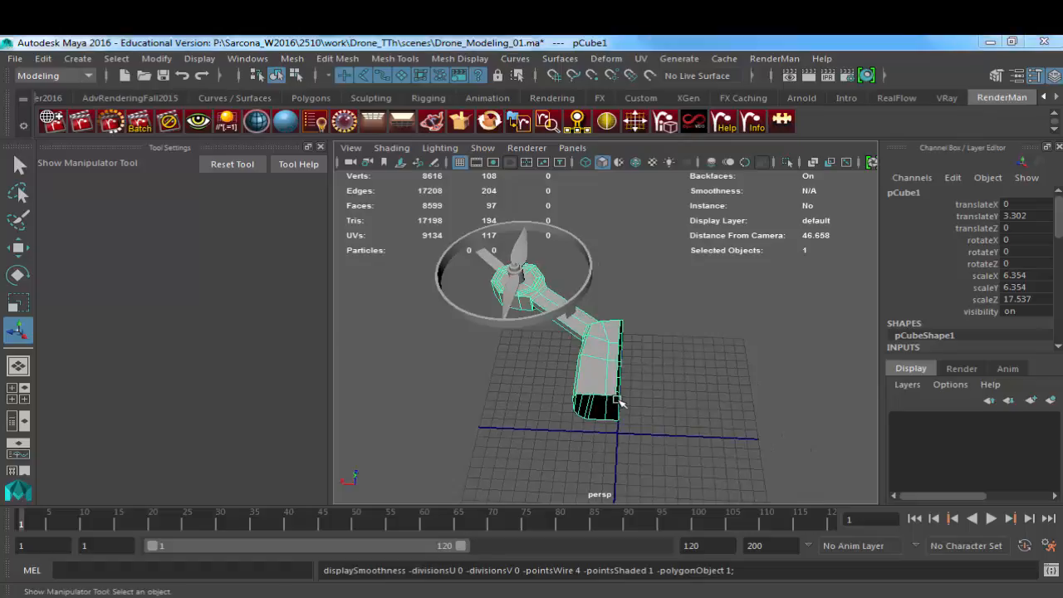
Step: Switch to the browser's drone image results, examine the yellow-and-black and white quadcopter pictures, and return to Maya
key("alt+Tab")
scroll(610, 394, "up", 3)
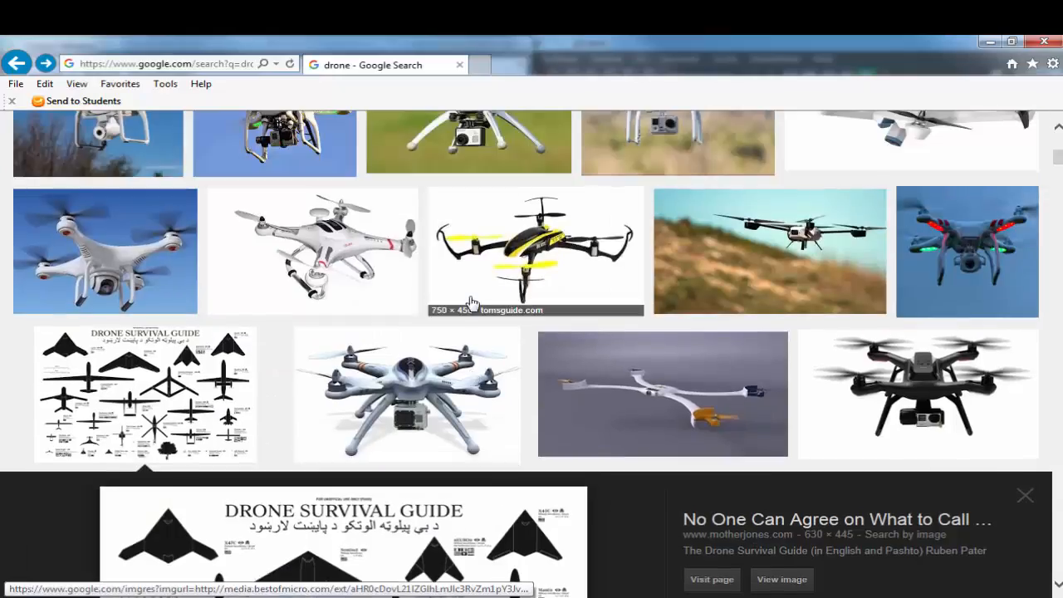
scroll(456, 346, "up", 1)
left_click(439, 400)
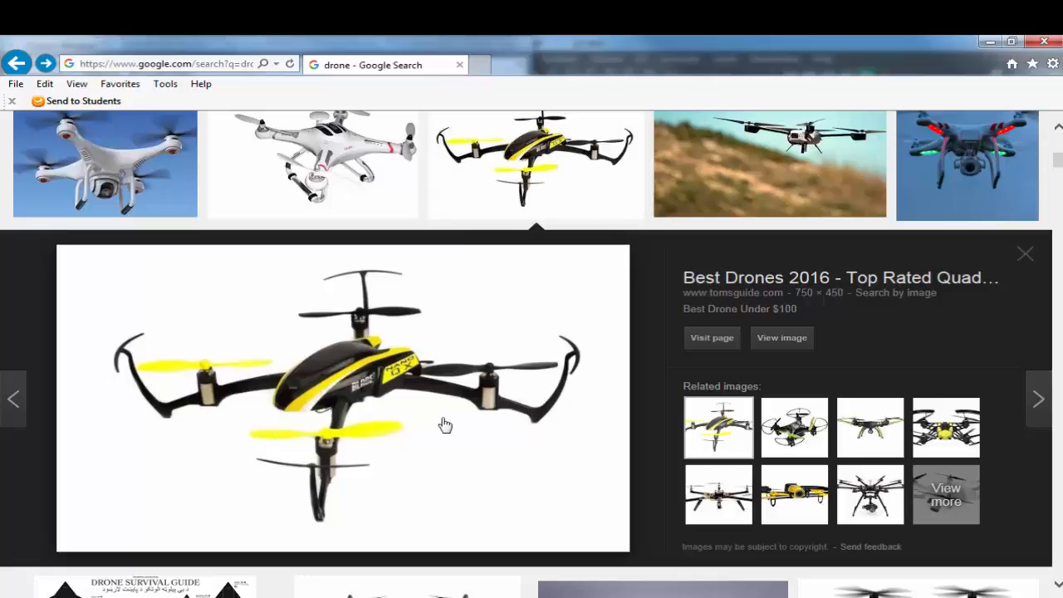
left_click(106, 185)
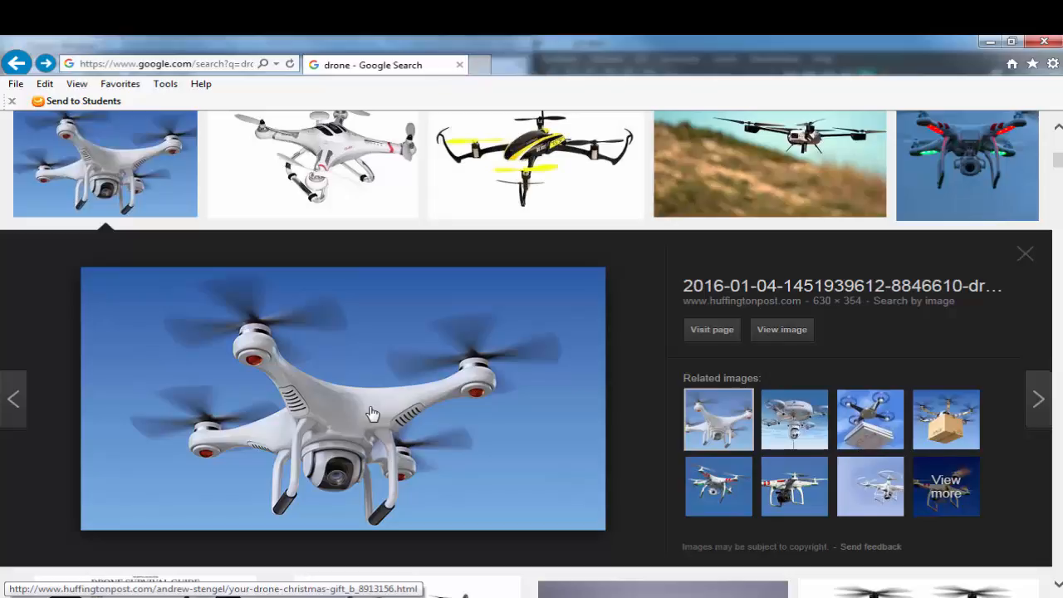
key("alt+Tab")
key("alt+Tab")
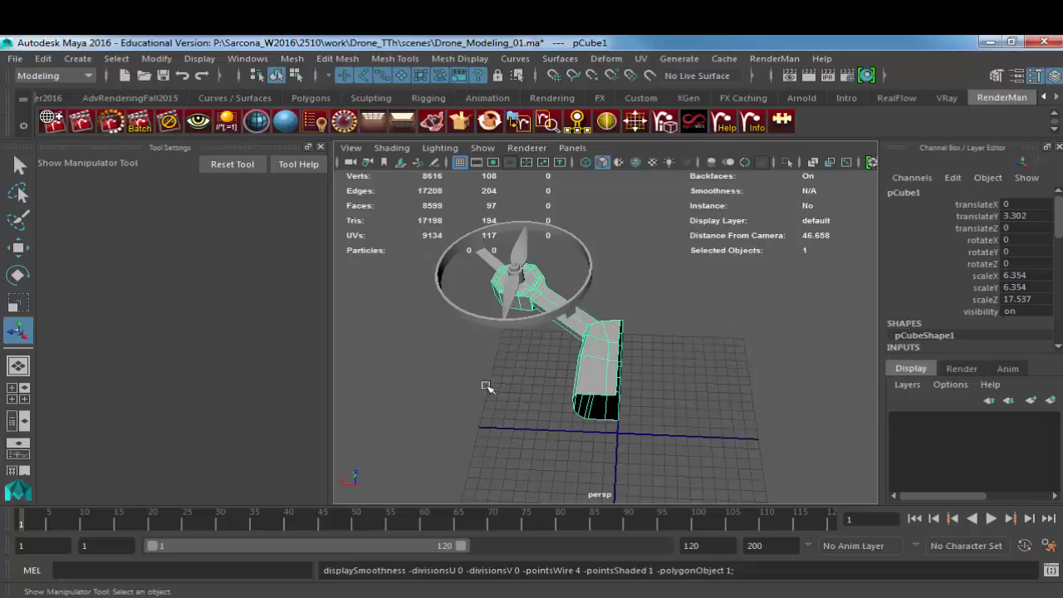
Step: Select the border edges along the body's open centre side, leaving out the open end's edges, and display the scene in wireframe
left_click_drag(612, 378, 574, 314, "alt")
scroll(726, 382, "up", 2)
scroll(742, 399, "up", 4)
right_click(546, 292)
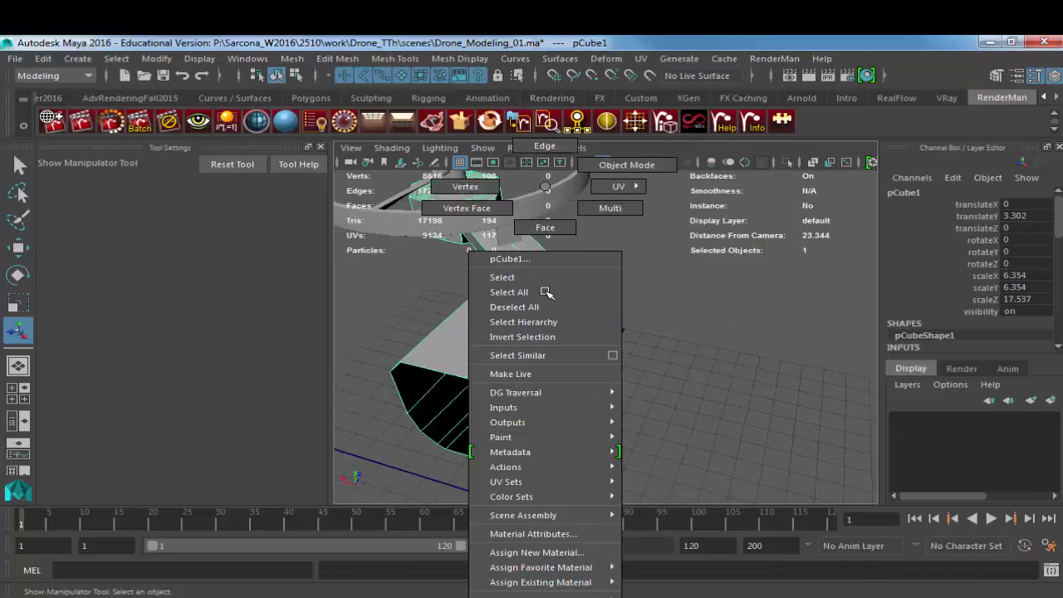
right_click_drag(546, 293, 545, 147)
double_click(580, 277)
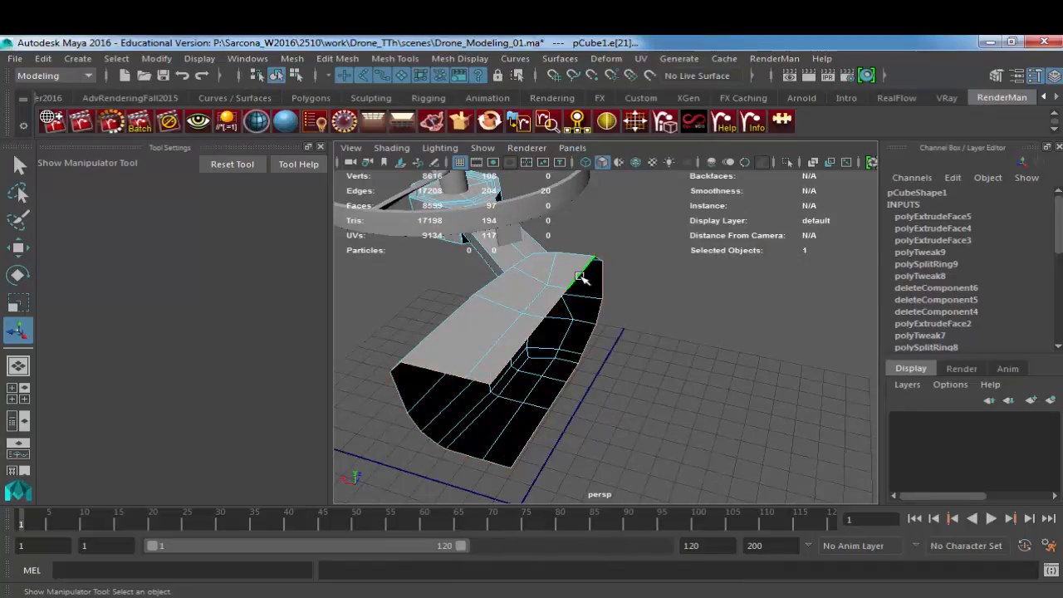
mouse_move(525, 366)
left_mouse_down("alt")
mouse_move(572, 344)
mouse_move(517, 372)
left_mouse_up("alt")
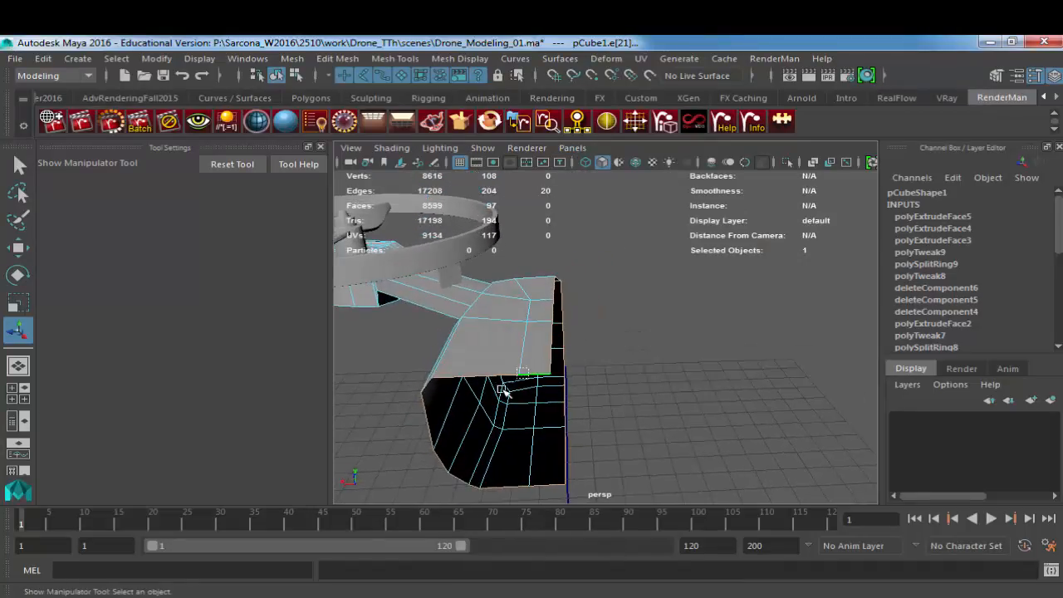
key("4")
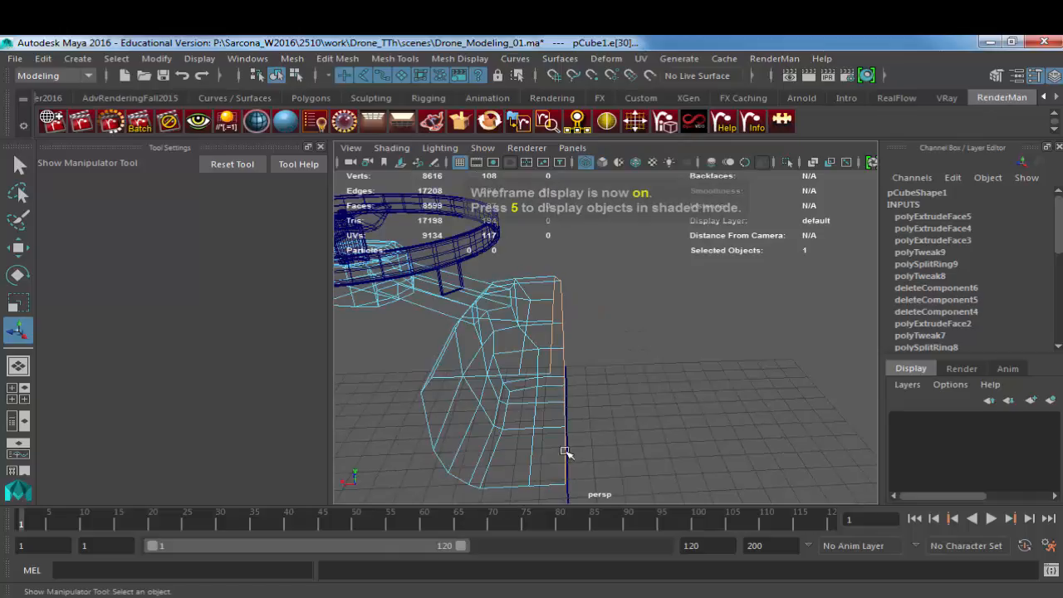
Step: In the top view, move the selected centre-side edges to the grid's centre line with grid snapping along X
left_click_drag(627, 369, 578, 251, "alt")
key("space")
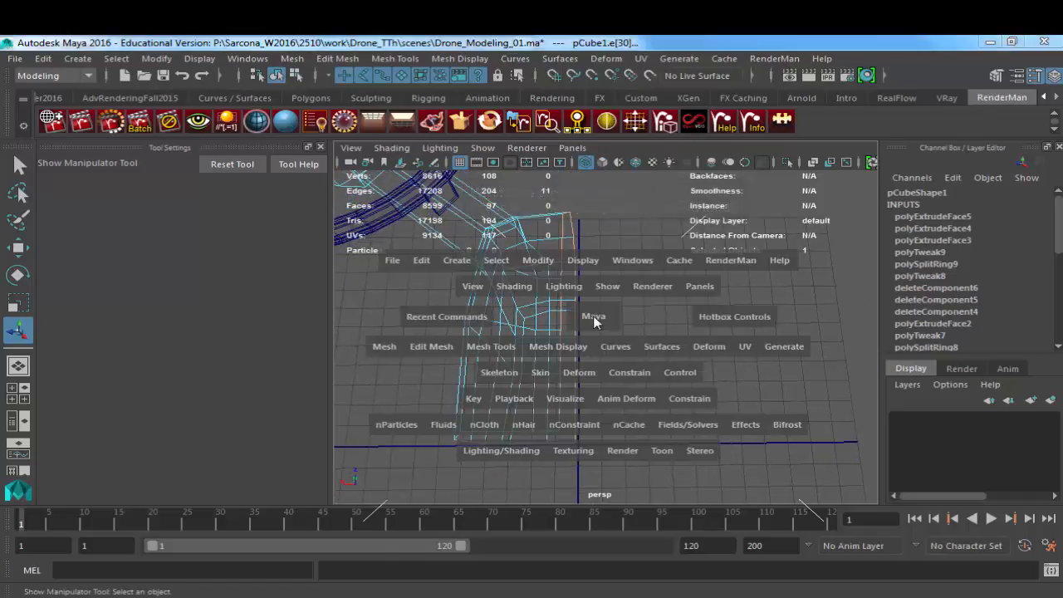
left_click_drag(593, 316, 486, 325)
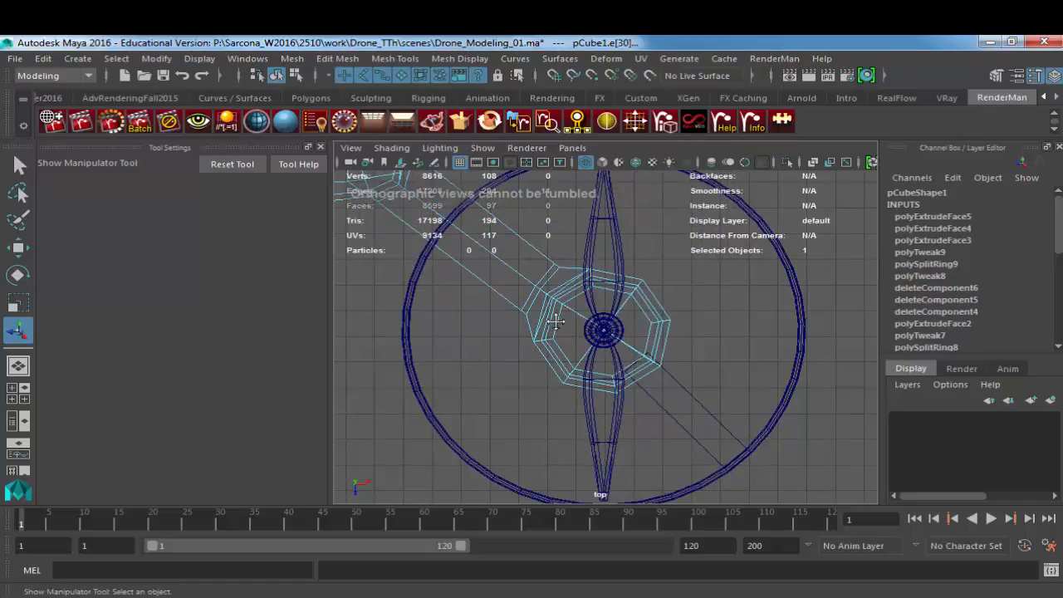
middle_click_drag(486, 325, 549, 461, "alt")
right_click_drag(632, 453, 715, 486, "alt")
middle_click_drag(532, 389, 510, 309, "alt")
right_click_drag(510, 309, 600, 374, "alt")
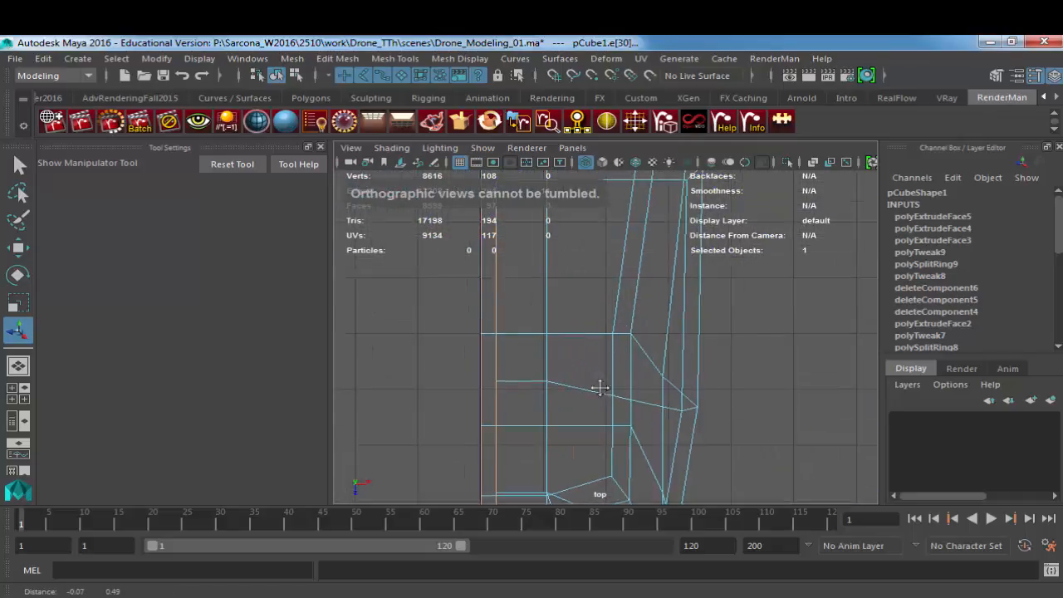
middle_click_drag(601, 384, 668, 472, "alt")
left_click(561, 311)
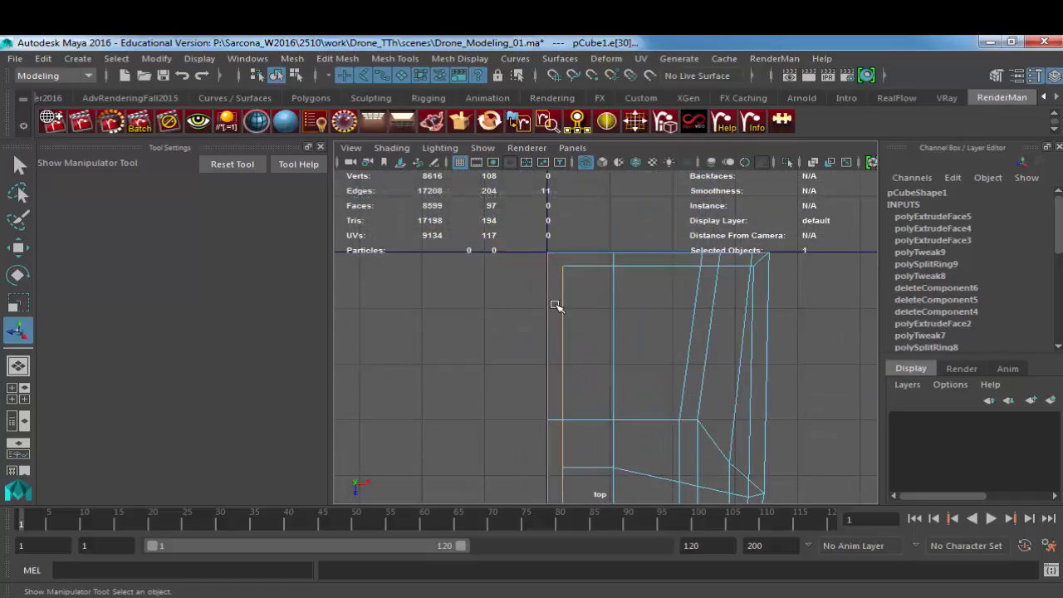
middle_click_drag(569, 348, 578, 295, "alt")
right_click_drag(578, 294, 428, 299, "alt")
key("w")
middle_click_drag(568, 374, 546, 318, "alt")
right_click_drag(603, 331, 647, 336, "alt")
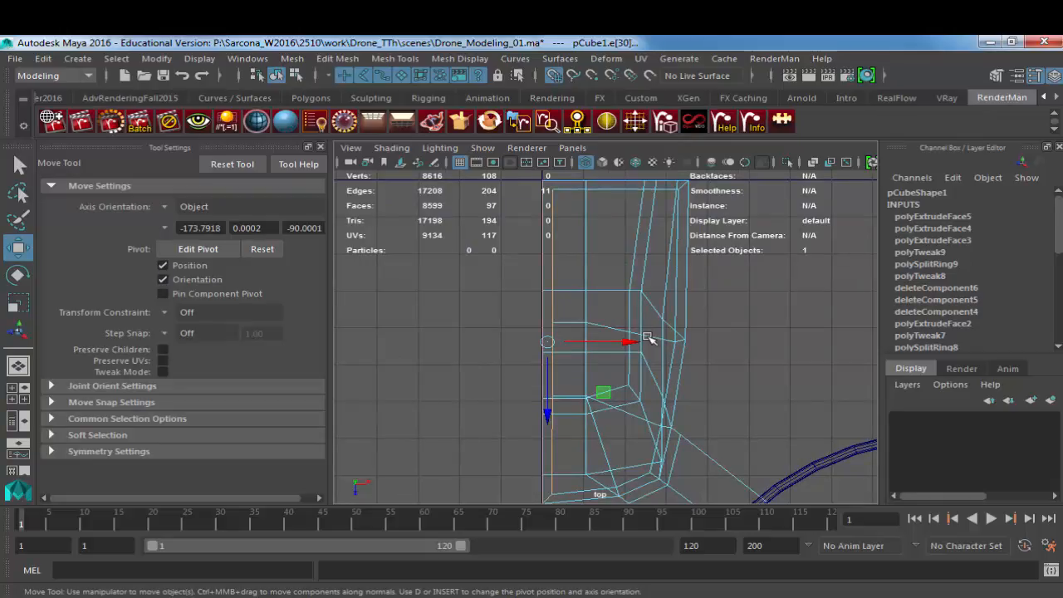
left_click_drag(638, 341, 542, 341)
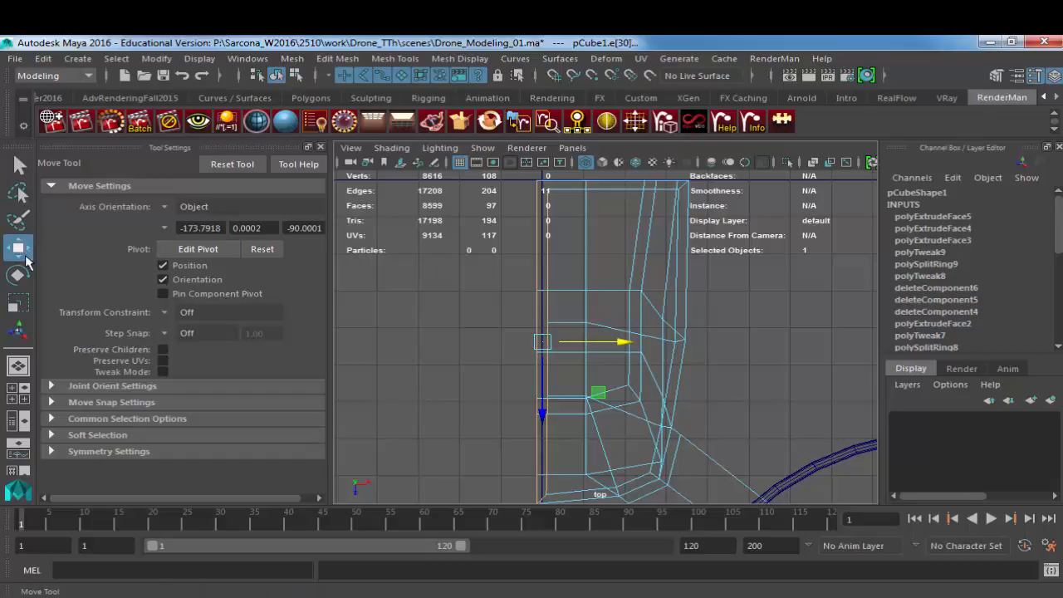
Step: Reset the Move tool, turn off Retain component spacing, and snap all the selected edges onto the X centre line
left_click(106, 419)
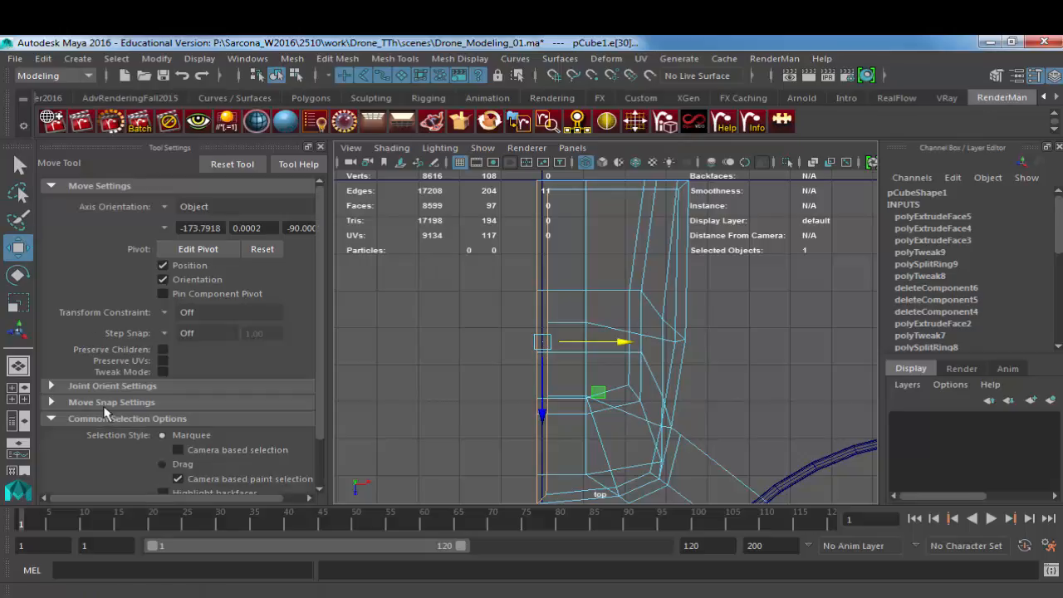
left_click(112, 402)
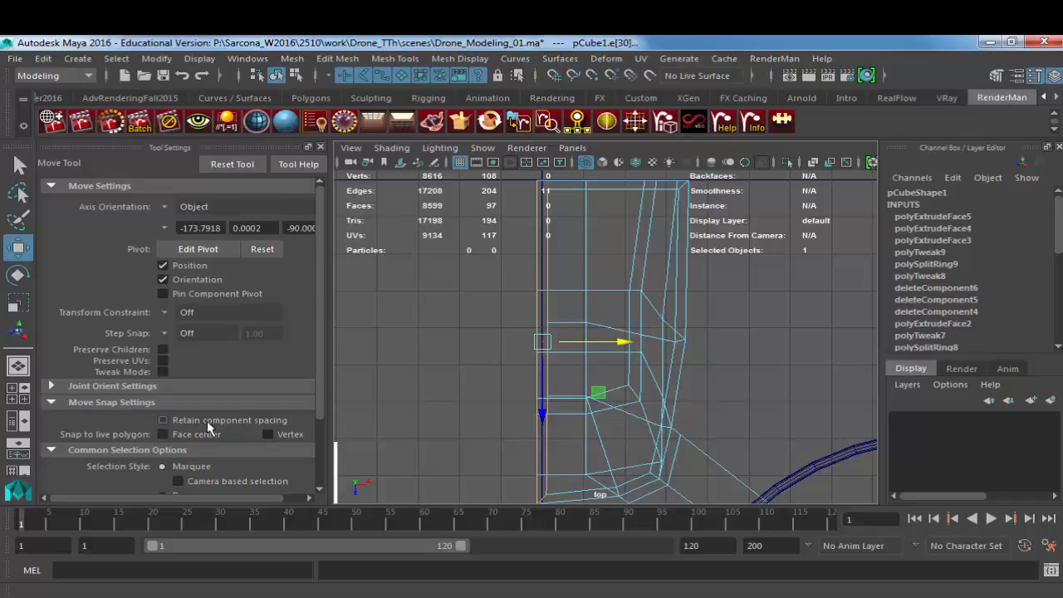
left_click(232, 165)
left_click(163, 420)
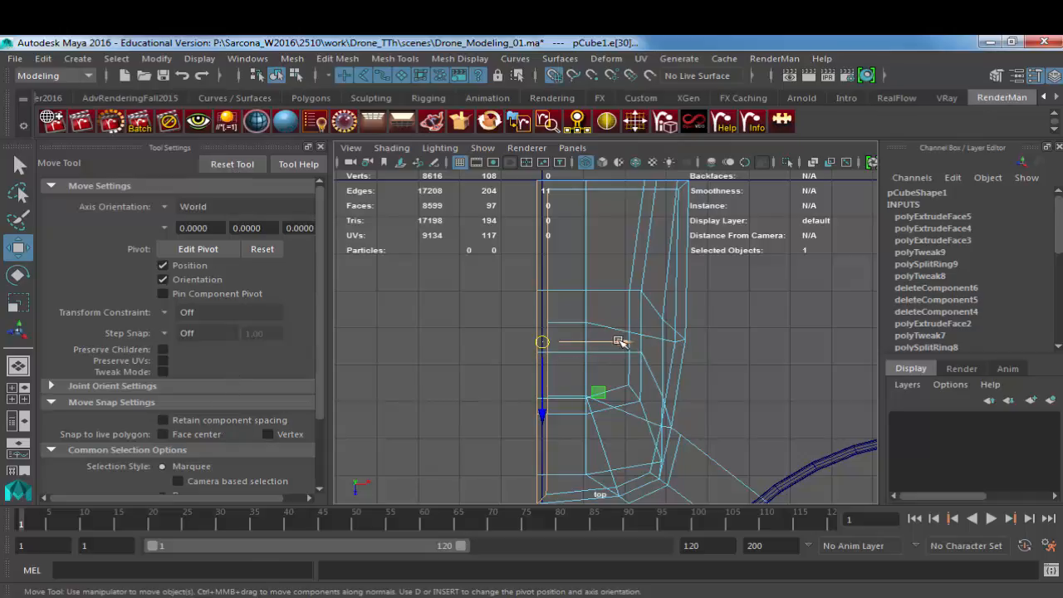
mouse_move(543, 342)
left_mouse_down()
mouse_move(605, 346)
mouse_move(541, 346)
left_mouse_up()
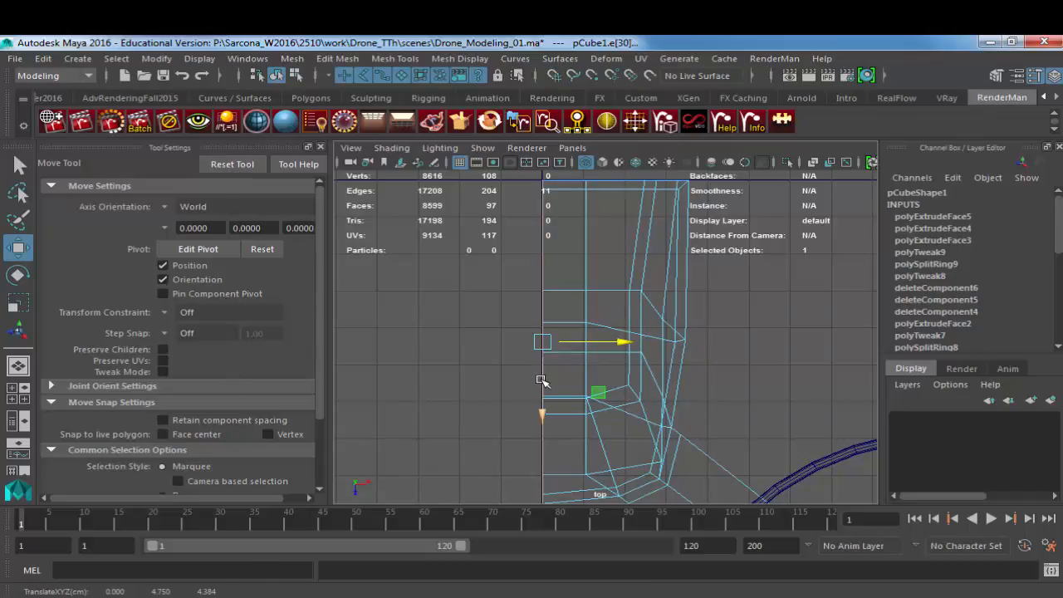
Step: Snap the body's open-end vertices onto the Z centre line and return to the shaded perspective view in object mode
middle_click_drag(577, 267, 557, 349, "alt")
right_click_drag(530, 265, 463, 189)
left_click_drag(476, 248, 687, 281)
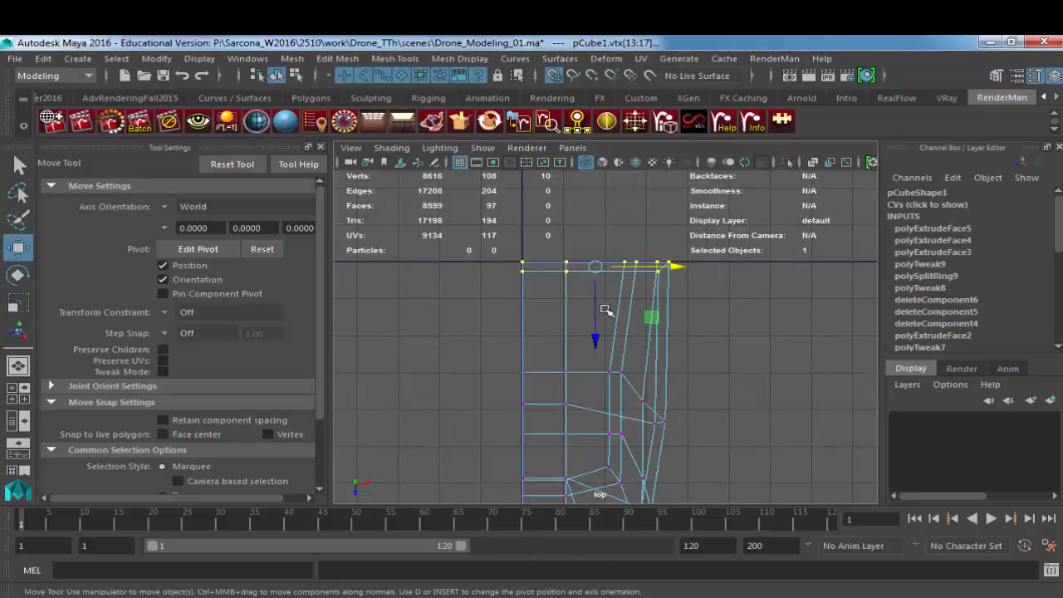
mouse_move(596, 306)
left_mouse_down()
mouse_move(595, 340)
mouse_move(598, 260)
mouse_move(586, 268)
left_mouse_up()
key("space")
key("5")
key("F8")
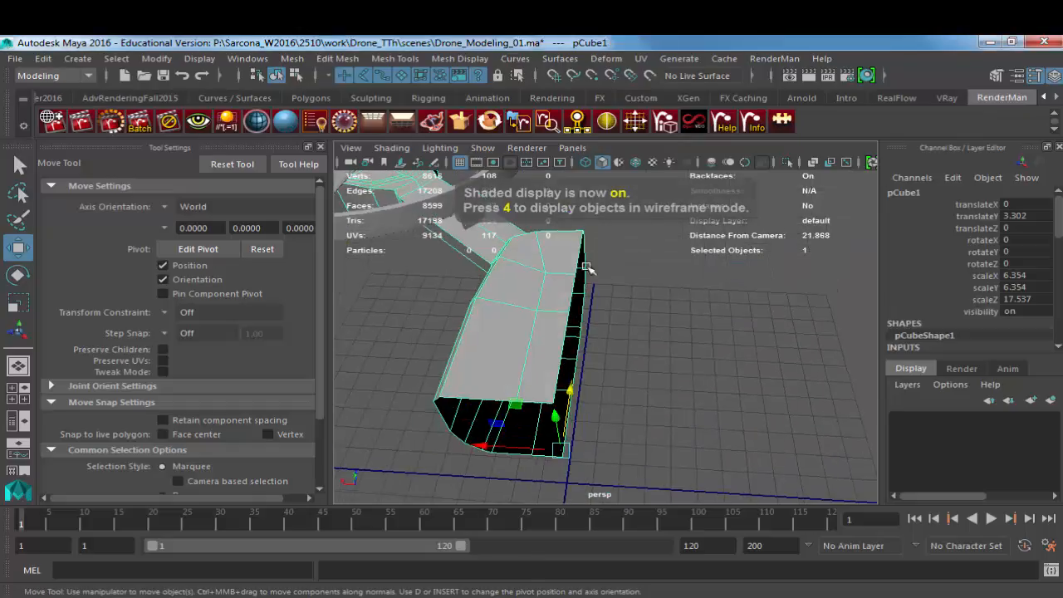
left_click(573, 426)
left_click_drag(573, 426, 560, 429, "alt")
key("ctrl+z")
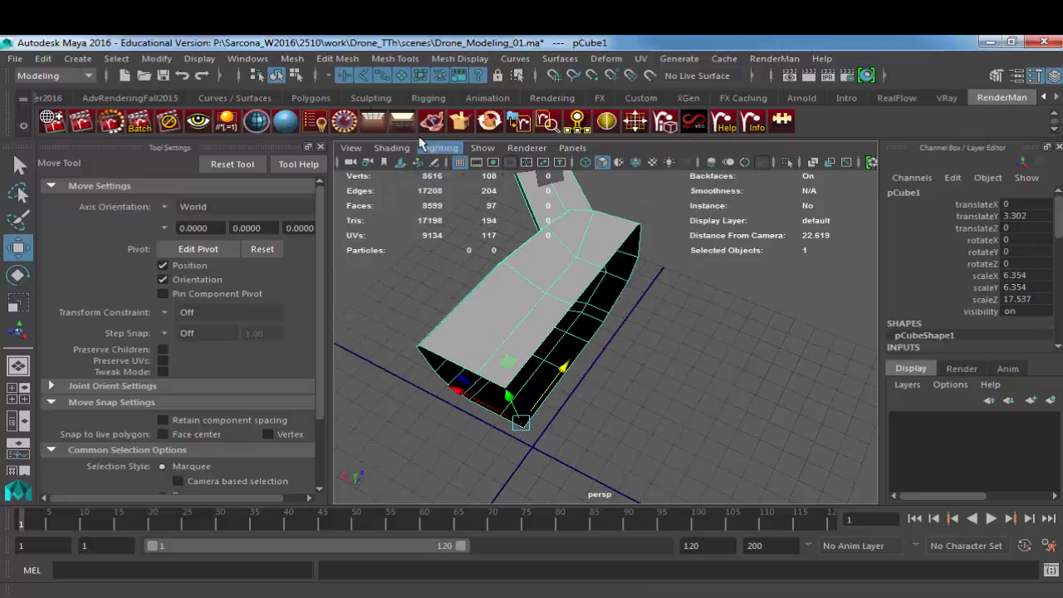
Step: Try Mirror Geometry on the quarter body in the -Z direction, merging with the original and merging vertices
left_click(292, 58)
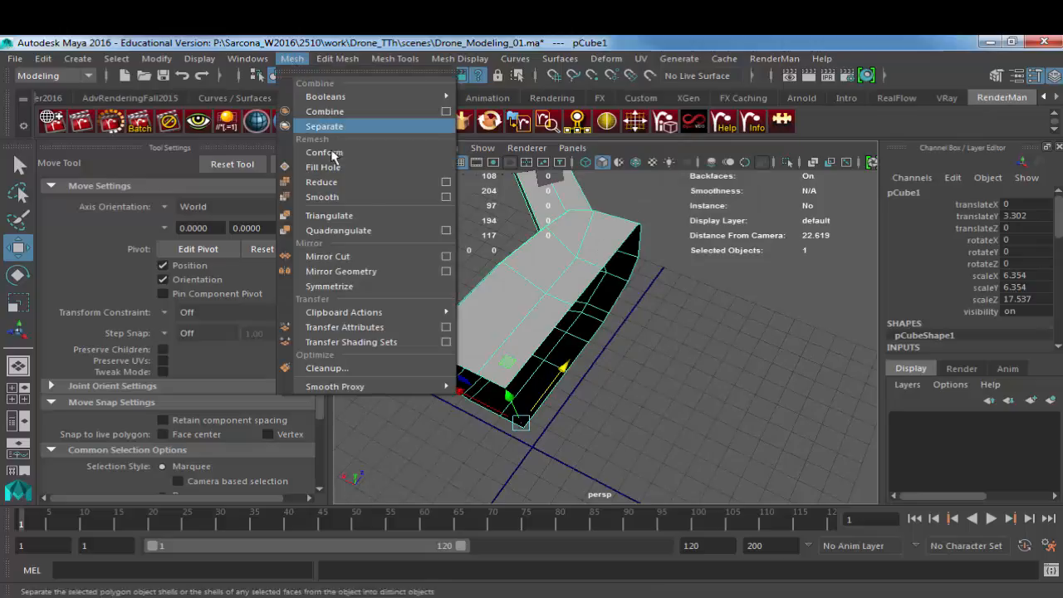
left_click(446, 272)
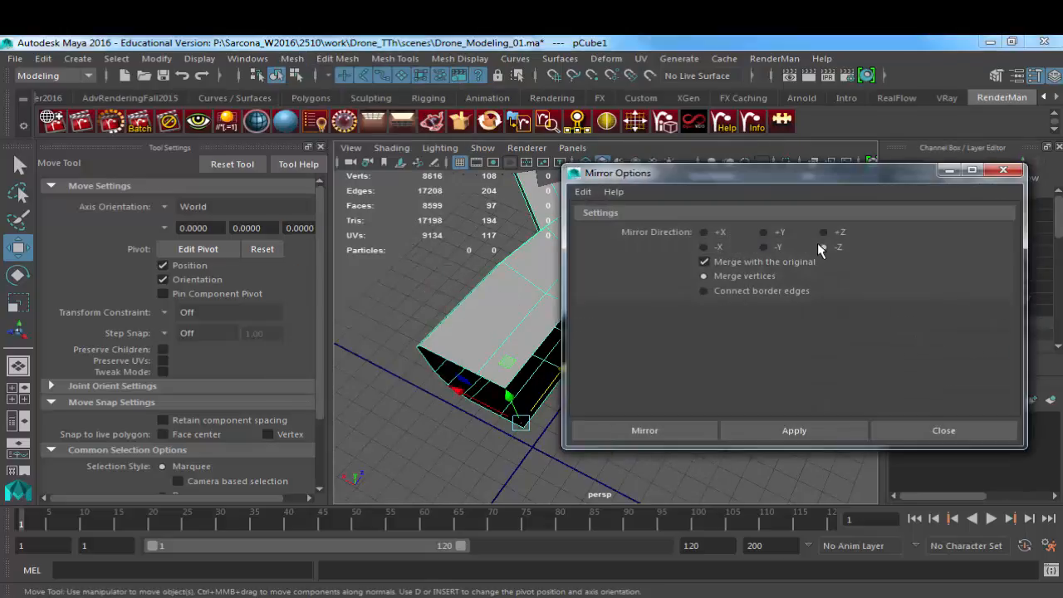
left_click(776, 431)
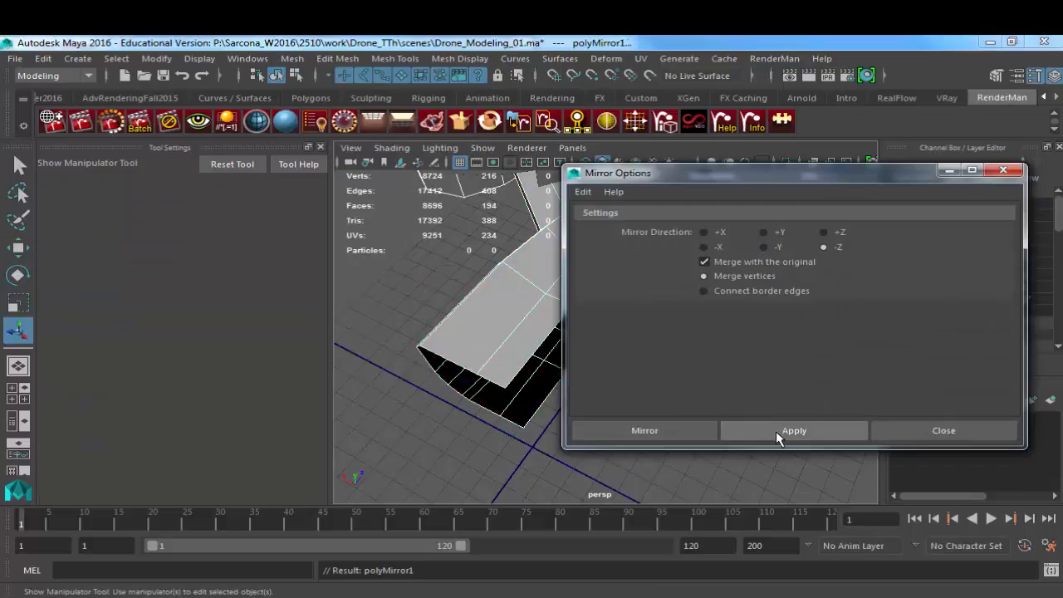
left_click_drag(431, 421, 468, 441, "alt")
right_click_drag(468, 441, 432, 456, "alt")
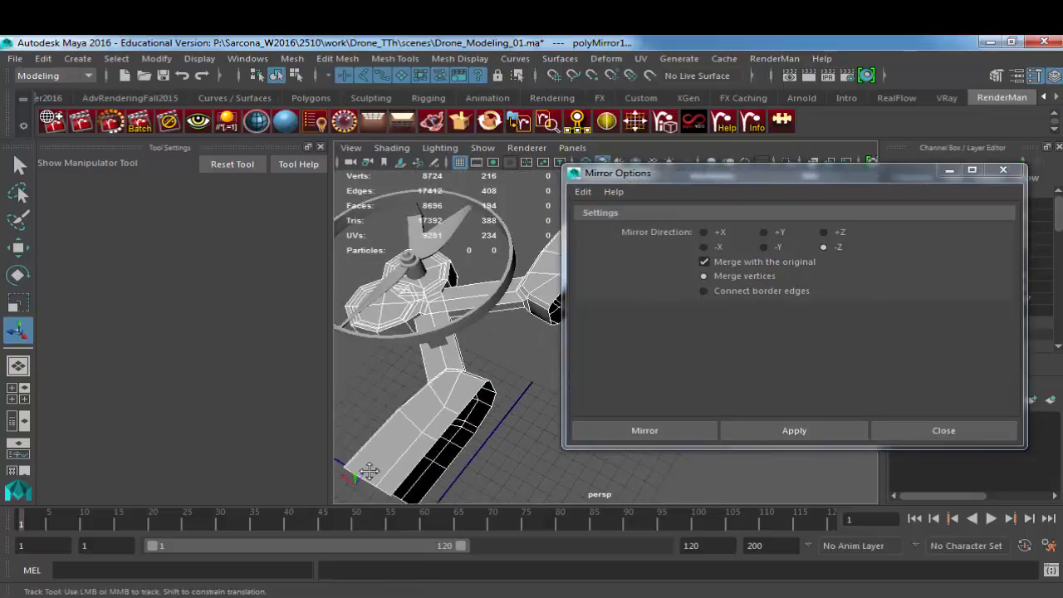
left_click_drag(432, 455, 442, 462, "alt")
left_click(446, 463)
left_click_drag(498, 440, 531, 349, "alt")
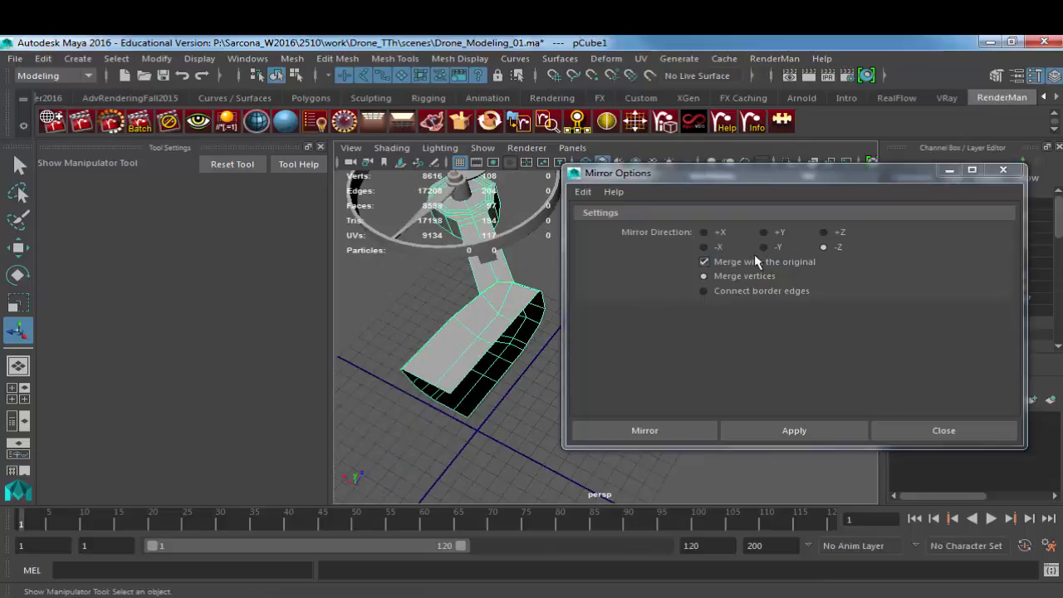
Step: Try mirroring the quarter body in the -X direction, undo it, and close the mirror options
left_click(769, 432)
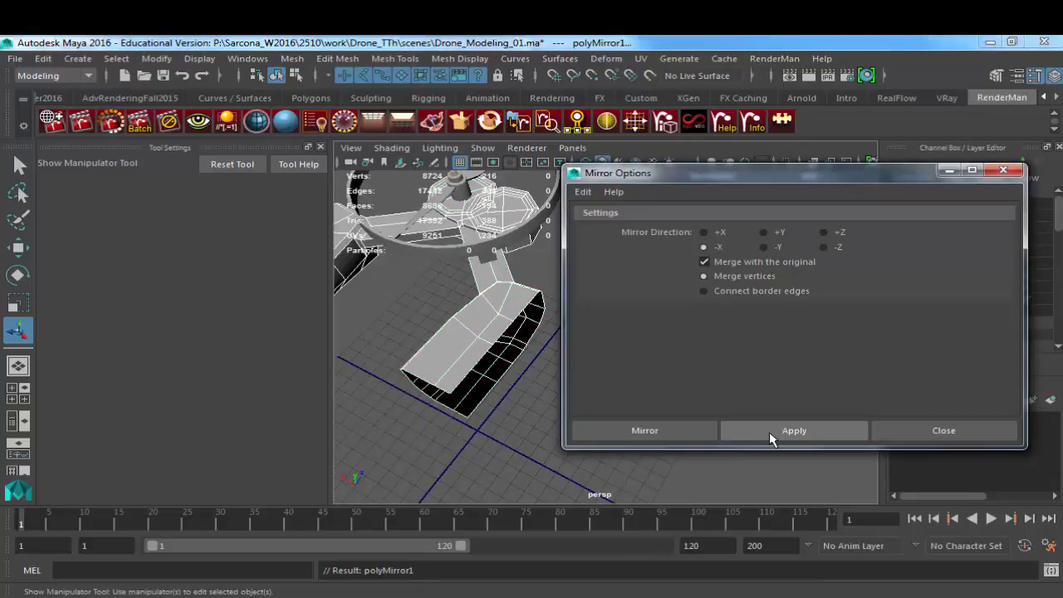
key("ctrl+z")
left_click_drag(538, 390, 468, 372, "alt")
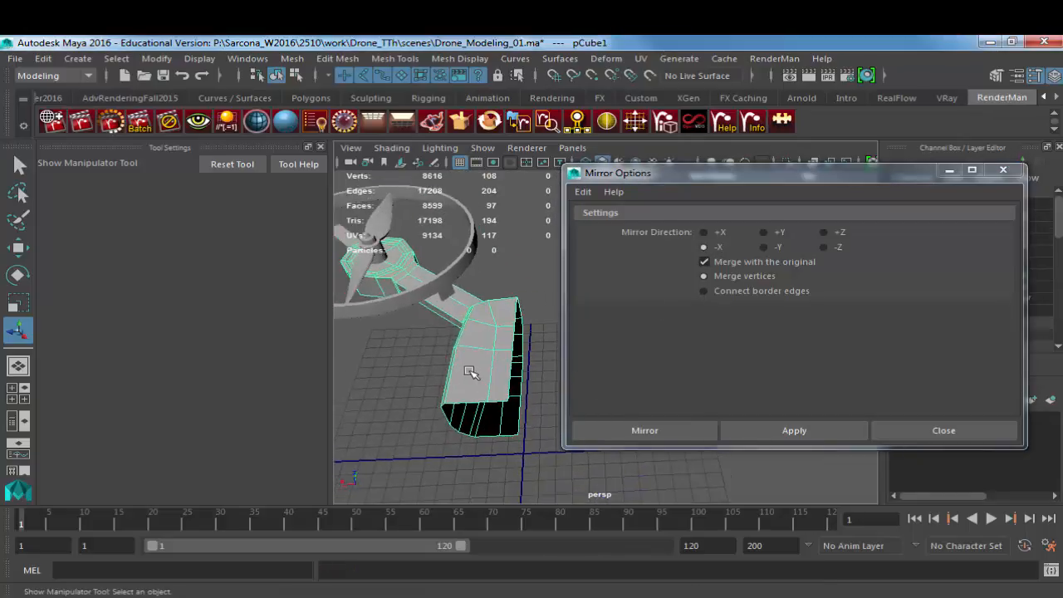
key("w")
left_click_drag(509, 410, 532, 419, "alt")
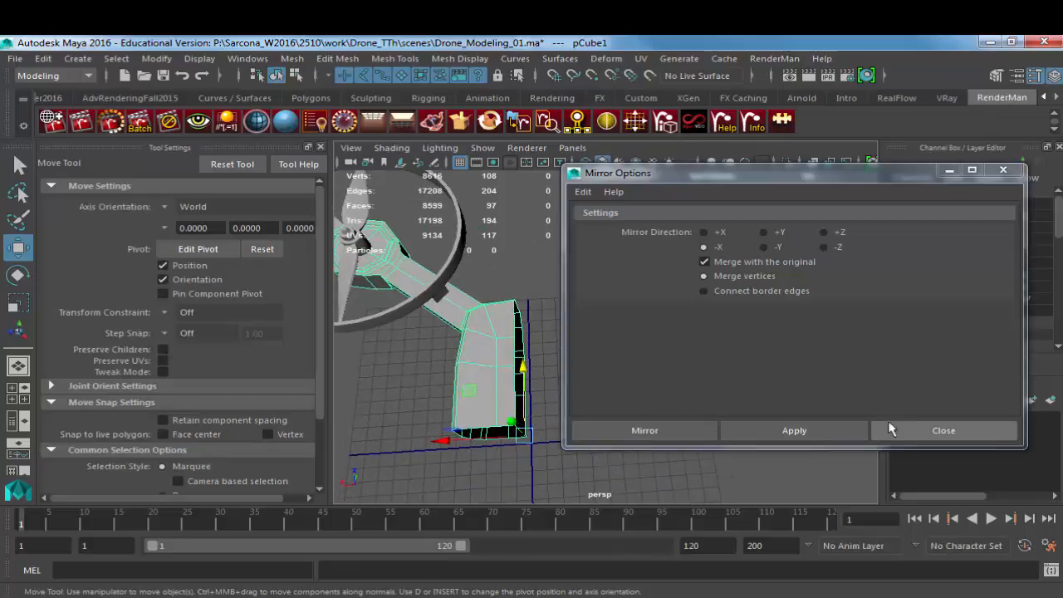
left_click(907, 433)
mouse_move(656, 391)
left_mouse_down("alt")
mouse_move(617, 387)
mouse_move(669, 395)
left_mouse_up("alt")
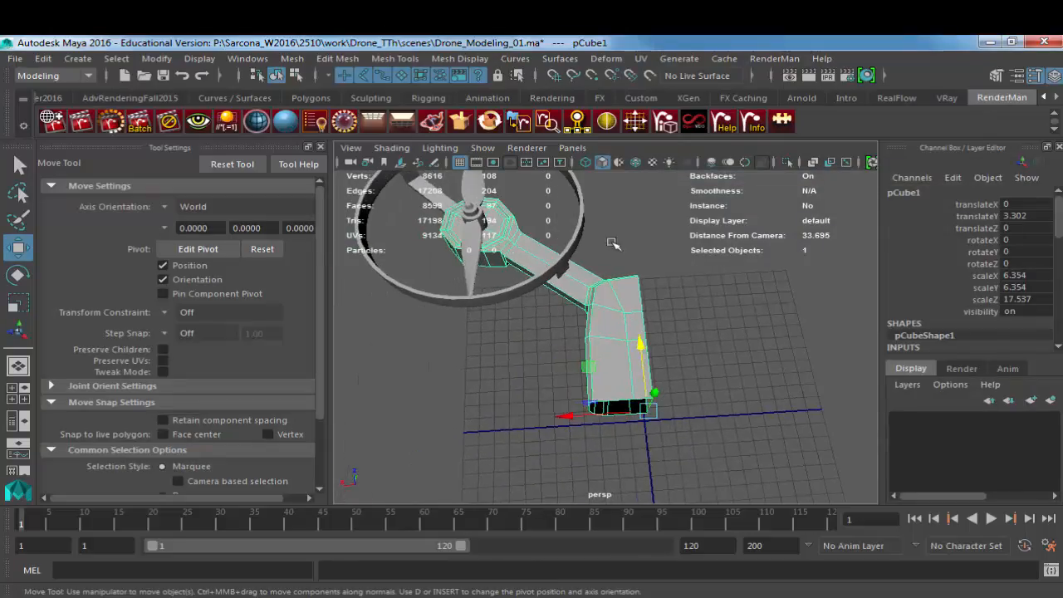
Step: Freeze the quarter body's transformations and mirror its geometry in the -X direction, merging with the original and merging vertices
left_click(156, 59)
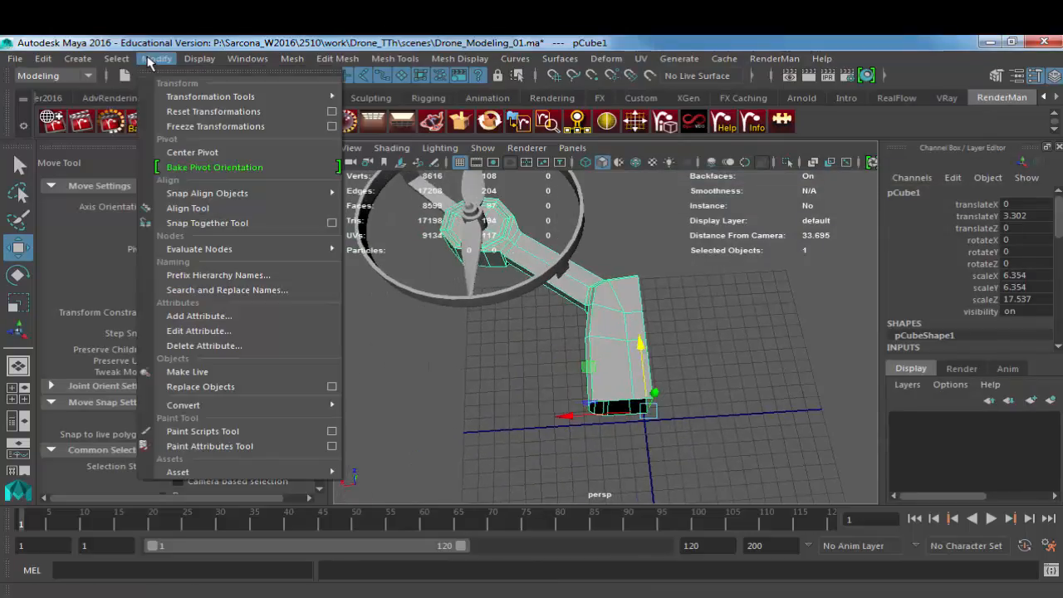
left_click(240, 126)
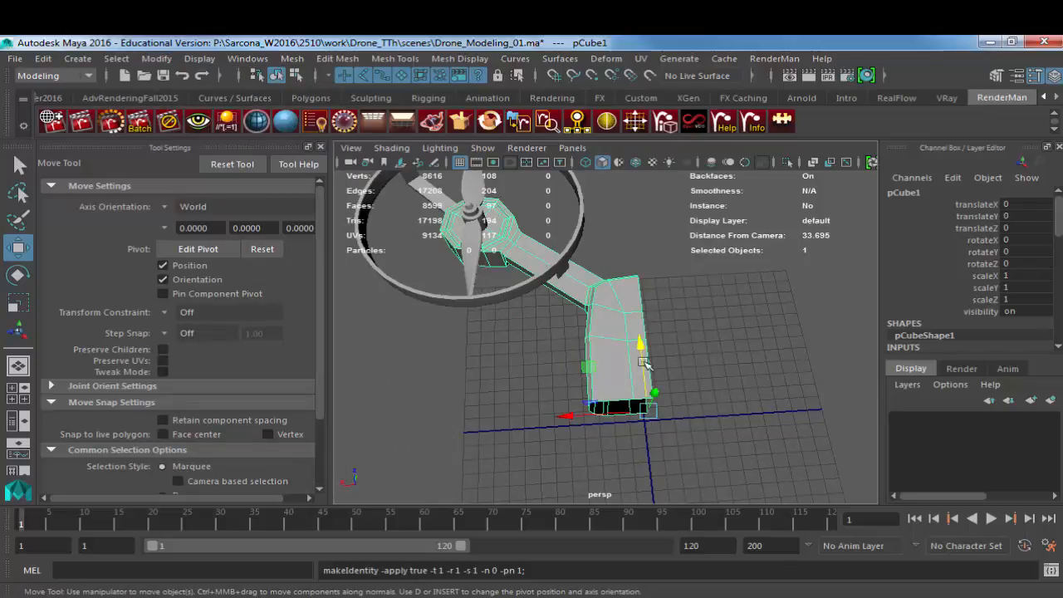
left_click(292, 58)
left_click(453, 273)
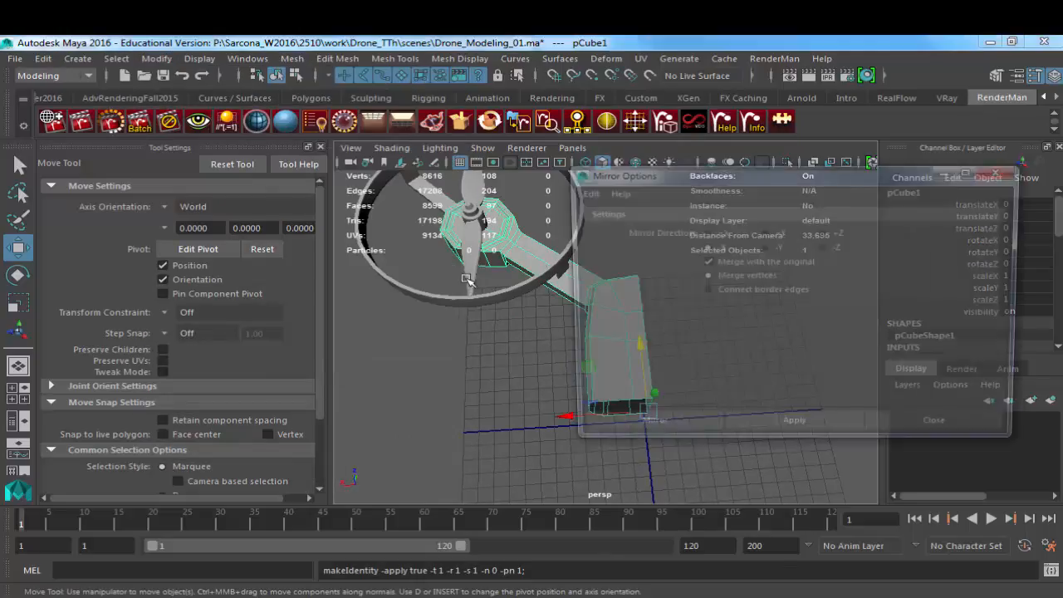
left_click_drag(769, 177, 240, 110)
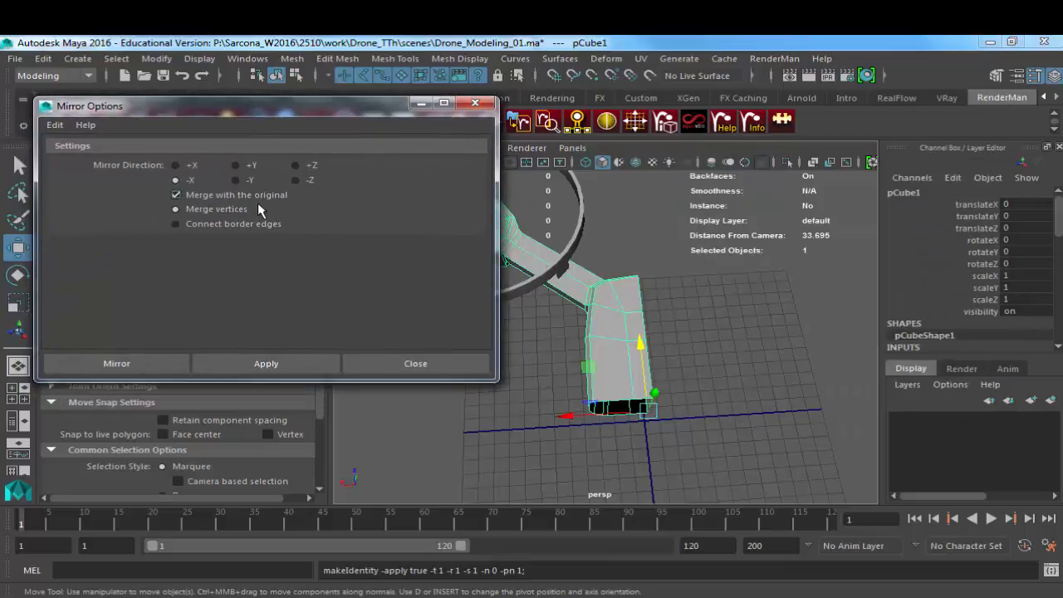
left_click(264, 366)
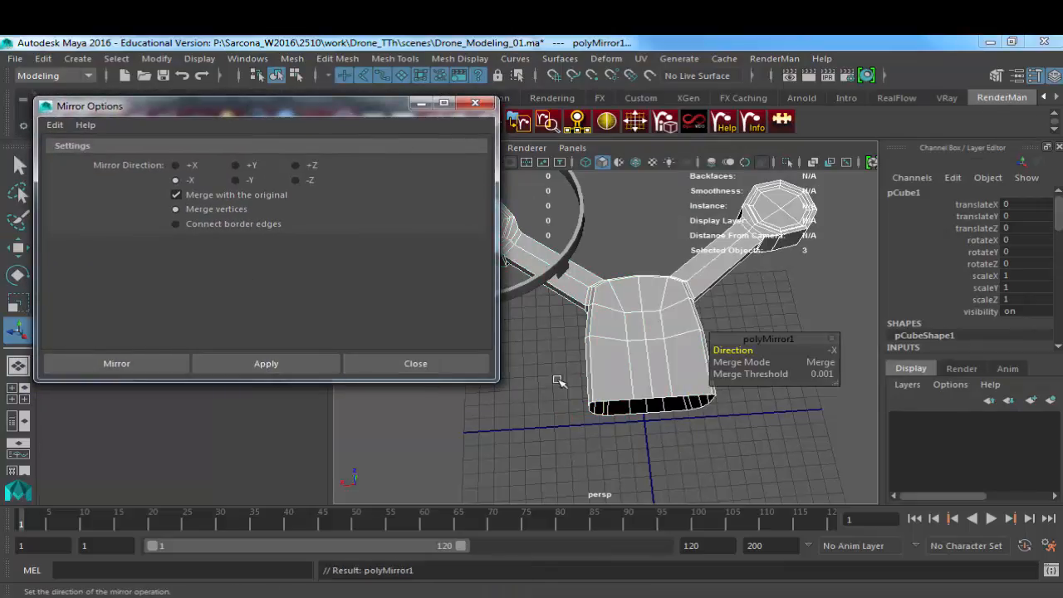
left_click(622, 347)
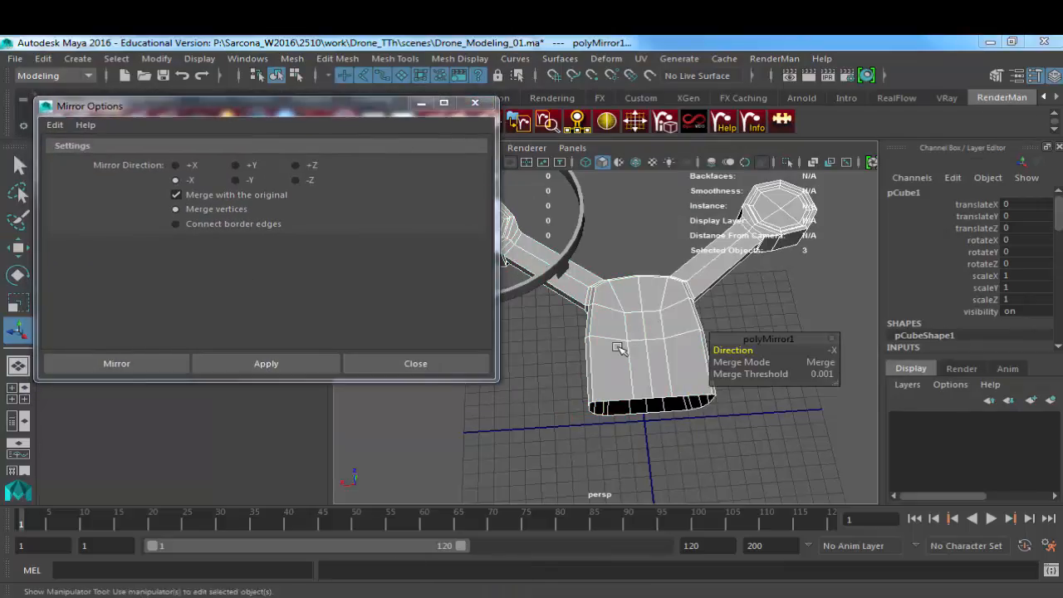
Step: Mirror the half body in the -Z direction, merged with the original, and close the mirror options
left_click_drag(537, 406, 729, 386, "alt")
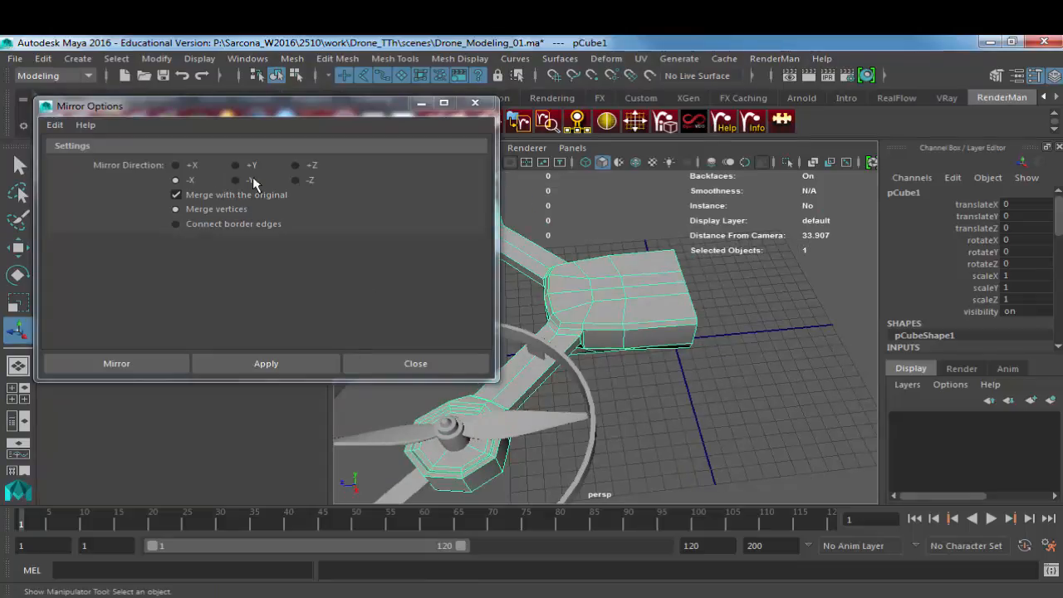
left_click(296, 179)
left_click(289, 357)
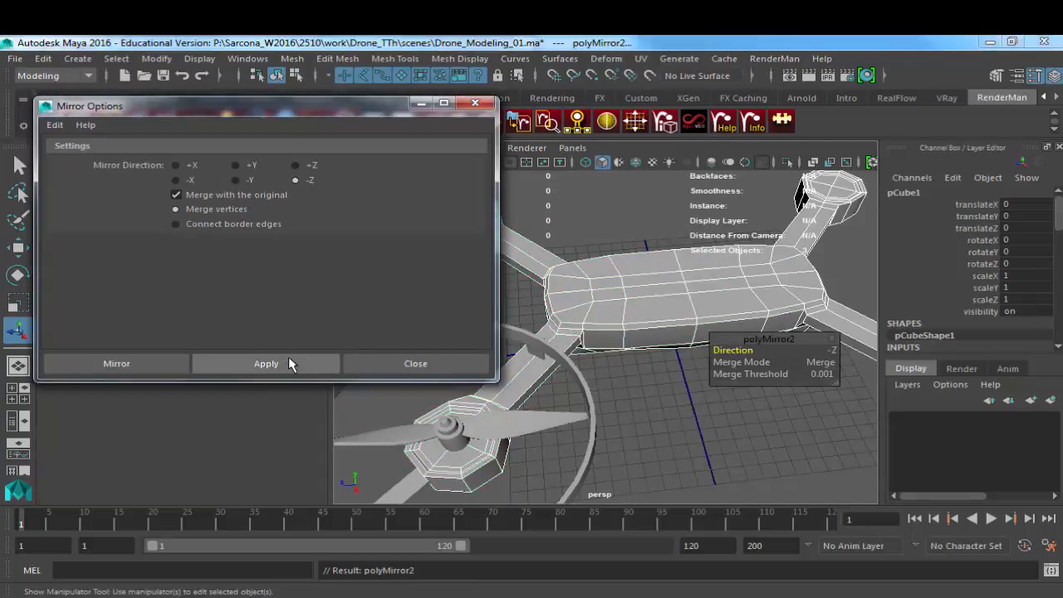
left_click(607, 333)
left_click(448, 365)
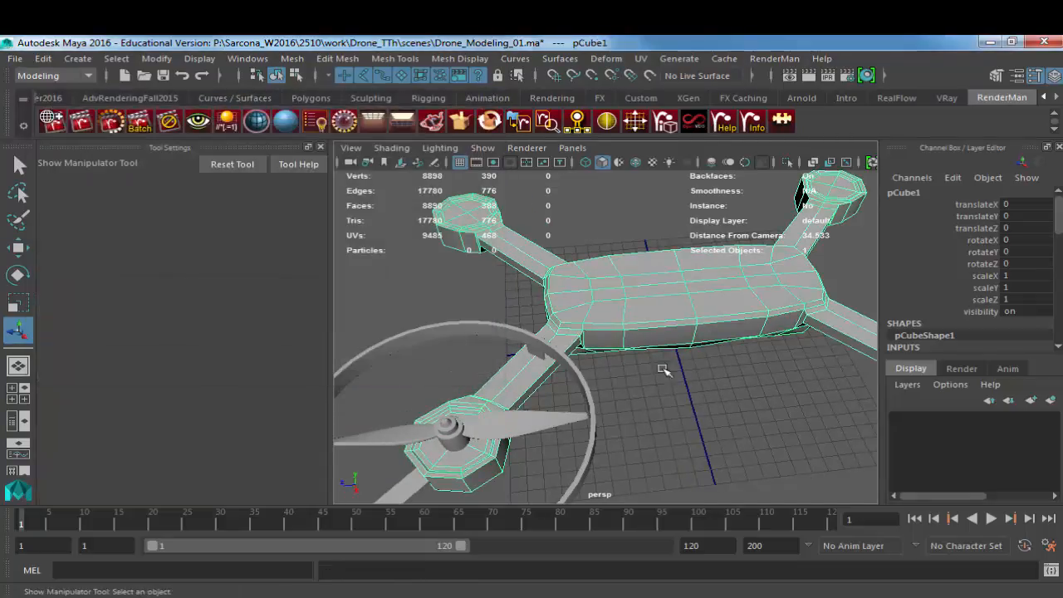
Step: Select both propeller blades, the hub and the guard ring, and group them
left_click_drag(660, 368, 498, 330, "alt")
left_click(426, 332)
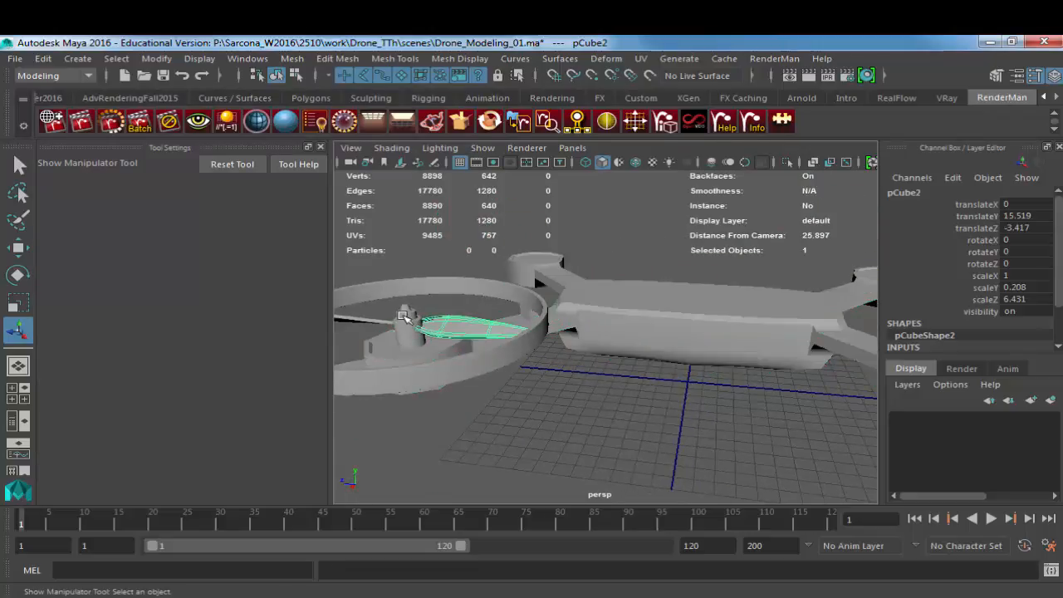
left_click(405, 321, "shift")
left_click(374, 320, "shift")
left_click(501, 352, "shift")
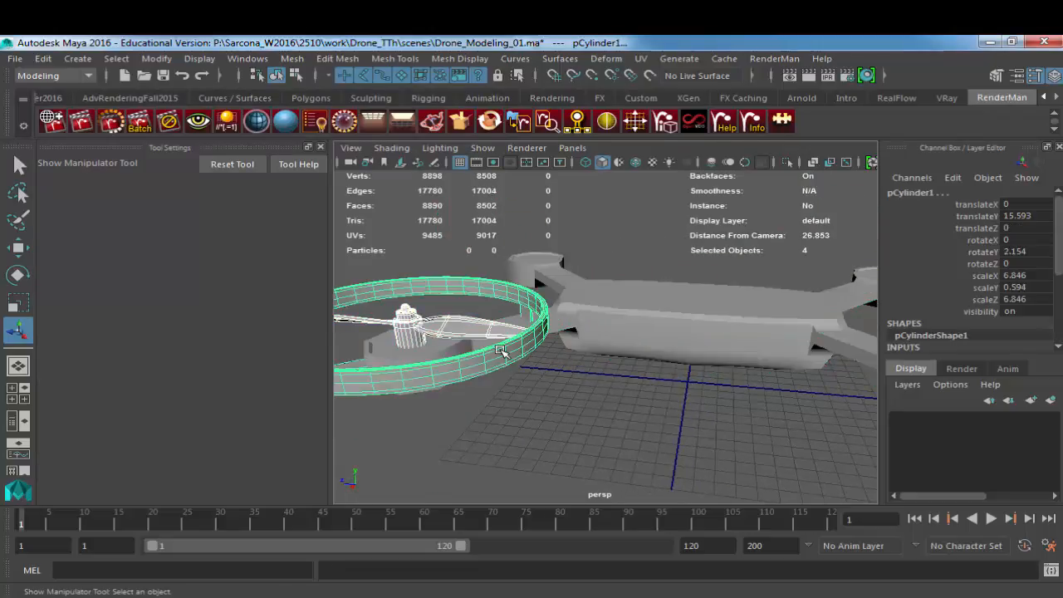
key("ctrl+g")
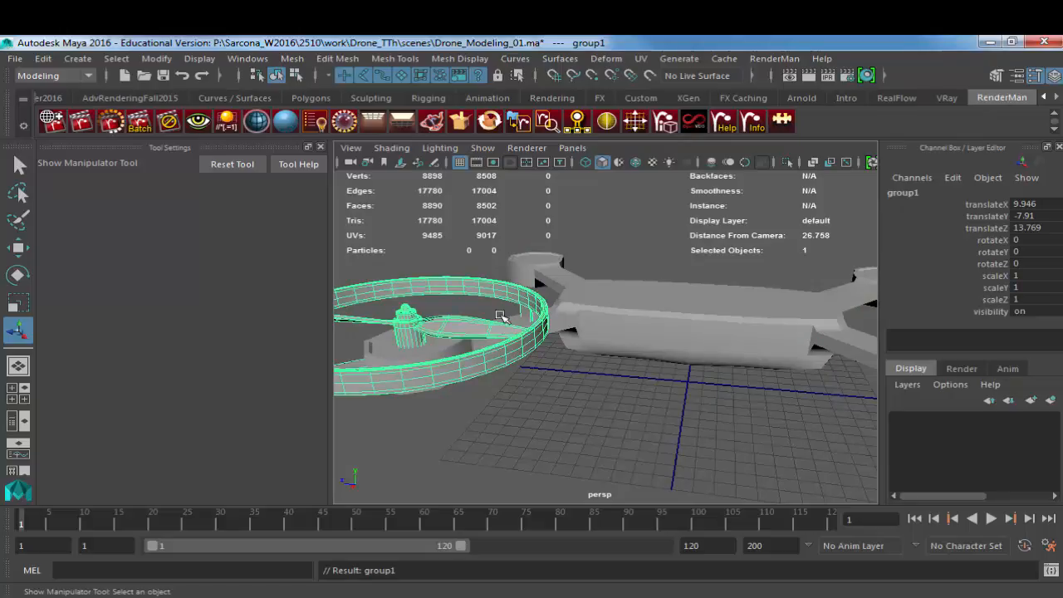
Step: In the top view, try duplicating the propeller group and moving the copy onto the adjacent arm's hub, then undo it
left_click_drag(501, 316, 582, 380, "alt")
right_click_drag(611, 386, 529, 383, "alt")
key("w")
left_click_drag(675, 387, 656, 344, "alt")
key("space")
right_click_drag(772, 348, 607, 357, "alt")
left_click(715, 397, "alt")
key("ctrl+d")
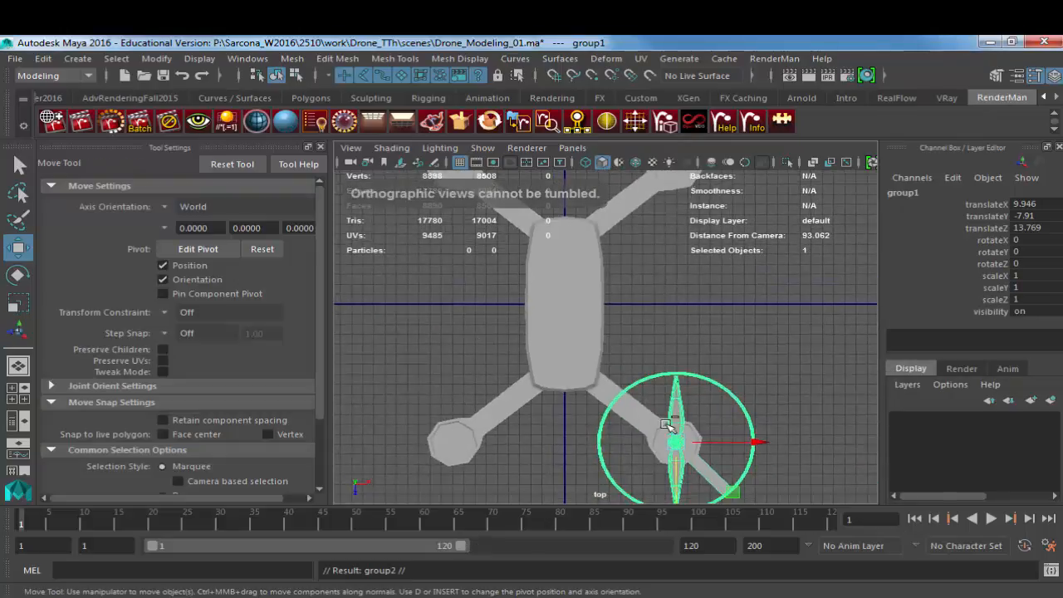
left_click_drag(676, 442, 454, 443)
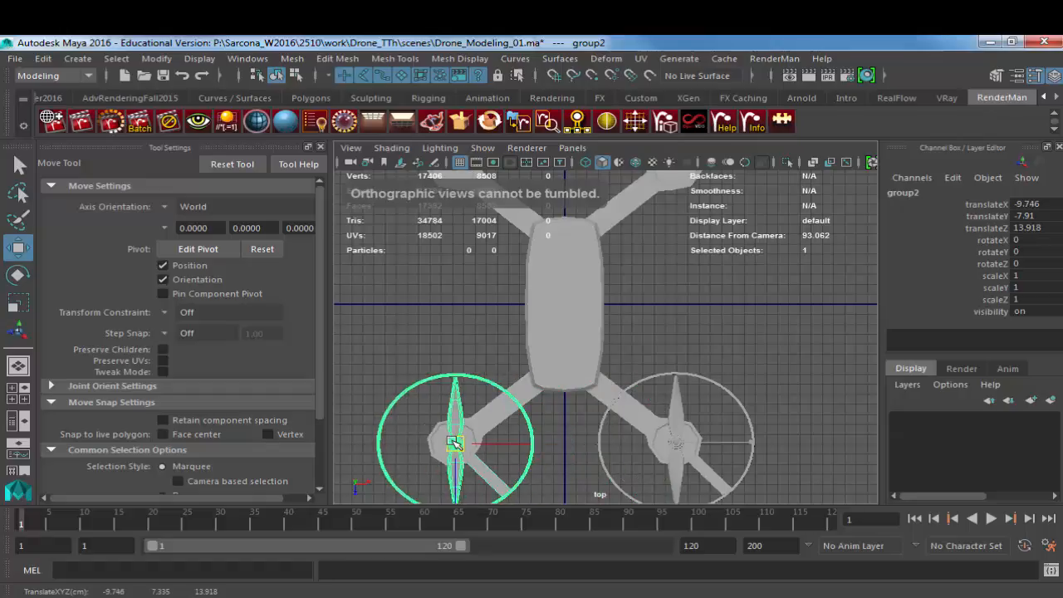
left_click_drag(453, 443, 452, 444)
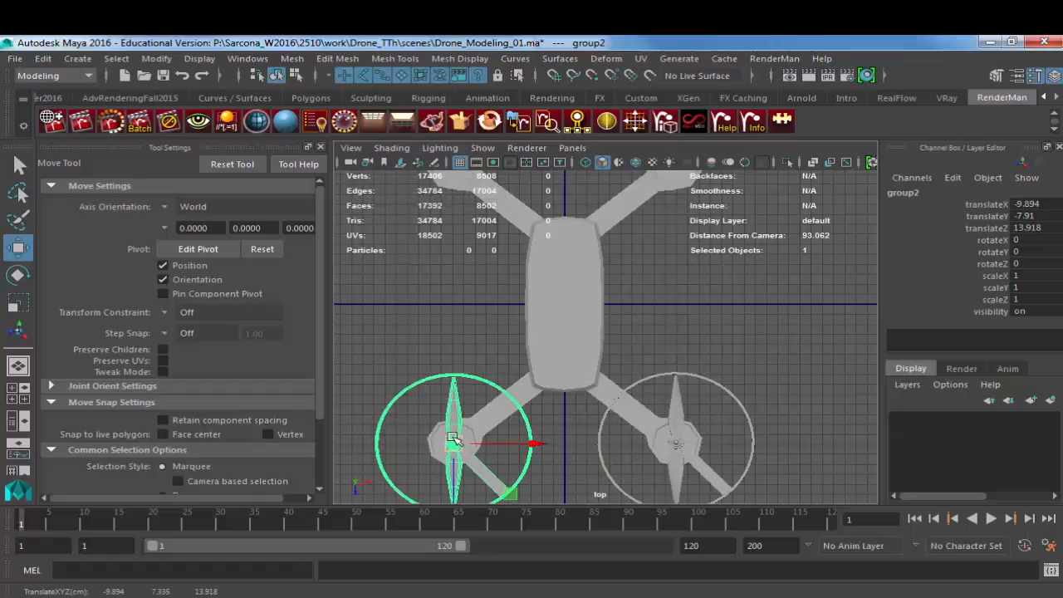
left_click(478, 438)
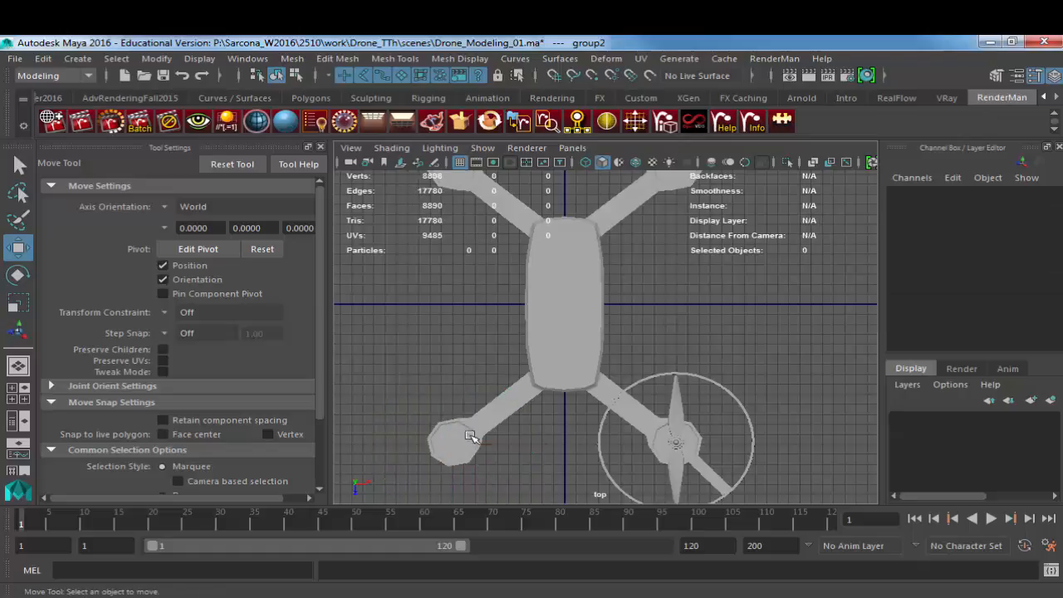
Step: Try mirroring the propeller group in the -Z direction, undo it, and close the mirror options
left_click(670, 434)
left_click(675, 413)
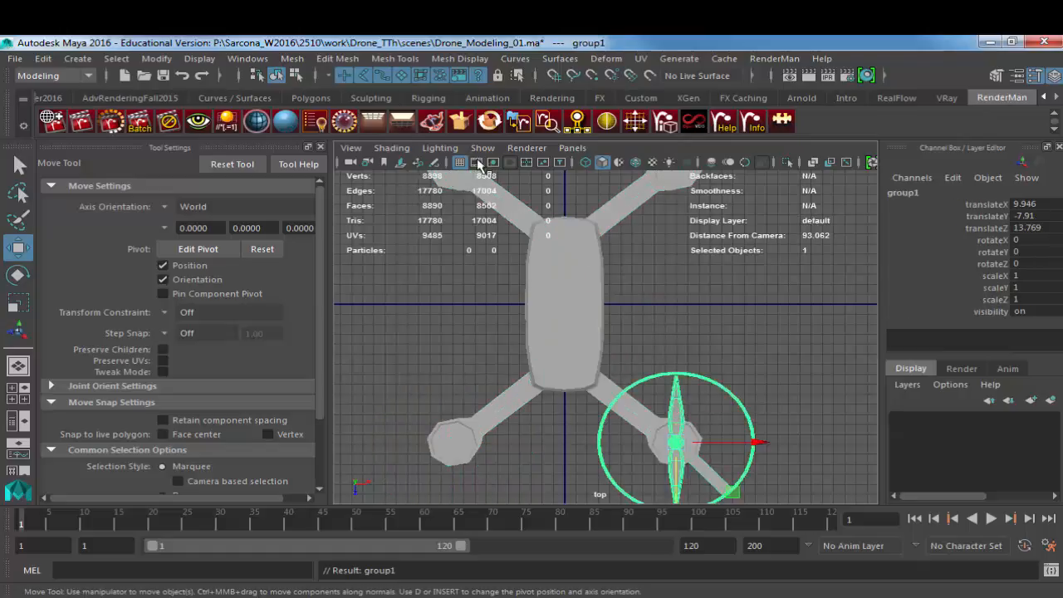
left_click(291, 58)
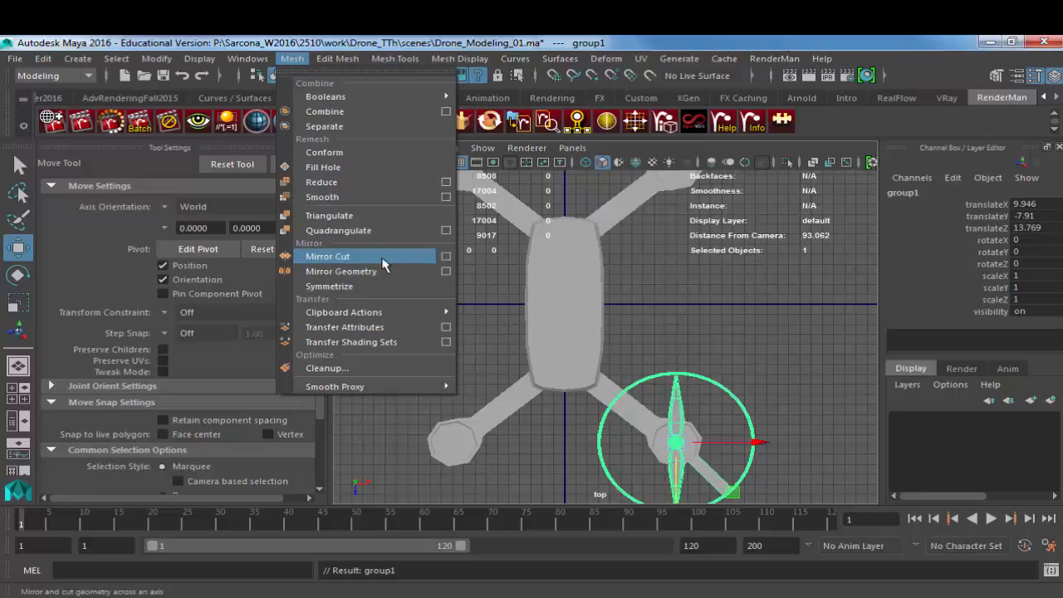
left_click(446, 271)
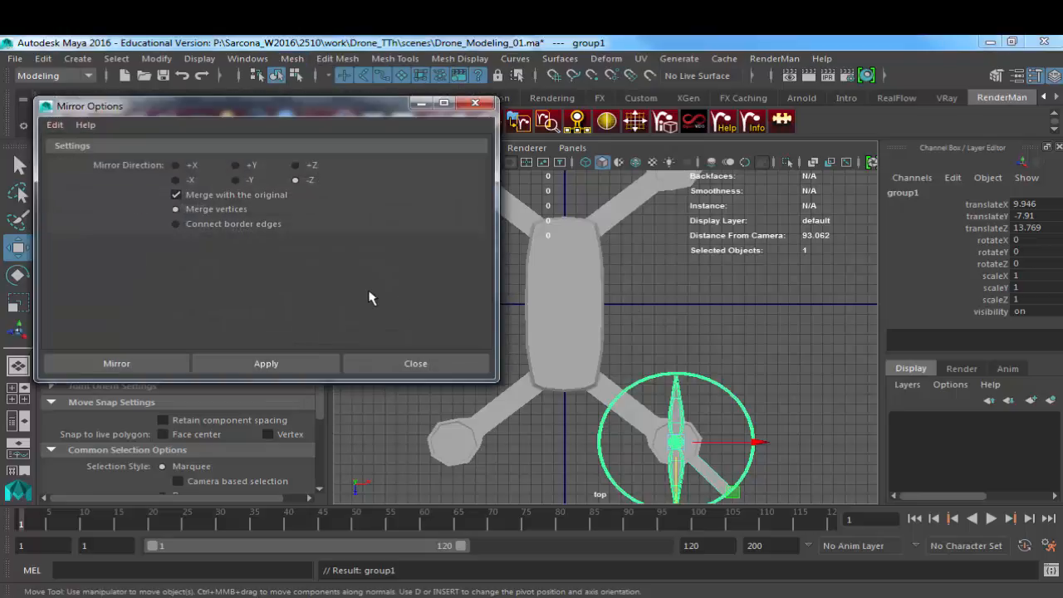
left_click(293, 359)
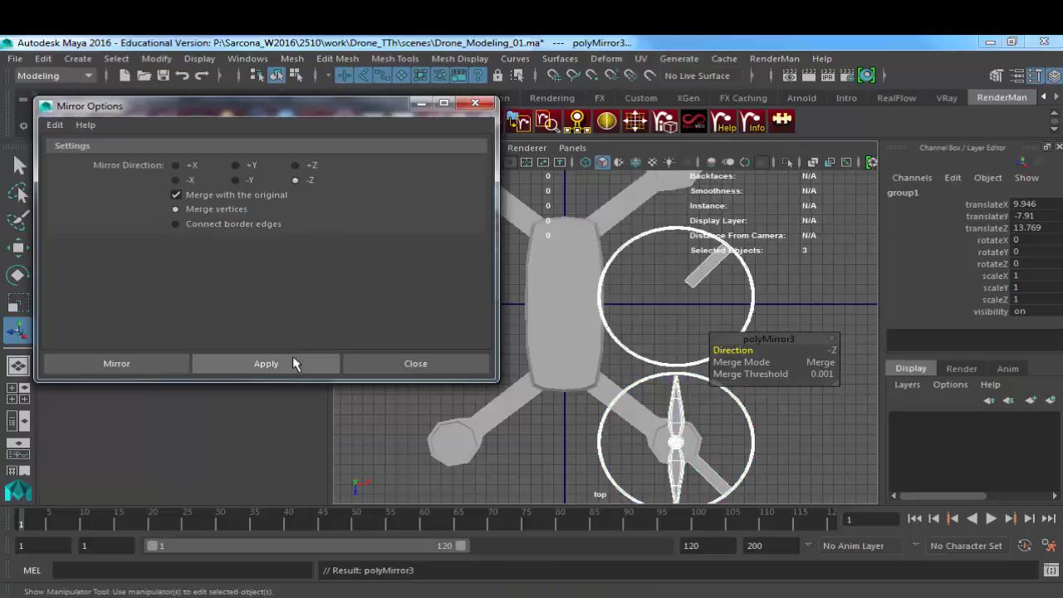
left_click(623, 352)
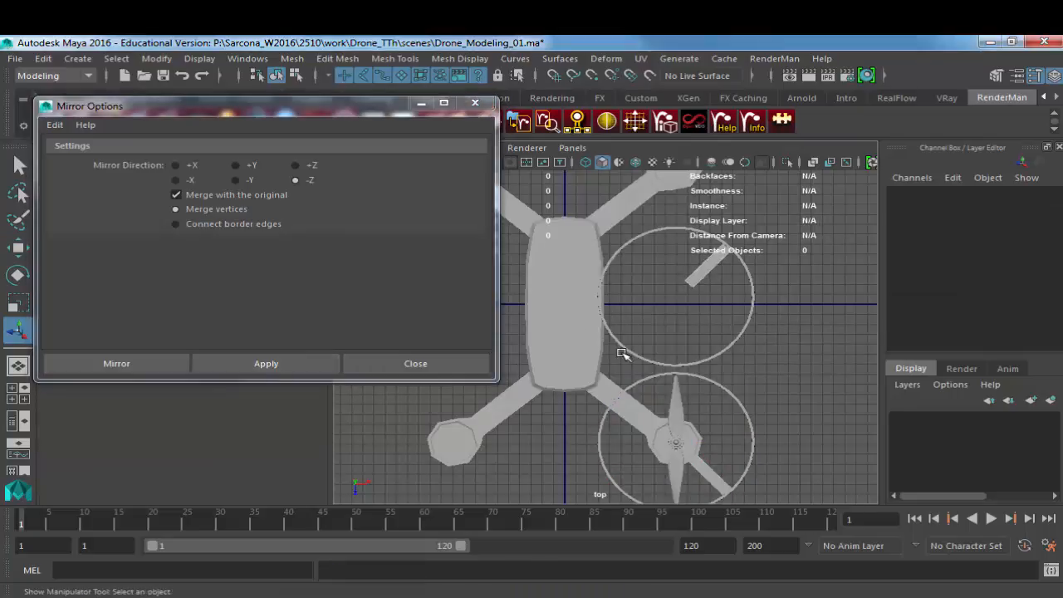
left_click(628, 351)
key("w")
middle_click_drag(541, 425, 634, 357, "shift")
key("ctrl+z")
key("ctrl+z")
key("ctrl+z")
key("ctrl+z")
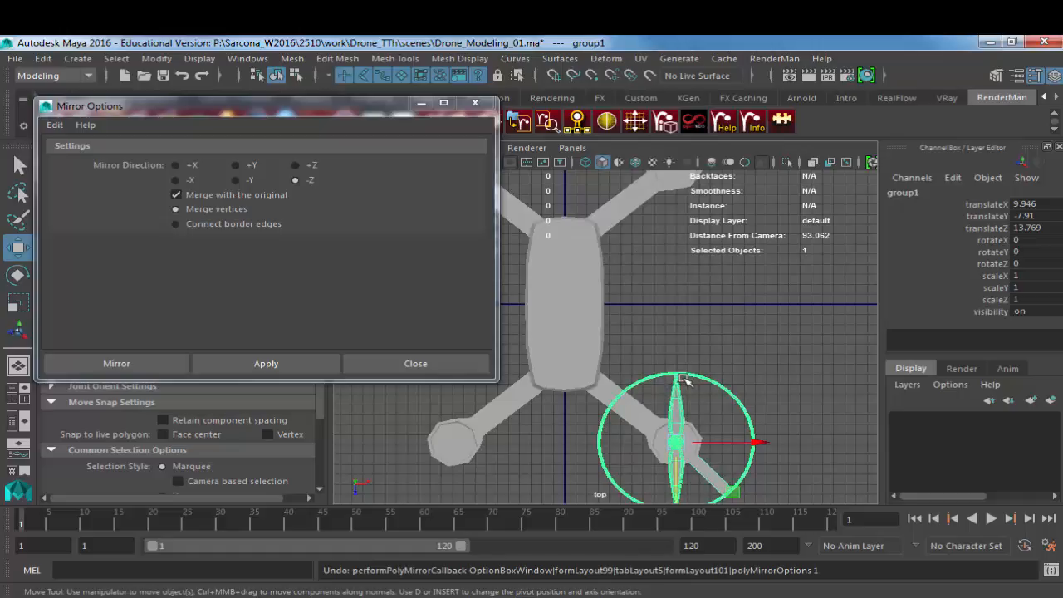
left_click(415, 363)
Step: Duplicate the propeller group and center the copy over the adjacent arm's hub, at about X -10.1 and Z 13.7
middle_click_drag(677, 441, 679, 390, "alt")
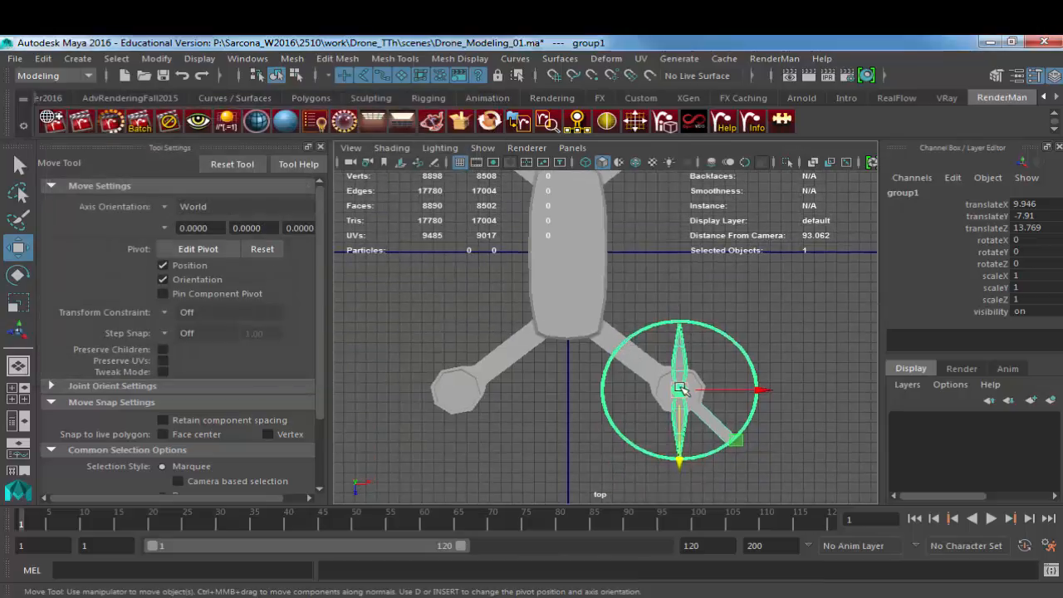
key("ctrl+d")
left_click_drag(681, 392, 459, 397)
key("f")
middle_click_drag(563, 398, 516, 356, "alt")
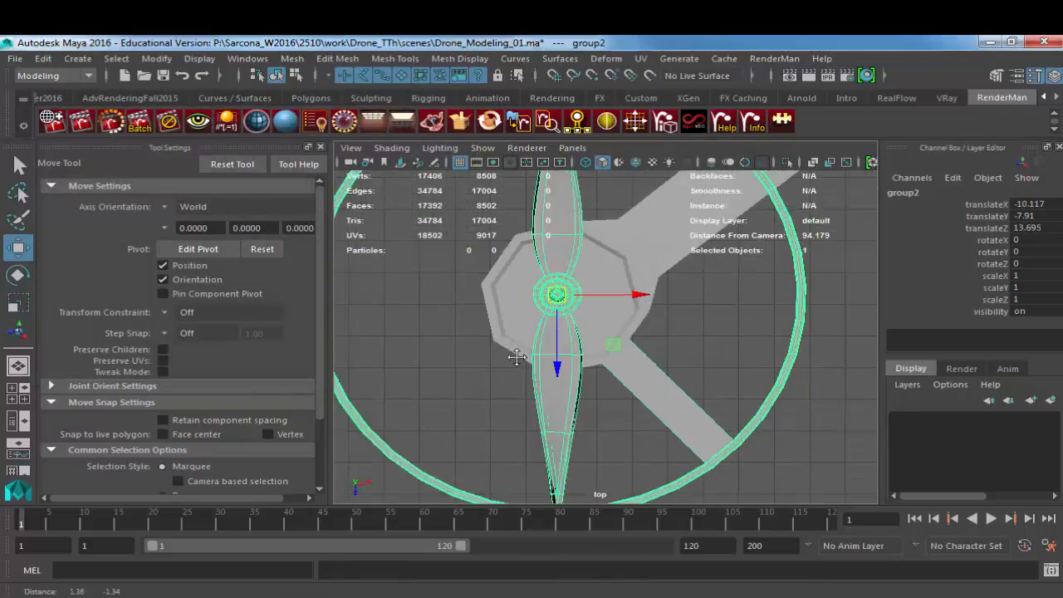
right_click_drag(515, 356, 552, 371, "alt")
middle_click_drag(613, 337, 622, 380, "alt")
Step: Try rotating the duplicated propeller group by about -101 degrees around Y in the perspective view, then undo the rotation and the duplicate
key("space")
left_click_drag(621, 381, 443, 285)
scroll(442, 285, "up", 3)
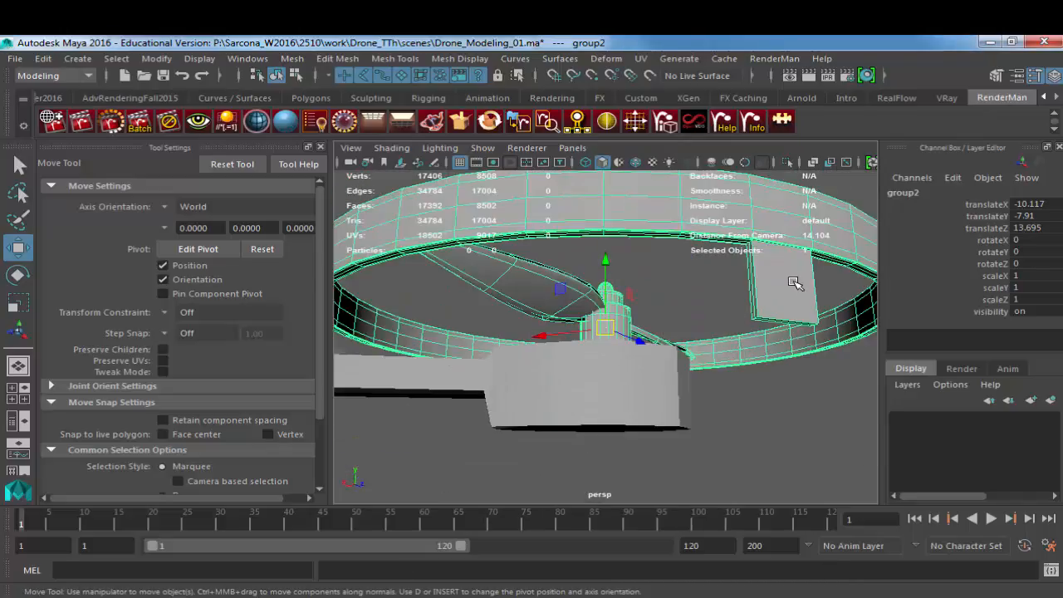
scroll(772, 304, "up", 3)
key("e")
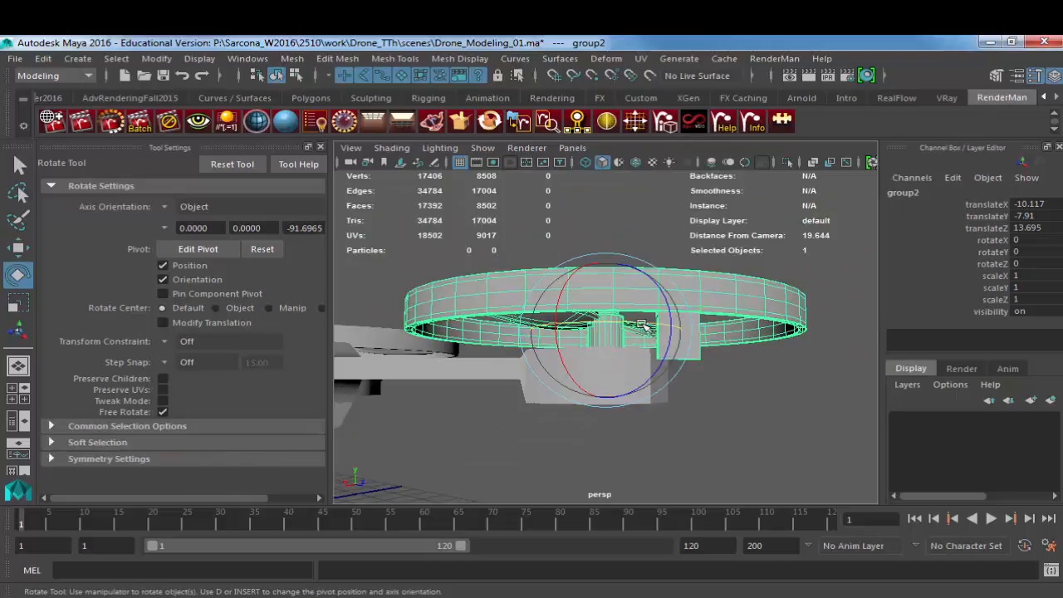
left_click_drag(656, 326, 489, 332)
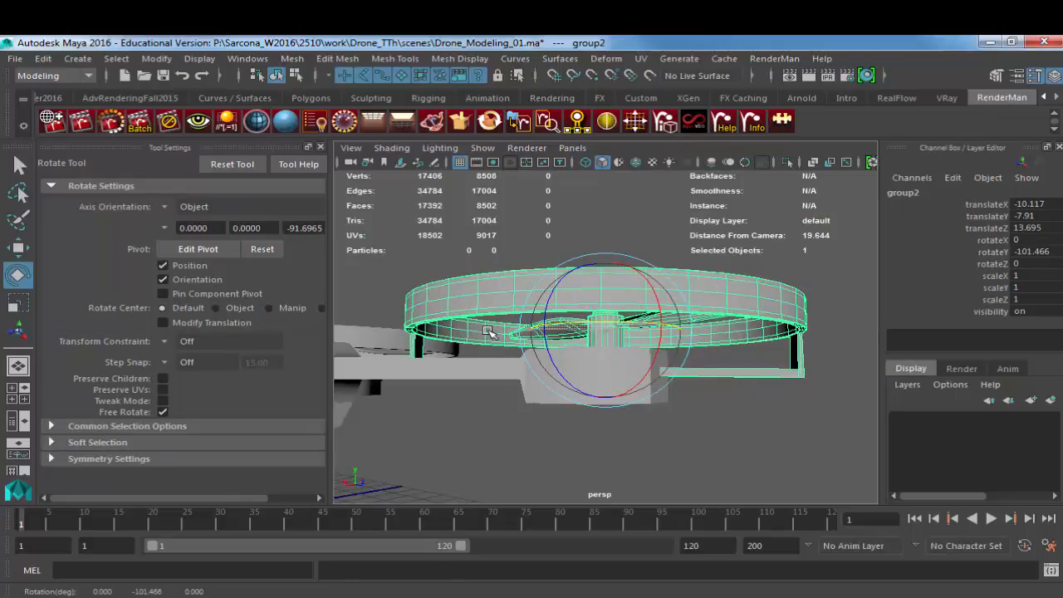
key("ctrl+z")
key("ctrl+z")
left_click_drag(598, 361, 490, 380, "alt")
middle_click_drag(490, 380, 723, 395, "alt")
key("ctrl+z")
Step: Rename the propeller group as propellerGroup_01
left_click_drag(635, 367, 760, 375, "alt")
right_click_drag(759, 375, 633, 382, "alt")
middle_click_drag(632, 382, 571, 392, "alt")
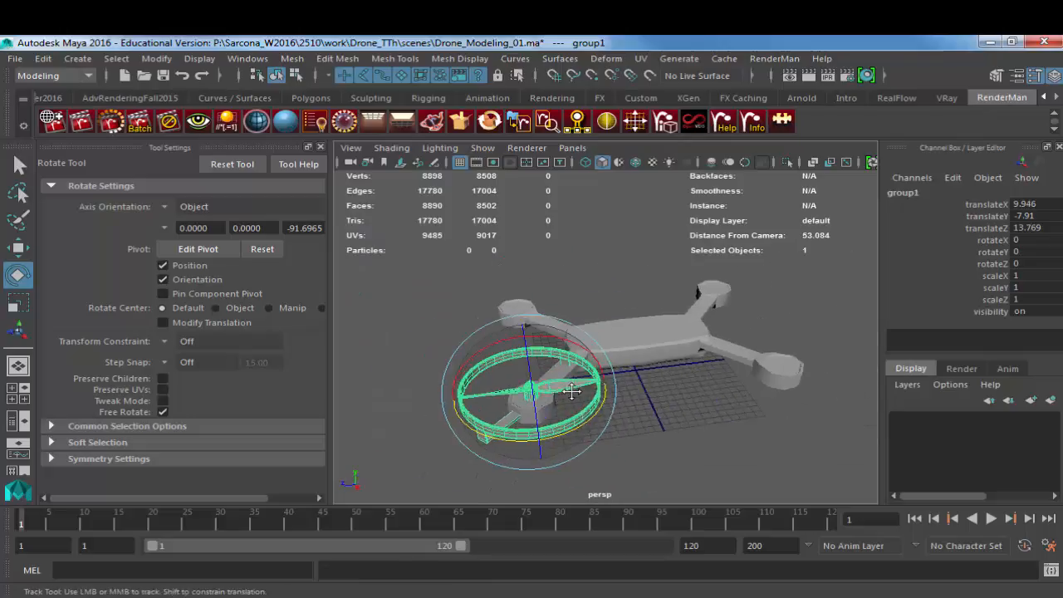
mouse_move(571, 392)
left_mouse_down("alt")
mouse_move(555, 392)
mouse_move(581, 387)
mouse_move(587, 400)
left_mouse_up("alt")
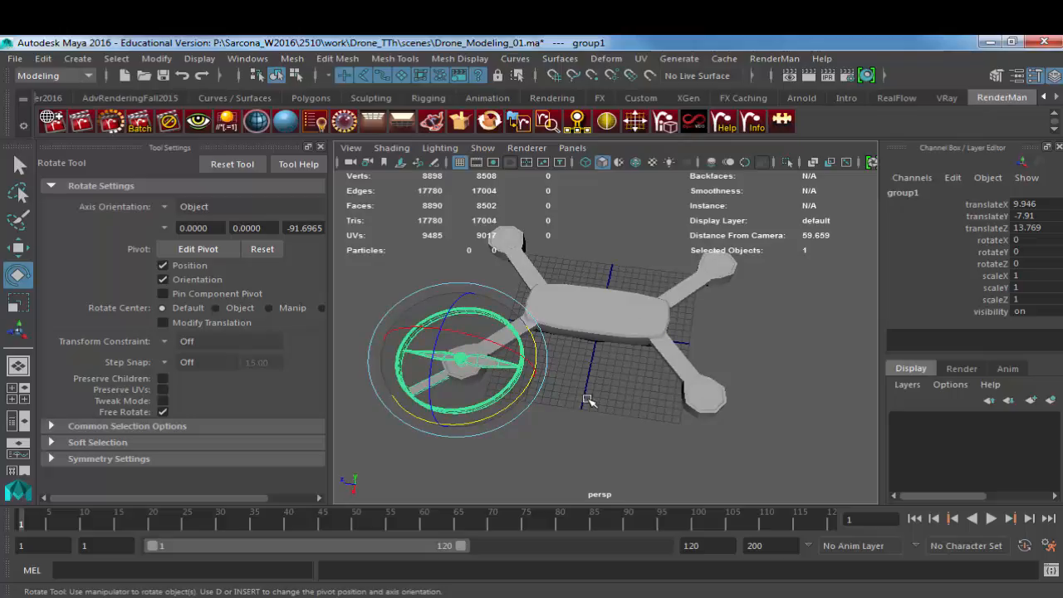
left_click_drag(597, 337, 603, 370, "alt")
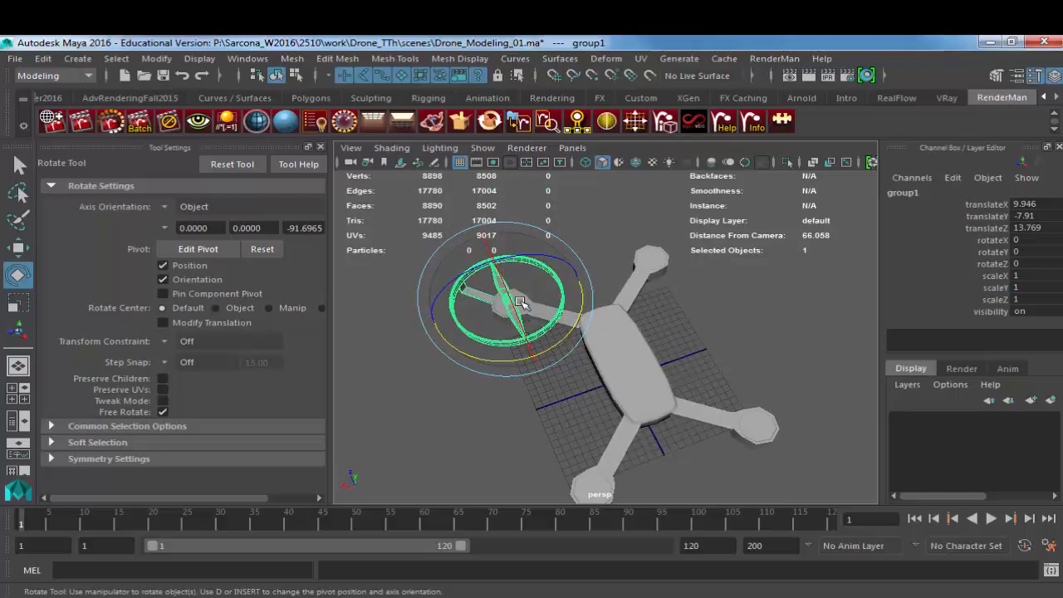
double_click(905, 193)
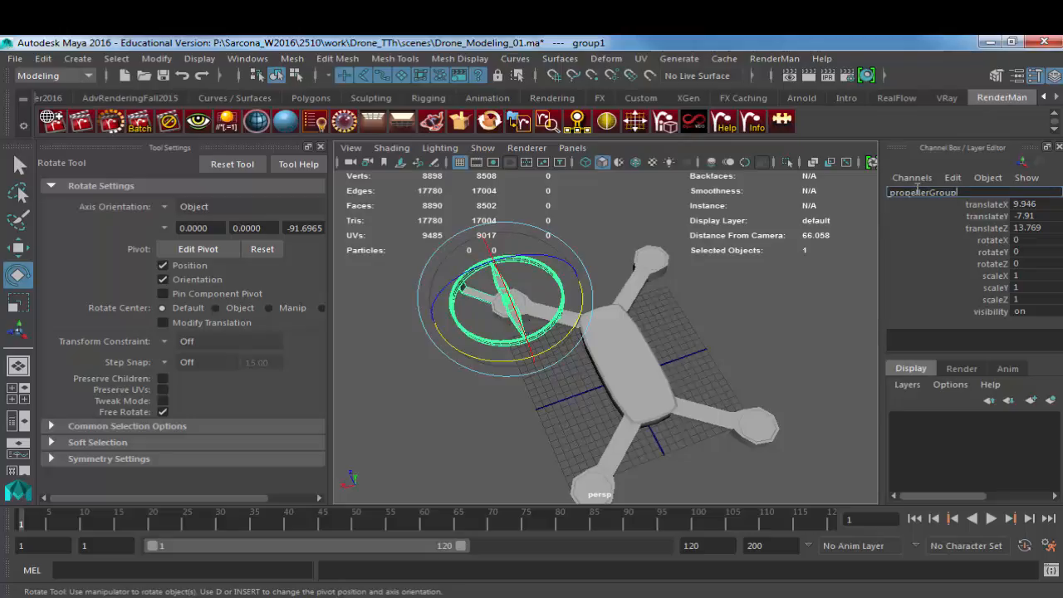
type("propellerGroup_01")
key("Return")
Step: Put the propeller group into a new parent group centered on the origin and name it PropGroup_01
left_click_drag(753, 272, 677, 302, "alt")
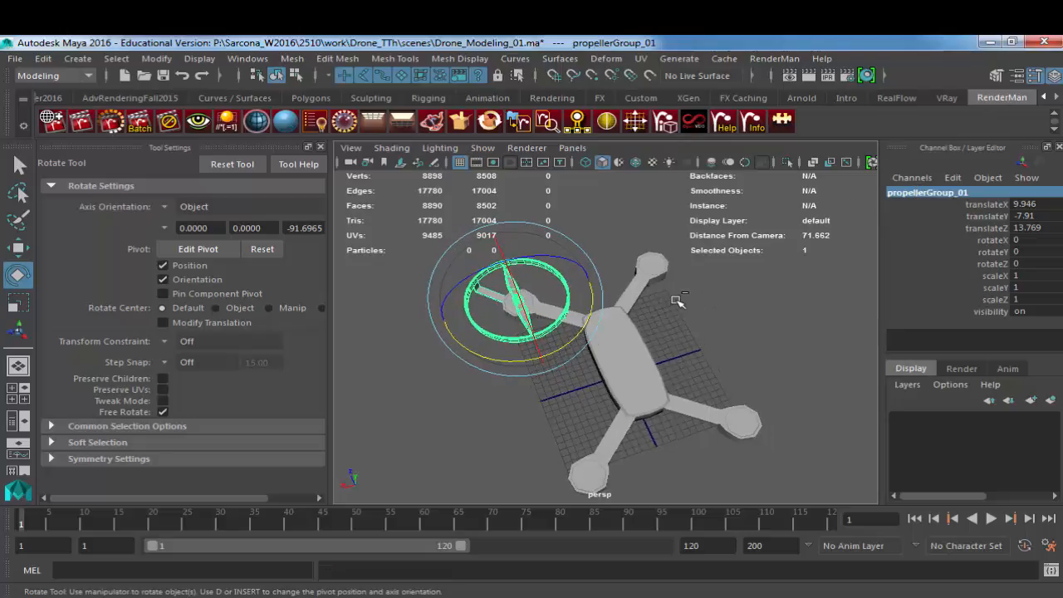
key("ctrl+g")
double_click(905, 192)
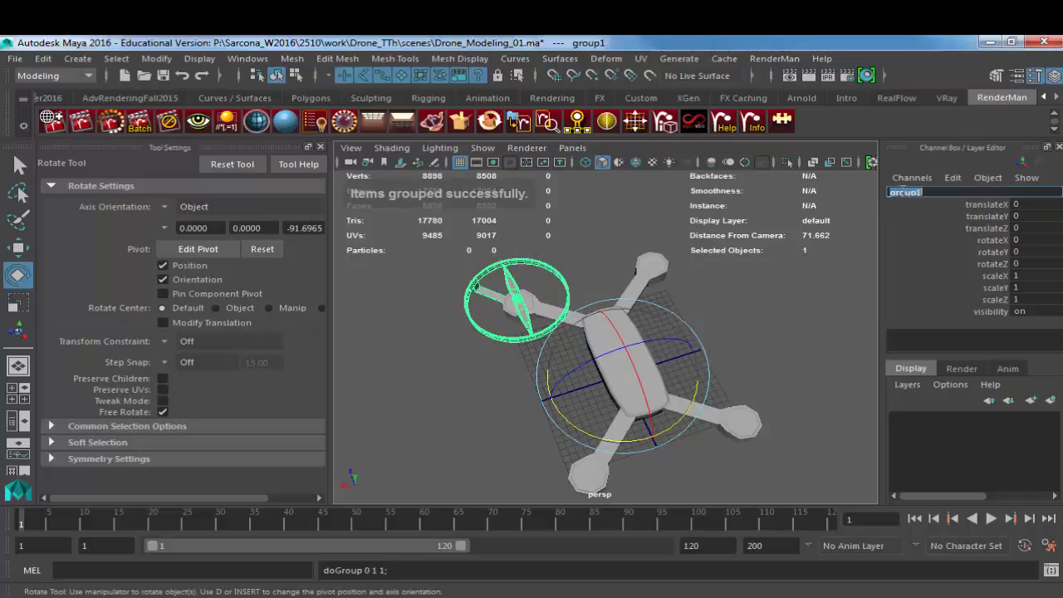
type("PropG")
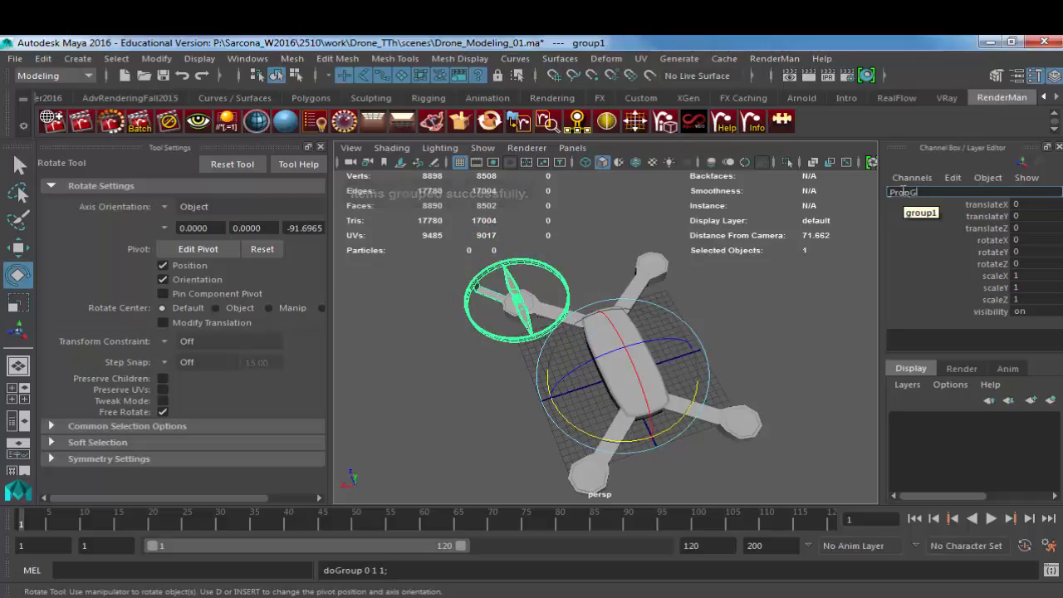
type("roup_01")
key("Return")
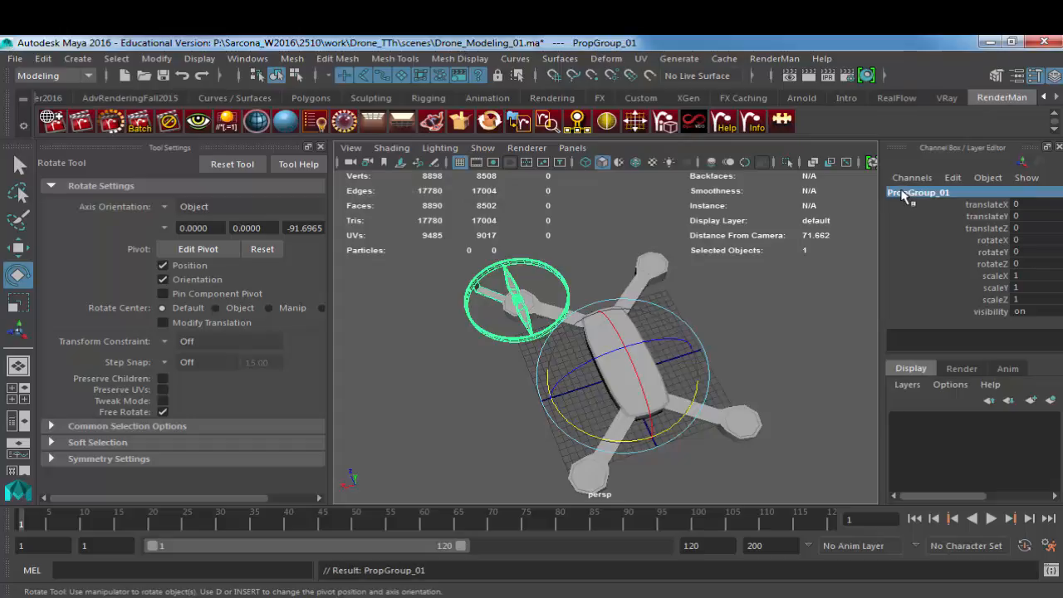
Step: Duplicate the propeller group PropGroup_01 and mirror the copy onto the opposite arm with a Scale X of -1
left_click_drag(631, 349, 592, 332, "alt")
right_click_drag(591, 332, 756, 363, "alt")
middle_click_drag(706, 363, 695, 316, "alt")
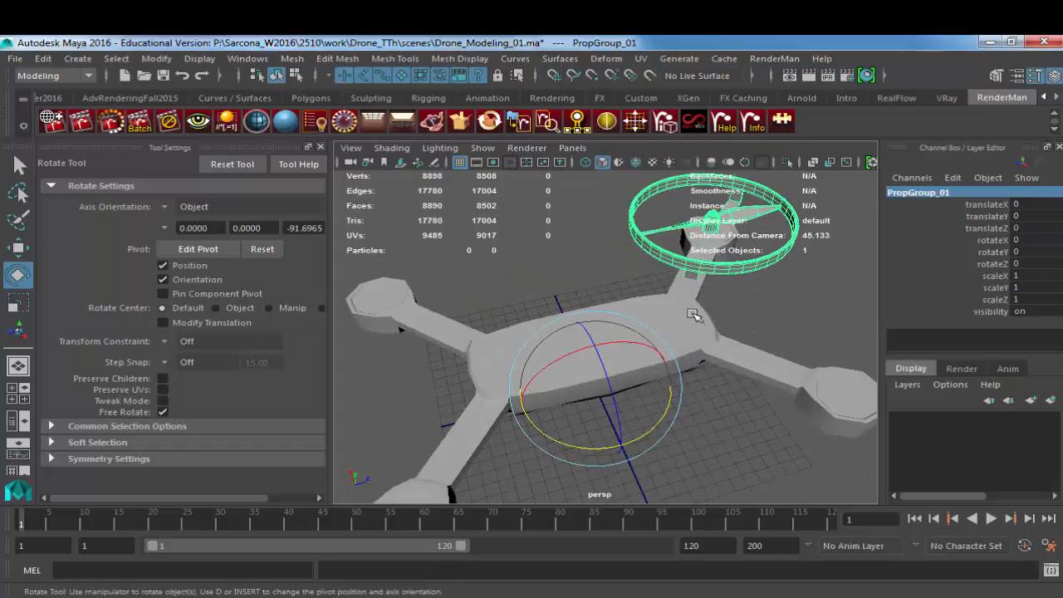
key("w")
left_click_drag(600, 399, 515, 495, "alt")
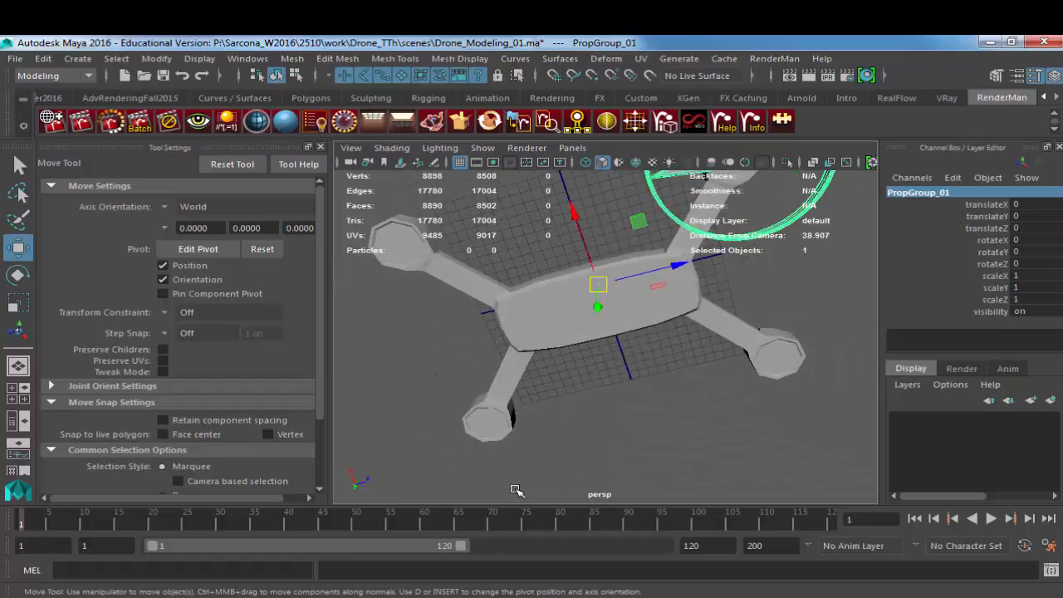
key("r")
left_click_drag(640, 425, 587, 372, "alt")
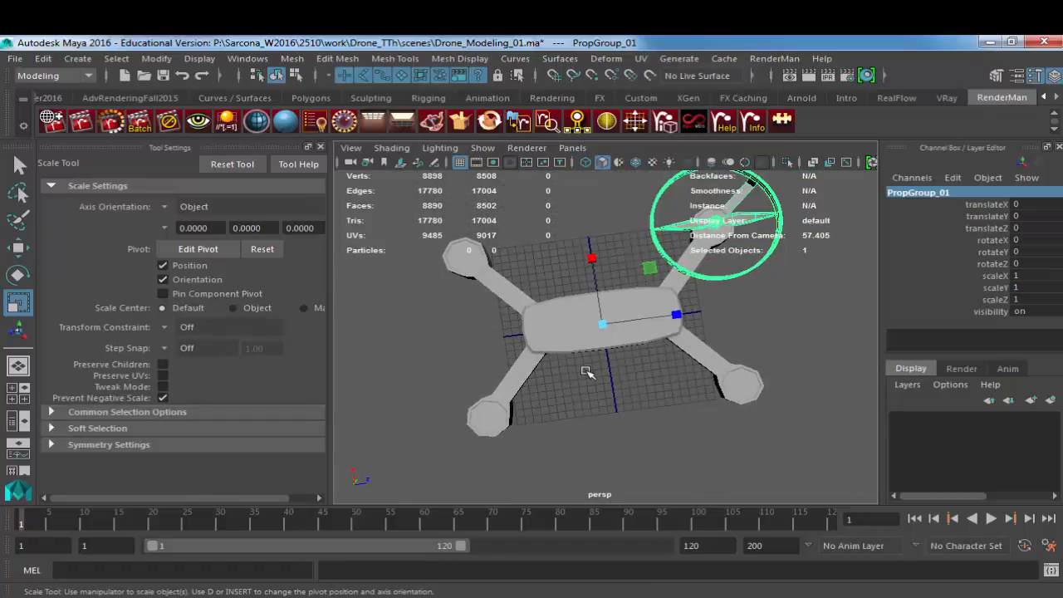
key("ctrl+d")
left_click_drag(591, 258, 619, 395)
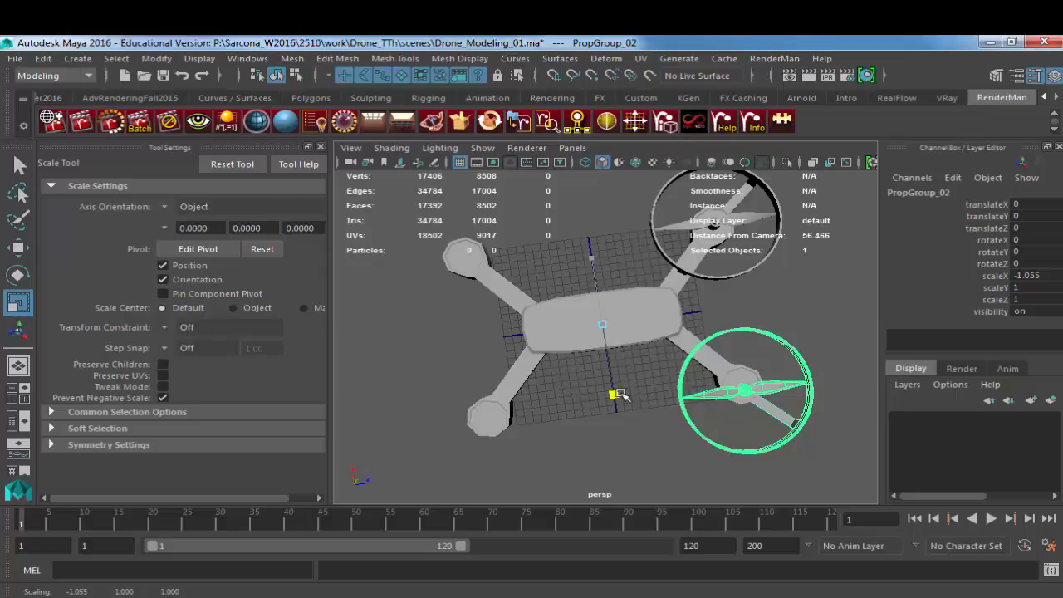
key("ctrl+z")
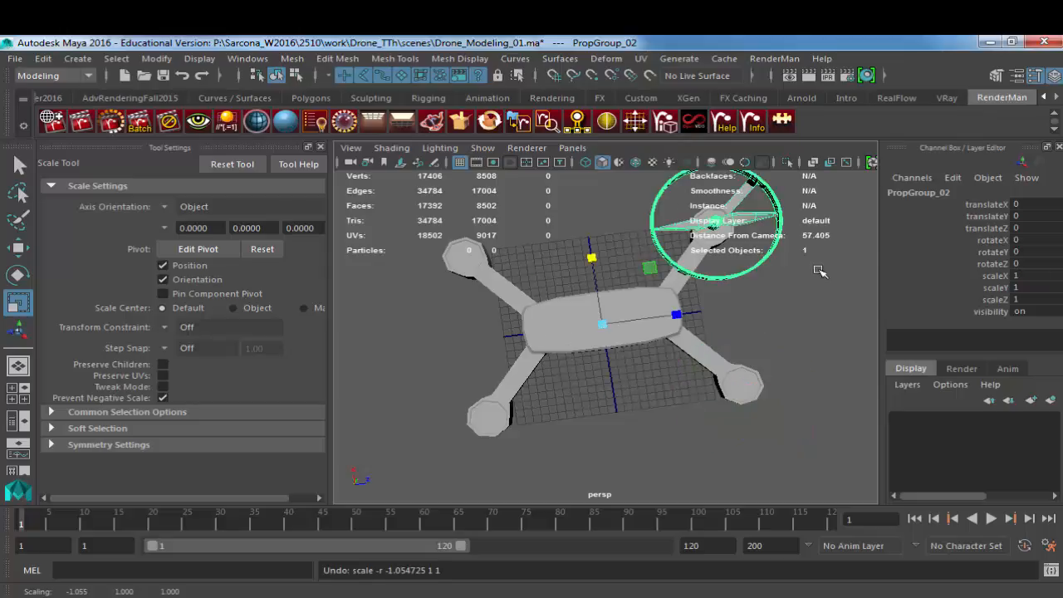
double_click(1015, 276)
type("-1")
key("Return")
Step: Duplicate the mirrored propeller group and set the copy's Scale Z to -1 to place it on the diagonal arm
left_click_drag(706, 333, 659, 305, "alt")
key("ctrl+d")
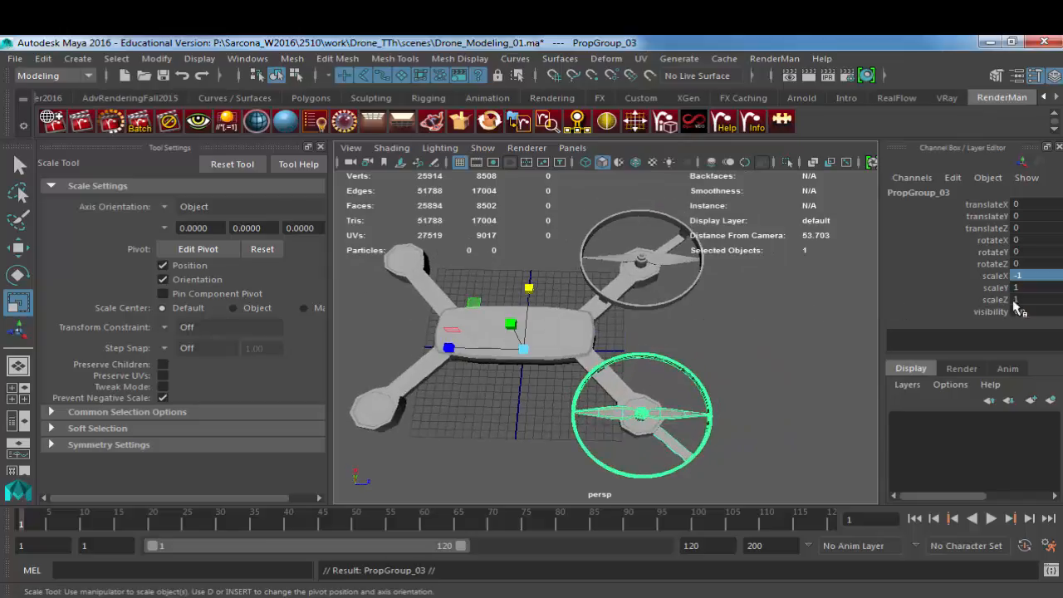
double_click(1022, 300)
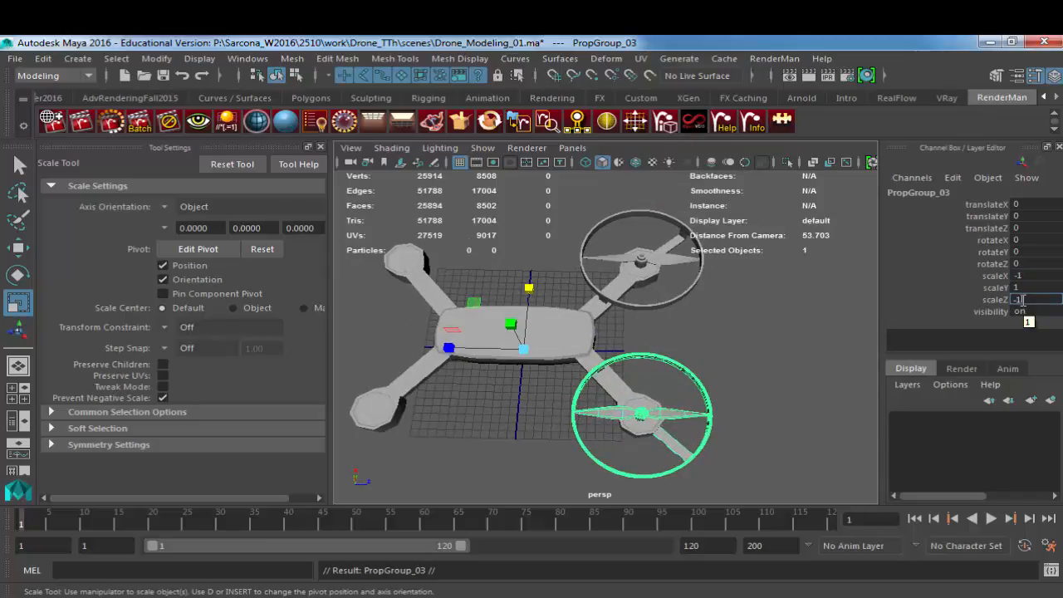
key("Return")
Step: Duplicate the propeller group again and set the copy's Scale X to 1, placing it on the last empty arm
left_click_drag(589, 312, 652, 326, "alt")
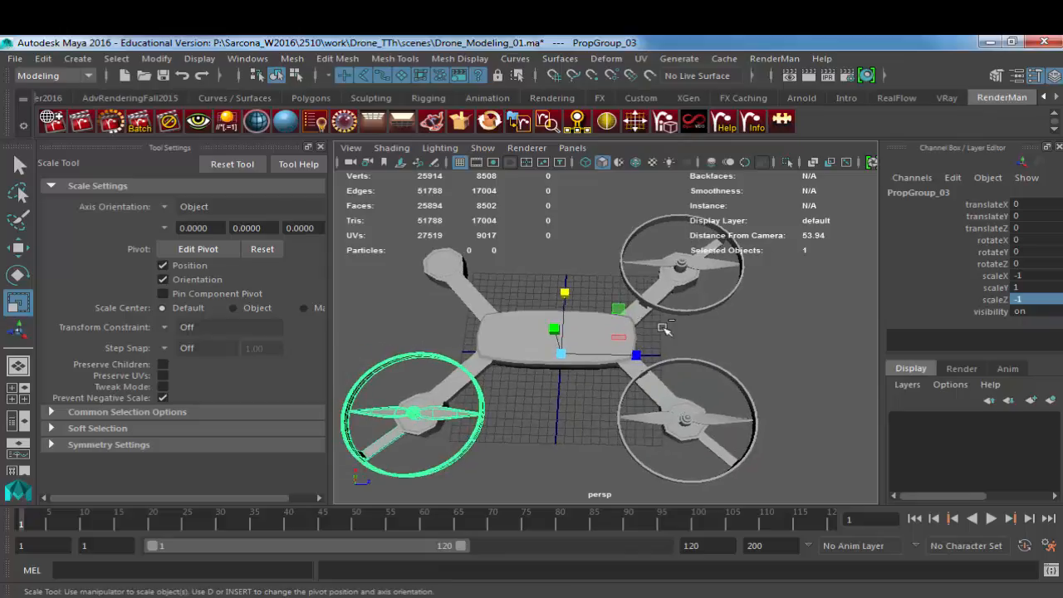
key("ctrl+d")
double_click(1019, 276)
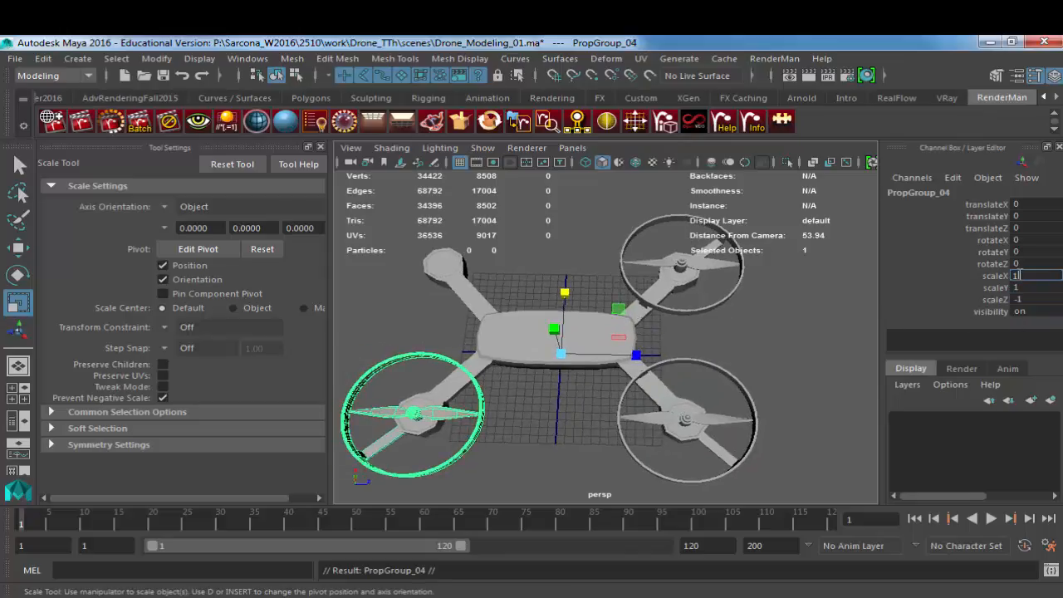
type("-1")
key("Return")
Step: Turn on smooth preview for the drone body and hide the viewport grid
left_click_drag(454, 354, 446, 242, "alt")
left_click(491, 290)
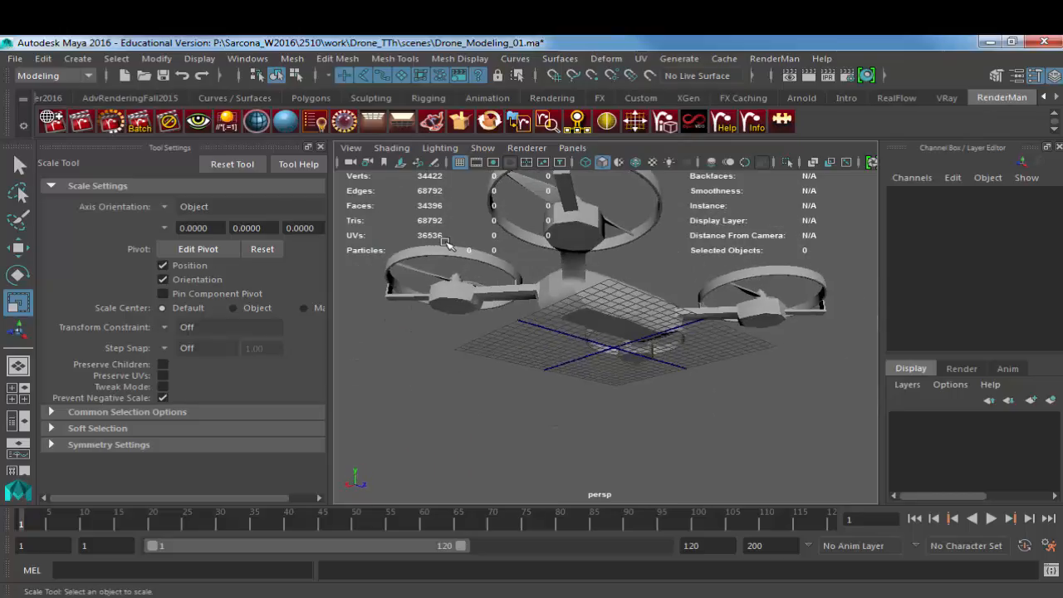
left_click(569, 314)
key("3")
left_click(663, 270)
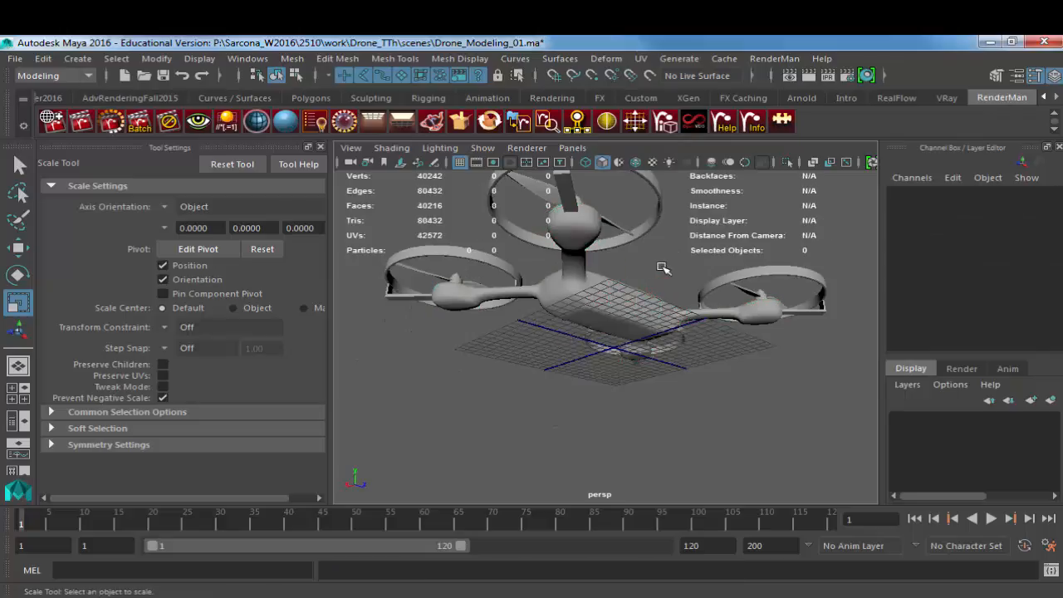
left_click_drag(663, 270, 845, 275, "alt")
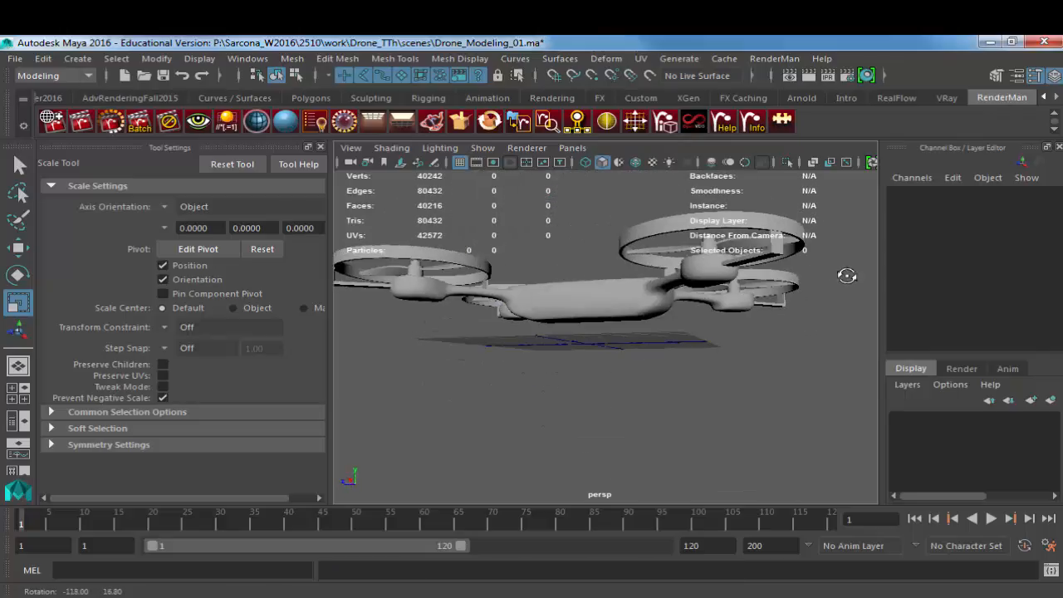
left_click(460, 162)
left_click_drag(532, 224, 539, 261, "alt")
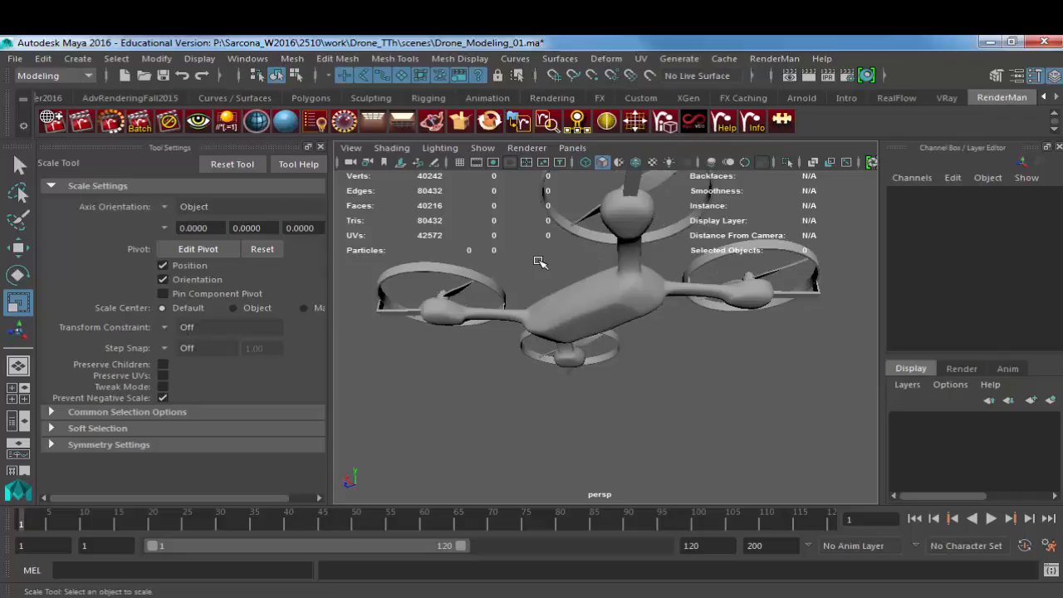
Step: Frame the drone body unsmoothed from below and switch it to face selection
left_click(595, 341)
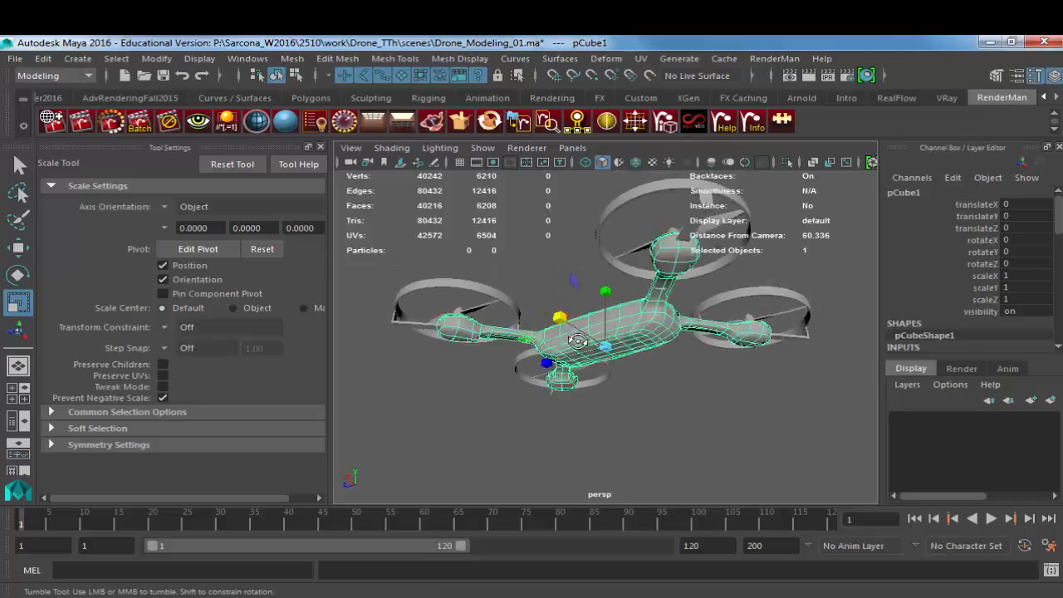
key("f")
key("1")
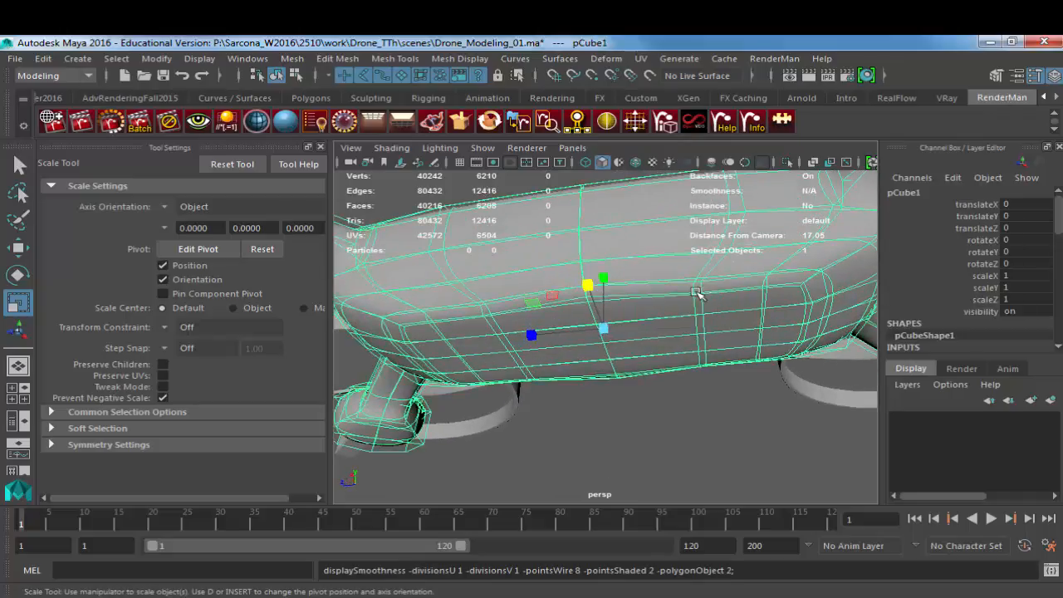
right_click_drag(659, 293, 651, 226)
Step: Select all the faces of the flat underside of the drone's central body
left_click(776, 300)
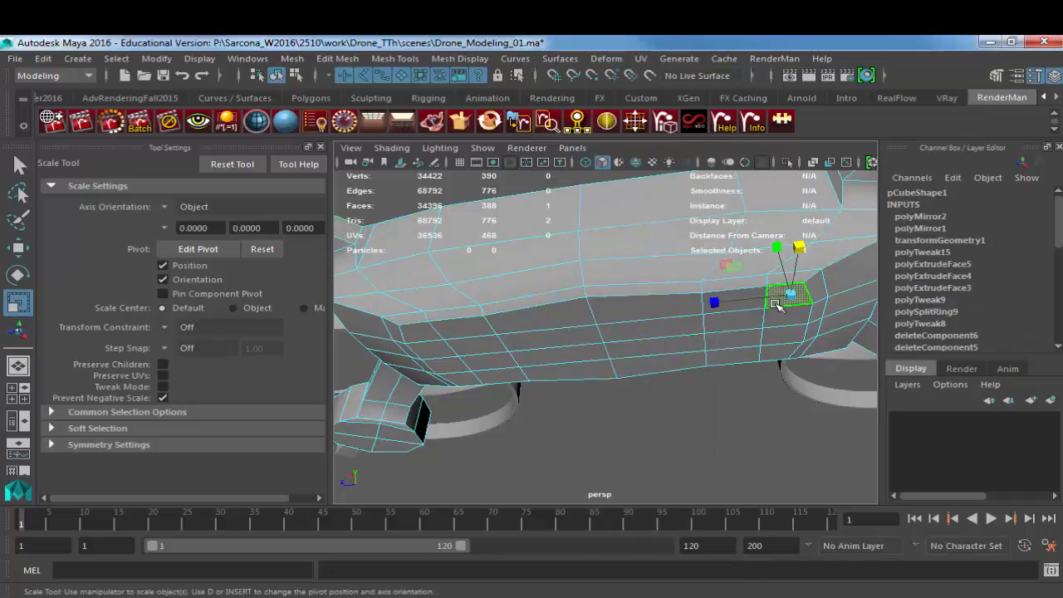
double_click(464, 384, "shift")
left_click(464, 384)
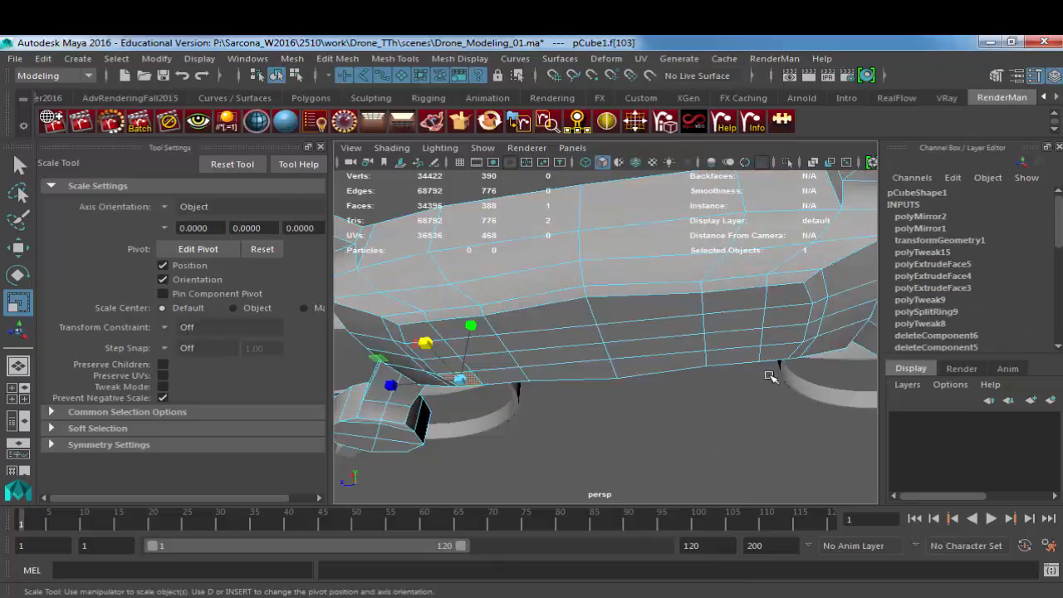
double_click(773, 324, "shift")
left_click(772, 320, "shift")
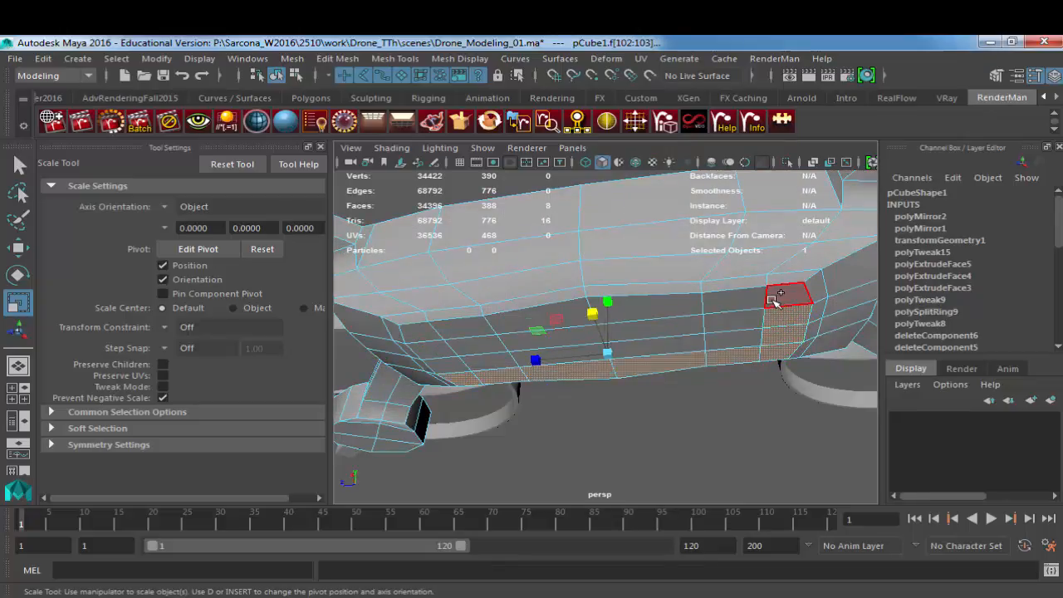
left_click(772, 300, "shift")
left_click(731, 304, "shift")
left_click(726, 323, "shift")
left_click(726, 338, "shift")
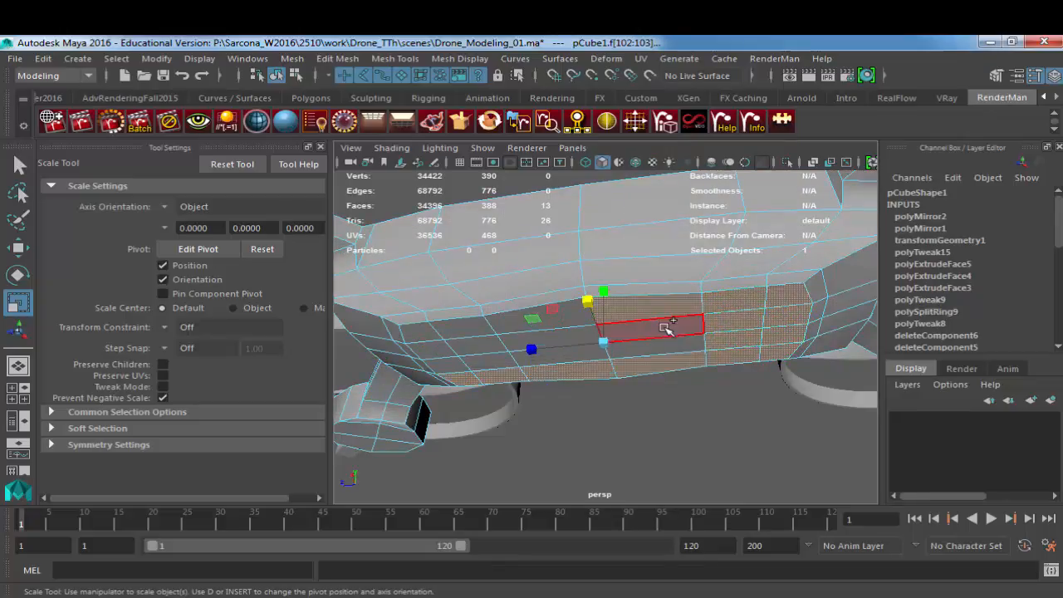
left_click(636, 339)
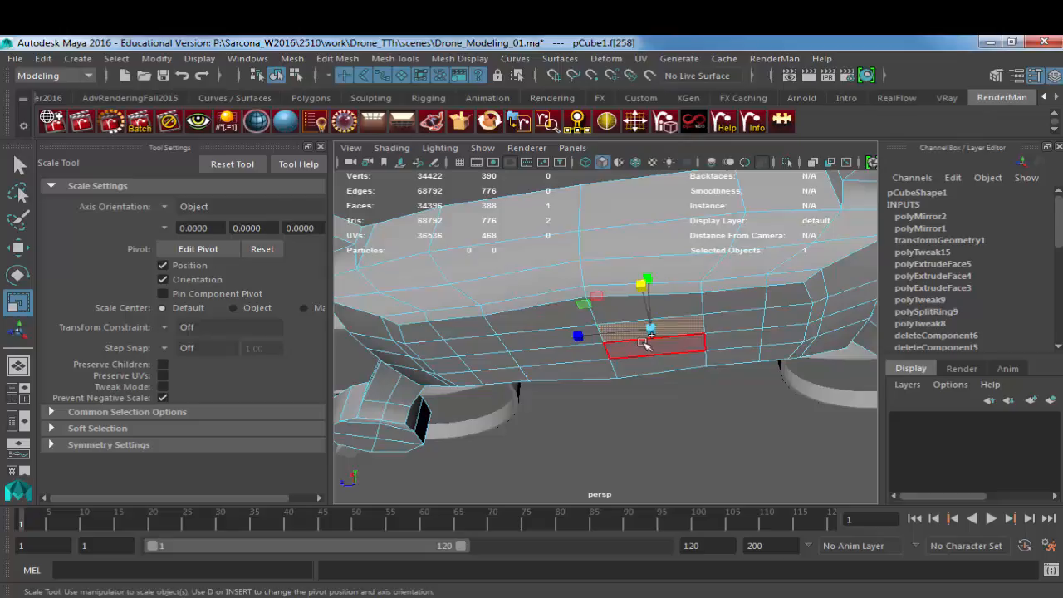
left_click(538, 347, "shift")
left_click(508, 346, "shift")
left_click(498, 347, "shift")
left_click(501, 360, "shift")
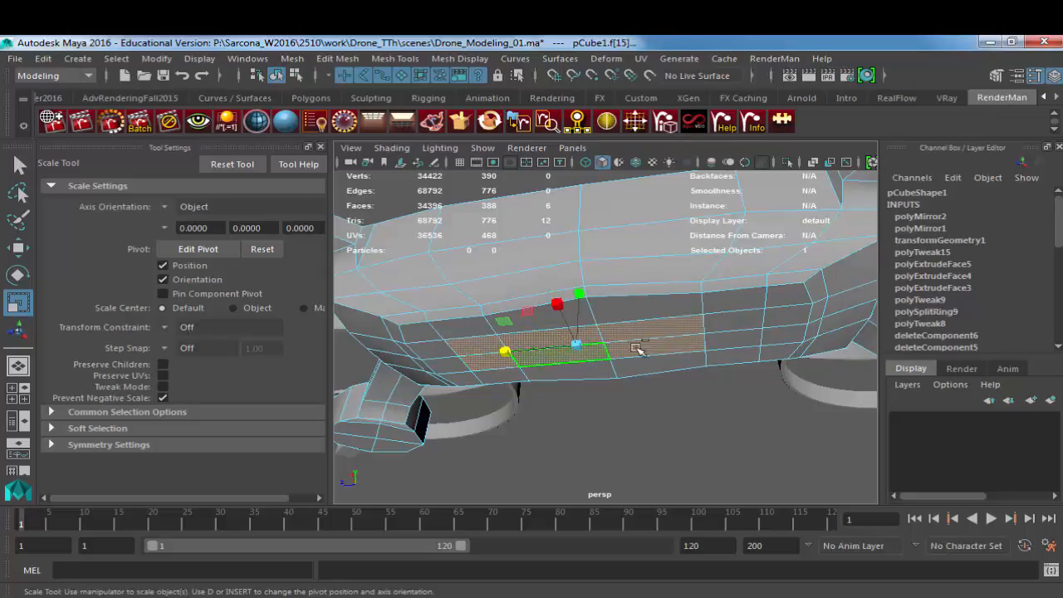
double_click(723, 344, "shift")
Step: Move the selected underside faces down to form a protruding block beneath the body and preview it smoothed
key("w")
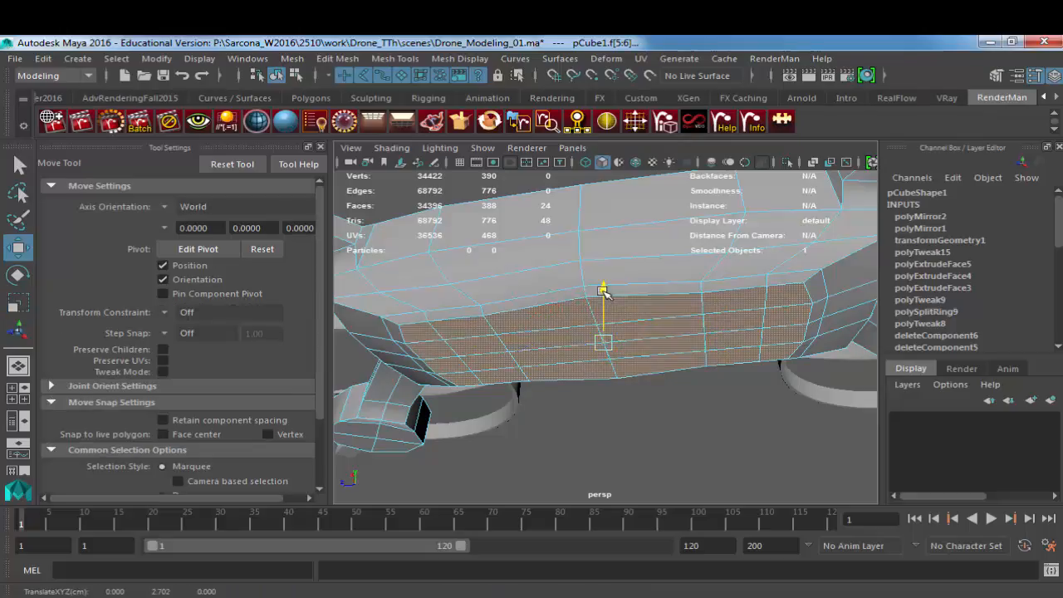
left_click_drag(625, 316, 754, 388, "alt")
right_click_drag(754, 388, 714, 371, "alt")
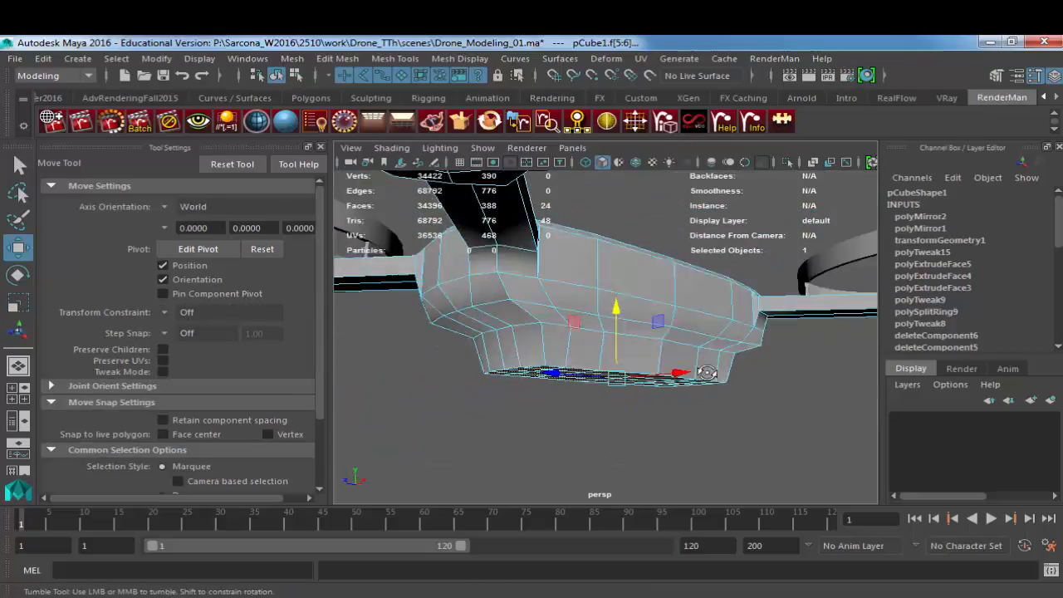
left_click_drag(715, 370, 695, 340, "alt")
key("3")
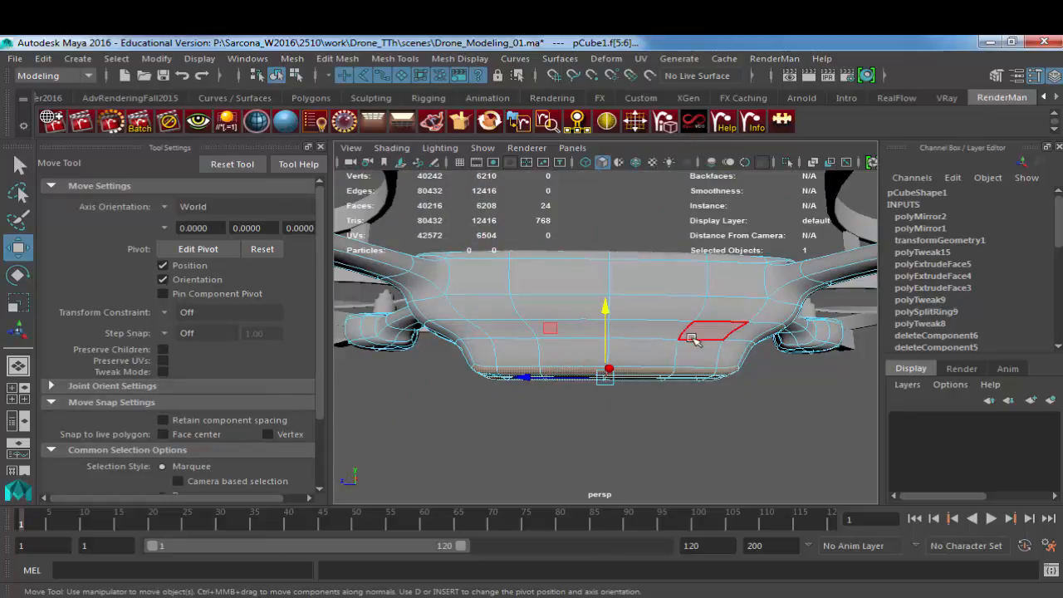
right_click_drag(695, 336, 636, 327)
left_click(691, 254)
left_click_drag(635, 327, 608, 424, "alt")
right_click_drag(611, 194, 803, 396, "alt")
Step: Select the body's middle column of vertices in unsmoothed display and scale it slightly inward along X
left_click(636, 322)
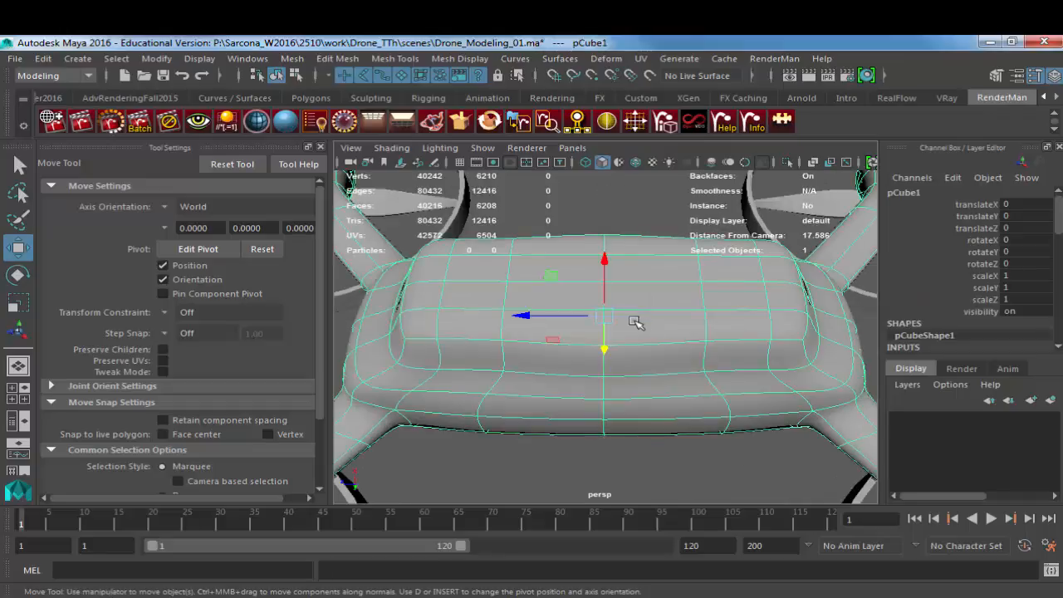
key("1")
left_click_drag(658, 326, 673, 294, "alt")
right_click_drag(674, 294, 662, 300)
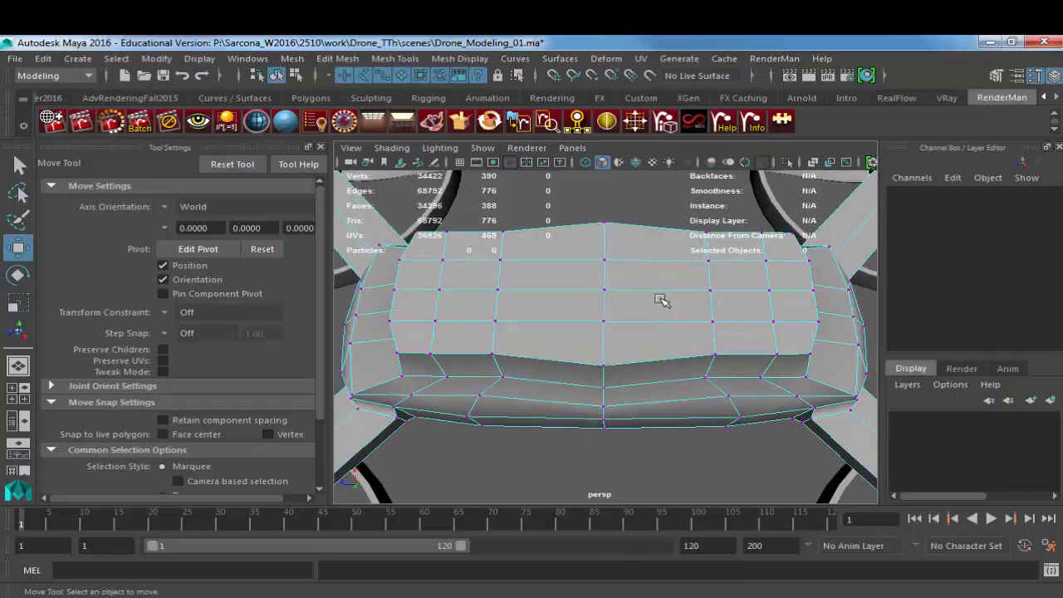
left_click_drag(662, 300, 599, 253, "alt")
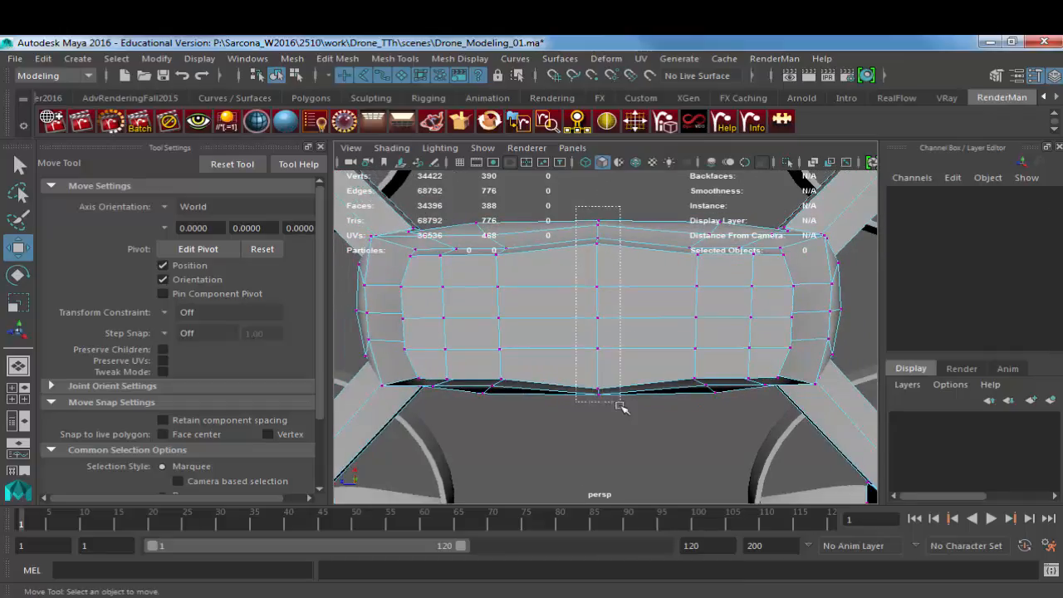
left_click_drag(577, 206, 620, 404)
key("r")
left_click_drag(602, 241, 598, 246)
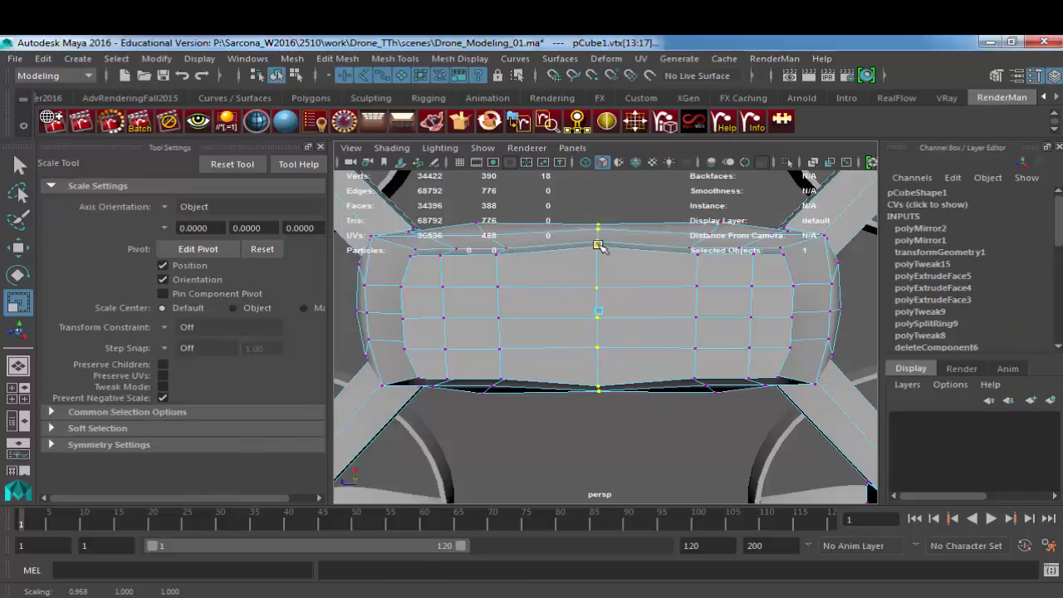
right_click_drag(600, 266, 565, 259)
left_click(598, 268)
left_click(598, 363, "shift")
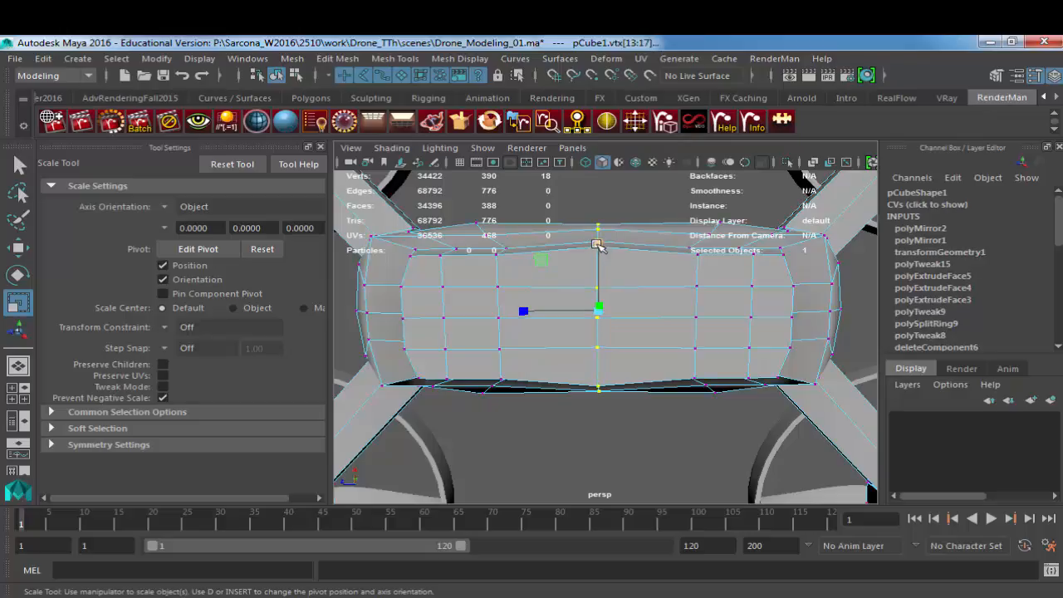
left_click_drag(599, 246, 601, 300, "alt")
Step: Scale the center edges of the lowered underside block along X to flatten its sides, and preview the body smoothed
key("w")
right_click_drag(612, 294, 603, 274)
key("q")
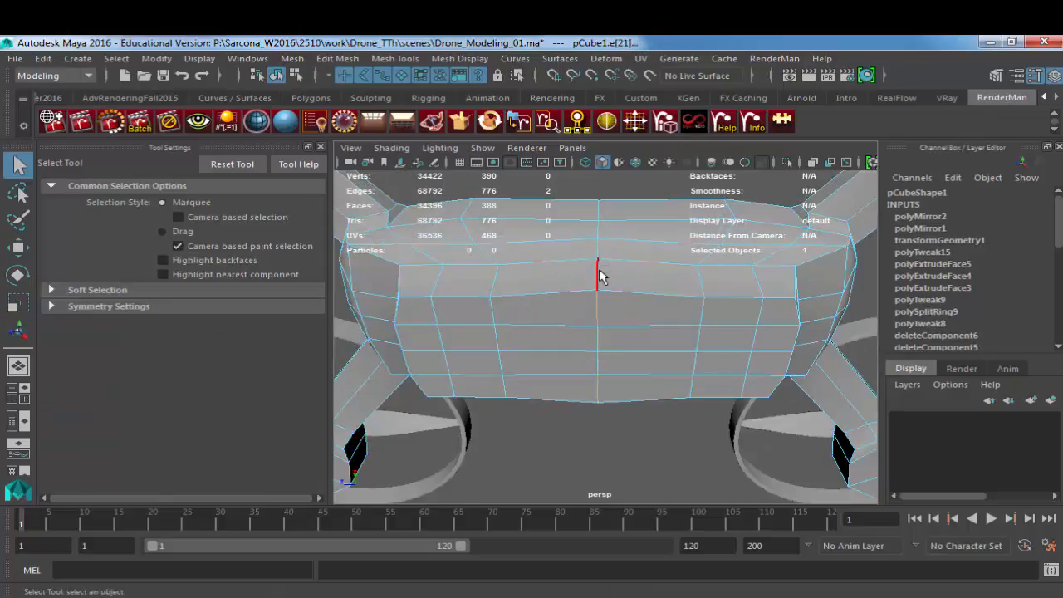
mouse_move(612, 369)
left_mouse_down("alt")
mouse_move(618, 289)
mouse_move(627, 358)
left_mouse_up("alt")
left_click(600, 335, "shift")
key("r")
left_click_drag(605, 247, 608, 247)
key("3")
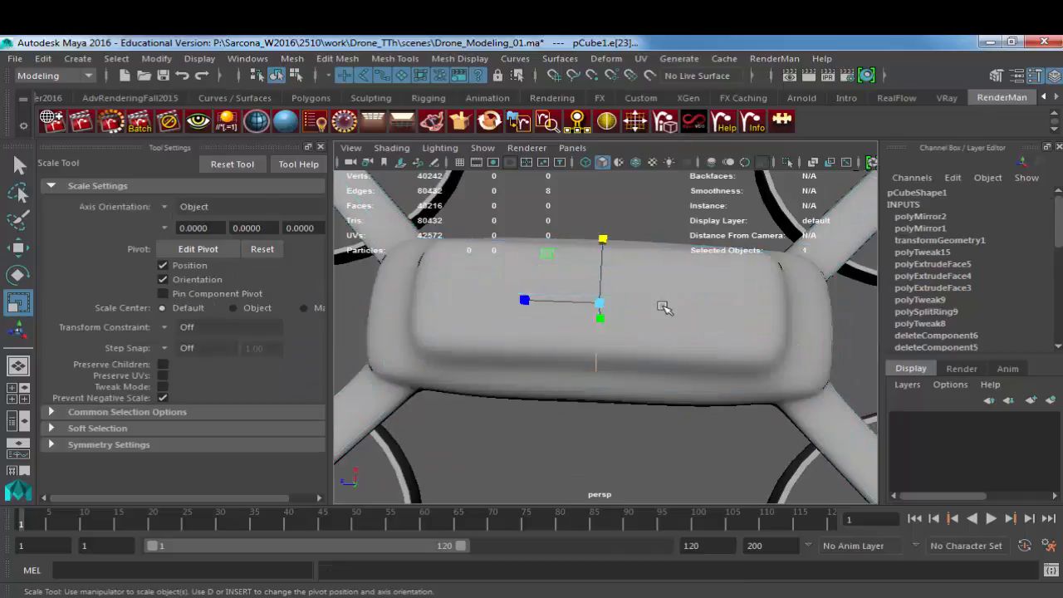
Step: Inspect the smoothed drone from below, the side and above to check the underside block and all four propellers
right_click_drag(665, 307, 696, 268)
left_click(651, 218)
left_click_drag(650, 219, 670, 340, "alt")
right_click_drag(670, 340, 600, 327, "alt")
left_click_drag(601, 327, 588, 357, "alt")
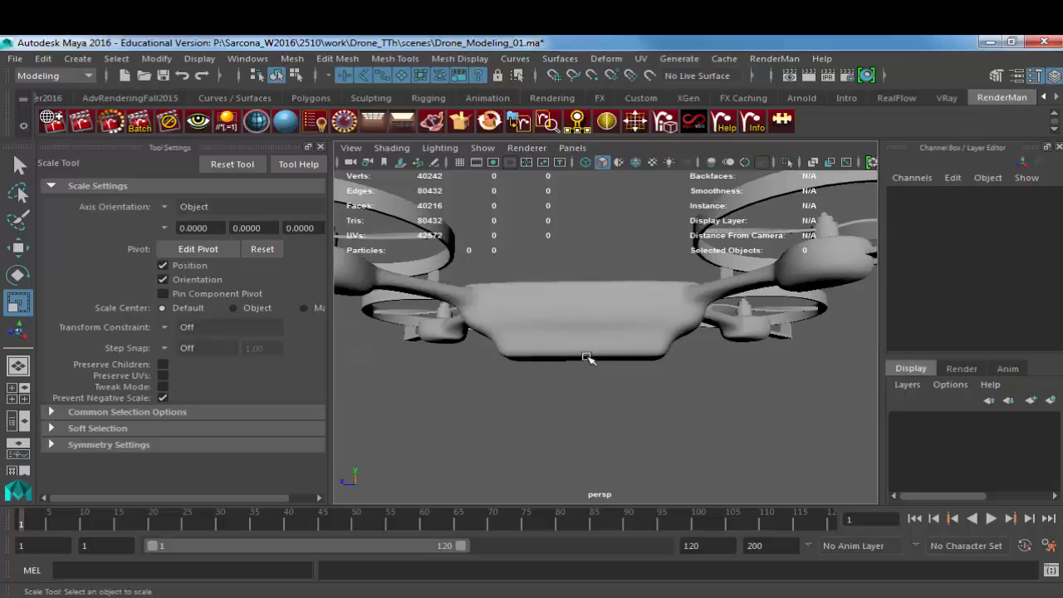
left_click_drag(752, 281, 822, 325, "alt")
right_click_drag(822, 325, 676, 323, "alt")
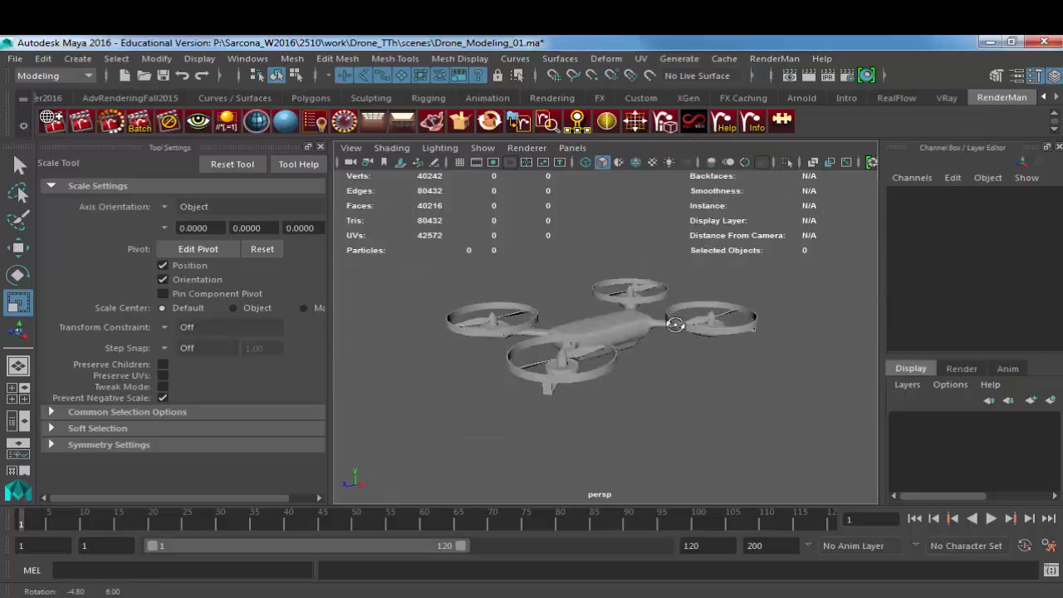
left_click_drag(676, 323, 696, 338, "alt")
right_click_drag(696, 339, 751, 339, "alt")
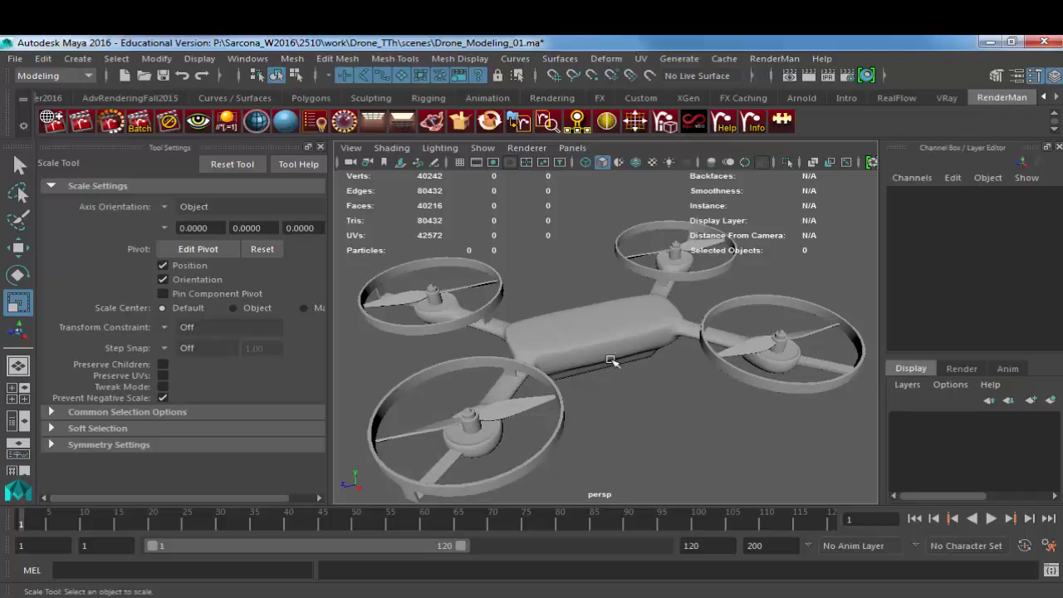
left_click_drag(611, 360, 584, 316, "alt")
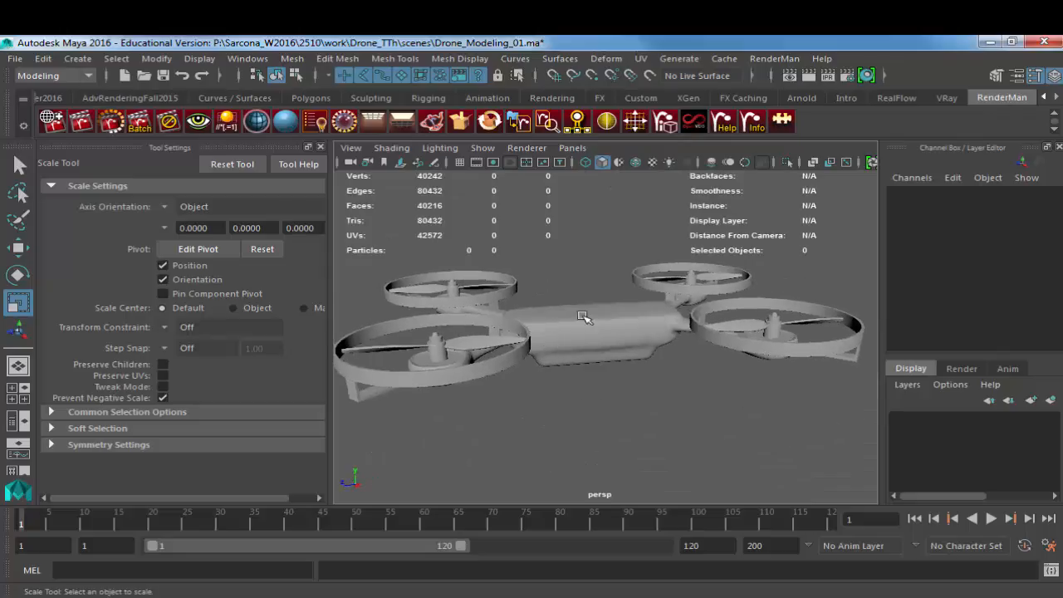
Step: Create a polygon cylinder above the body, scale it into a flat disc and set its axis subdivisions to 10
left_click(77, 58)
mouse_move(141, 111)
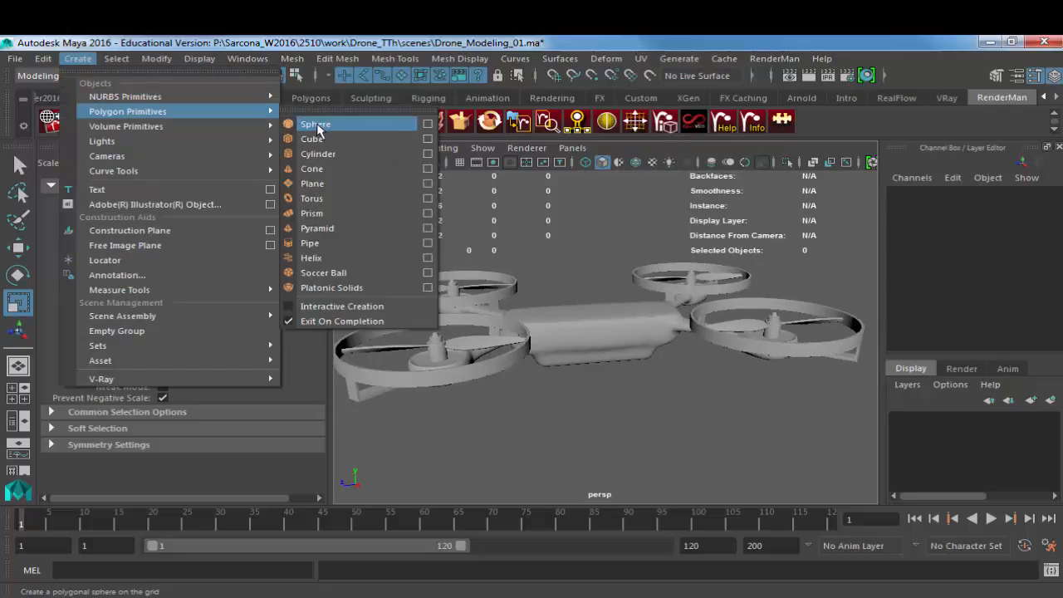
left_click(320, 154)
left_click_drag(595, 297, 593, 177)
key("r")
left_click_drag(598, 216, 595, 75, "alt")
scroll(952, 273, "down", 3)
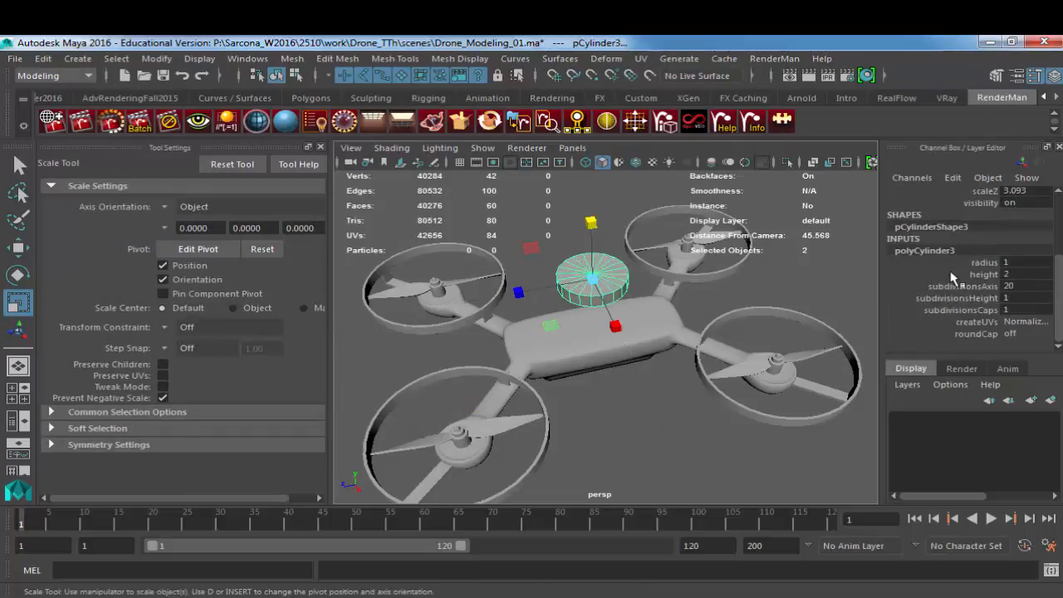
left_click(1031, 286)
key("Return")
key("f")
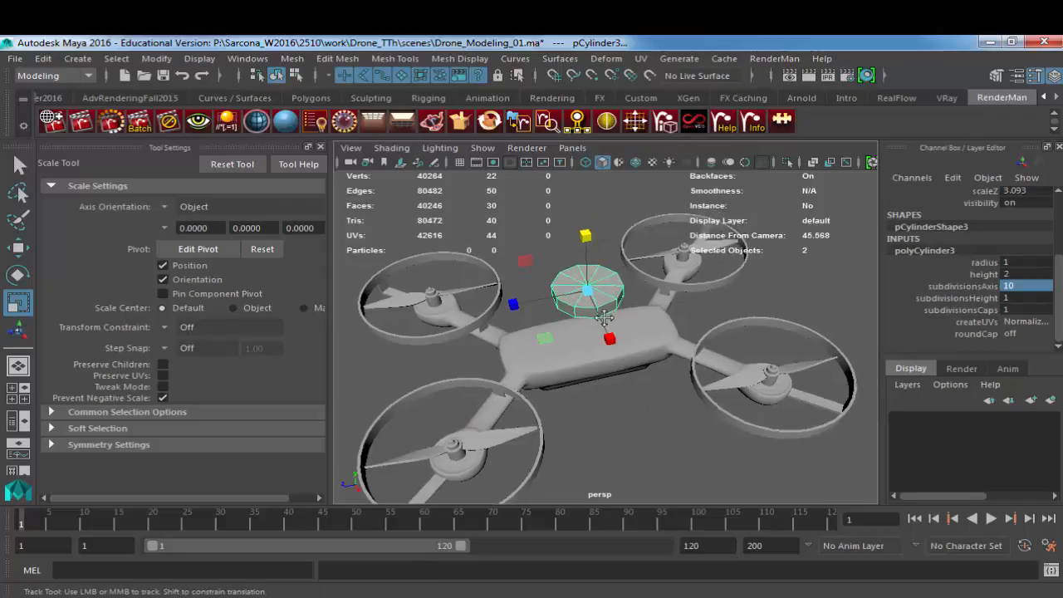
Step: Select four side faces of the disc, one pointing diagonally toward each propeller
key("F11")
left_click(500, 291)
left_click(633, 254, "shift")
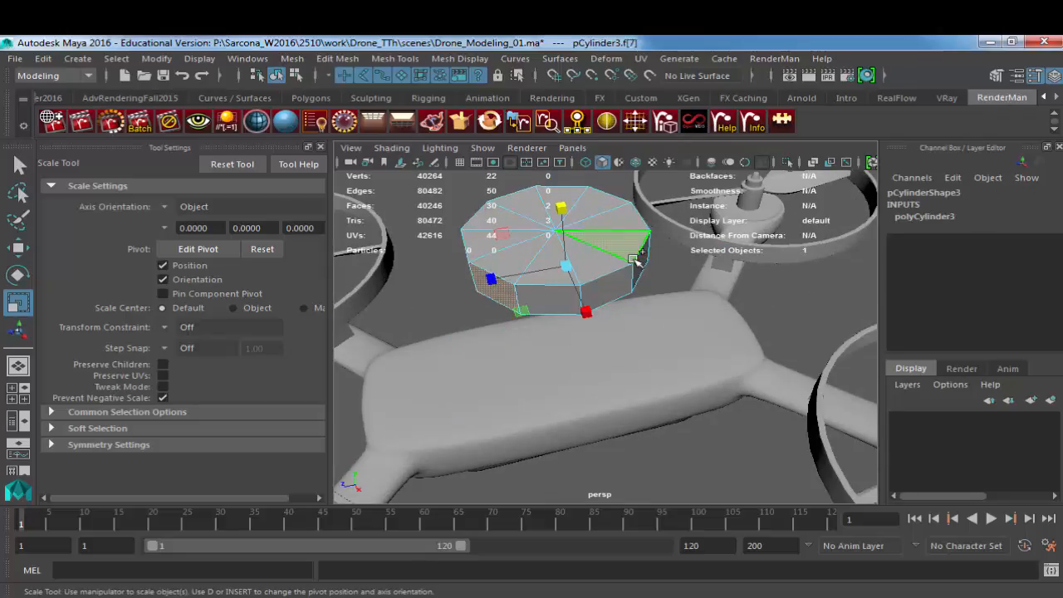
key("ctrl+z")
left_click(643, 262, "shift")
left_click_drag(702, 259, 569, 246, "alt")
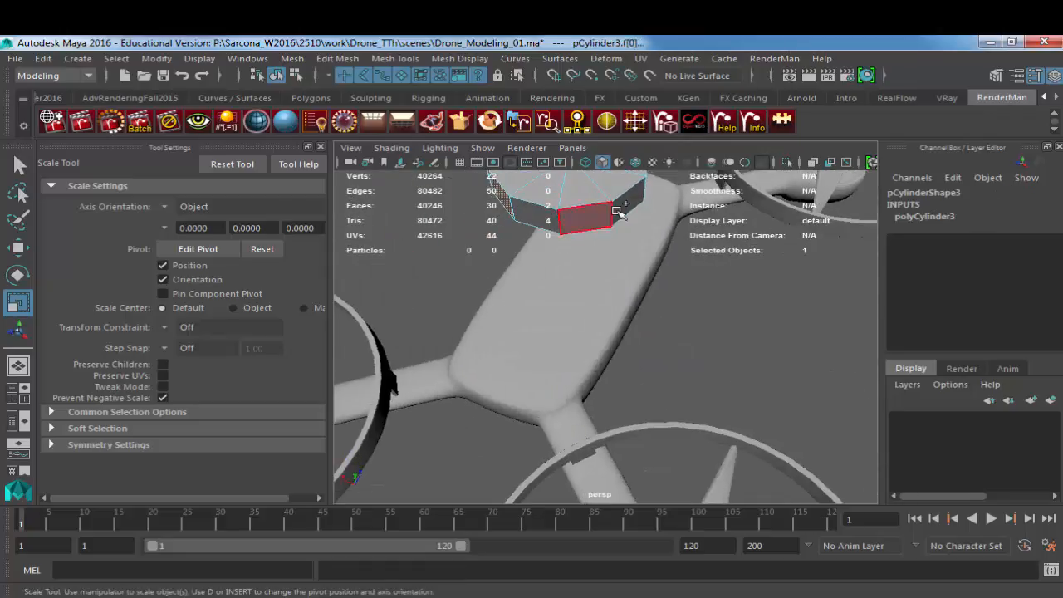
left_click(599, 216, "shift")
left_click_drag(623, 218, 442, 300, "alt")
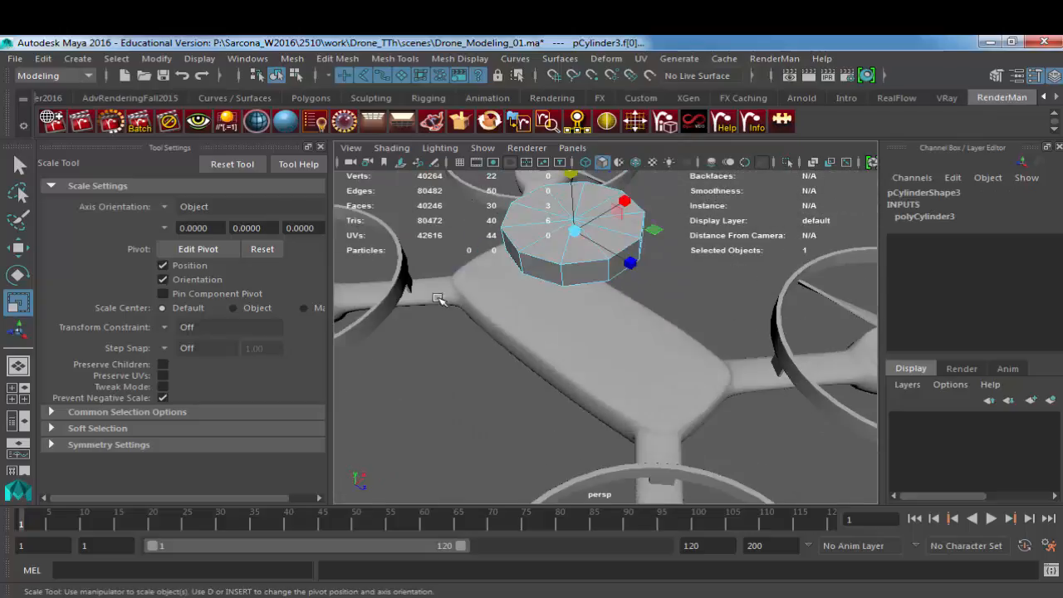
left_click(581, 270, "shift")
left_click_drag(681, 285, 618, 288, "alt")
Step: Extrude the four selected faces outward into long arms and extrude their ends again with a local Z translation of about 3.394
key("ctrl+e")
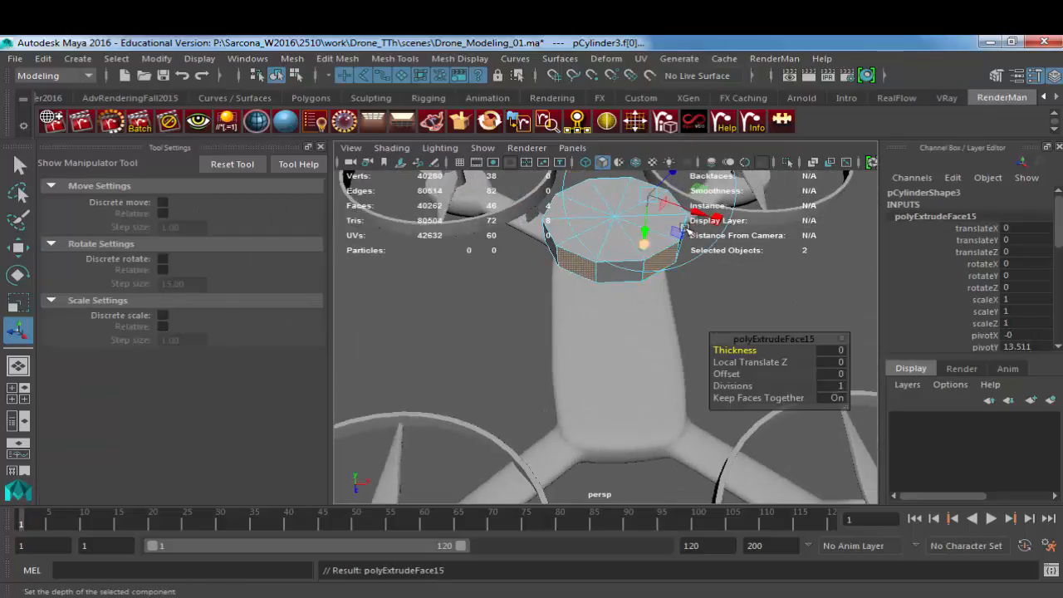
left_click_drag(668, 179, 819, 233)
middle_click_drag(670, 363, 625, 424, "alt")
middle_click_drag(625, 425, 690, 363)
left_click_drag(671, 337, 641, 352, "alt")
middle_click_drag(641, 352, 593, 416, "alt")
key("ctrl+e")
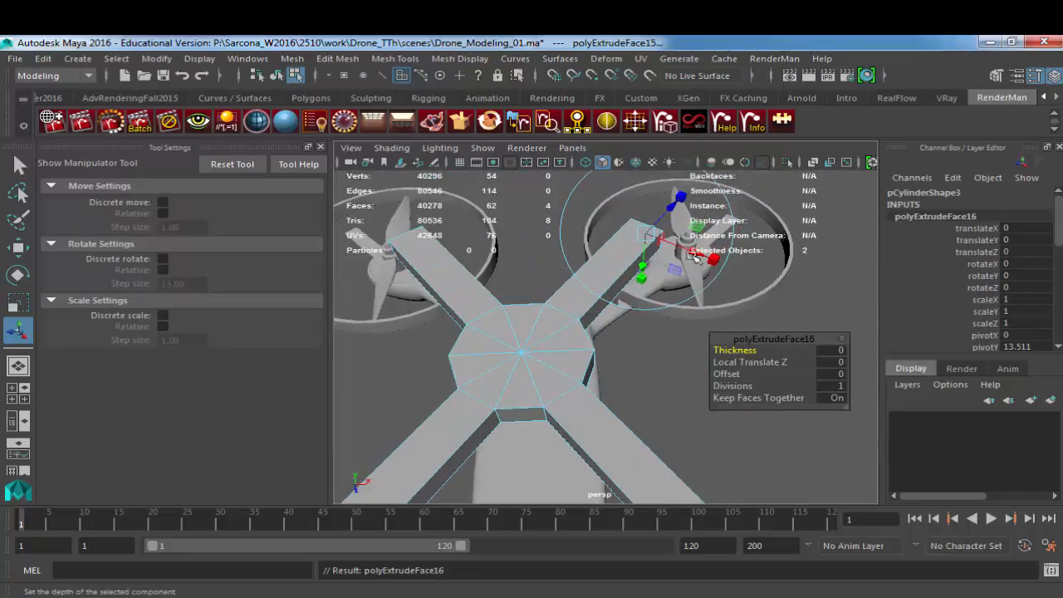
left_click_drag(671, 207, 703, 175)
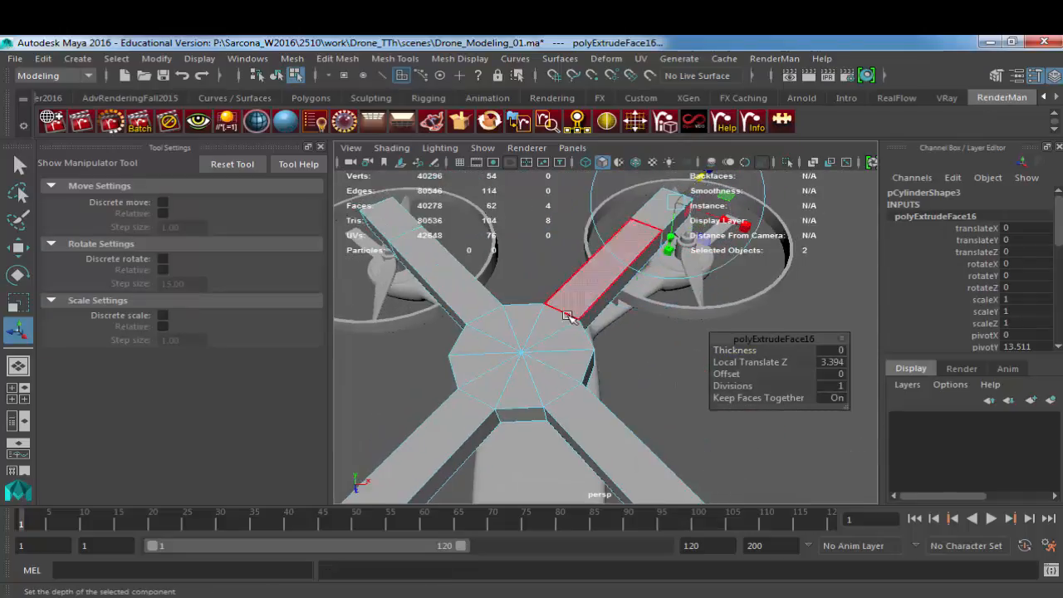
Step: Preview the four-armed cylinder smoothed from the side and above, and delete it
key("F8")
key("3")
left_click_drag(553, 374, 679, 357, "alt")
left_click(679, 355)
left_click_drag(623, 392, 629, 319, "alt")
left_click(685, 299)
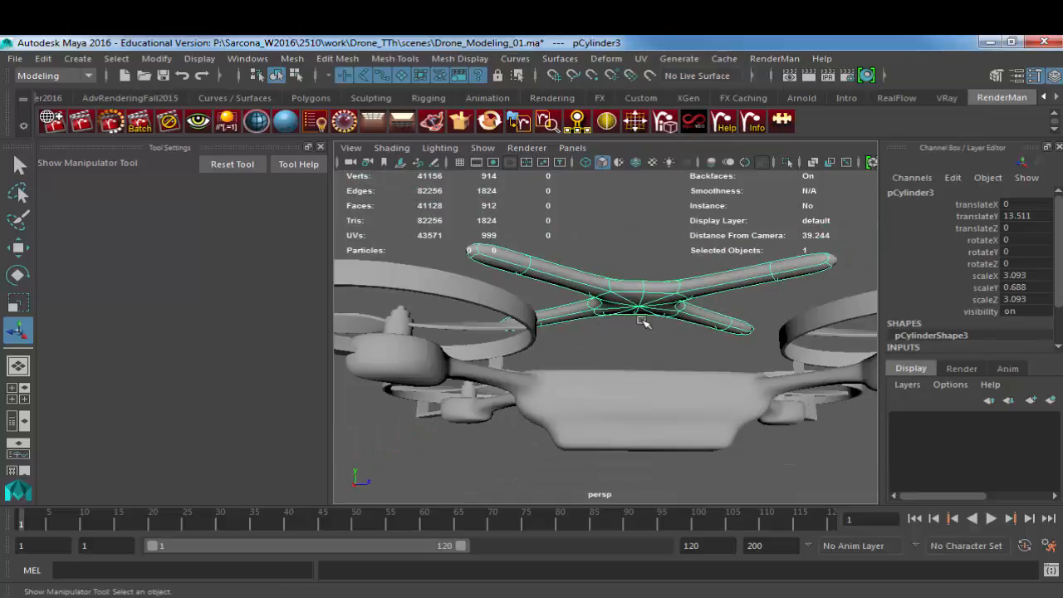
left_click_drag(653, 370, 783, 371, "alt")
right_click_drag(784, 371, 667, 392, "alt")
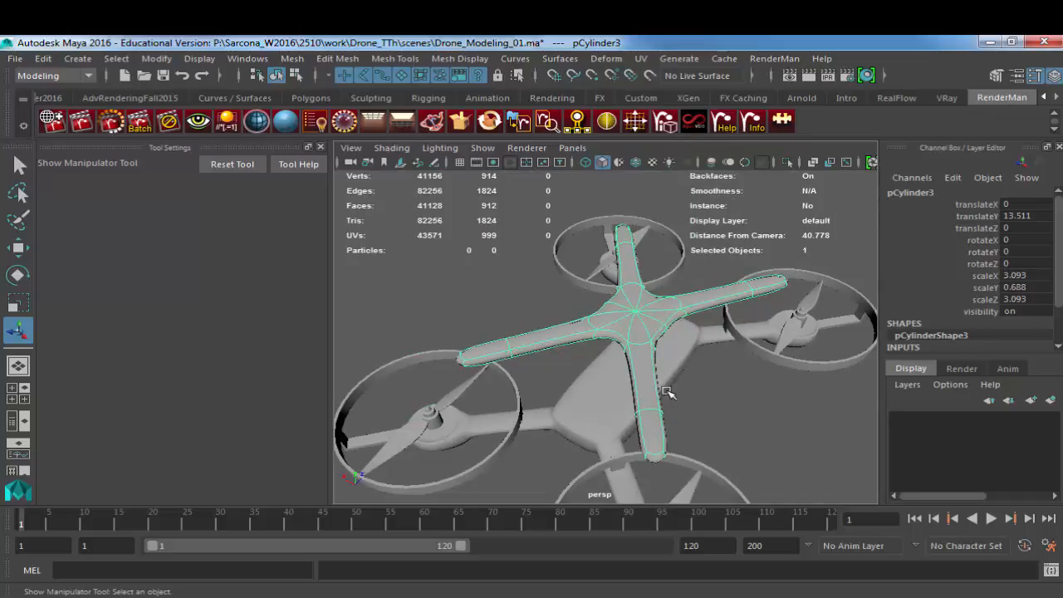
key("Delete")
Step: Extrude a middle face on the side of the body and scale the new face narrower in unsmoothed display
left_click(660, 399)
mouse_move(660, 399)
left_mouse_down("alt")
mouse_move(632, 396)
mouse_move(652, 396)
left_mouse_up("alt")
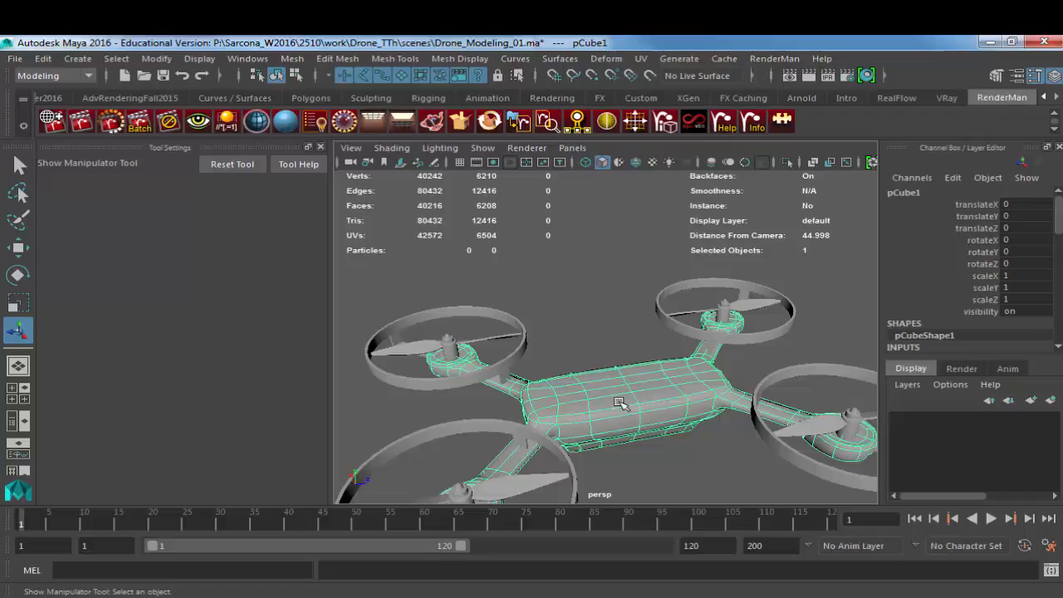
key("F11")
left_click(636, 419)
key("f")
left_click_drag(629, 420, 657, 326, "alt")
key("ctrl+e")
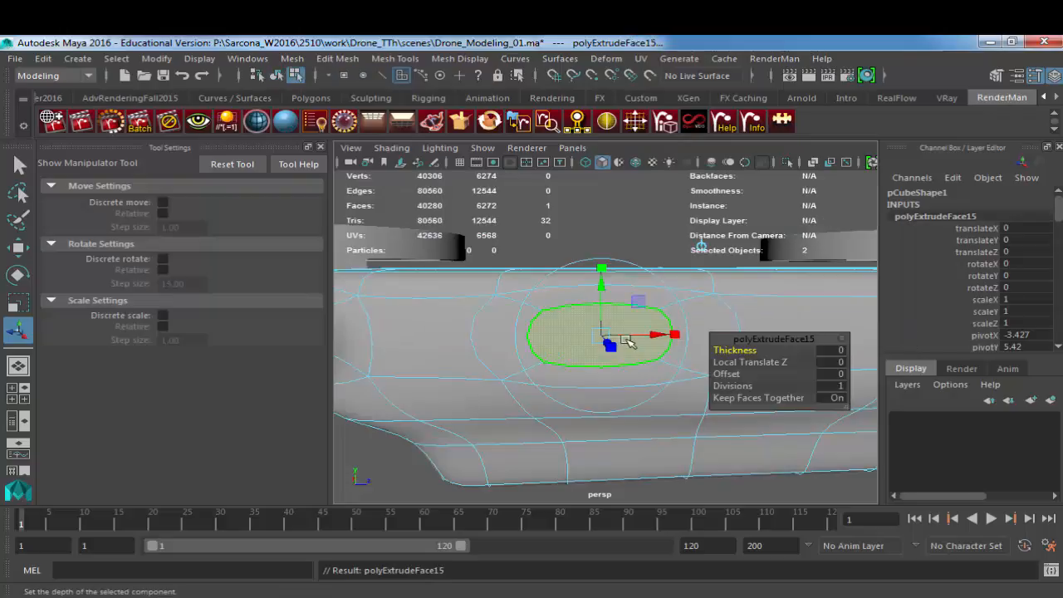
scroll(638, 347, "up", 5)
scroll(638, 349, "down", 5)
left_click_drag(638, 349, 587, 337, "alt")
left_click(615, 353)
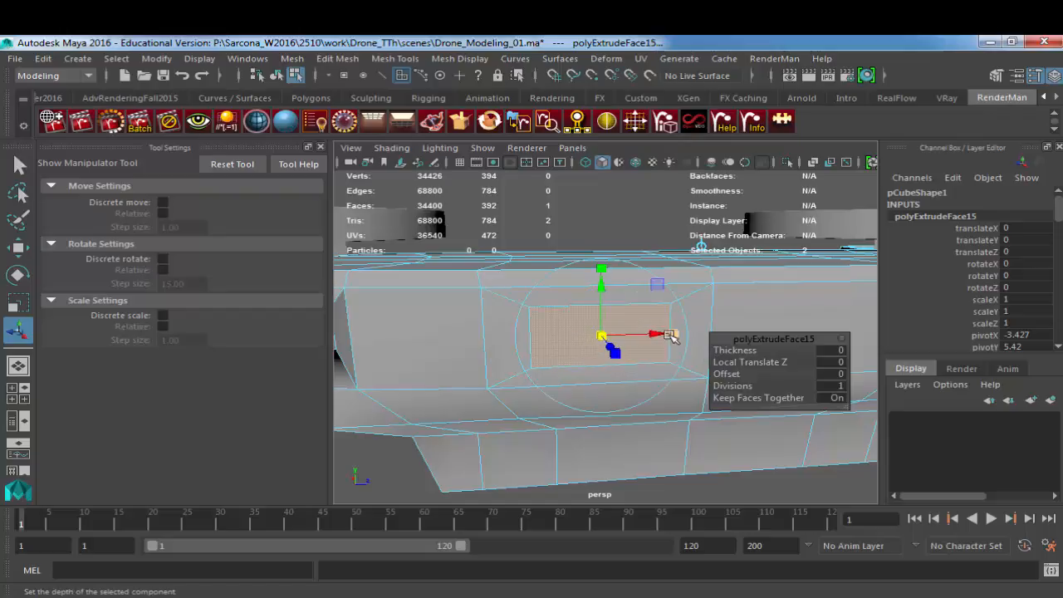
left_click_drag(674, 336, 632, 347)
Step: Extrude the inset side face again to form a recess in the body, and preview it smoothed in object mode
key("ctrl+e")
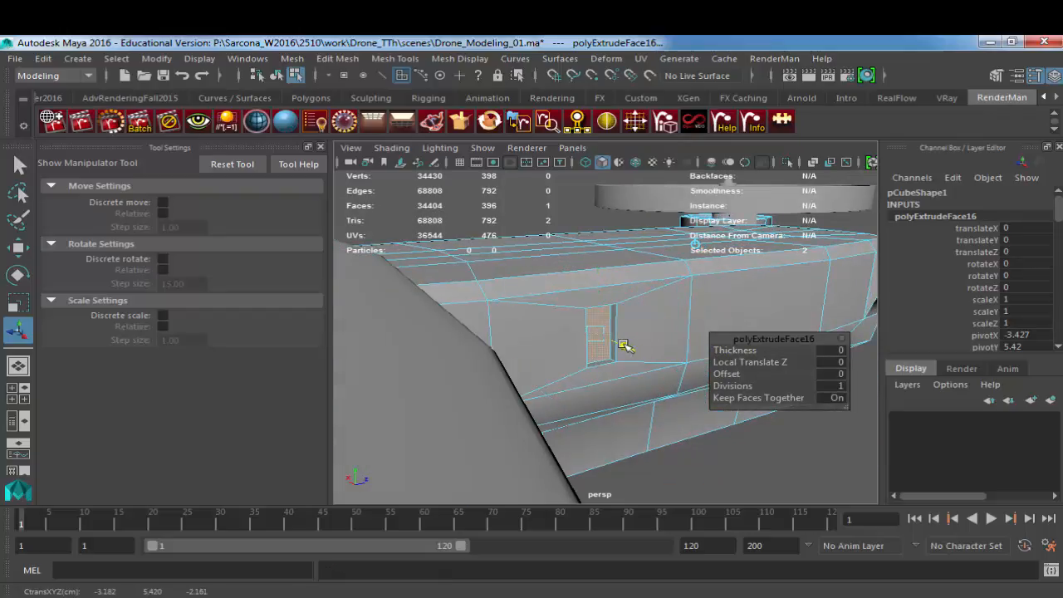
key("w")
key("F8")
key("3")
left_click(741, 454)
left_click_drag(742, 455, 721, 444, "alt")
Step: Undo the trial extrusions on the body's side face and return to object mode
key("ctrl+z")
key("ctrl+z")
key("ctrl+z")
key("ctrl+z")
key("ctrl+z")
key("ctrl+z")
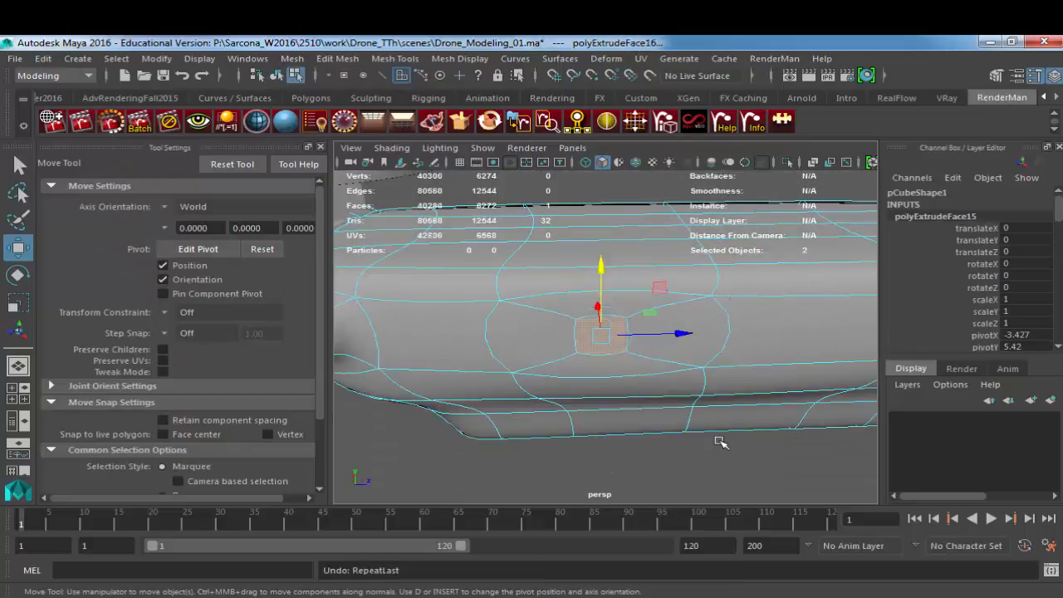
key("F8")
key("f")
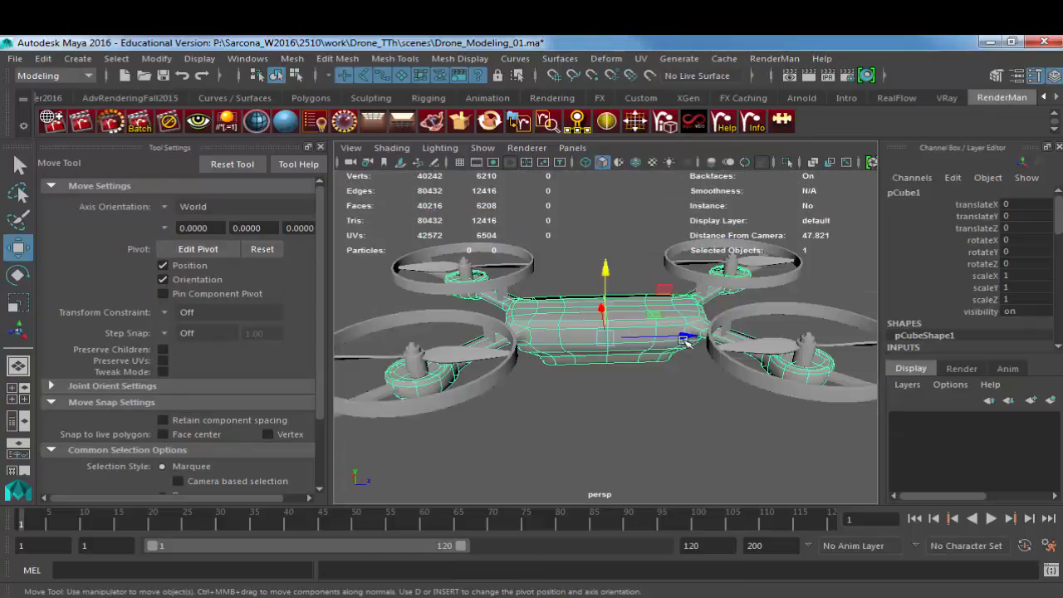
Step: Deselect the body and save the scene
left_click(674, 418)
left_click_drag(673, 418, 731, 421, "alt")
right_click_drag(731, 421, 592, 333, "alt")
left_click_drag(592, 332, 576, 309, "alt")
right_click_drag(576, 309, 691, 354, "alt")
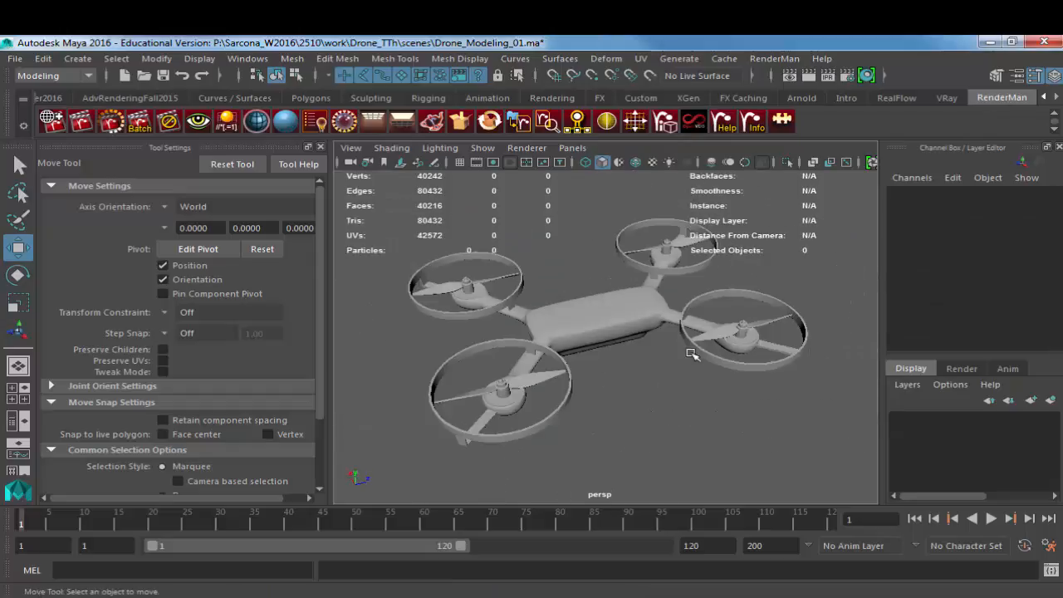
left_click_drag(690, 354, 796, 354, "alt")
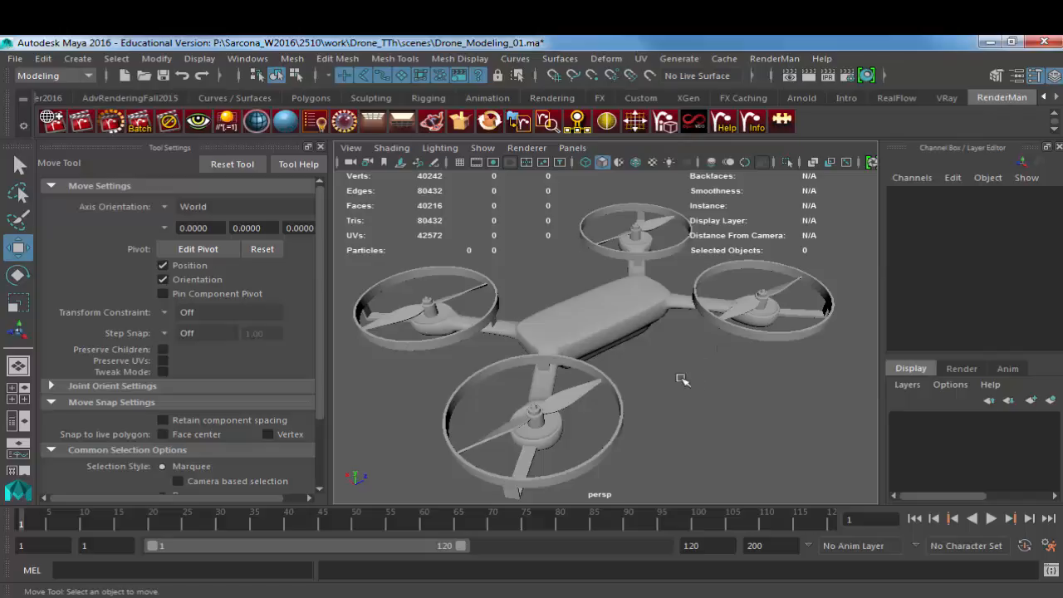
left_click(15, 58)
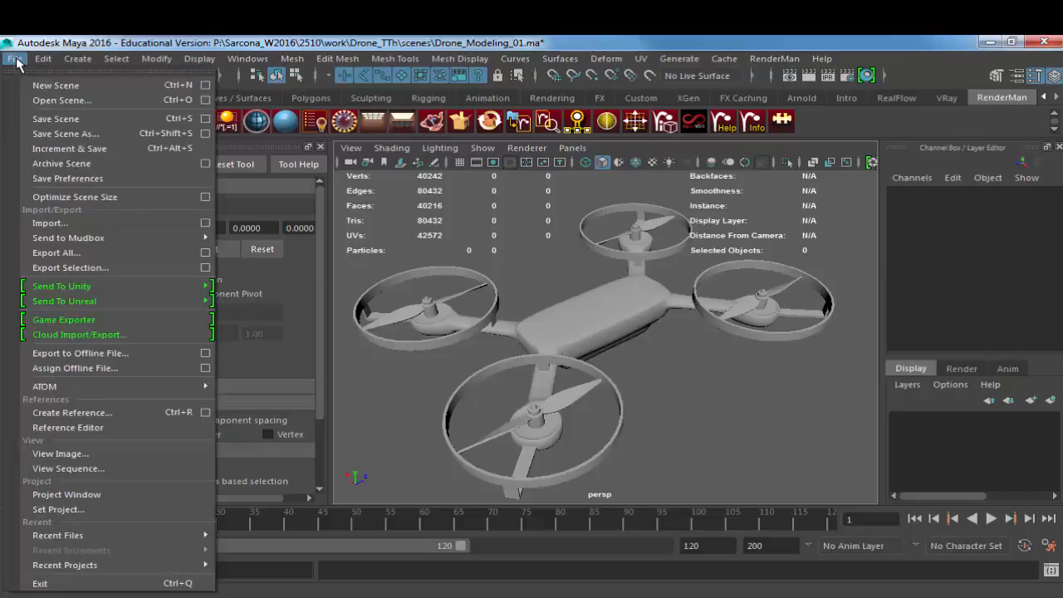
left_click(70, 119)
left_click_drag(689, 450, 539, 425, "alt")
left_click_drag(635, 345, 637, 382, "alt")
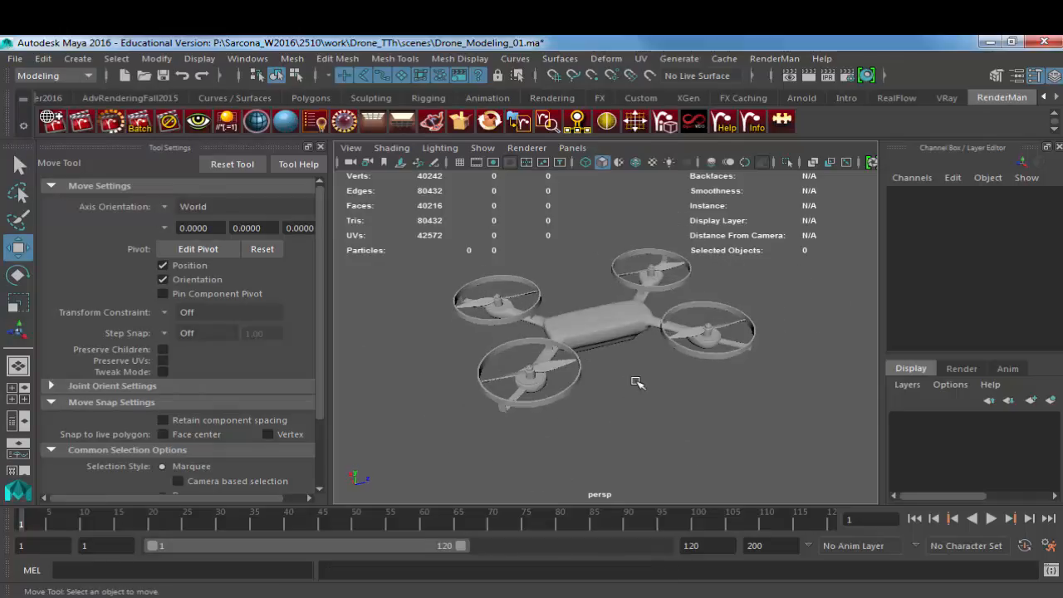